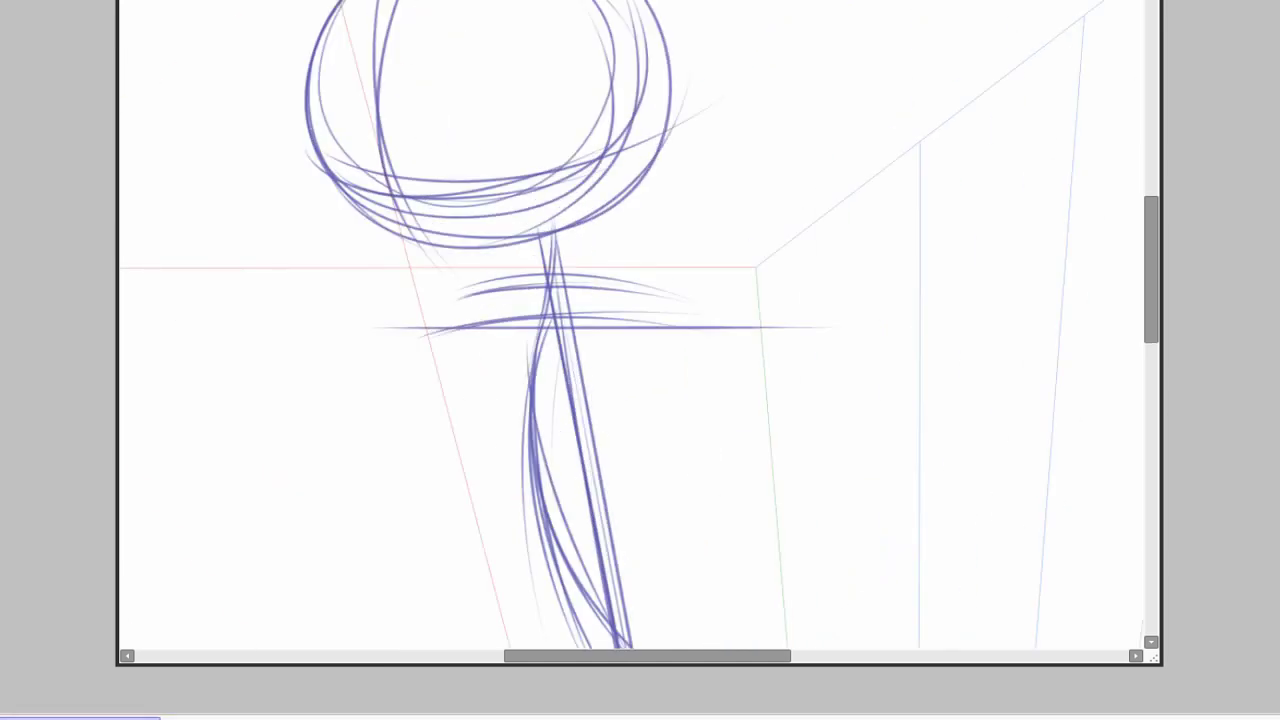
Step: Sketch the figure's neck, sloping shoulders and tapering rib cage, ending in overlapping ovals at the waist
mouse_move(650, 288)
mouse_down()
mouse_move(409, 346)
mouse_move(710, 352)
mouse_move(648, 352)
mouse_up()
drag(586, 225, 590, 262)
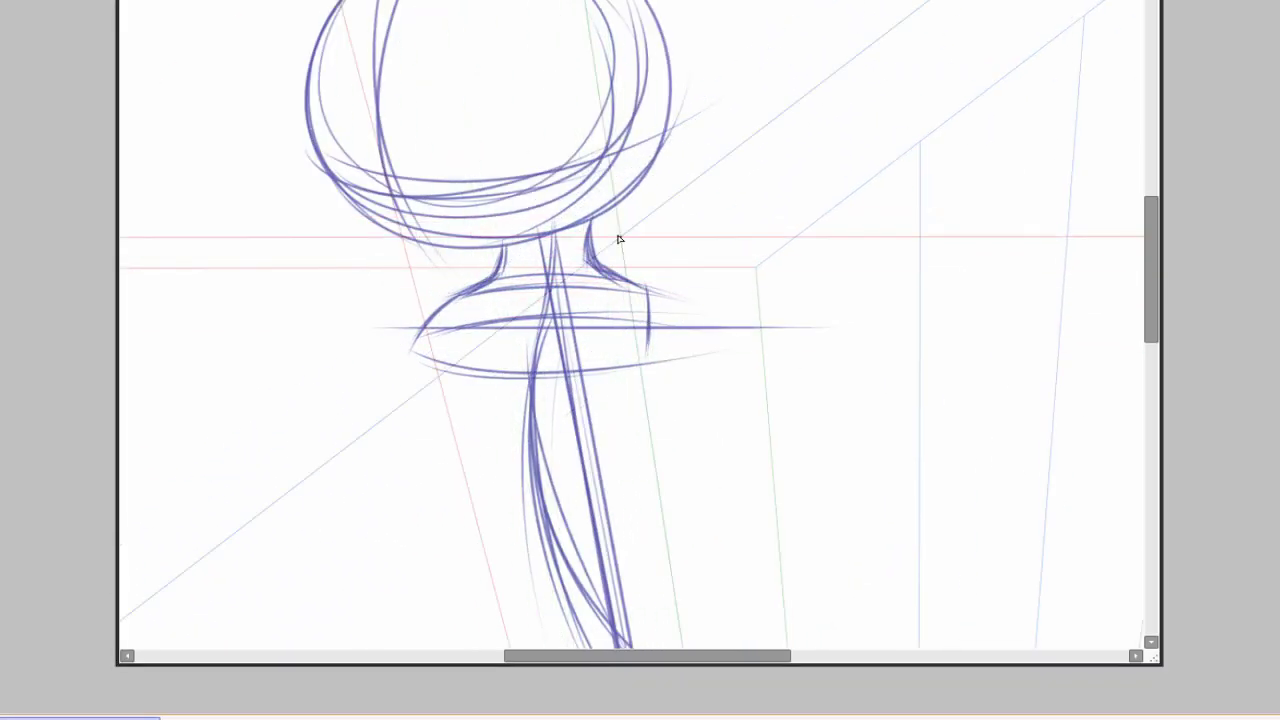
scroll(452, 244, down, 3)
drag(625, 338, 605, 345)
scroll(620, 345, down, 3)
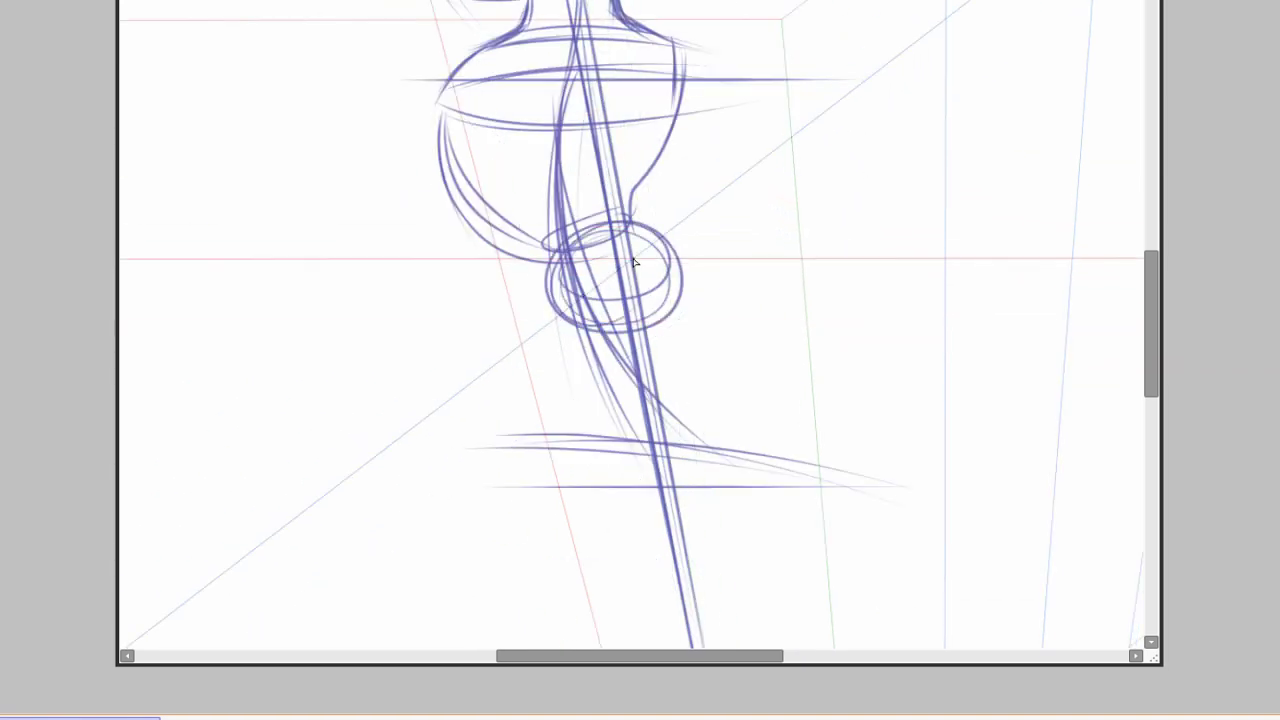
Step: Sketch the hips as a wide angular form narrowing to a point, and join them to the waist
drag(655, 445, 805, 357)
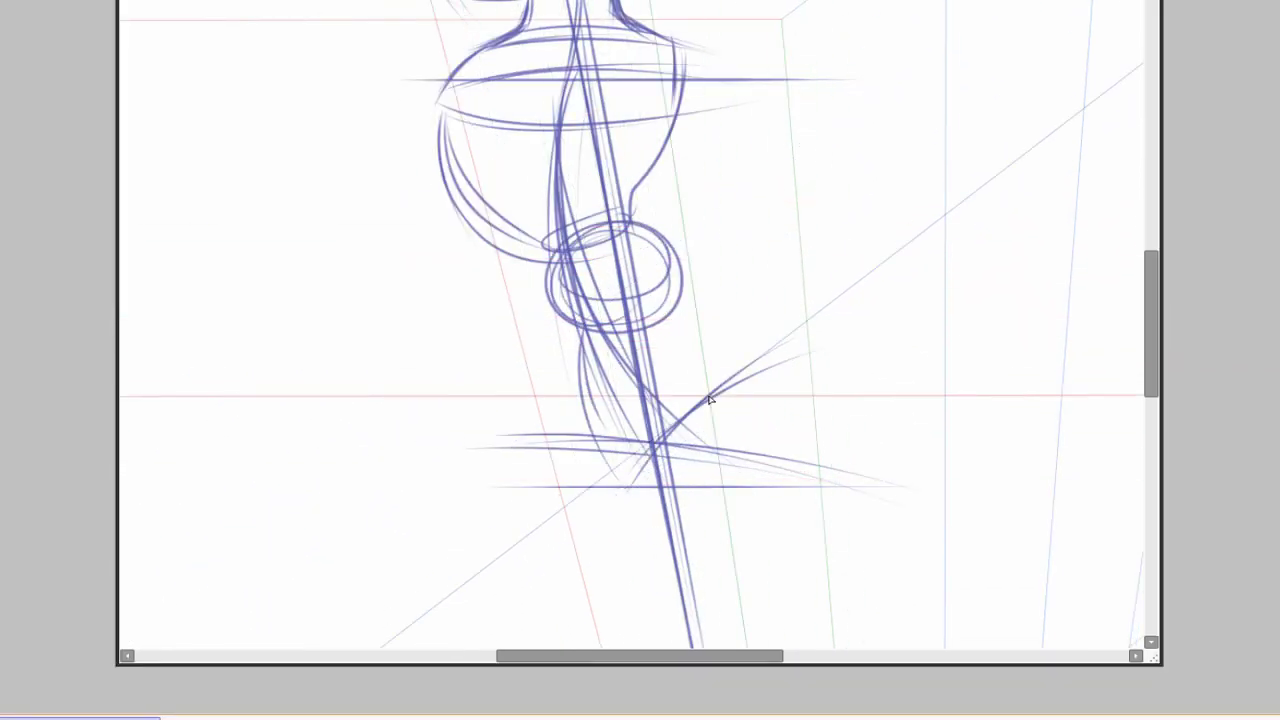
drag(700, 268, 850, 330)
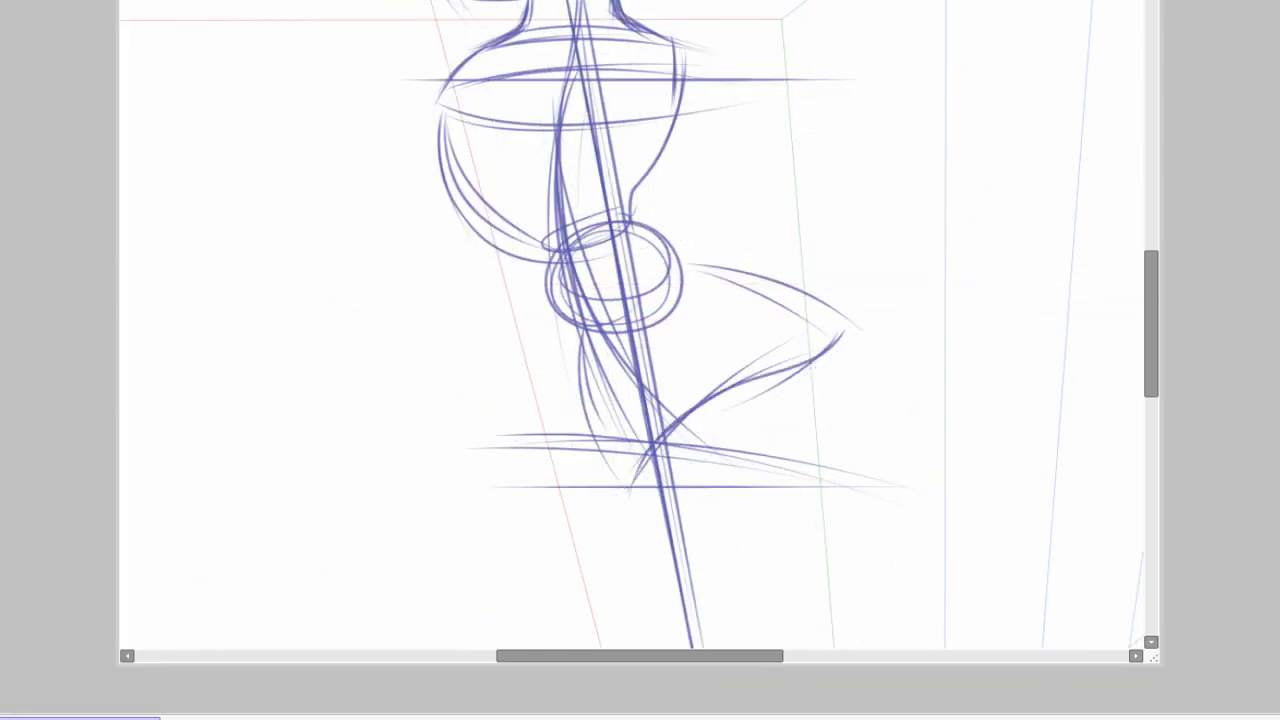
mouse_move(545, 310)
mouse_down()
mouse_move(497, 368)
mouse_move(630, 490)
mouse_move(500, 360)
mouse_up()
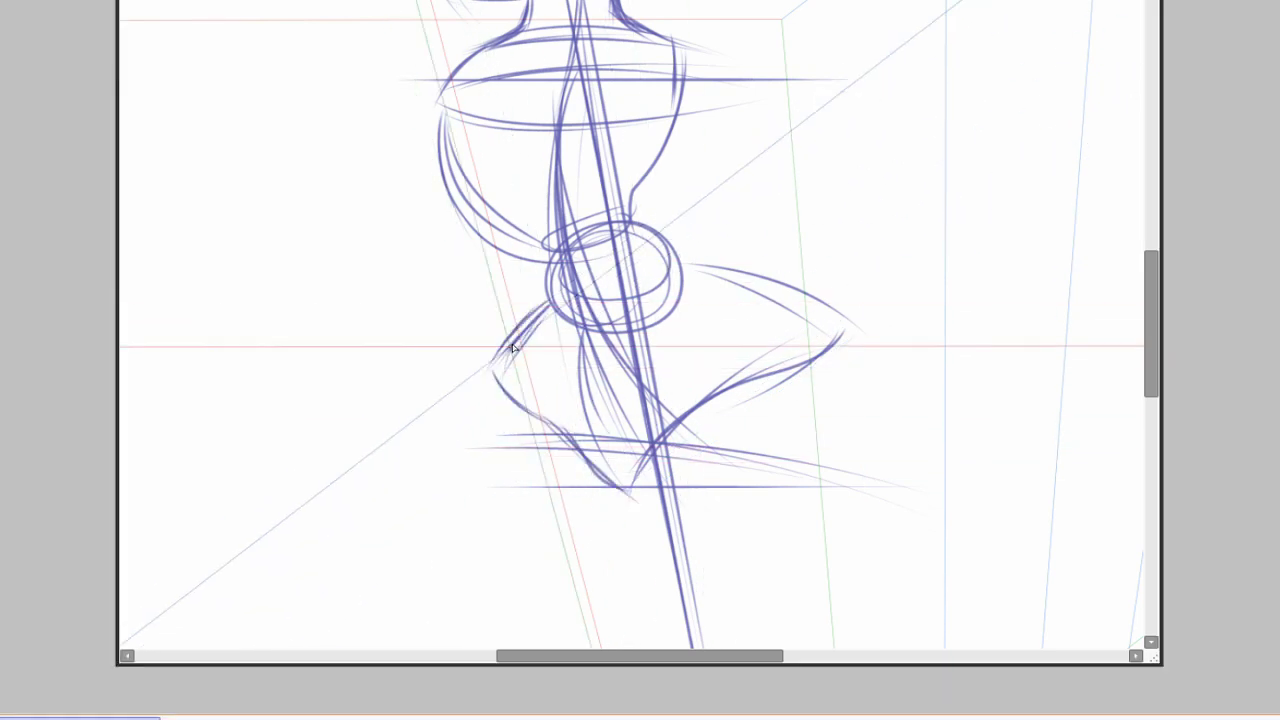
mouse_move(548, 305)
mouse_down()
mouse_move(492, 368)
mouse_move(628, 488)
mouse_up()
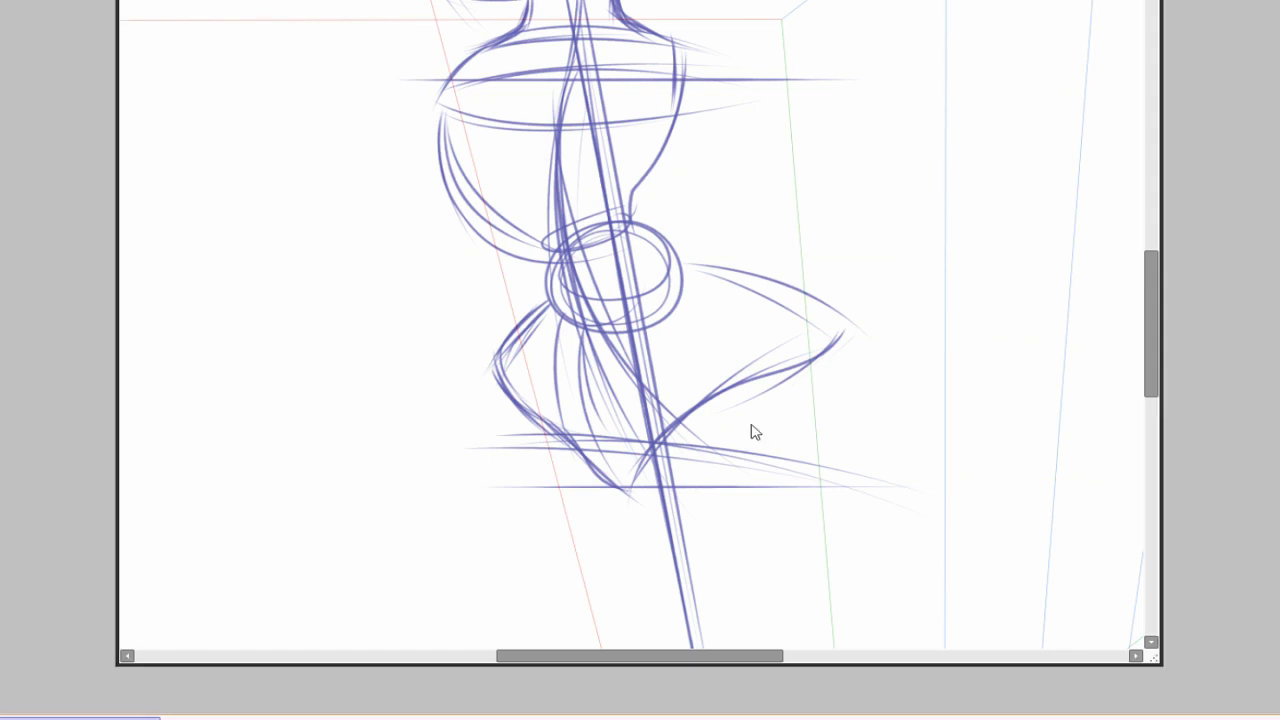
scroll(751, 539, up, 2)
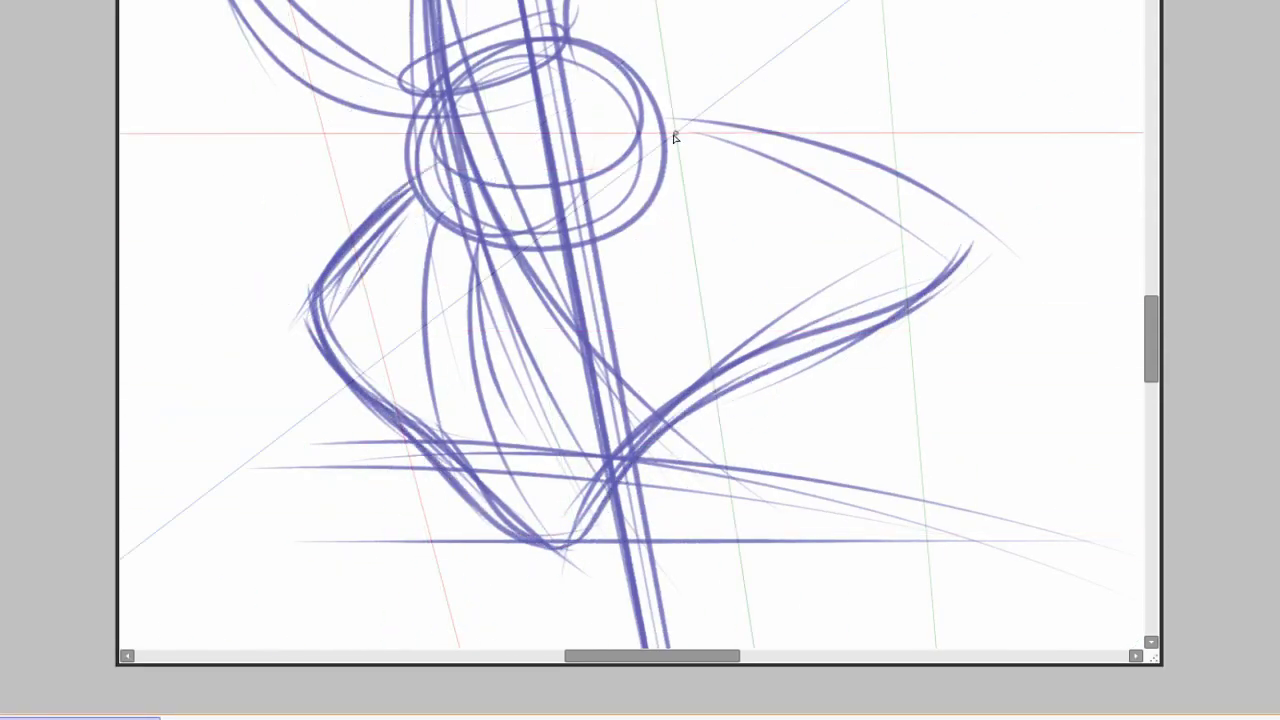
scroll(674, 134, up, 4)
scroll(714, 400, down, 3)
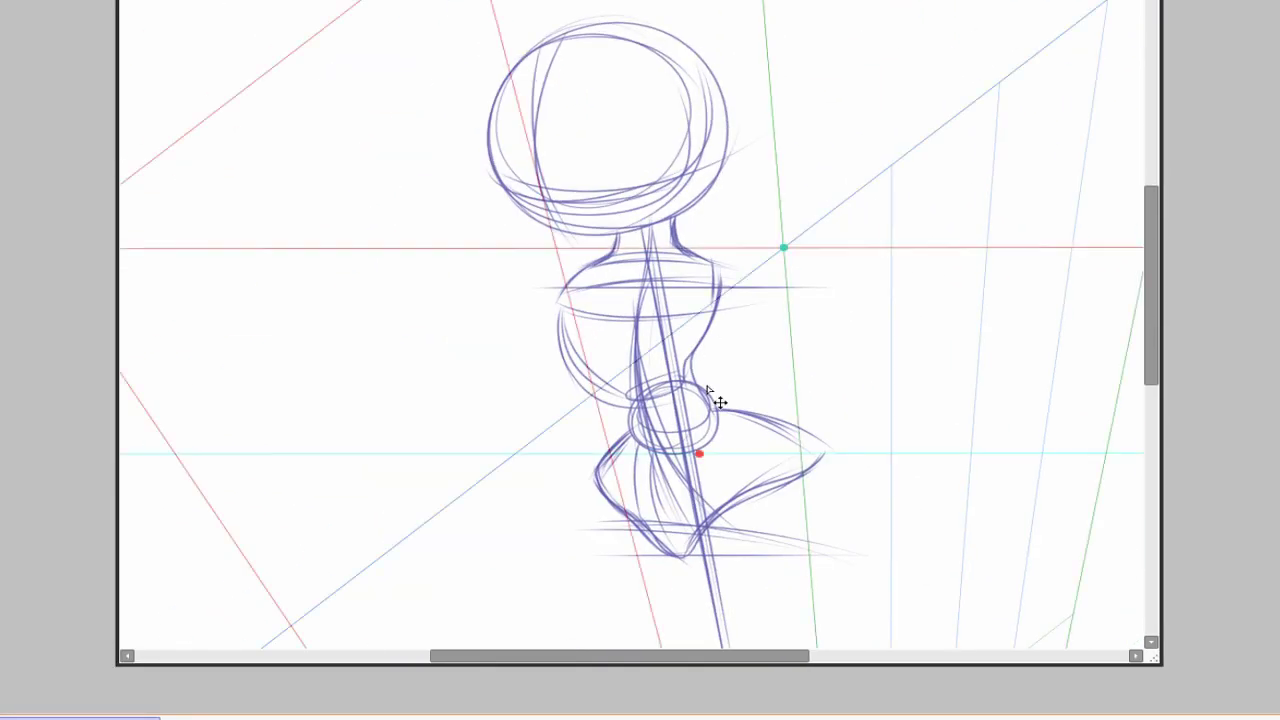
Step: Paste a large ellipse and place it, tilted and resized, over the torso
key(ctrl+v)
drag(654, 177, 654, 280)
drag(457, 520, 469, 551)
drag(785, 248, 777, 230)
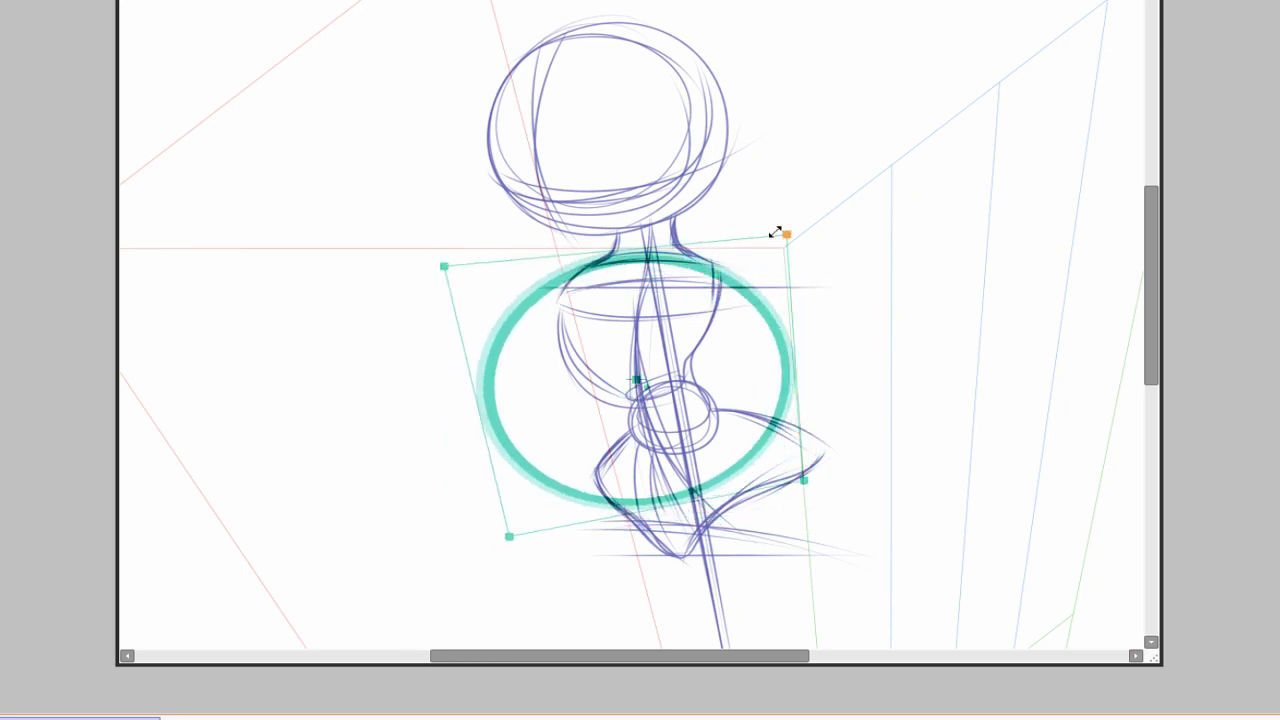
scroll(647, 308, up, 1)
key(Return)
Step: Paste a second ellipse beside the first for the far chest form and remove its overlapped part
key(ctrl+v)
scroll(813, 540, left, 3)
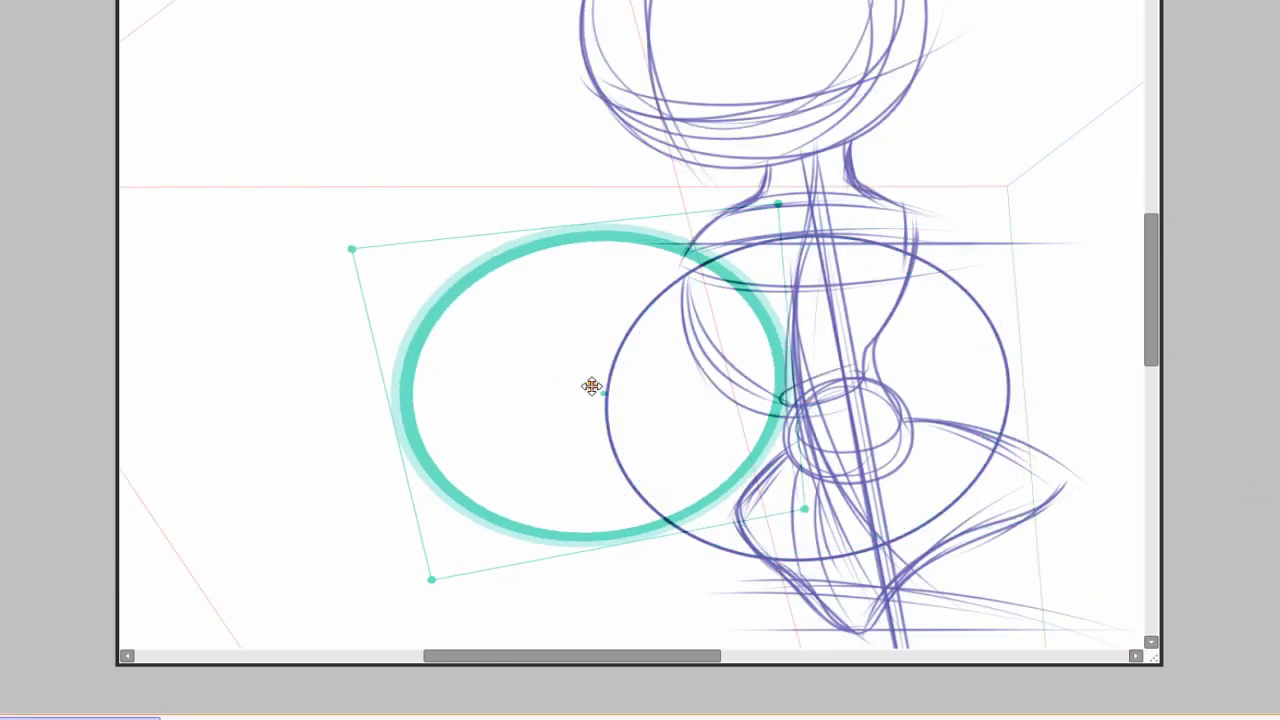
key(Return)
scroll(689, 554, down, 2)
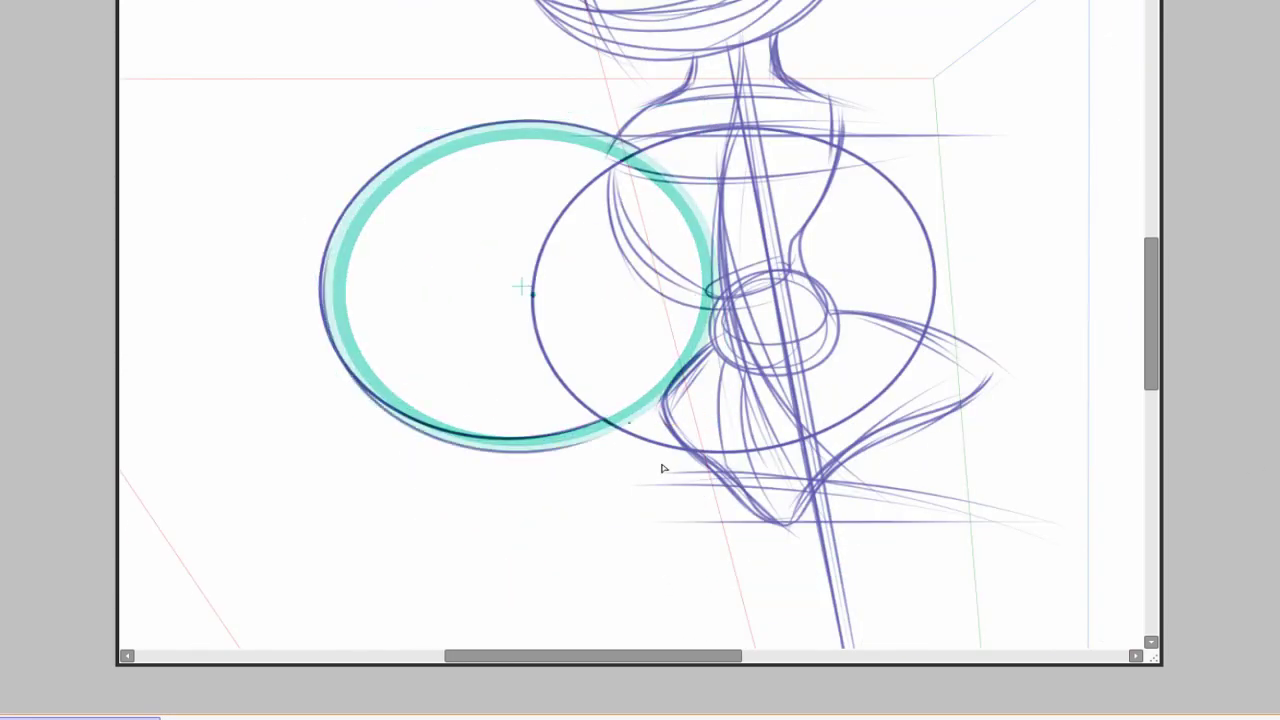
scroll(420, 386, up, 2)
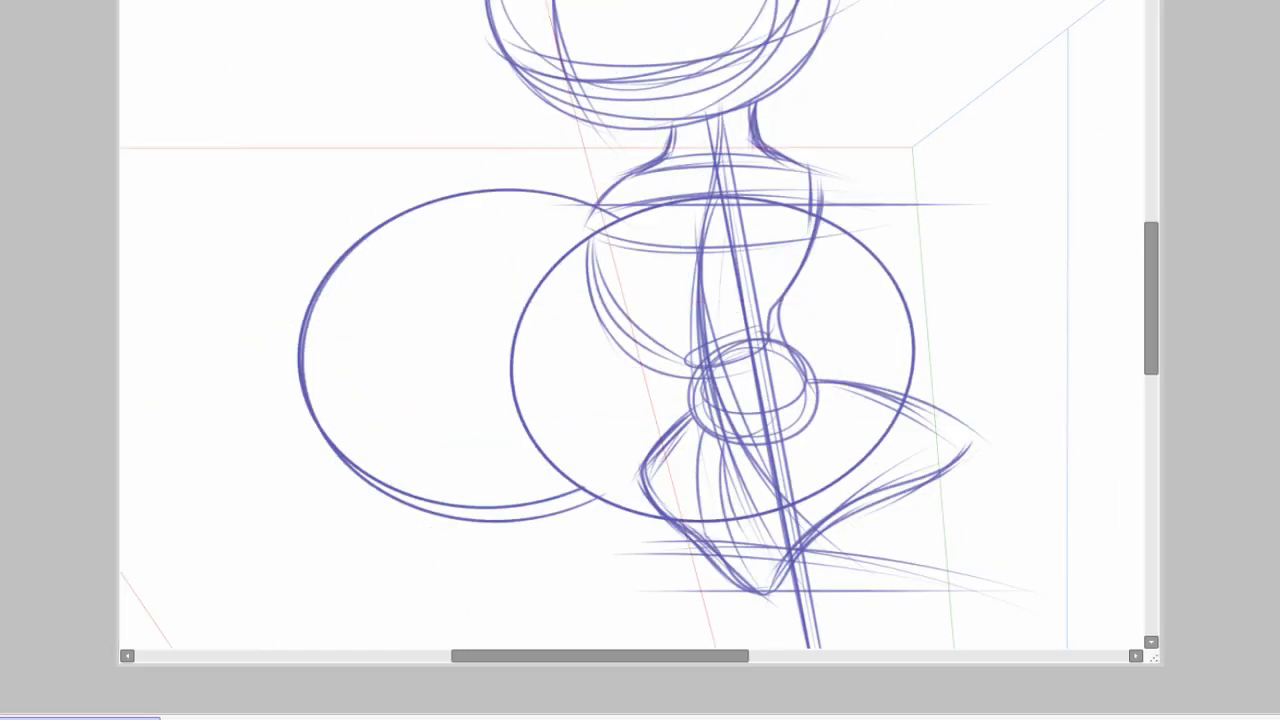
Step: Sketch the curved fold lines and rounded undersides across the lower part of both ellipses
mouse_move(541, 456)
mouse_down()
mouse_move(905, 345)
mouse_move(600, 440)
mouse_up()
mouse_move(290, 410)
mouse_down()
mouse_move(430, 400)
mouse_move(548, 456)
mouse_move(592, 505)
mouse_up()
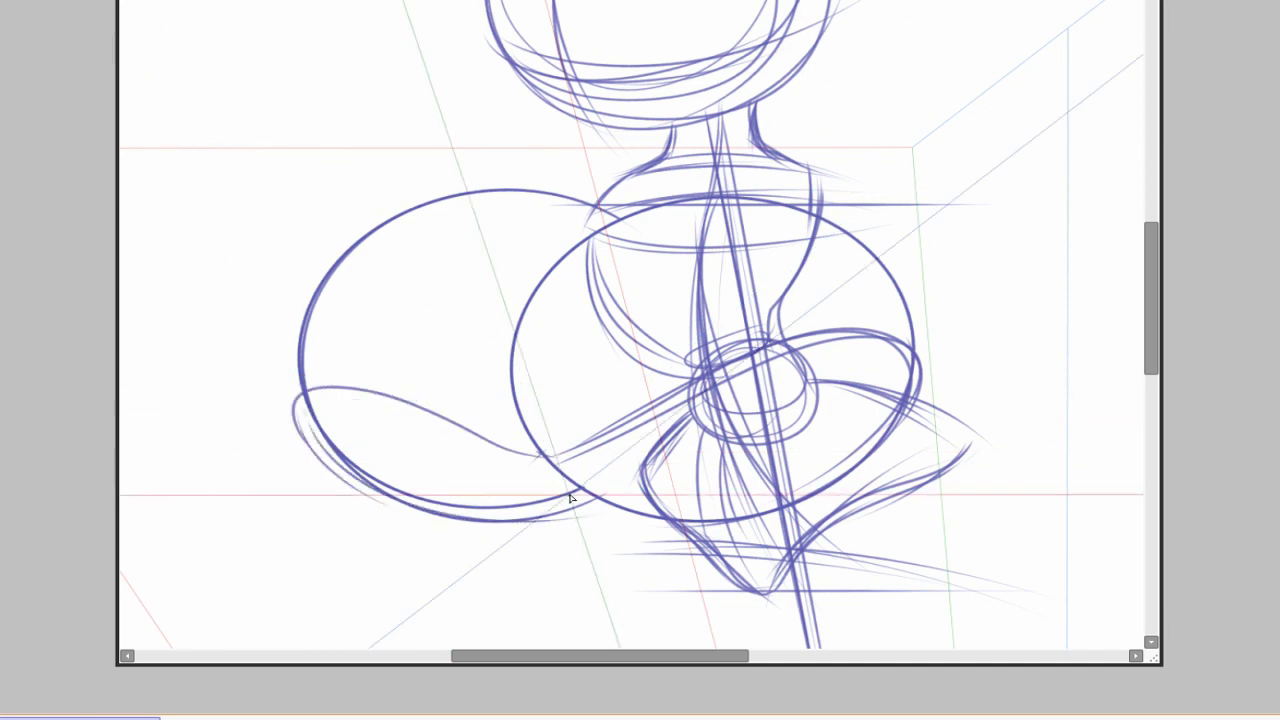
mouse_move(287, 407)
mouse_down()
mouse_move(491, 531)
mouse_move(500, 449)
mouse_move(880, 434)
mouse_move(764, 466)
mouse_move(794, 526)
mouse_up()
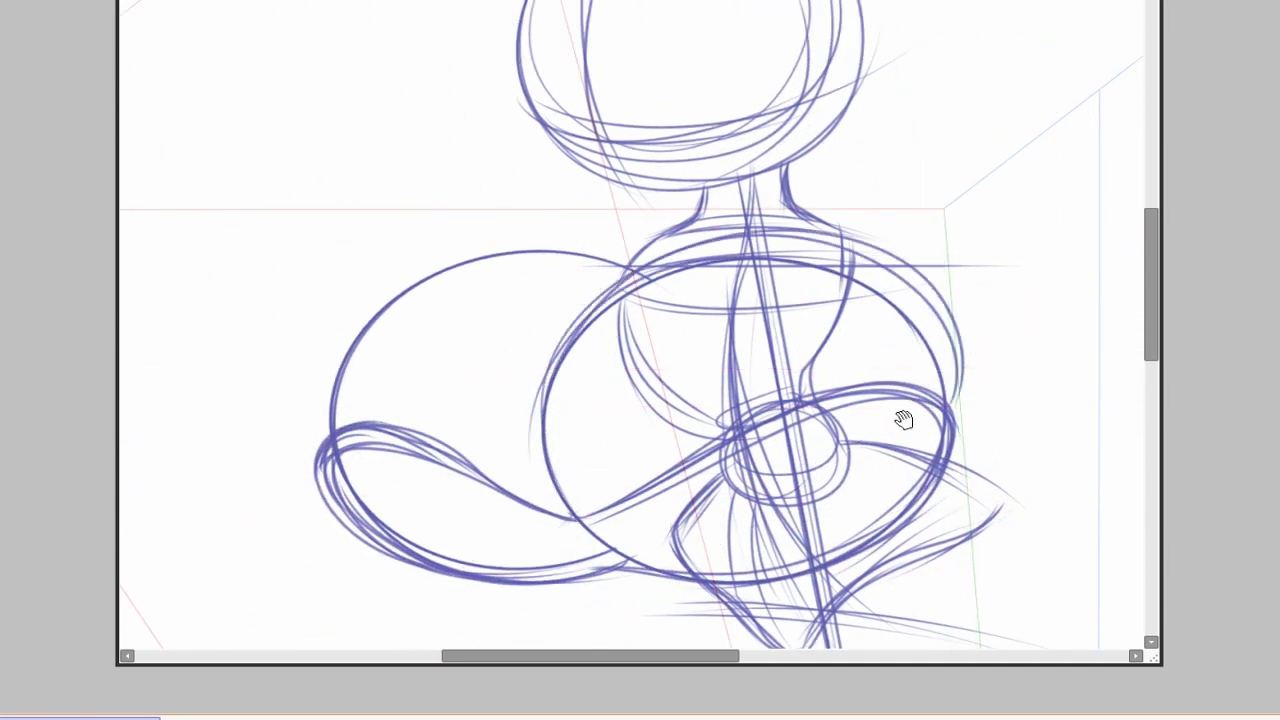
Step: Sketch fuller outer contours around the upper and side edges of both chest ellipses
drag(903, 420, 973, 420)
drag(700, 280, 358, 340)
scroll(563, 191, down, 2)
scroll(600, 295, up, 3)
scroll(600, 295, right, 3)
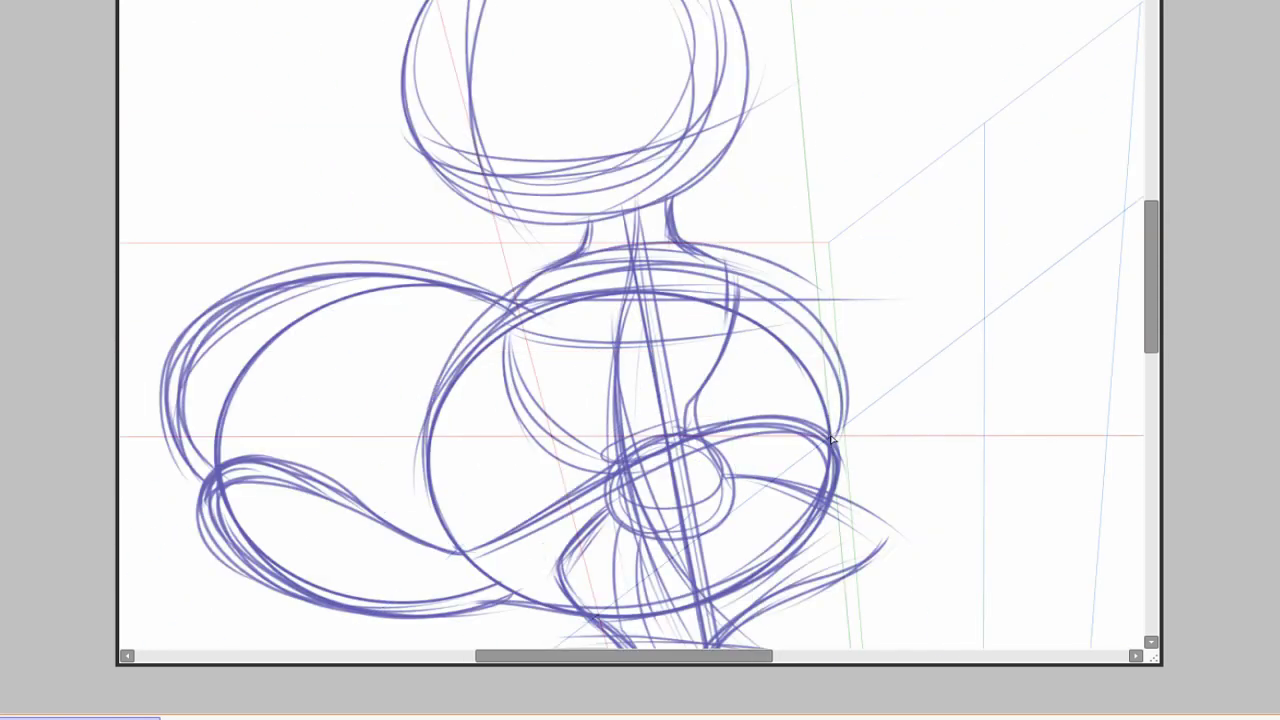
scroll(600, 290, down, 2)
scroll(600, 290, left, 2)
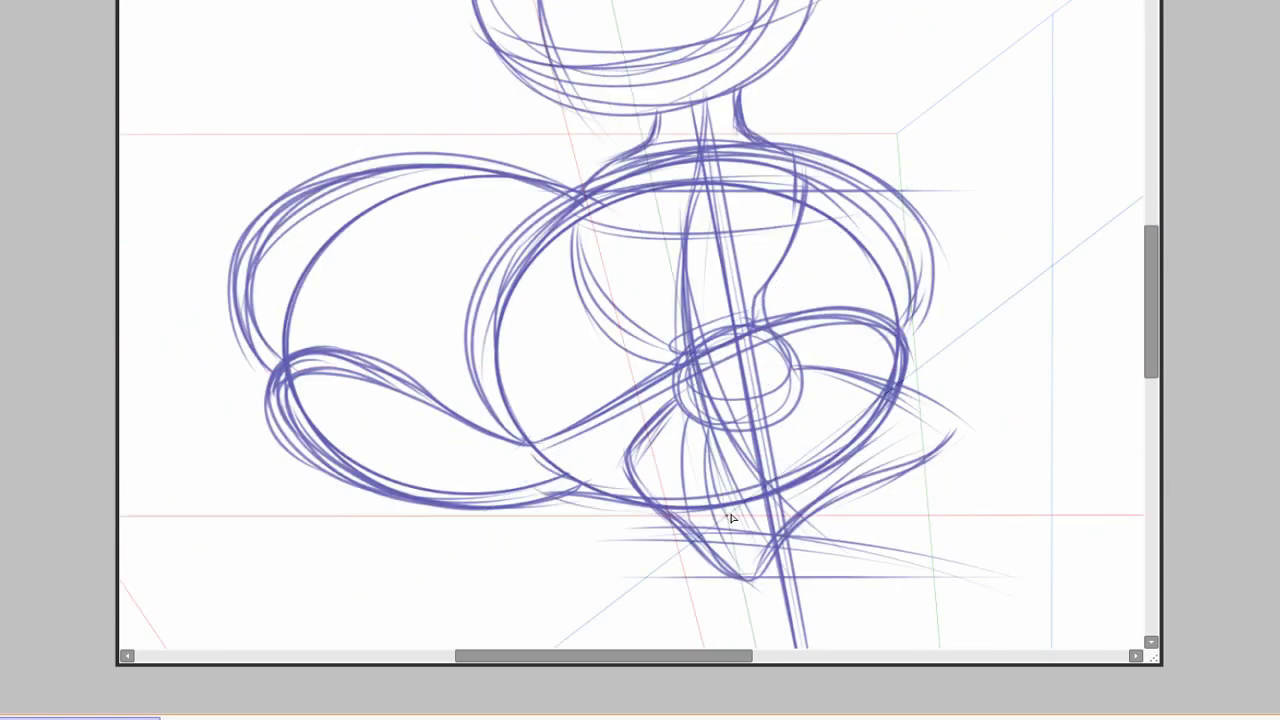
Step: Erase the torso construction lines and surplus ellipse lines inside the two chest forms
key(o)
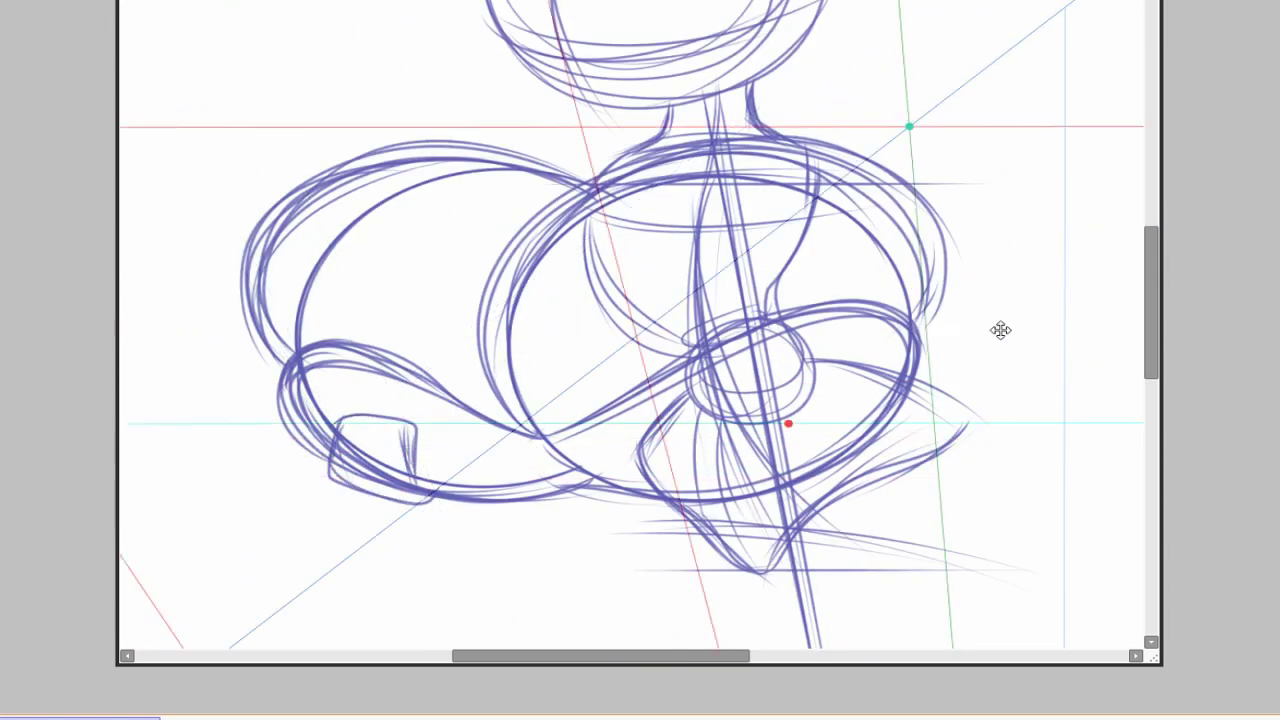
mouse_move(689, 414)
mouse_down()
mouse_move(523, 363)
mouse_move(808, 193)
mouse_up()
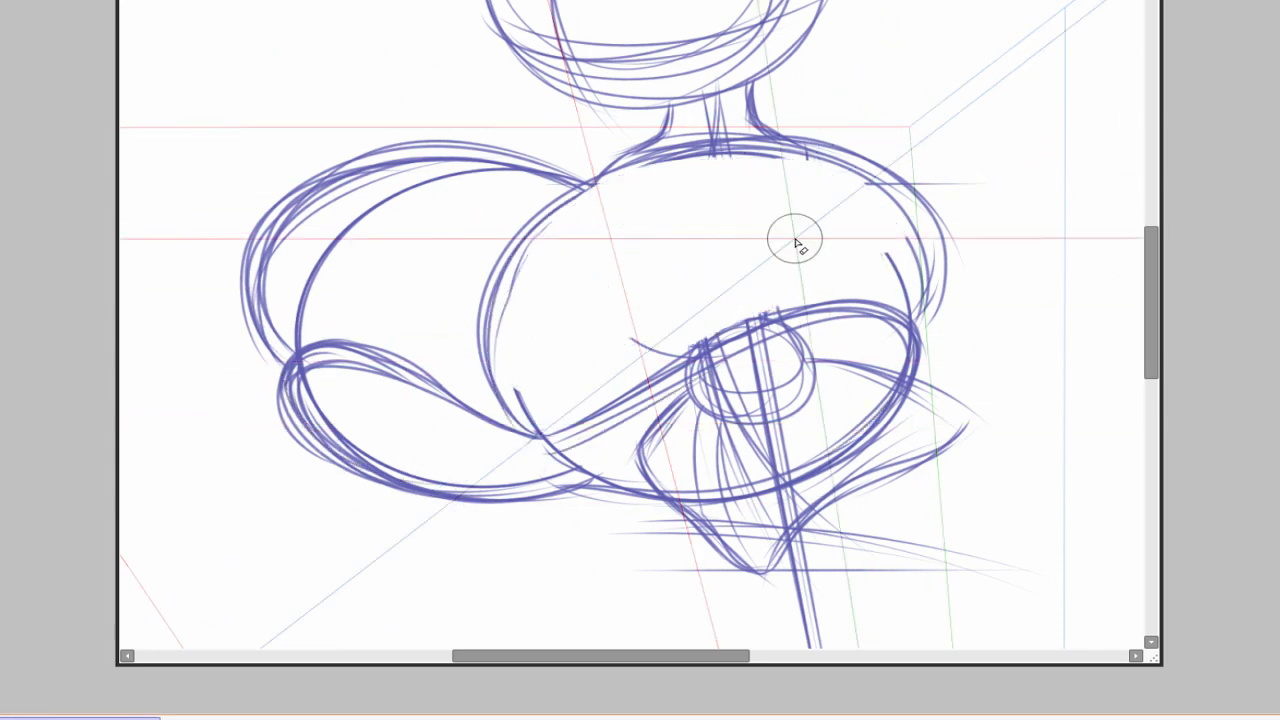
scroll(845, 367, up, 1)
scroll(845, 367, right, 1)
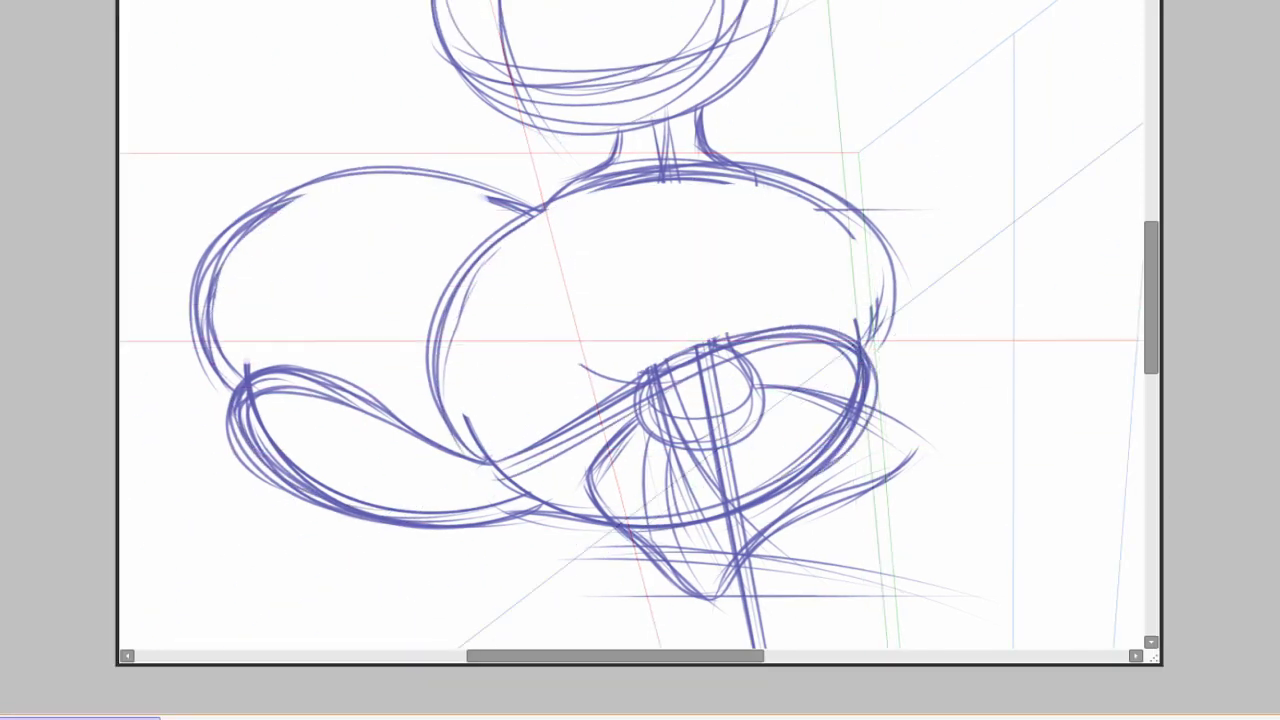
scroll(835, 275, down, 2)
drag(686, 240, 729, 217)
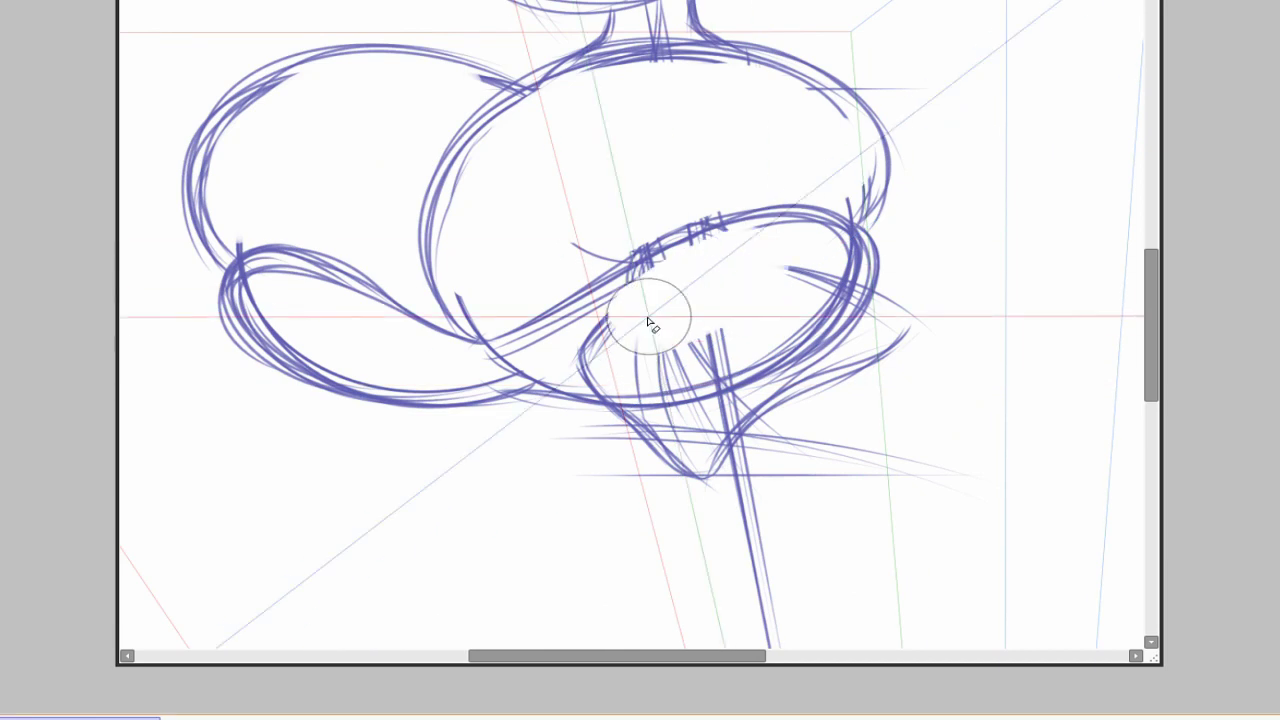
drag(616, 292, 655, 268)
Step: Rough in a wider hip curve and the lower edge of the pelvis beneath the chest forms
scroll(831, 480, right, 1)
scroll(845, 400, up, 1)
scroll(845, 400, down, 3)
drag(800, 200, 850, 330)
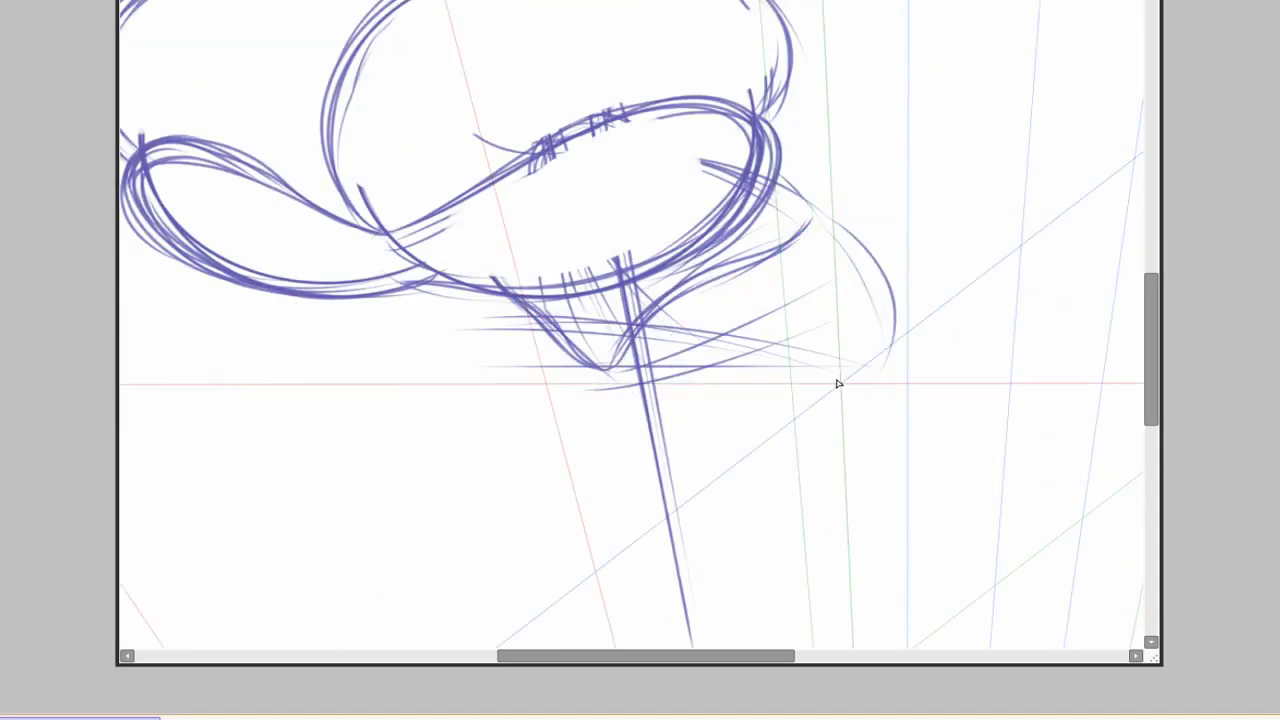
scroll(874, 521, down, 3)
scroll(874, 521, up, 3)
Step: Select both chest forms, move them lower on the torso and skew their outline slightly
drag(160, 272, 255, 379)
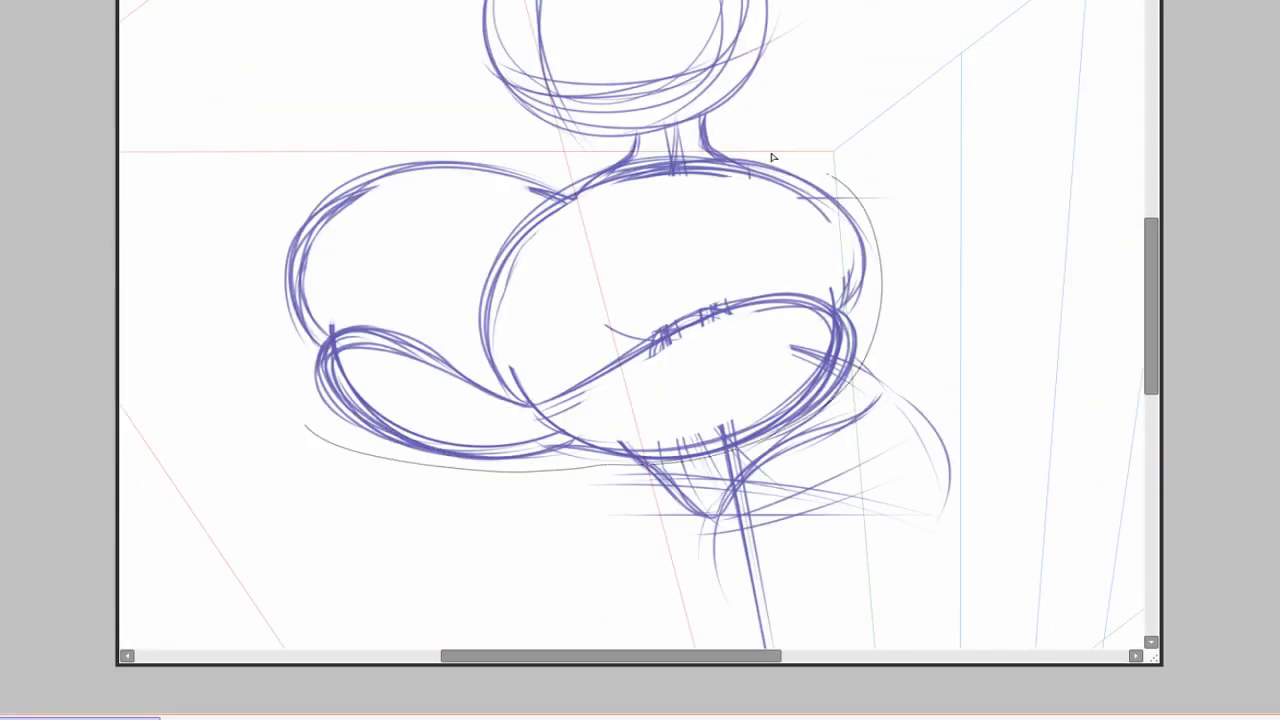
drag(333, 414, 355, 442)
drag(306, 497, 291, 497)
drag(906, 497, 908, 516)
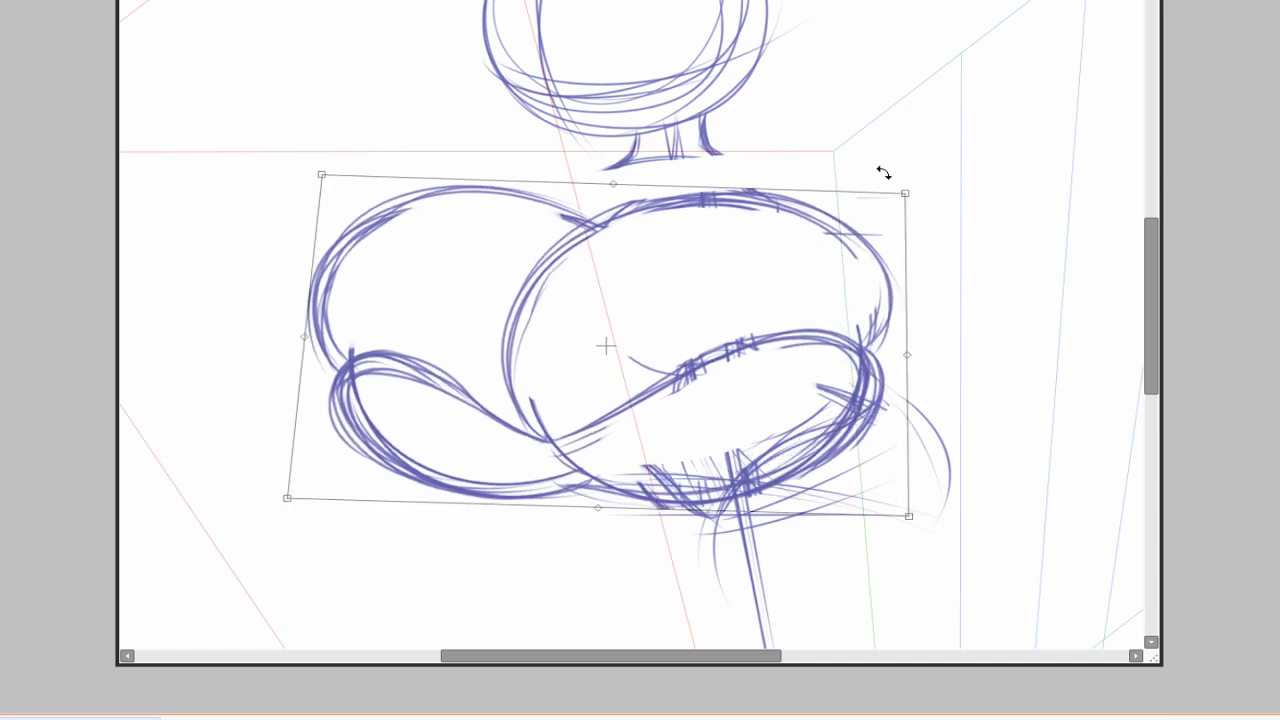
Step: Sketch rounded shoulders on both sides of the neck behind the chest forms
drag(737, 200, 716, 214)
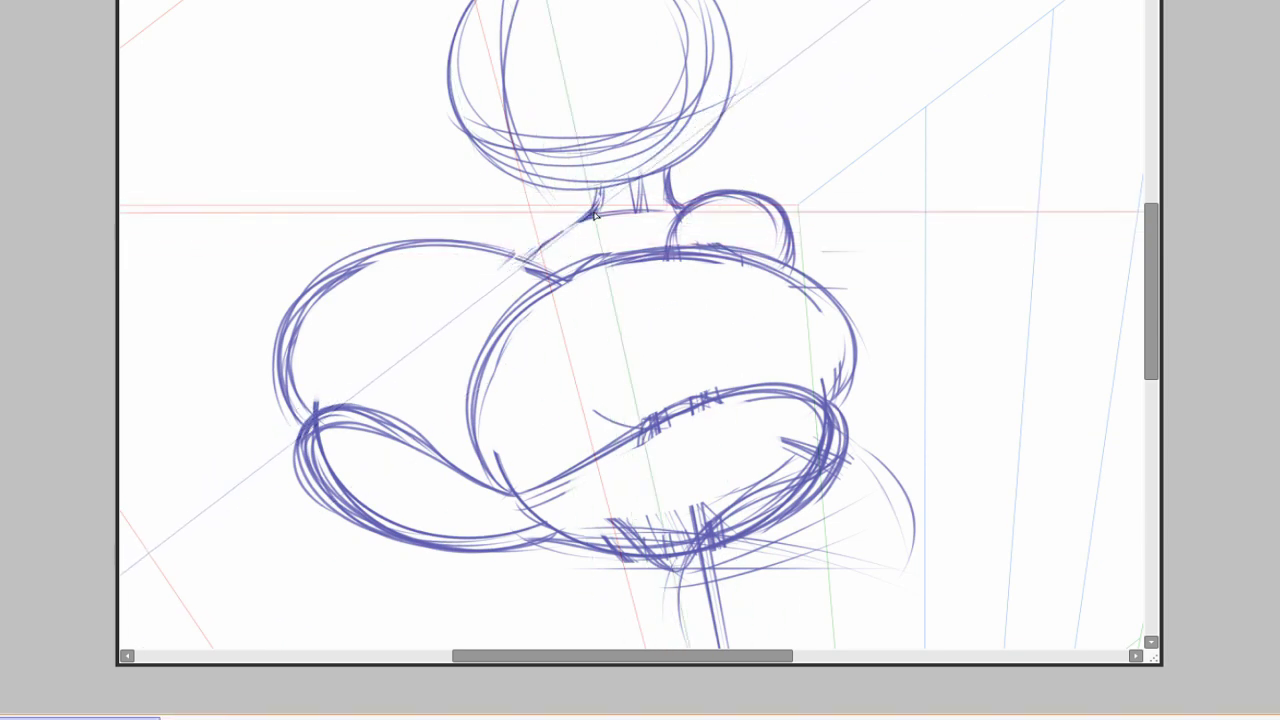
mouse_move(484, 243)
mouse_down()
mouse_move(516, 213)
mouse_move(549, 229)
mouse_up()
drag(616, 204, 562, 199)
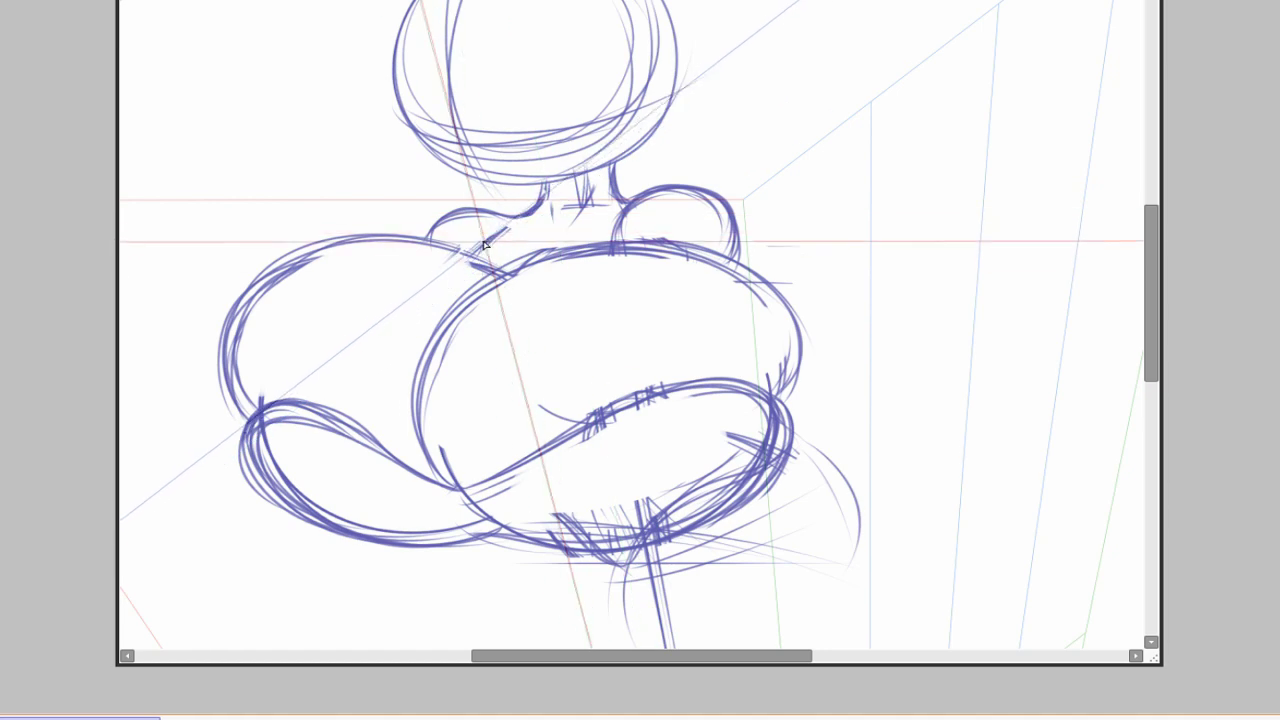
Step: Erase the leftover pelvis lines inside the nearer lower form and reinforce the chest's upper contour
scroll(484, 243, down, 3)
scroll(617, 385, right, 2)
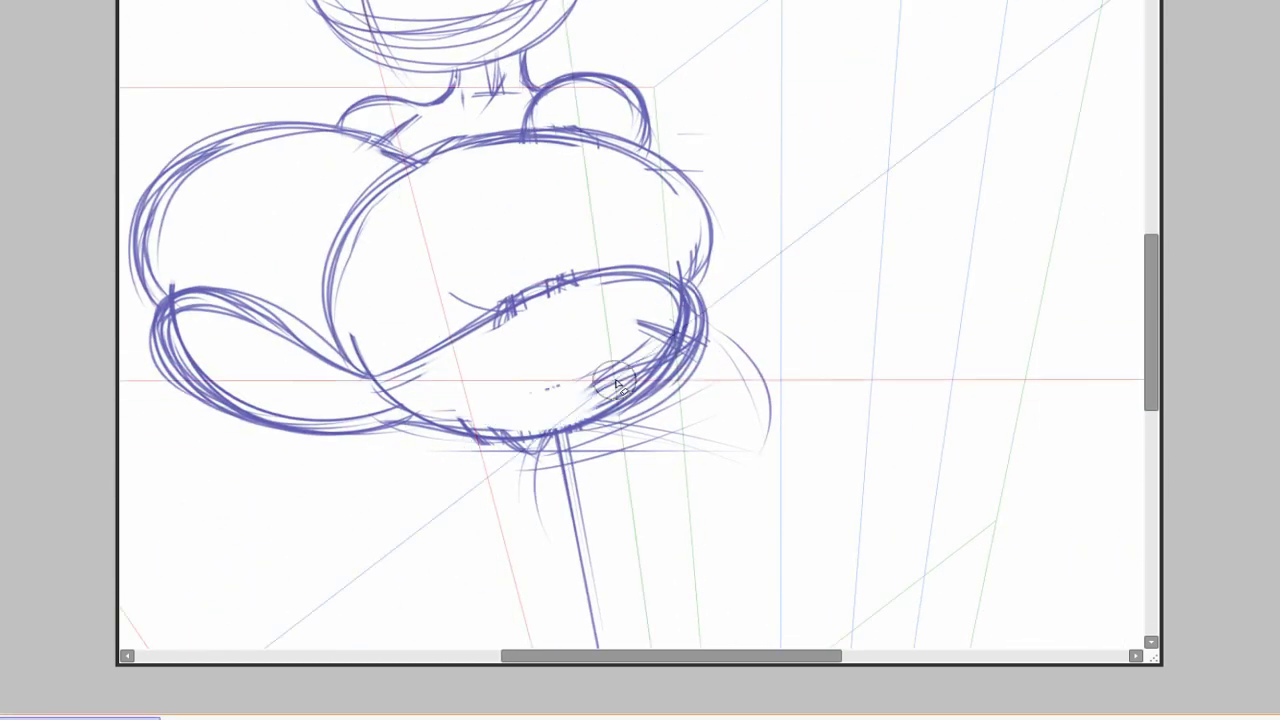
scroll(640, 323, up, 2)
scroll(640, 323, left, 4)
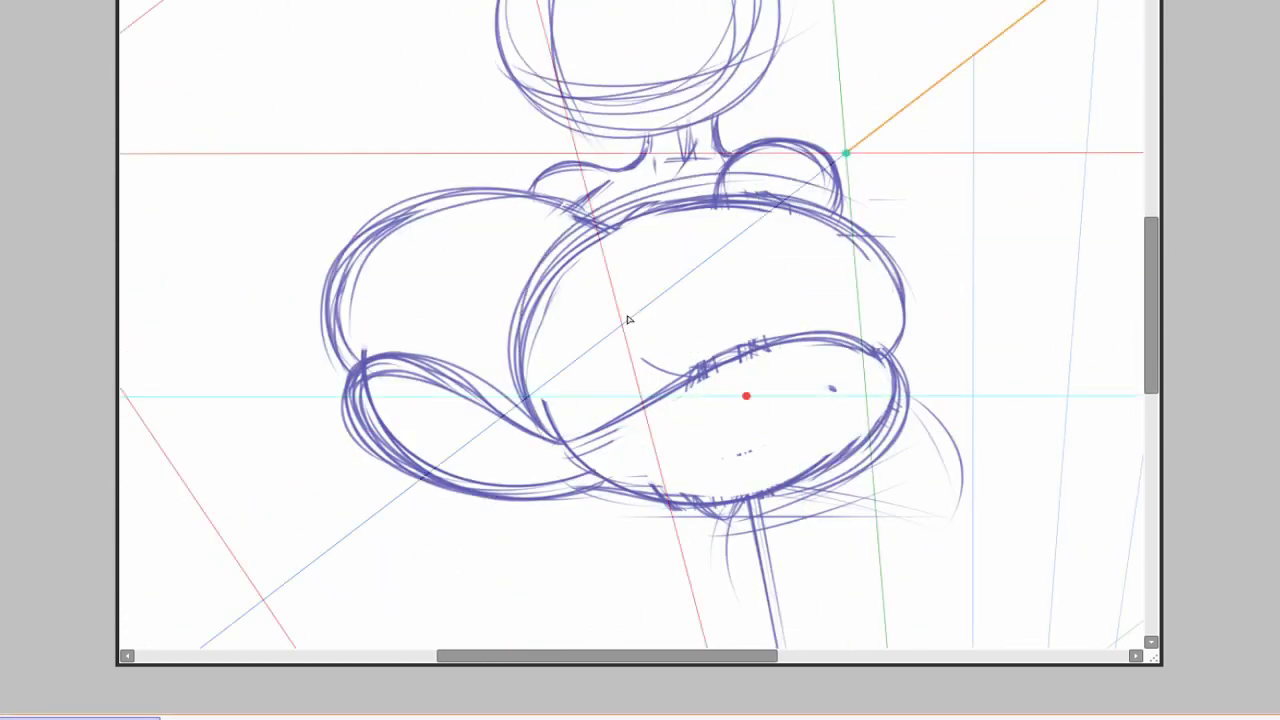
Step: Select the nearer rounded shoulder and enlarge it outward from the neck
scroll(628, 320, down, 2)
scroll(628, 320, right, 4)
scroll(660, 268, up, 5)
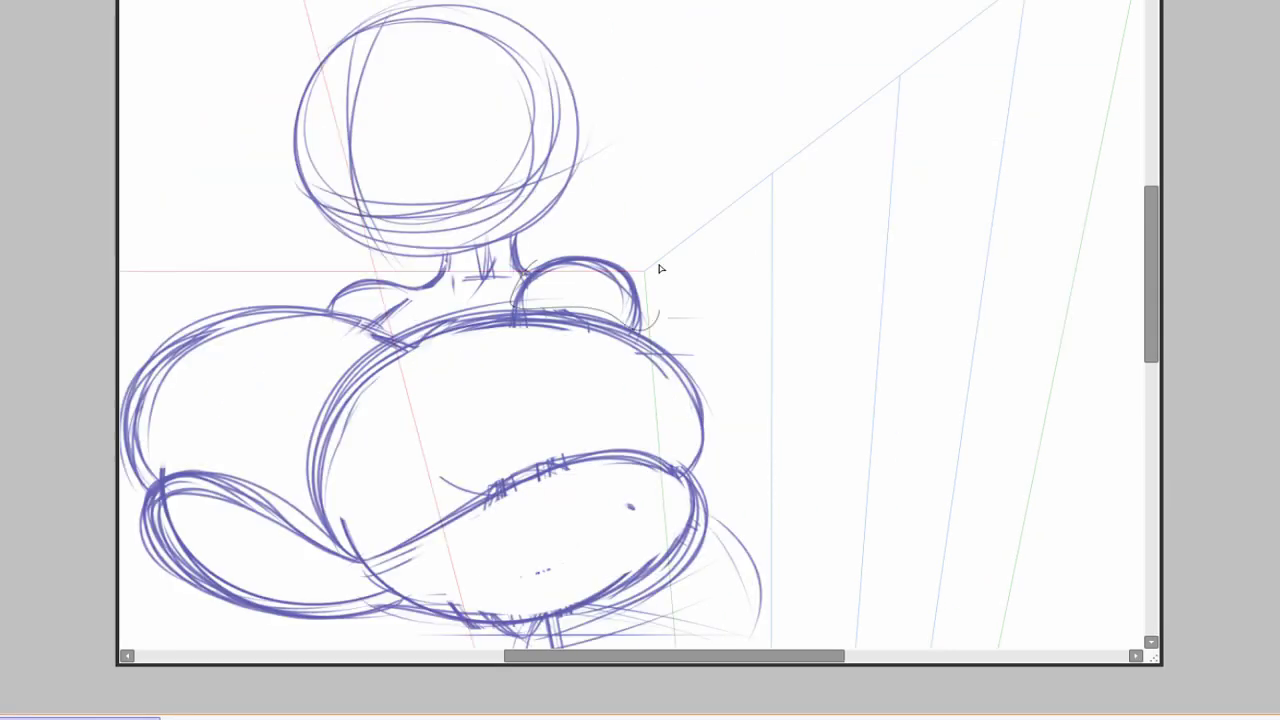
scroll(911, 396, down, 3)
scroll(911, 396, left, 3)
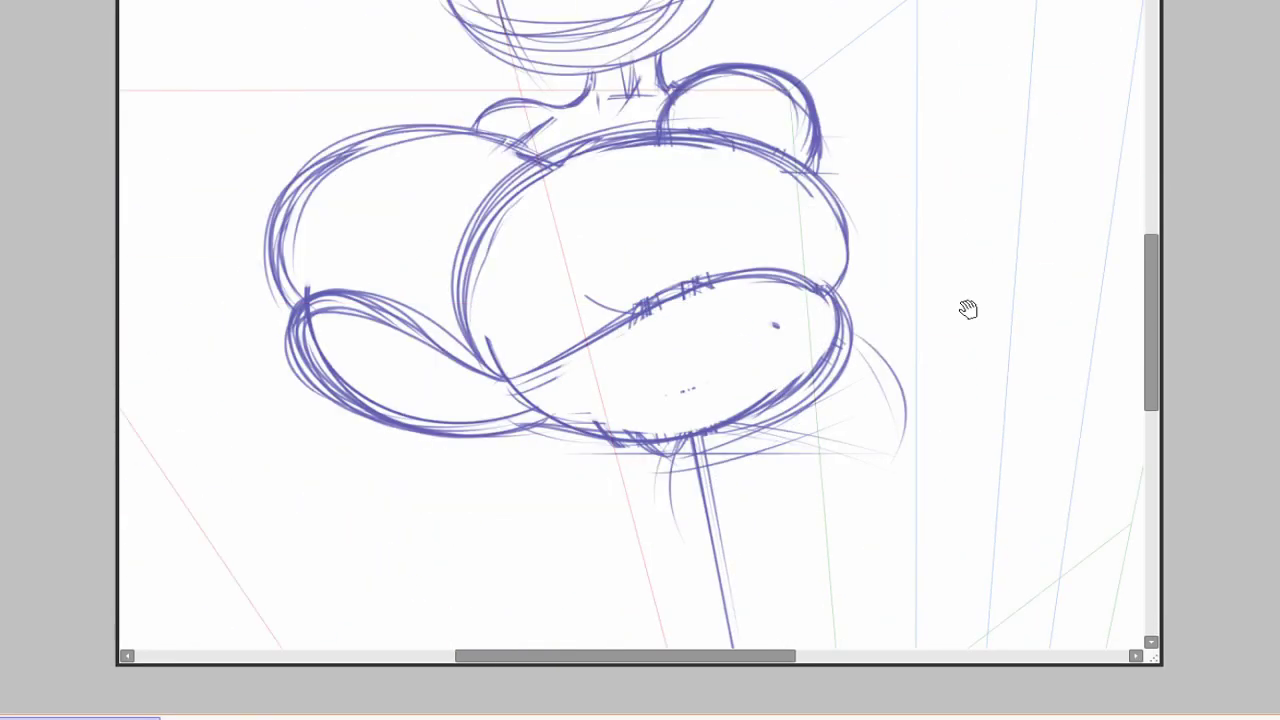
scroll(966, 309, up, 2)
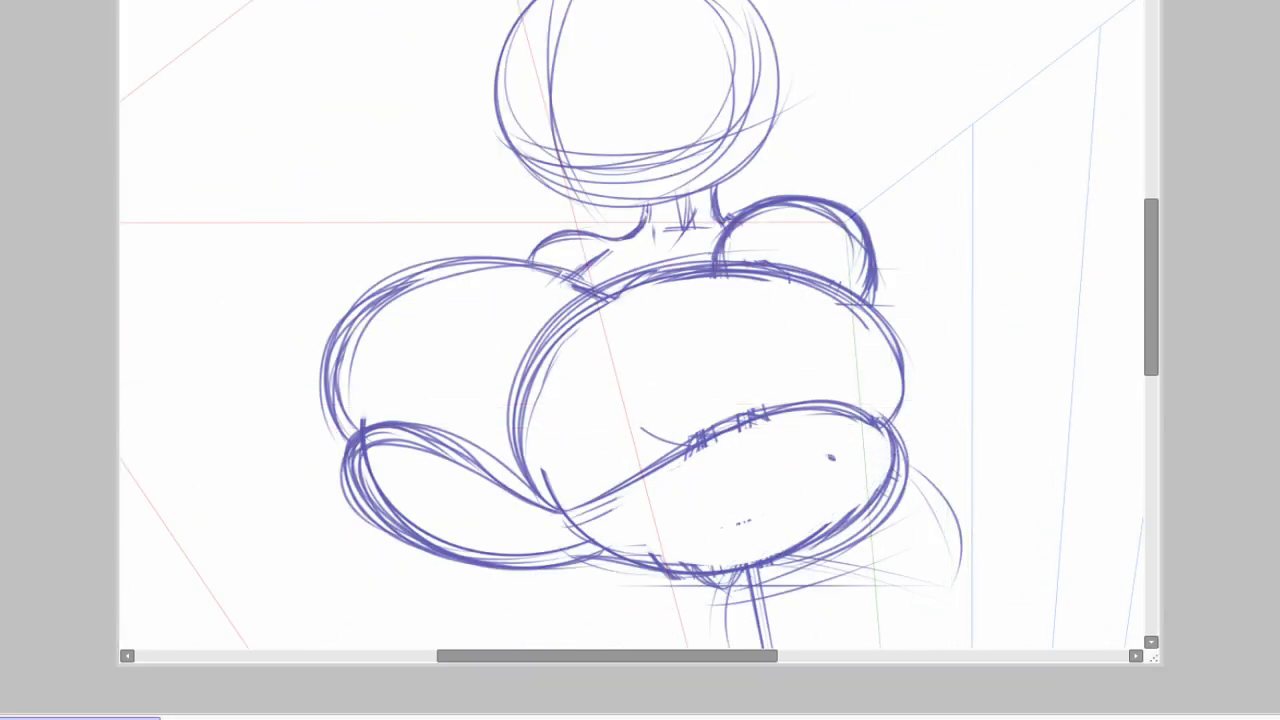
Step: Clear the rough pelvis lines and redraw the hips as a broad band curving below the belly
scroll(866, 220, down, 3)
scroll(866, 220, right, 3)
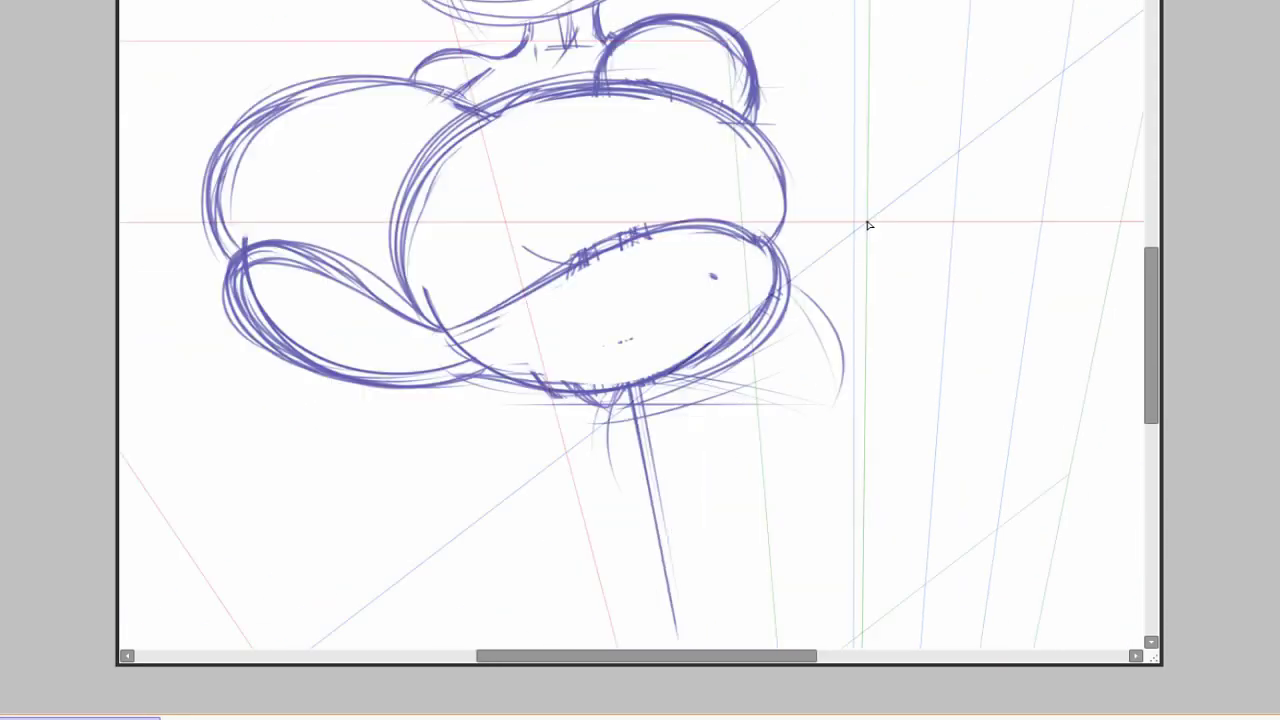
scroll(467, 471, up, 1)
mouse_move(467, 471)
mouse_down()
mouse_move(818, 395)
mouse_move(576, 532)
mouse_move(612, 506)
mouse_move(460, 444)
mouse_move(524, 502)
mouse_move(497, 496)
mouse_move(619, 515)
mouse_move(731, 310)
mouse_up()
scroll(731, 310, down, 1)
scroll(731, 310, right, 3)
mouse_move(409, 500)
mouse_down()
mouse_move(455, 440)
mouse_move(381, 445)
mouse_up()
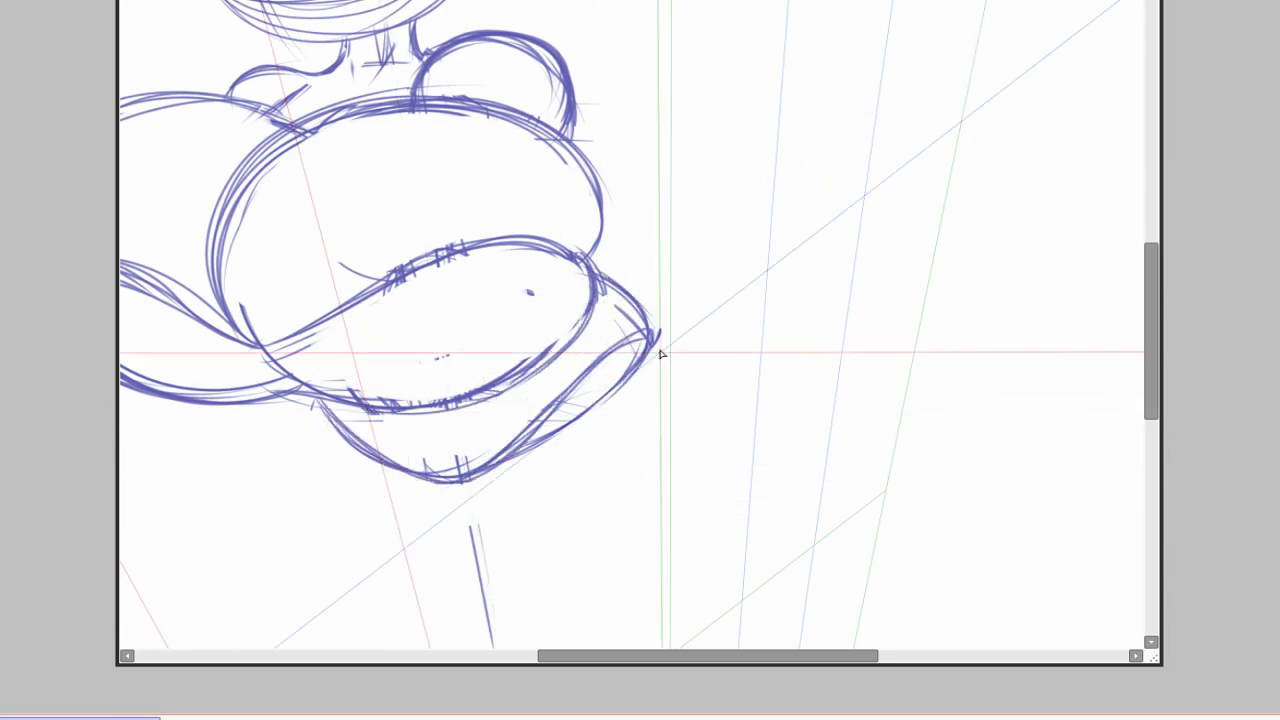
Step: Sketch the nearer thigh as a rounded form hanging from the hip, with an oval at its lower end
mouse_move(735, 271)
mouse_down()
mouse_move(864, 496)
mouse_move(876, 346)
mouse_move(864, 254)
mouse_up()
drag(770, 560, 831, 269)
scroll(851, 440, down, 5)
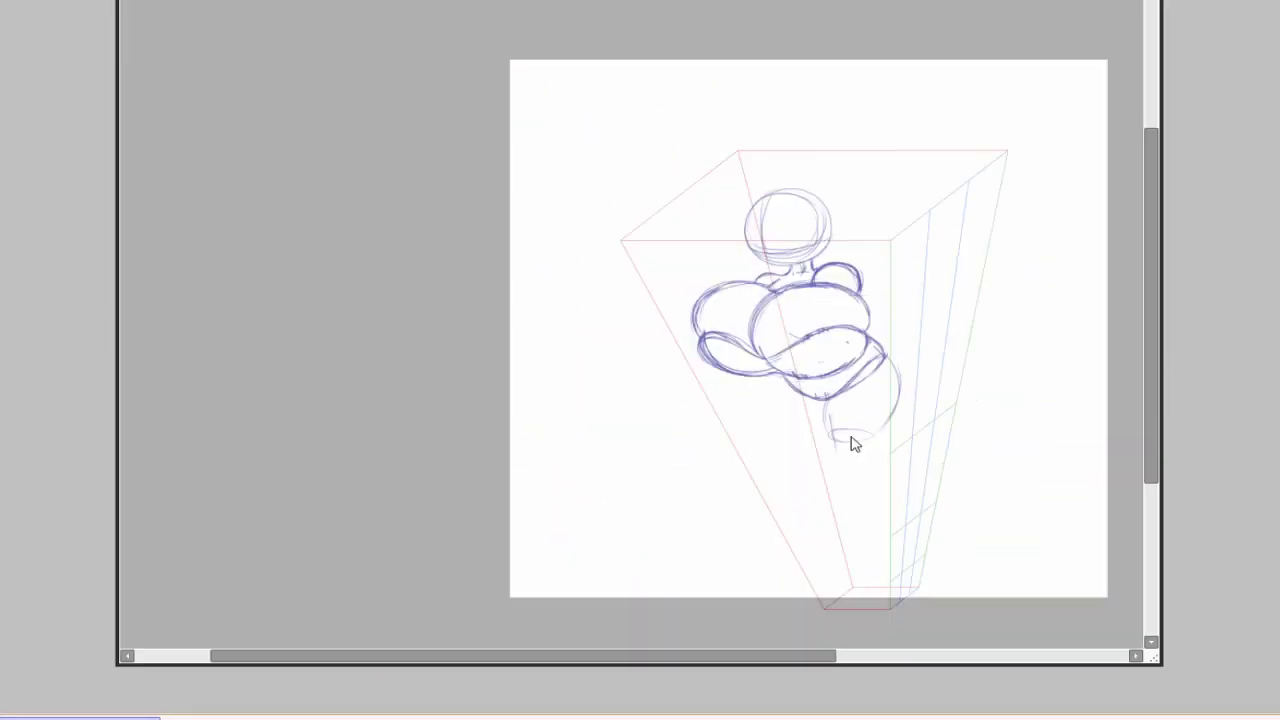
Step: Reinforce the nearer thigh's contours, sketch the far thigh's outer curve and add a knee circle
scroll(766, 434, up, 5)
mouse_move(640, 440)
mouse_down()
mouse_move(766, 434)
mouse_move(812, 172)
mouse_move(805, 462)
mouse_up()
drag(830, 180, 800, 468)
drag(475, 250, 590, 450)
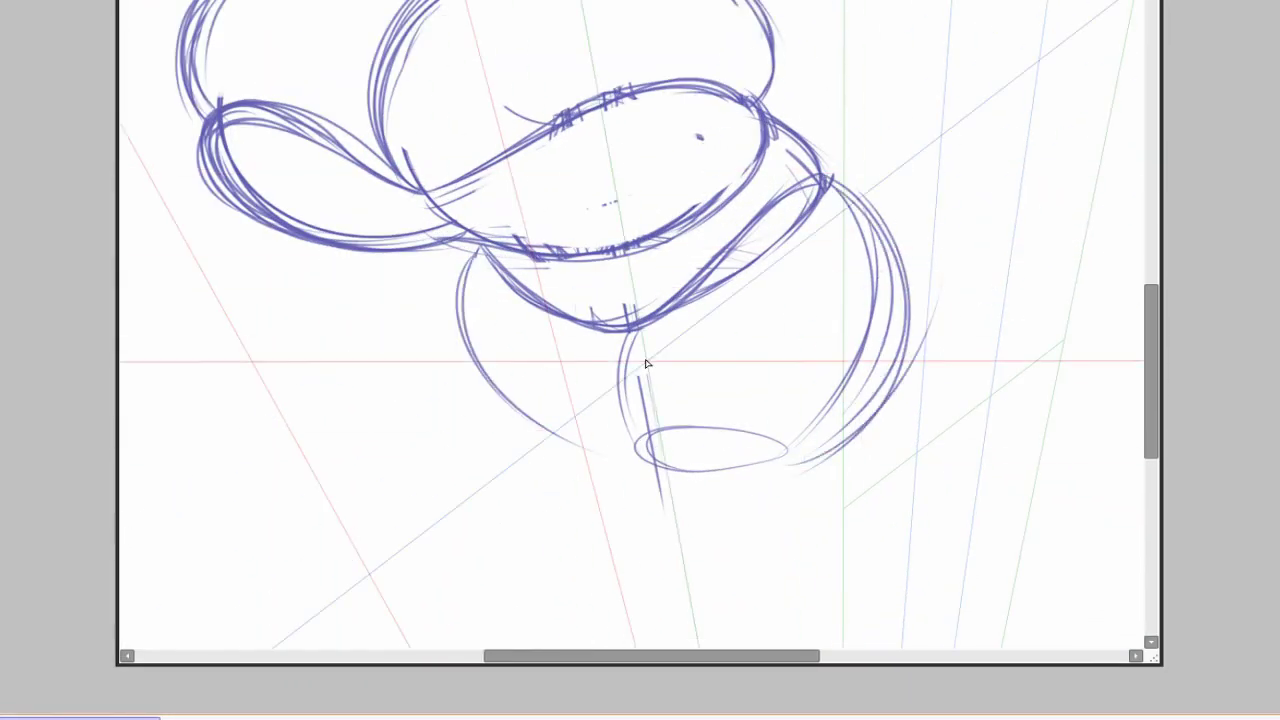
scroll(760, 500, down, 2)
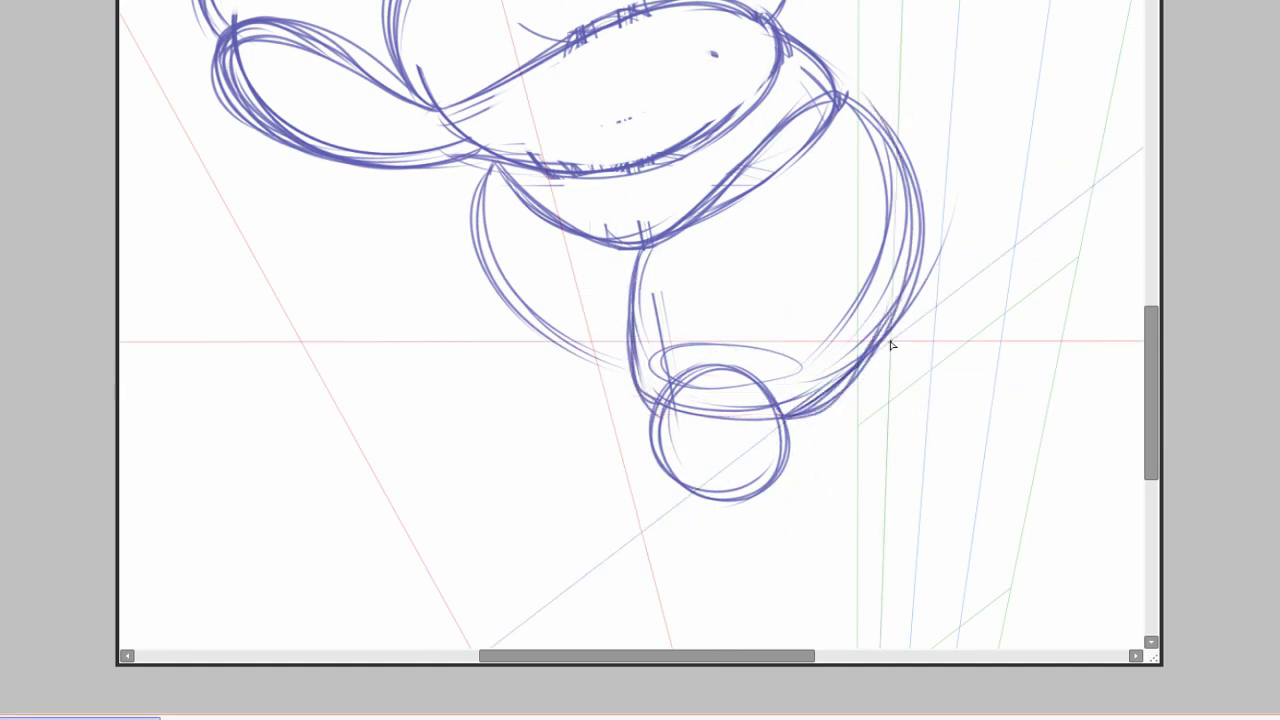
Step: Add the far knee behind the nearer one, and select both thighs and the hips to shorten them slightly toward the torso
scroll(892, 345, down, 1)
scroll(572, 358, up, 3)
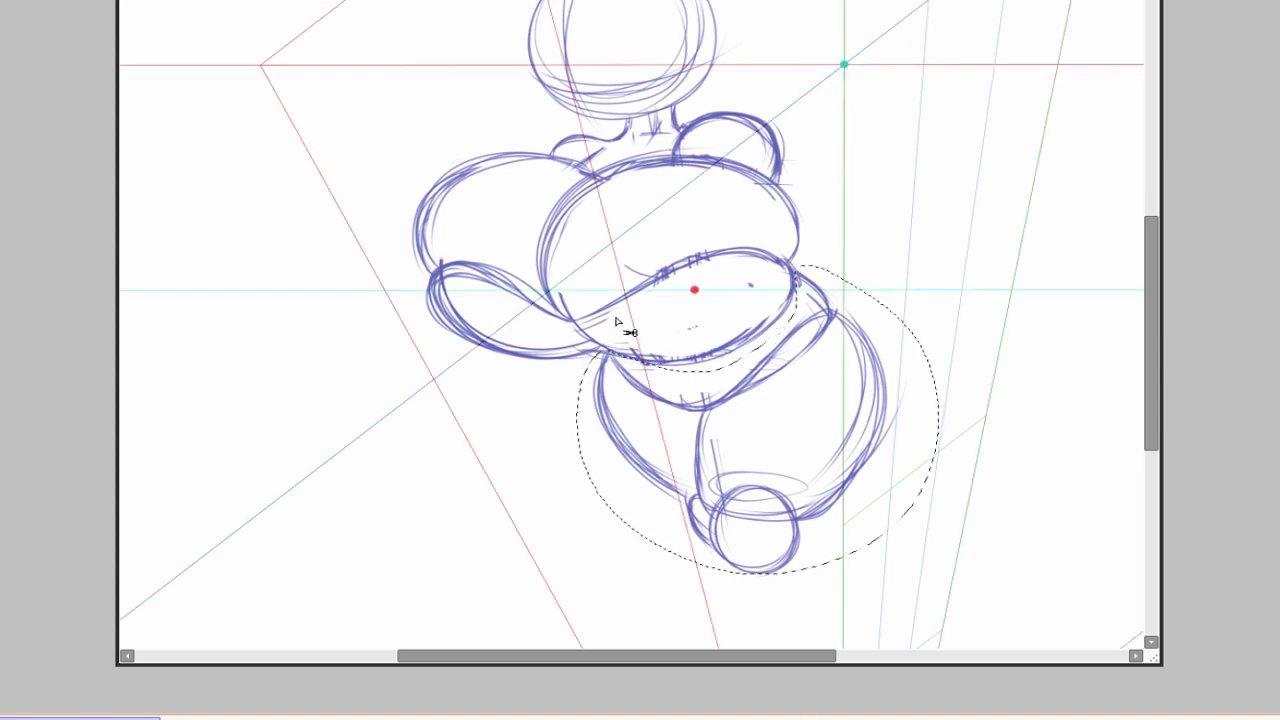
key(ctrl+t)
drag(614, 323, 581, 290)
key(Return)
Step: Sketch the nearer lower leg flaring out below the knee, ending in a broad rounded foot
scroll(679, 576, down, 2)
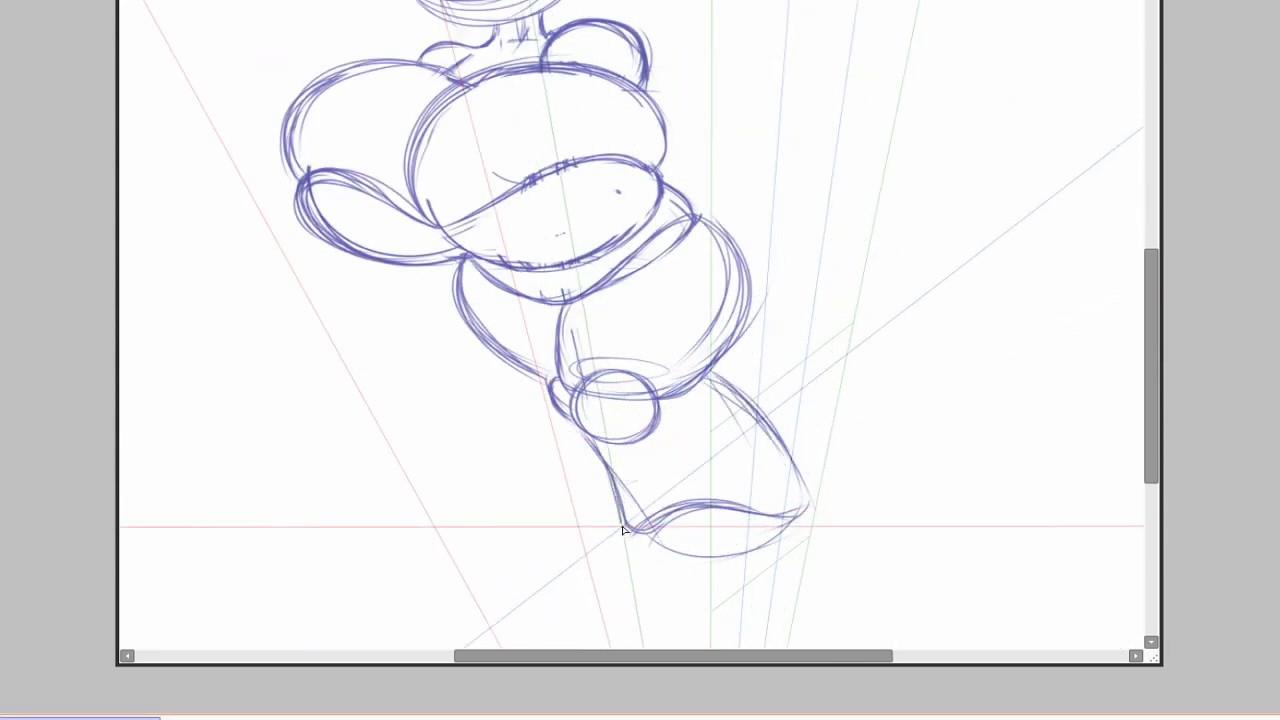
scroll(697, 451, down, 2)
scroll(858, 478, left, 2)
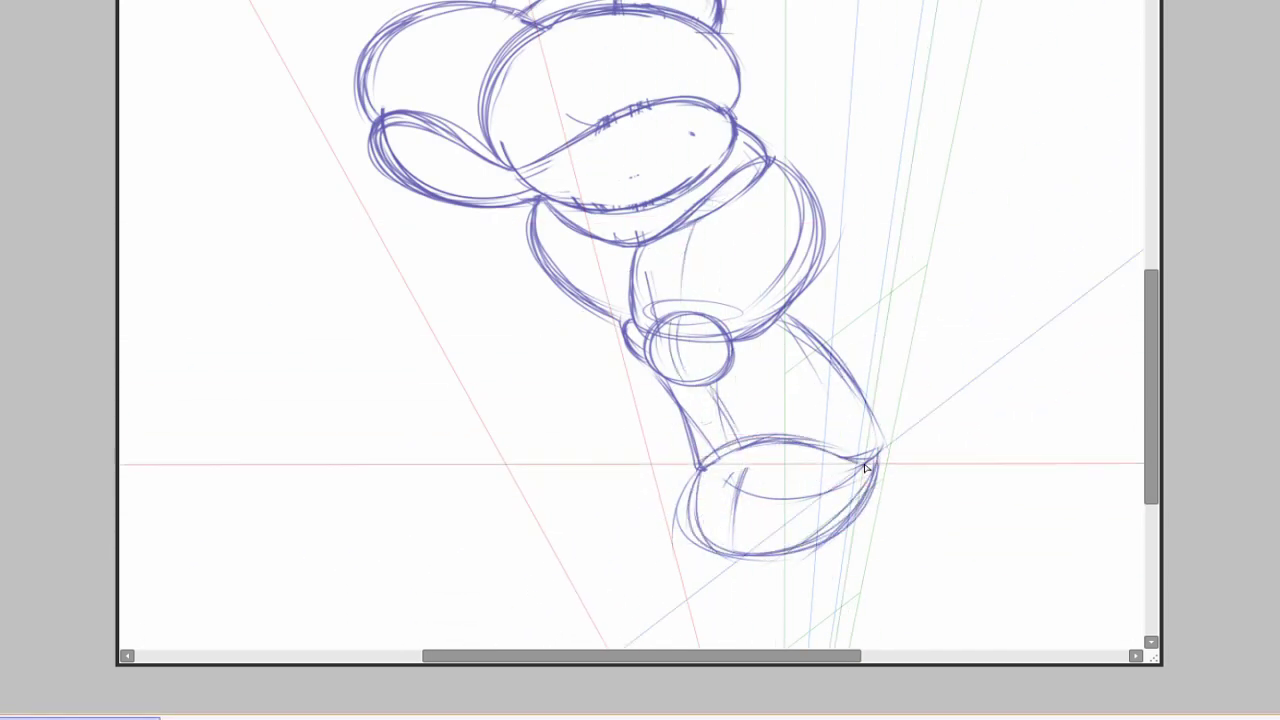
scroll(694, 444, down, 3)
scroll(880, 409, up, 4)
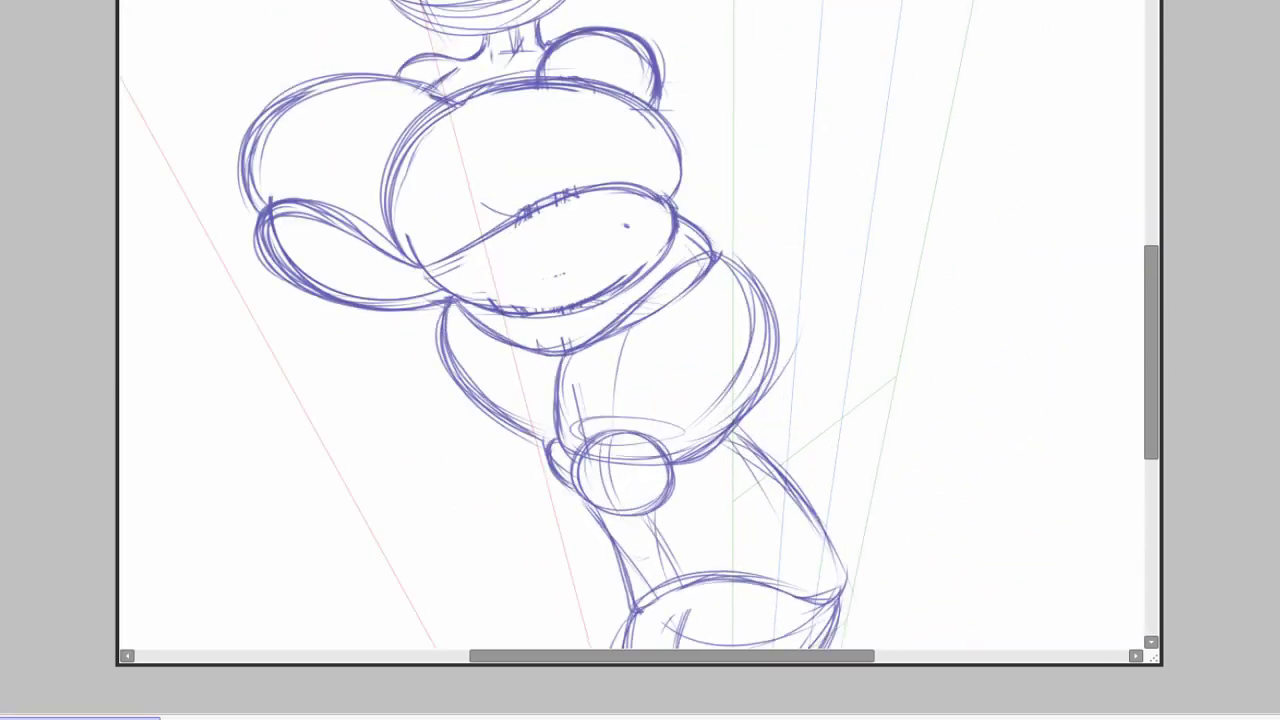
Step: Redraw the nearer thigh's upper contour across the hip and sketch a small hooked, rounded form behind it
scroll(716, 280, down, 3)
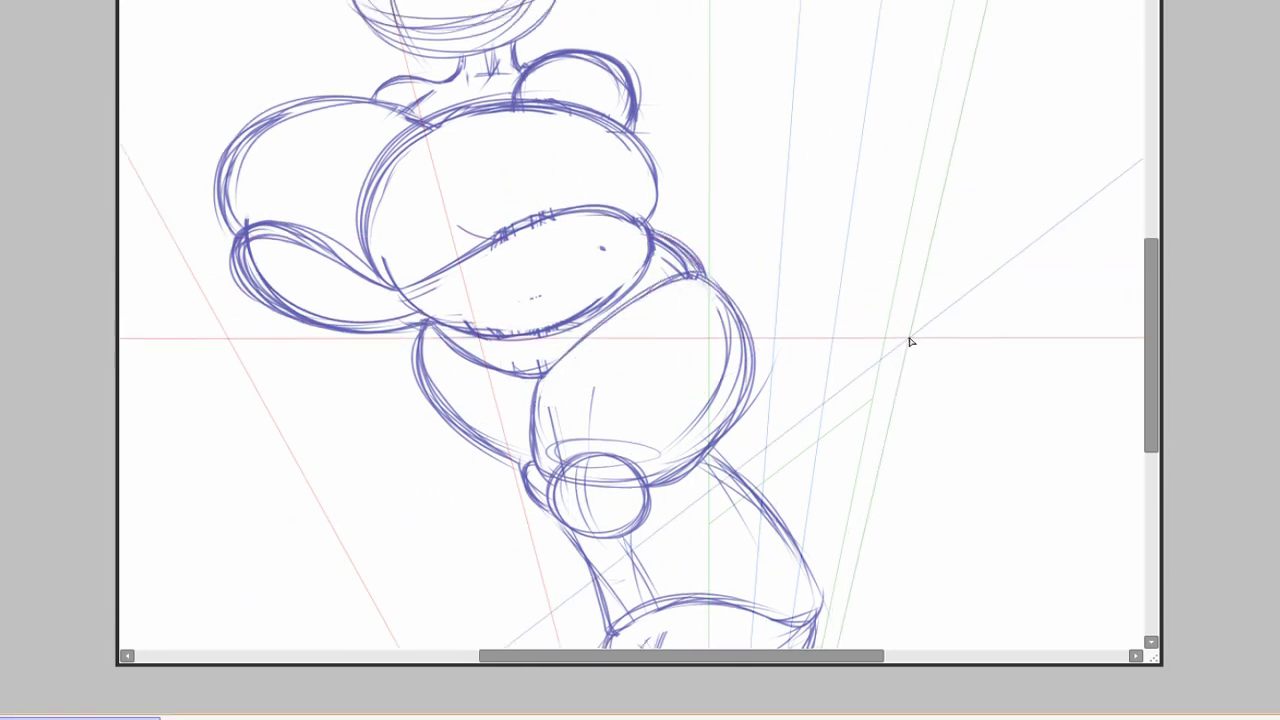
scroll(645, 232, up, 3)
scroll(645, 232, down, 2)
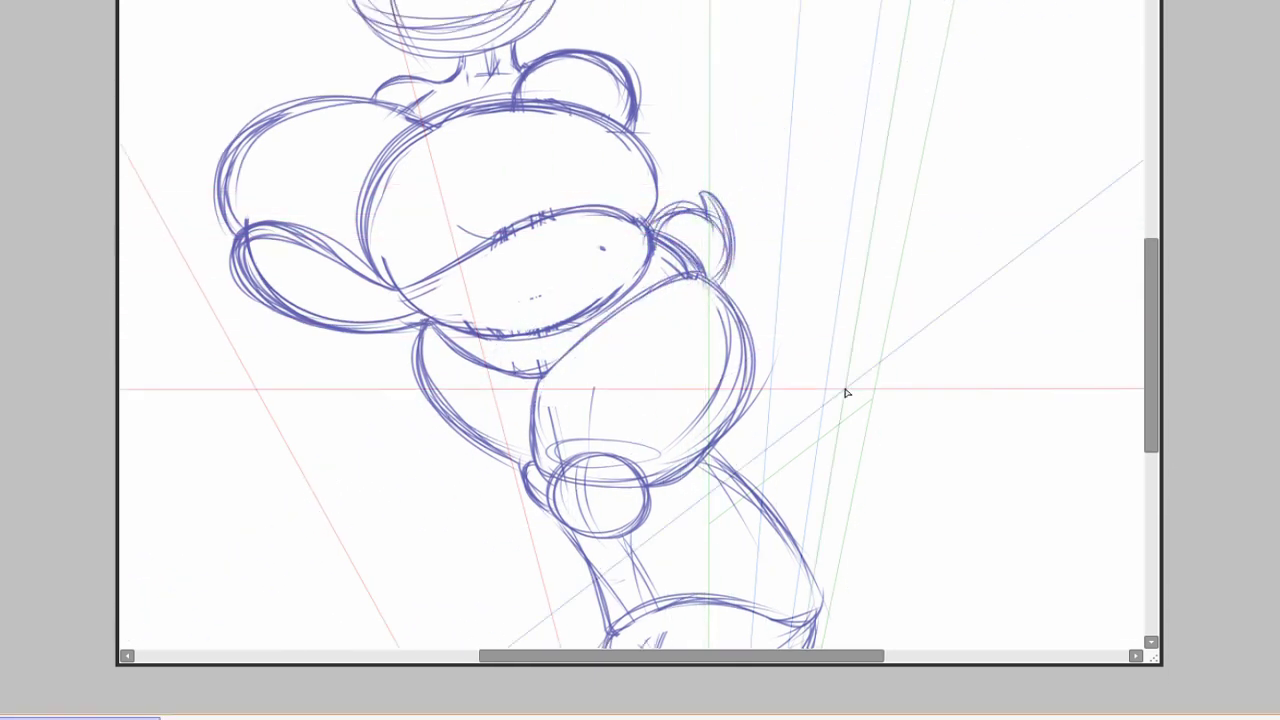
Step: Crop the canvas to a rectangular selection around the figure and upper part of the perspective box
scroll(925, 307, up, 3)
scroll(925, 307, down, 4)
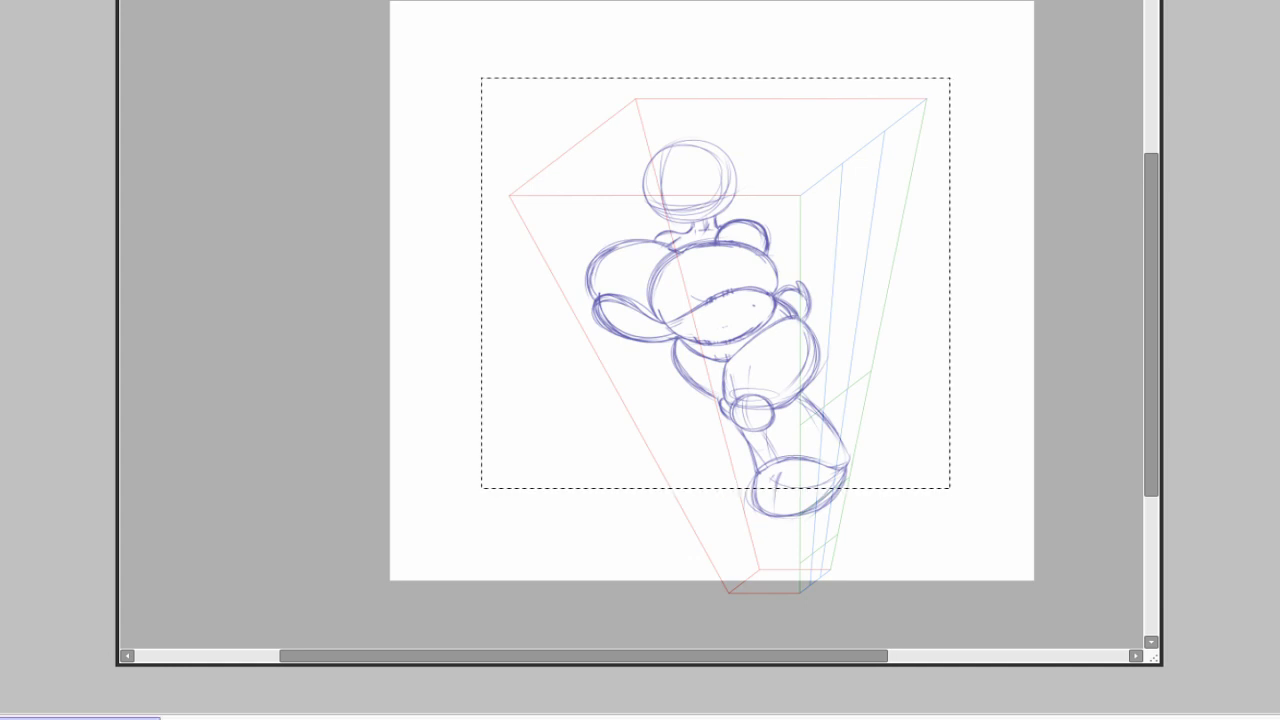
key(ctrl+alt+c)
Step: Lasso the torso's rounded masses, stretch them slightly downward and darken the nearer side of the neck
scroll(797, 287, up, 4)
drag(430, 84, 535, 437)
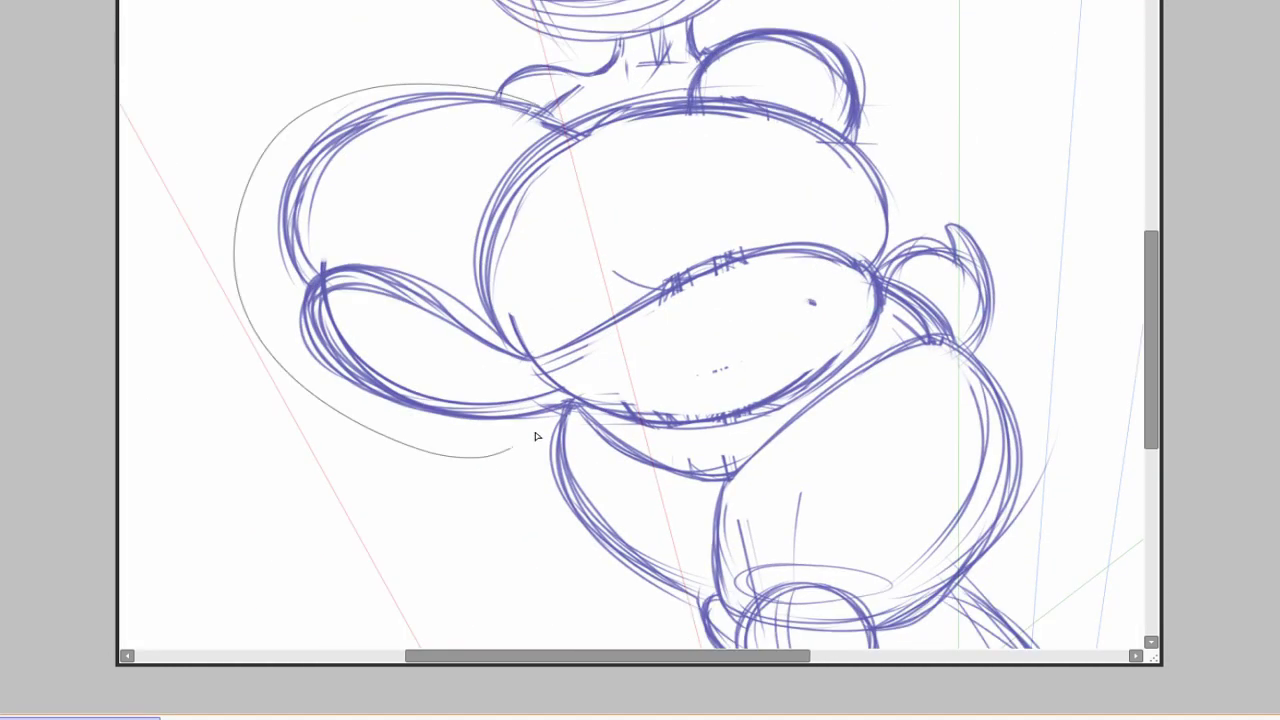
key(ctrl+t)
drag(566, 119, 617, 383)
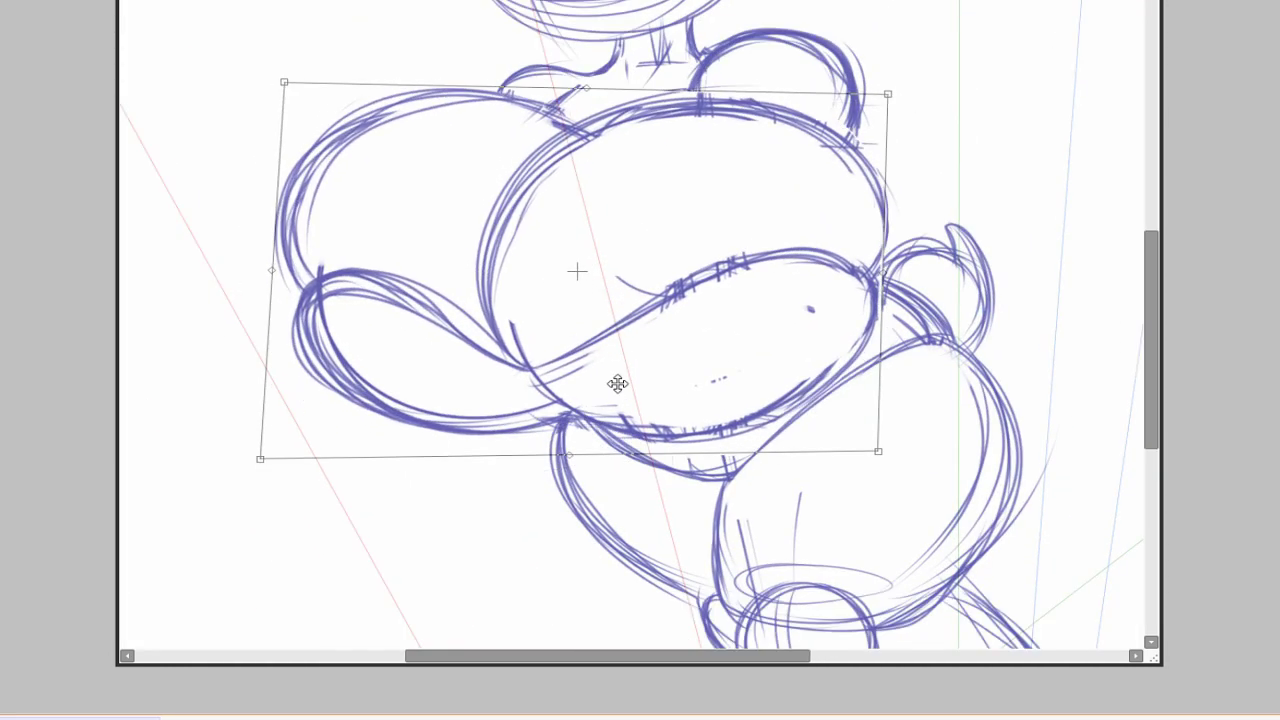
scroll(703, 90, up, 3)
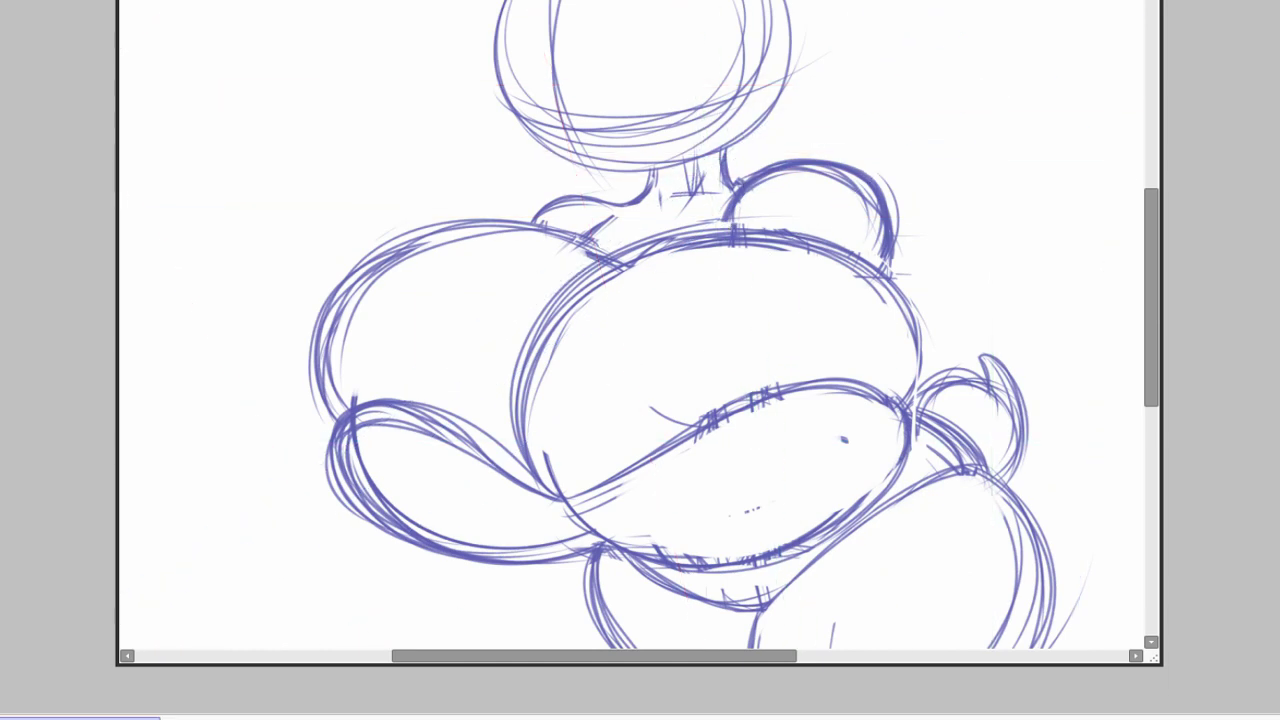
scroll(722, 158, down, 3)
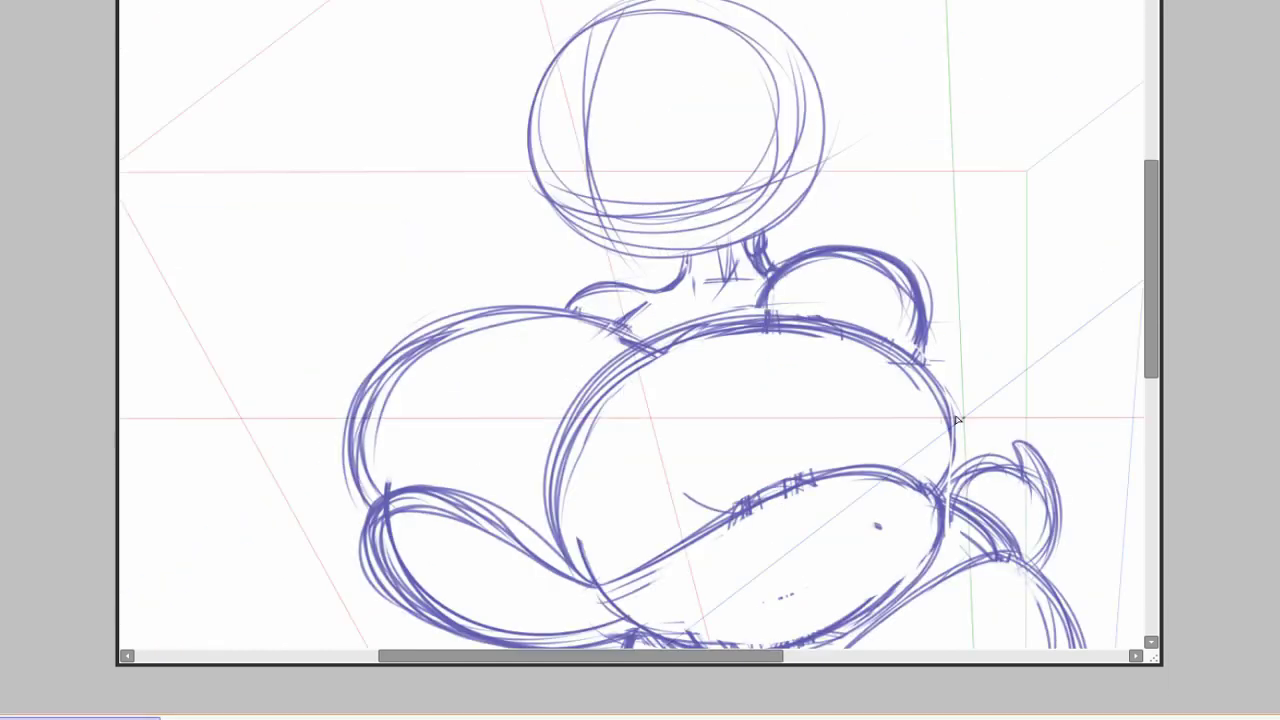
Step: Divide the nearer foot into rounded toes and sketch the far foot with toes beside it at the canvas's lower edge
scroll(800, 300, down, 4)
scroll(828, 384, up, 3)
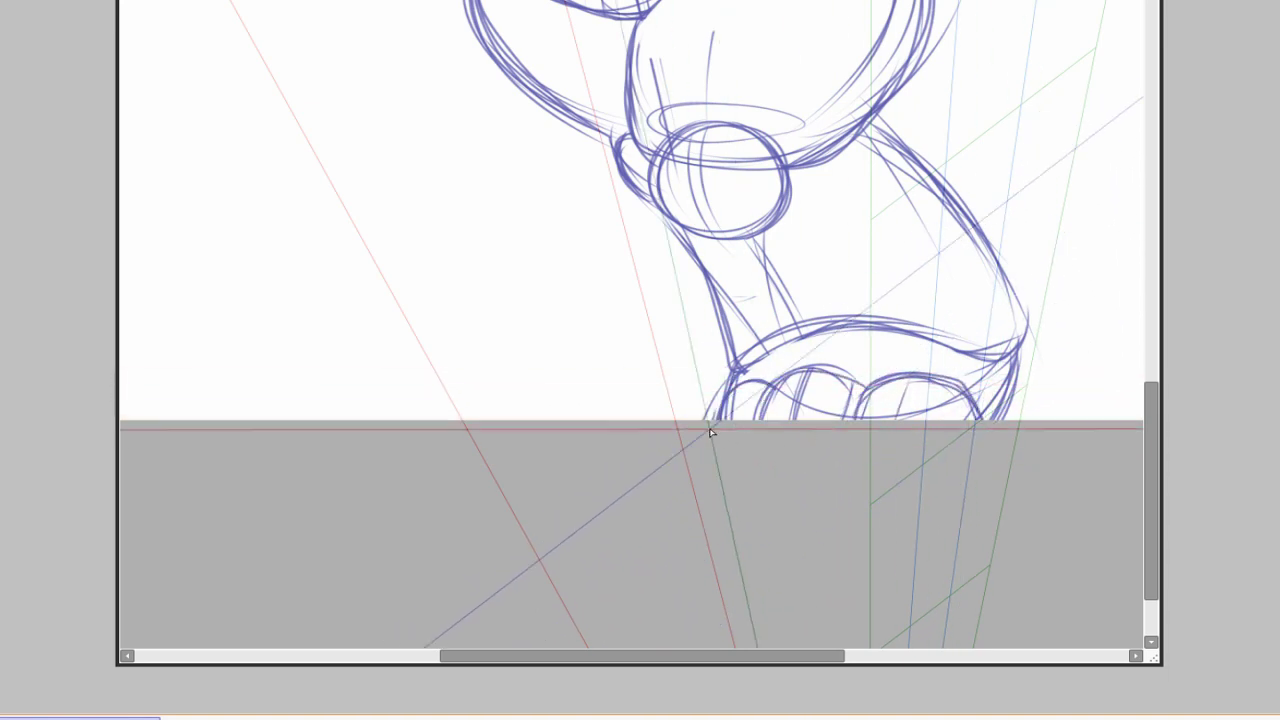
scroll(997, 451, up, 5)
scroll(934, 477, down, 2)
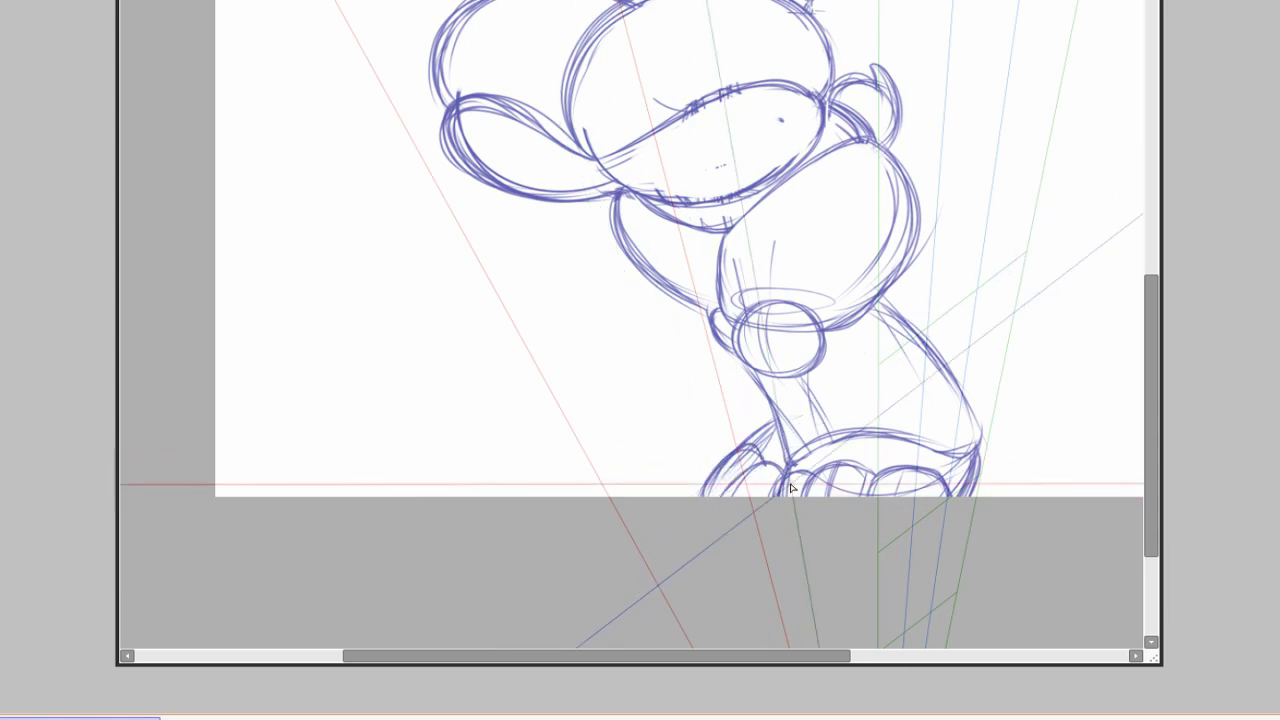
scroll(776, 411, down, 2)
scroll(653, 578, up, 2)
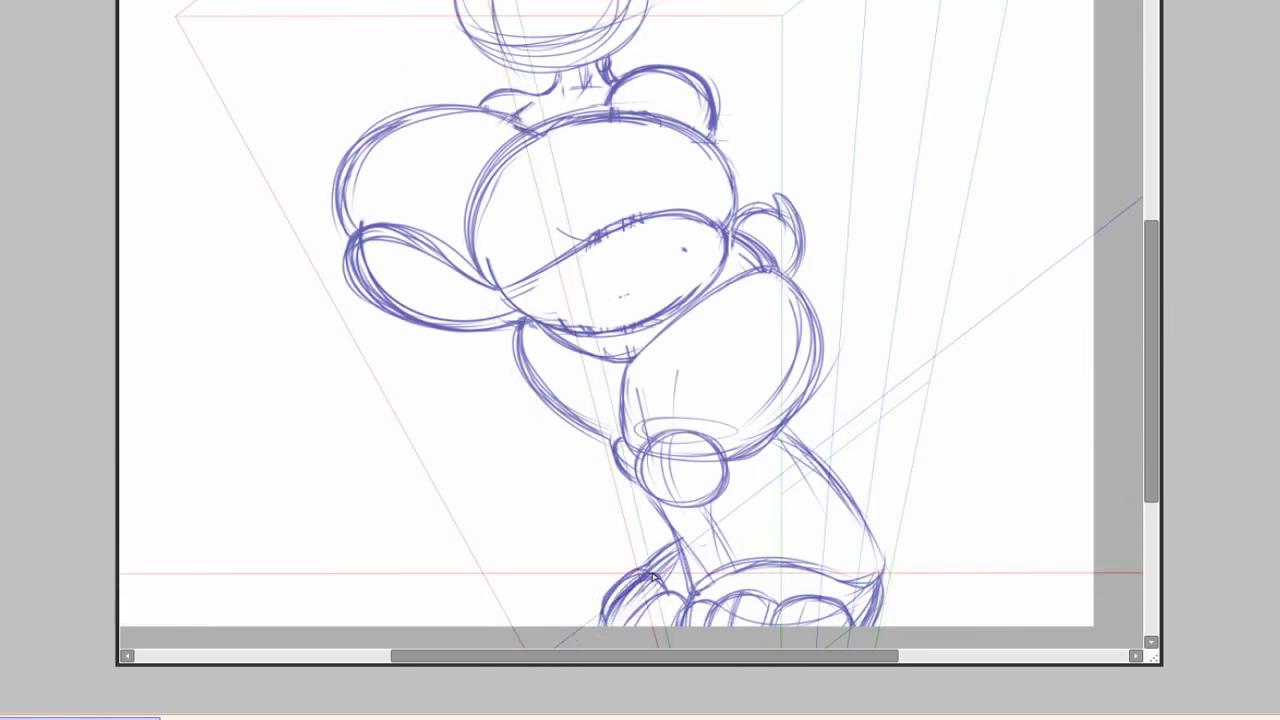
Step: Crop the canvas again to a narrower portrait rectangle tight around the figure
scroll(672, 592, down, 3)
drag(493, 77, 903, 585)
scroll(886, 471, up, 2)
Step: Draw a curved cross-contour line over the nearer rounded shoulder
scroll(823, 437, up, 4)
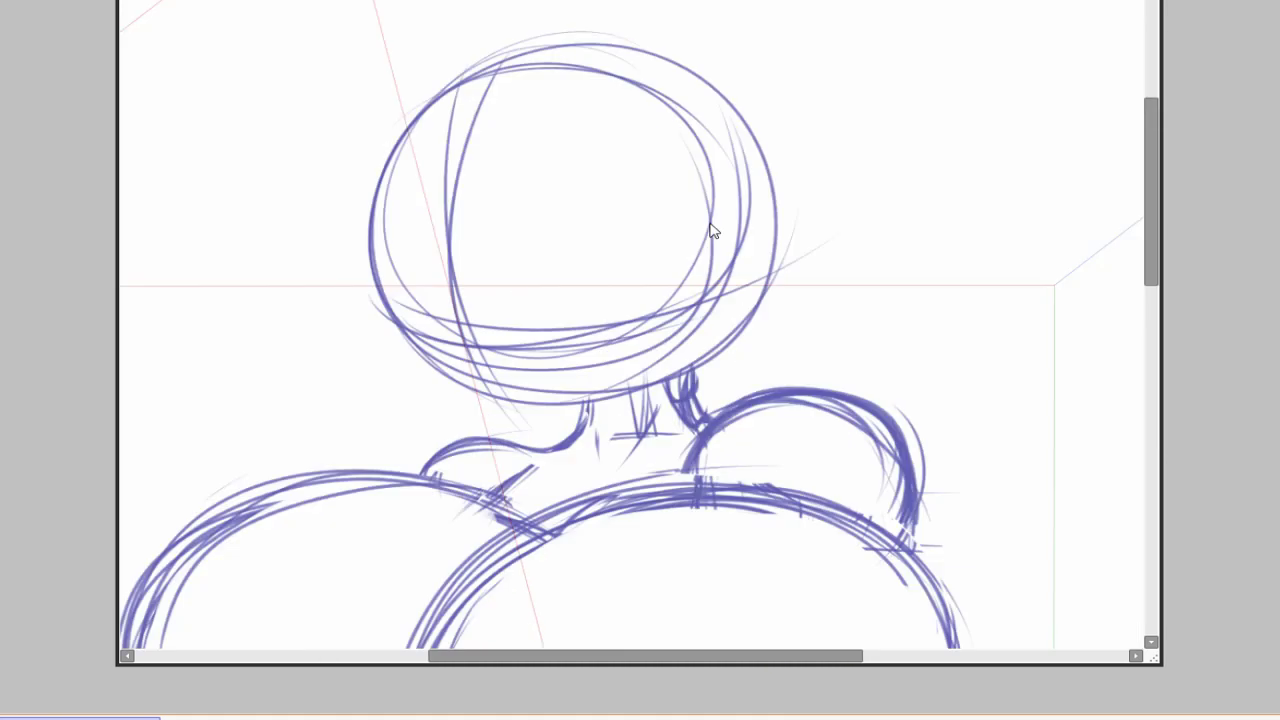
scroll(872, 432, down, 3)
scroll(1020, 466, up, 3)
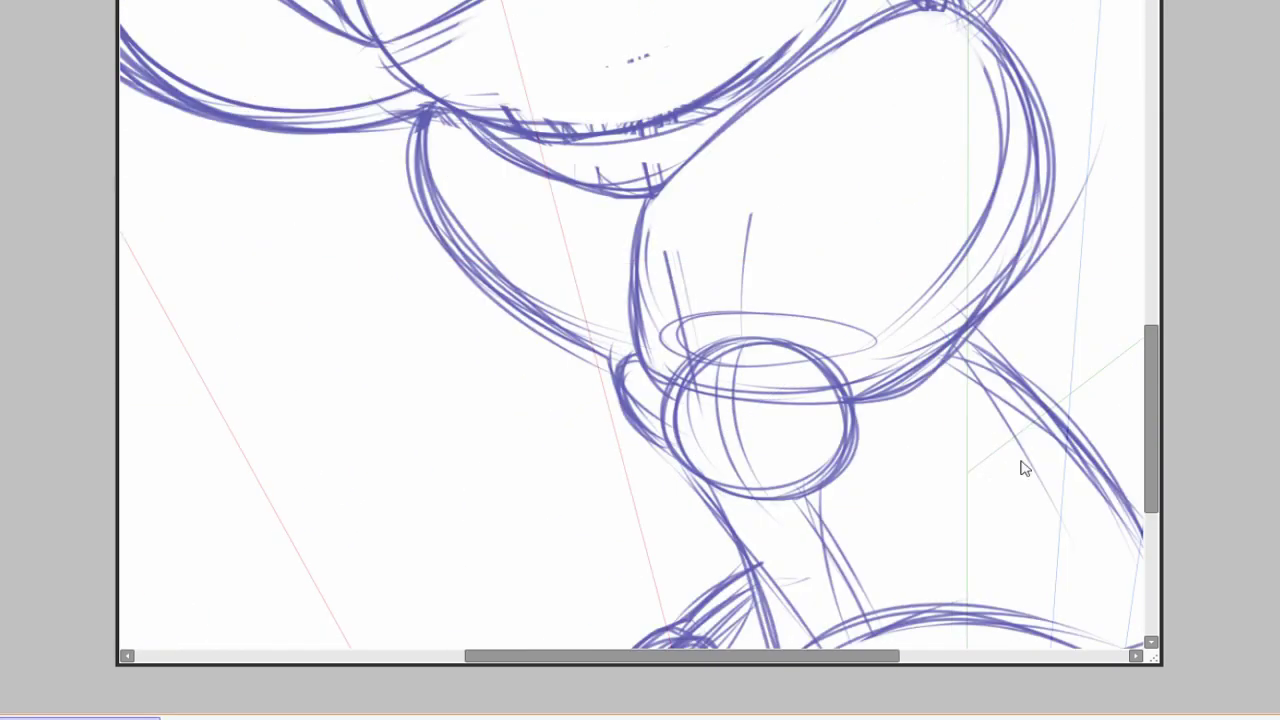
scroll(1050, 500, down, 2)
scroll(537, 86, up, 4)
scroll(1066, 457, down, 4)
scroll(1031, 471, up, 2)
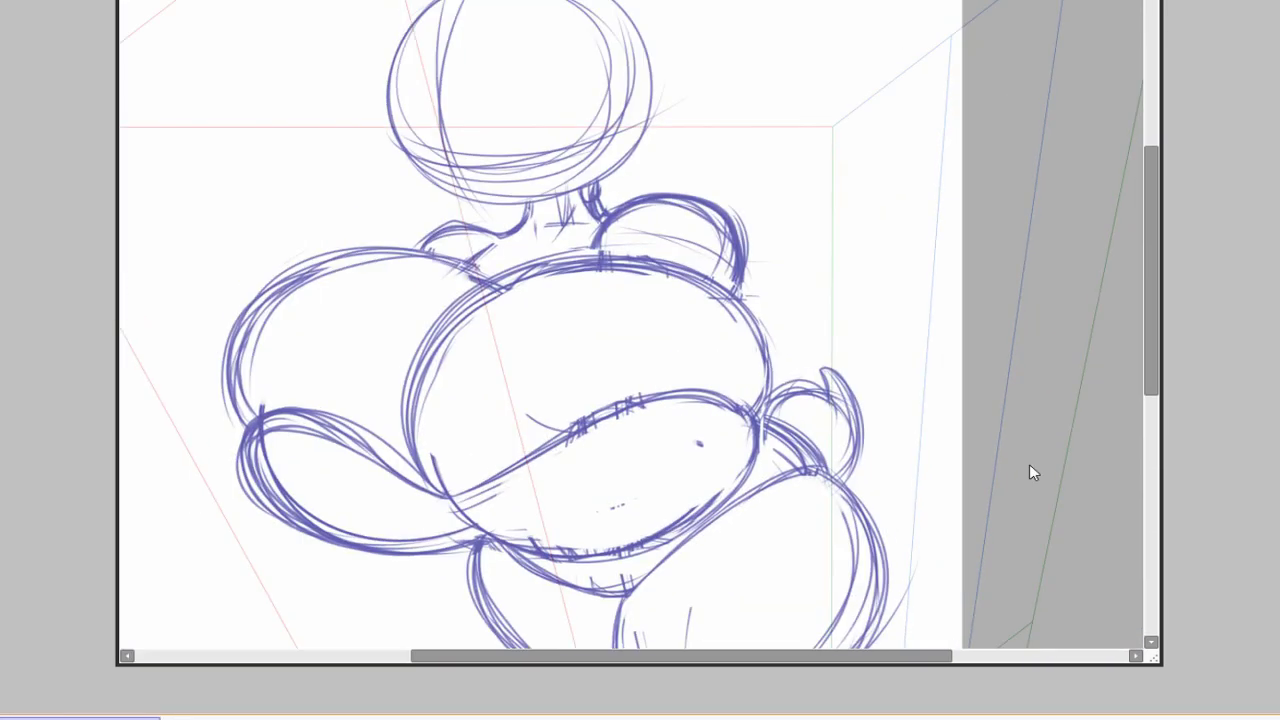
Step: Sketch a small curled form beneath the torso, beside the top of the far thigh
scroll(1029, 464, up, 1)
scroll(832, 585, down, 2)
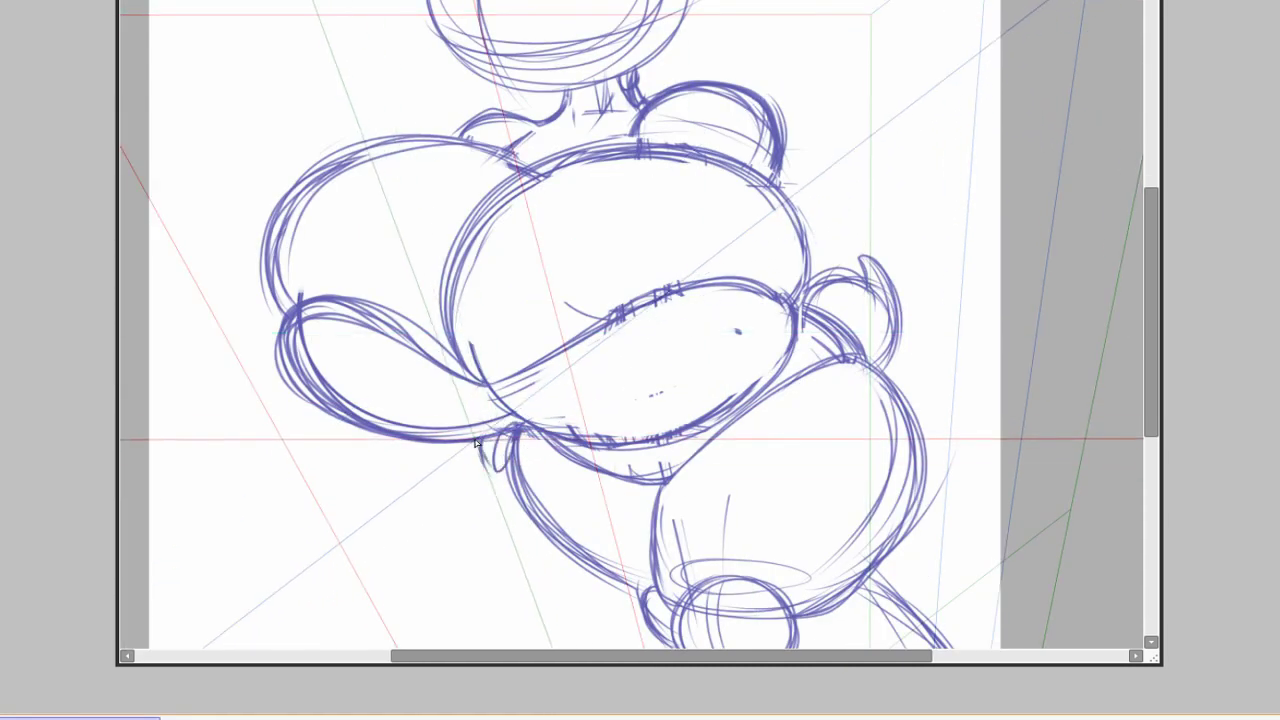
scroll(832, 585, up, 3)
mouse_move(451, 434)
mouse_down()
mouse_move(491, 407)
mouse_move(500, 472)
mouse_up()
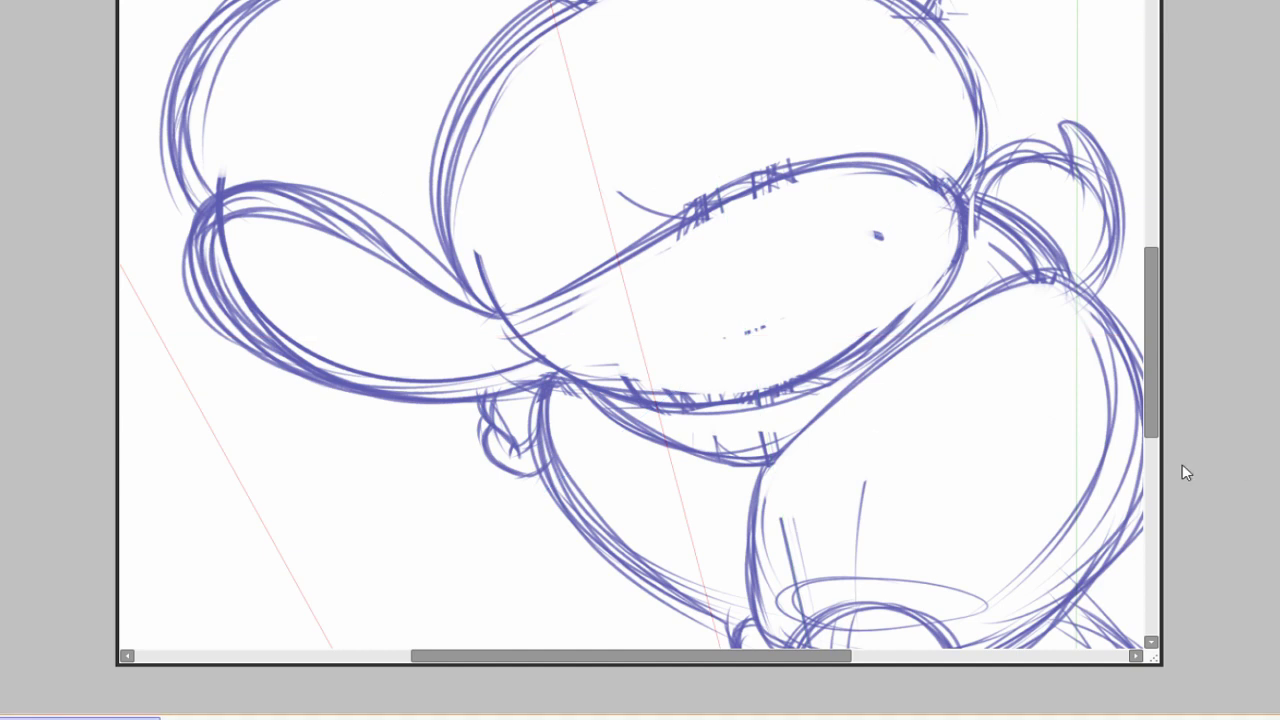
scroll(953, 440, down, 2)
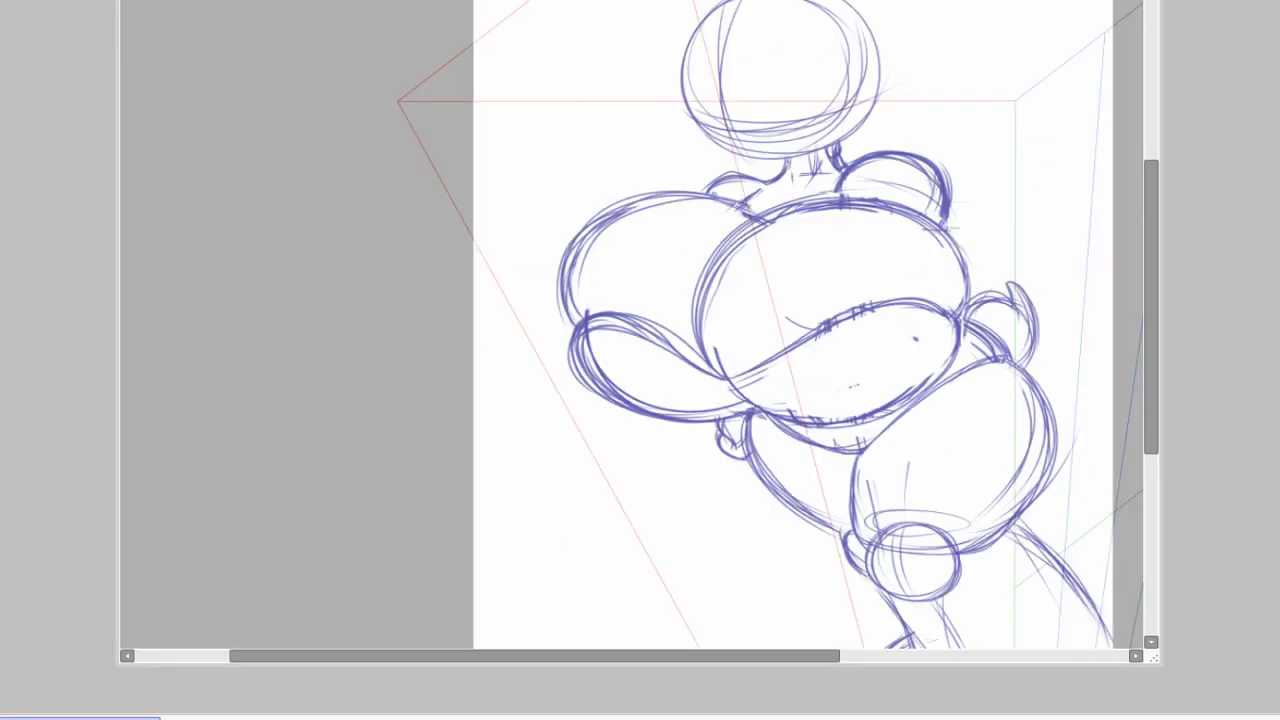
Step: Add a short arc low on the head's centre line and sketch the nearer arm with a large raised forearm and elbow oval
scroll(770, 600, down, 1)
scroll(640, 330, up, 3)
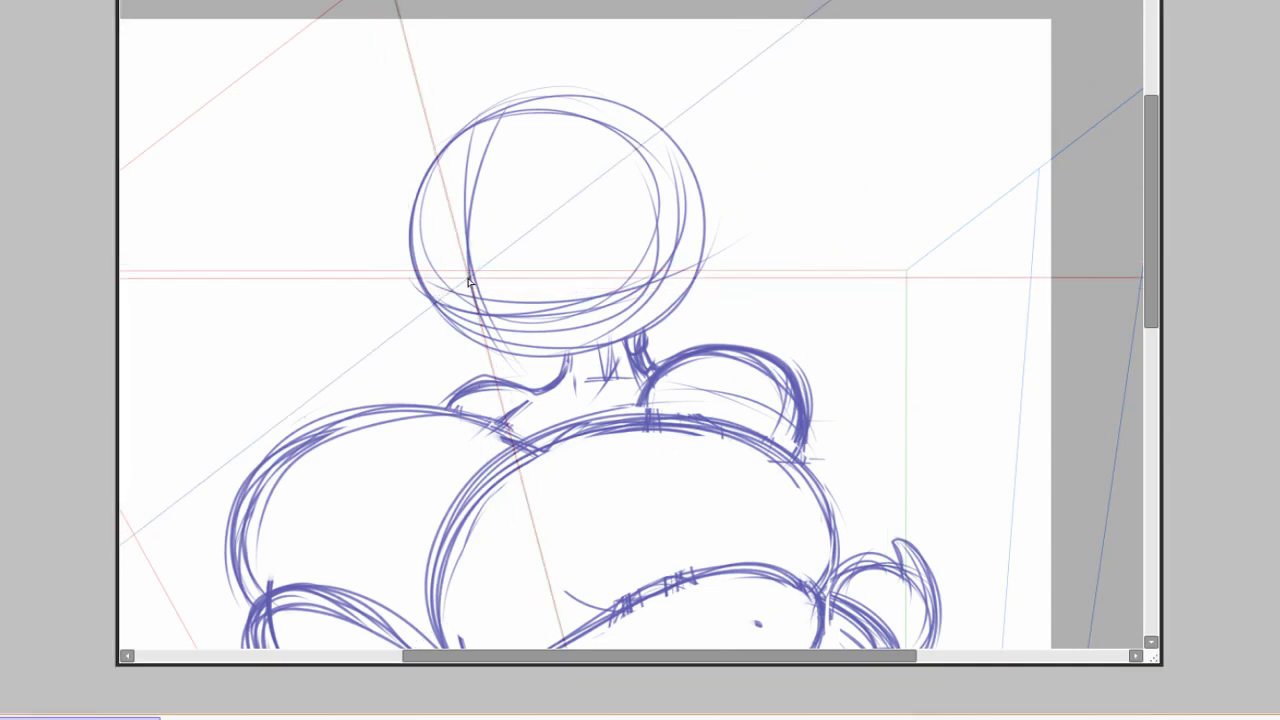
drag(450, 287, 502, 286)
scroll(772, 366, down, 1)
scroll(772, 366, up, 1)
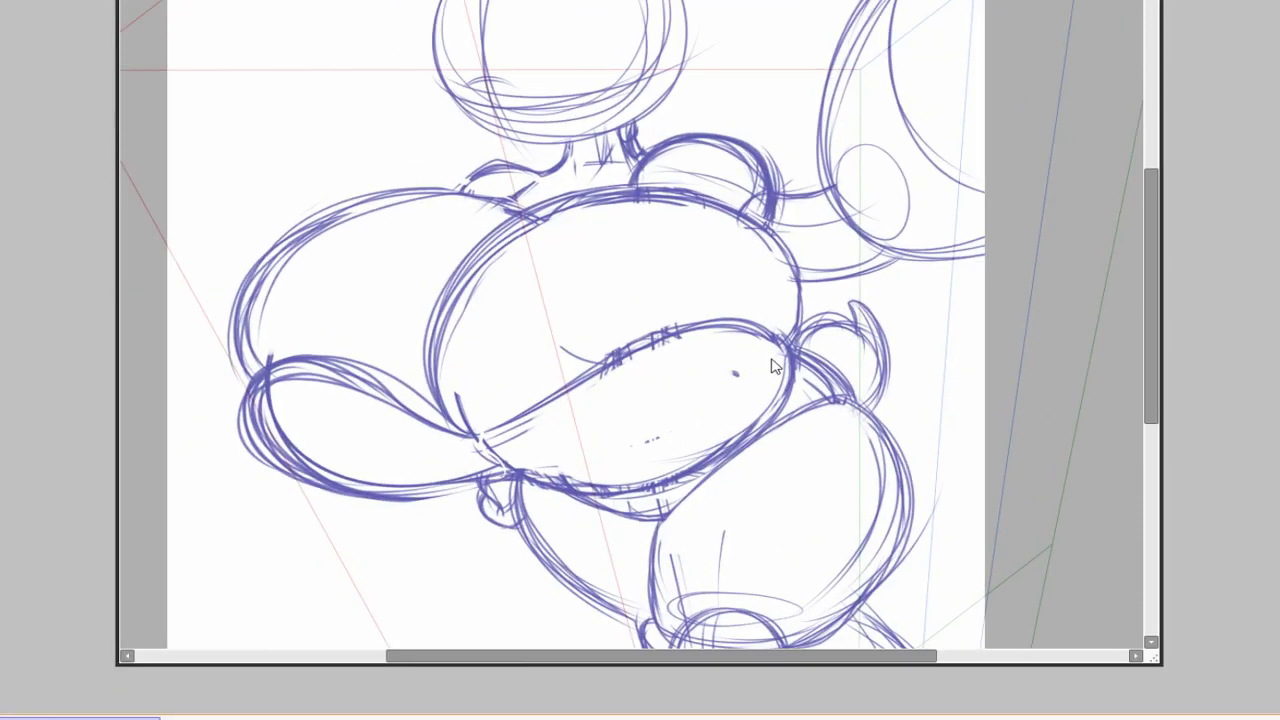
Step: Select the central torso mass and skew it slightly so its side toward the raised arm drops
scroll(665, 503, down, 1)
key(ctrl+t)
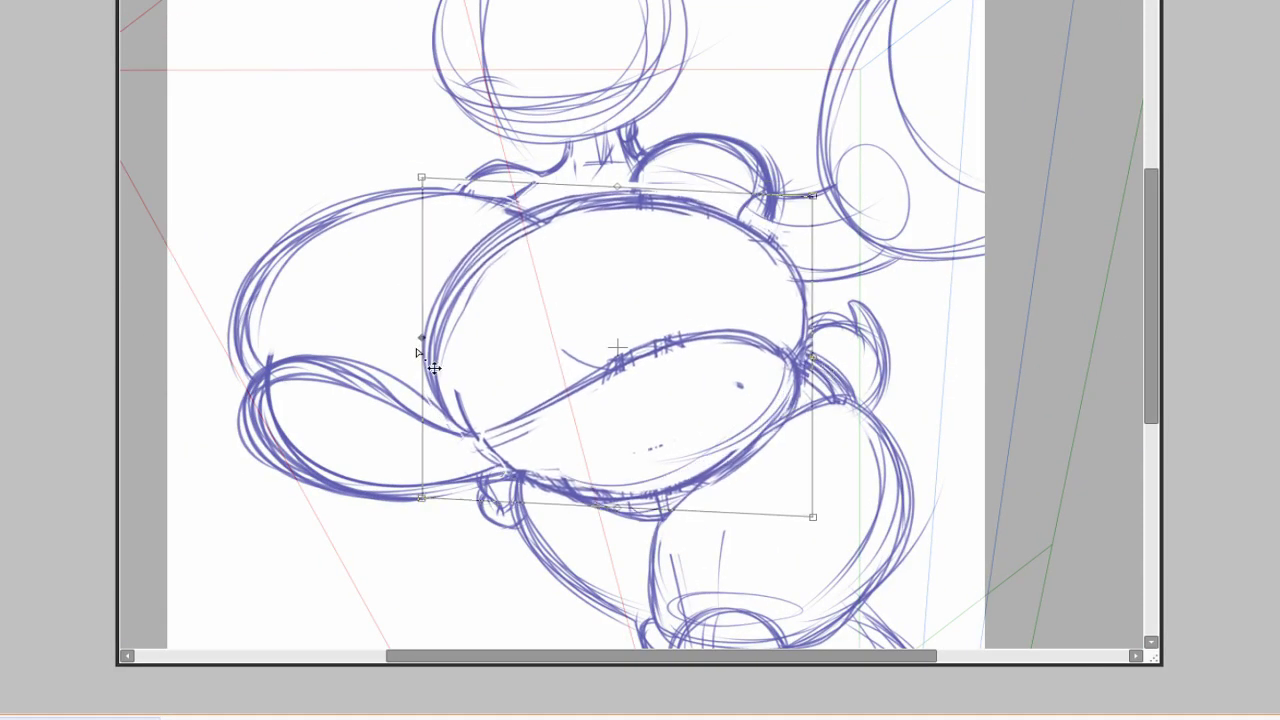
scroll(436, 506, up, 1)
Step: Draw curved cross-contour bands around the arm between the shoulder and the large forearm
scroll(1002, 384, down, 1)
scroll(960, 300, up, 2)
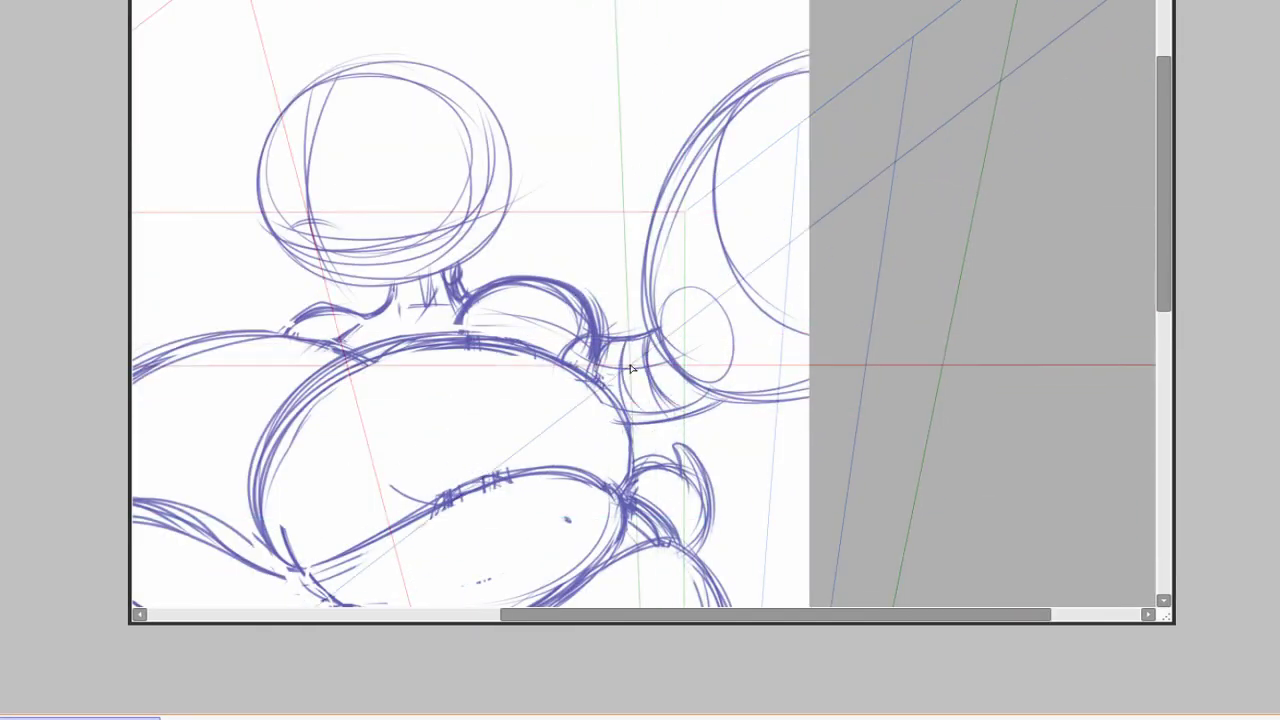
scroll(671, 381, up, 2)
Step: Draw a jagged zigzag line down the nearer shoulder to the top of the torso
scroll(755, 285, down, 3)
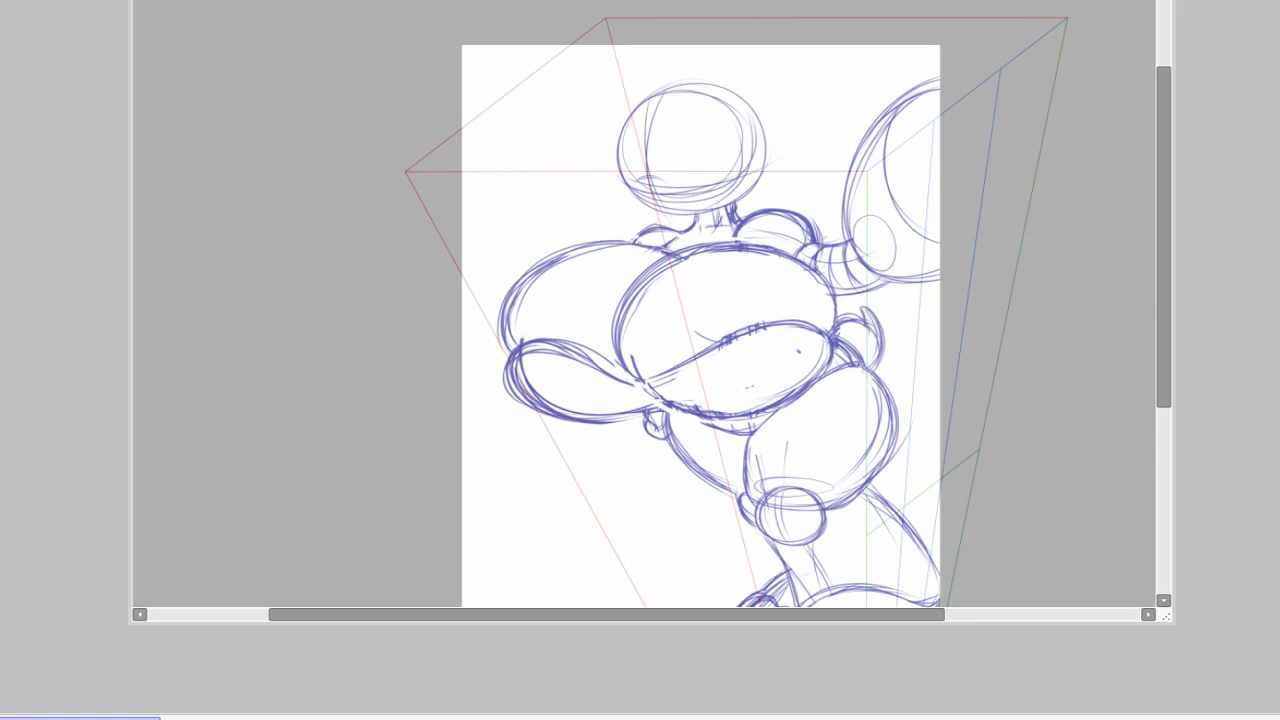
scroll(829, 308, up, 3)
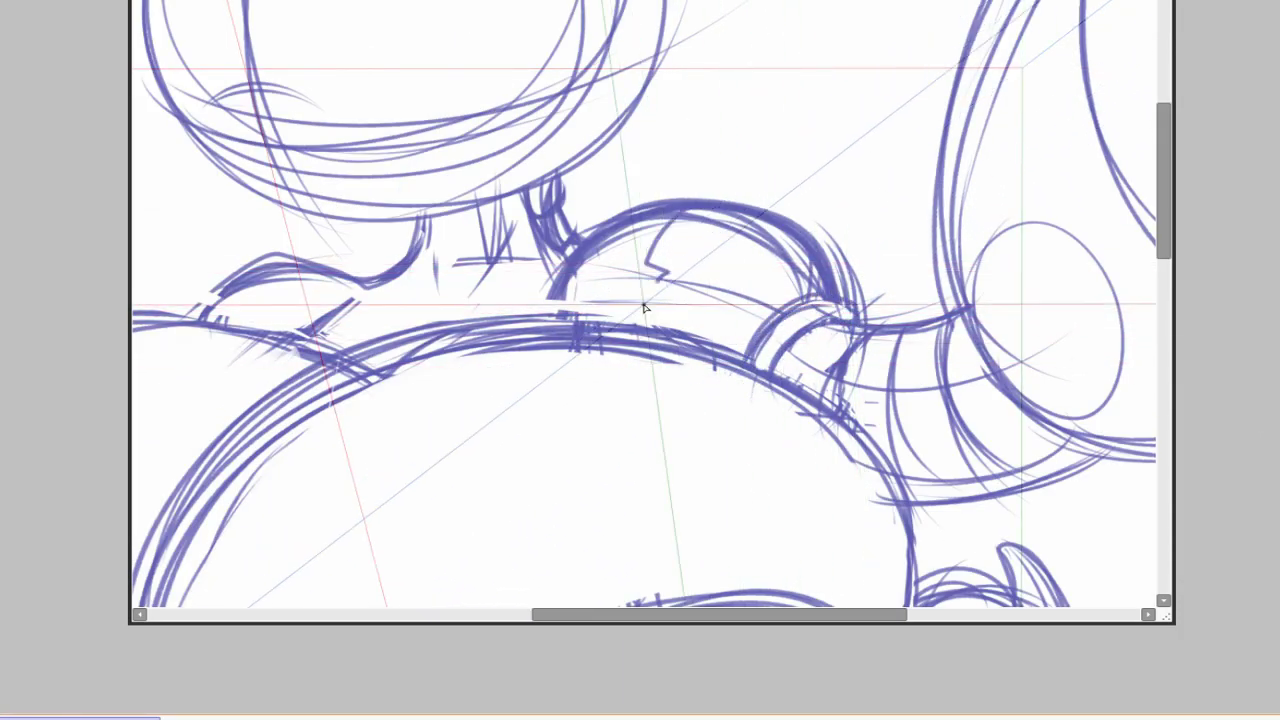
drag(668, 232, 631, 296)
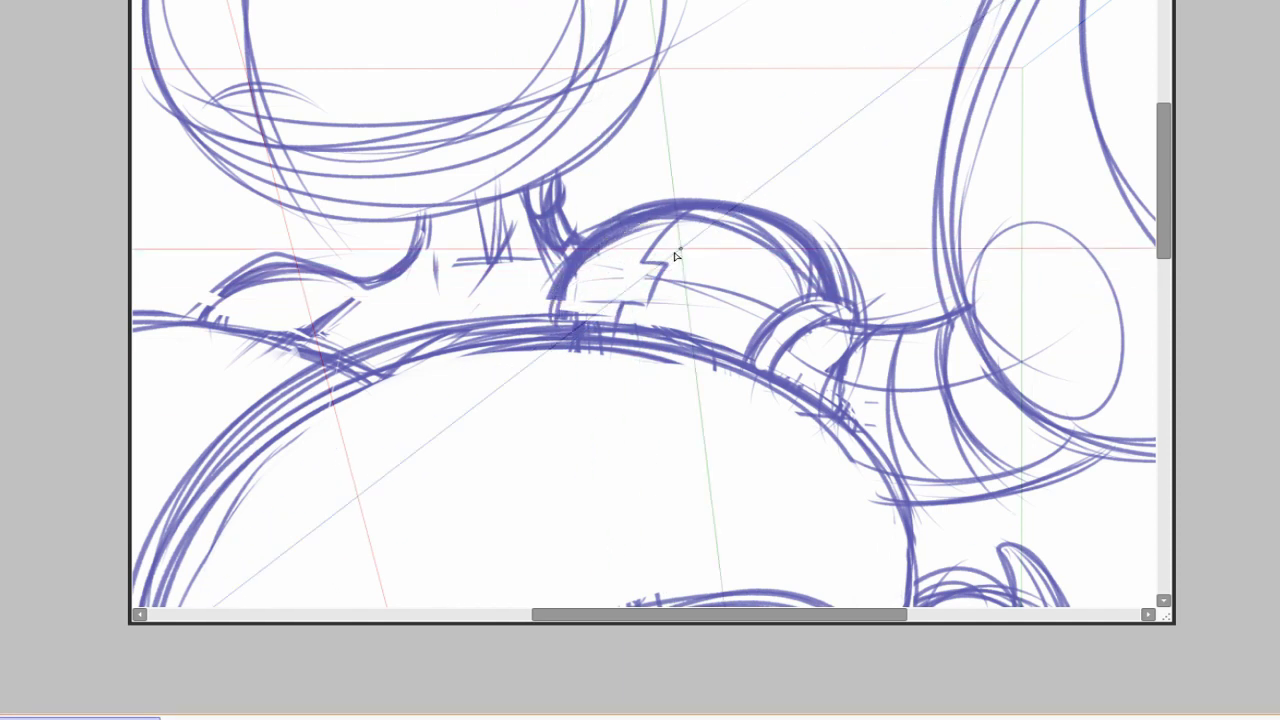
Step: Sketch the wrist joint above the raised forearm at the canvas edge and hatch the curved rim inside it
scroll(675, 257, down, 3)
scroll(640, 300, up, 2)
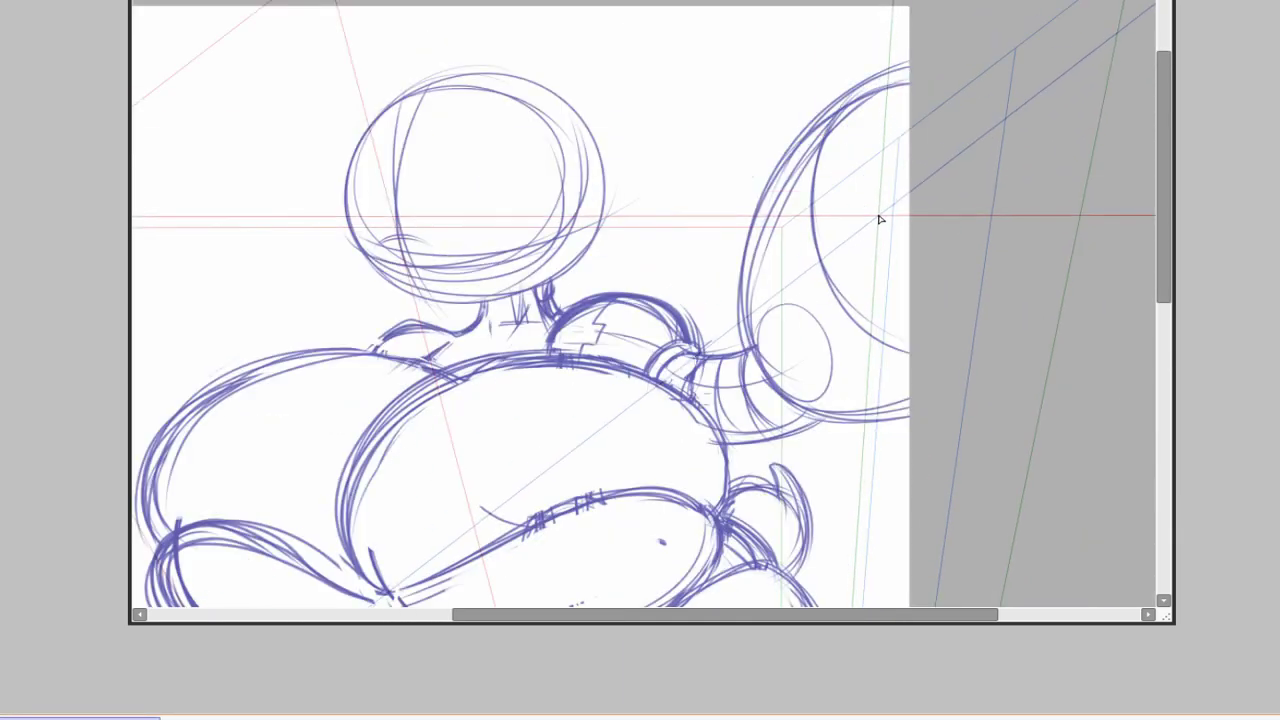
mouse_move(908, 309)
mouse_down()
mouse_move(929, 145)
mouse_move(865, 41)
mouse_move(914, 34)
mouse_up()
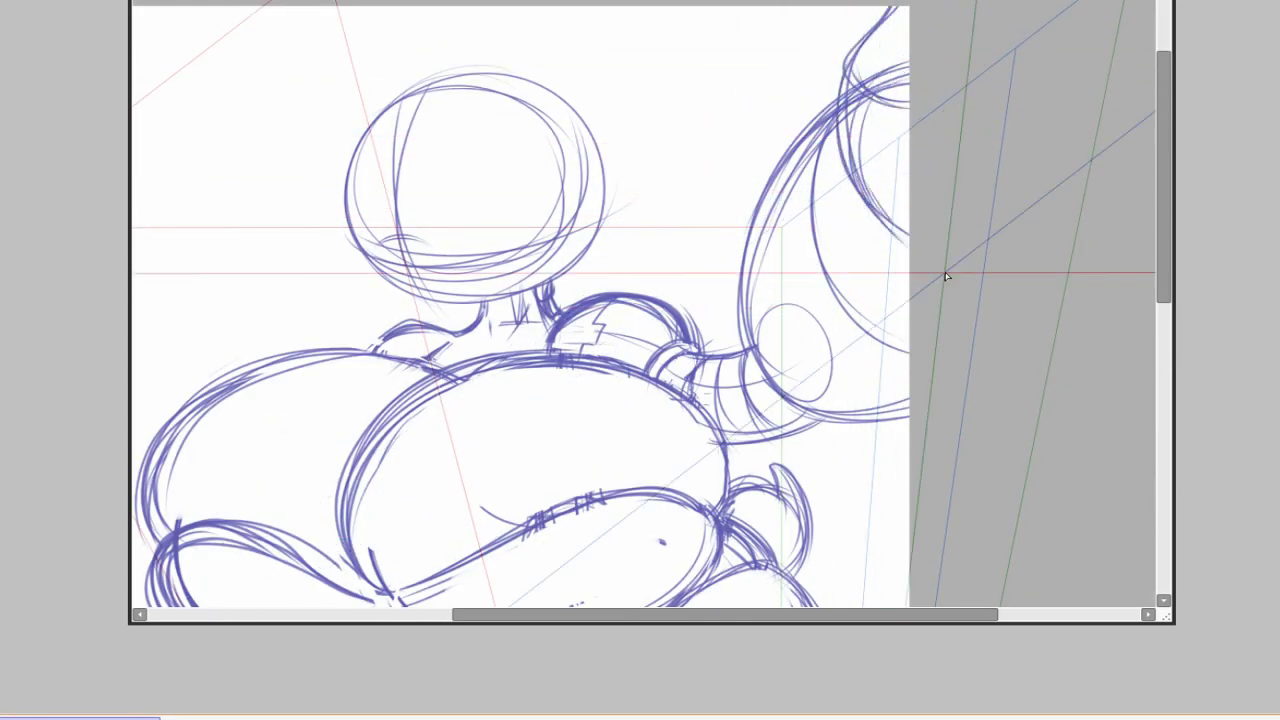
drag(904, 389, 937, 271)
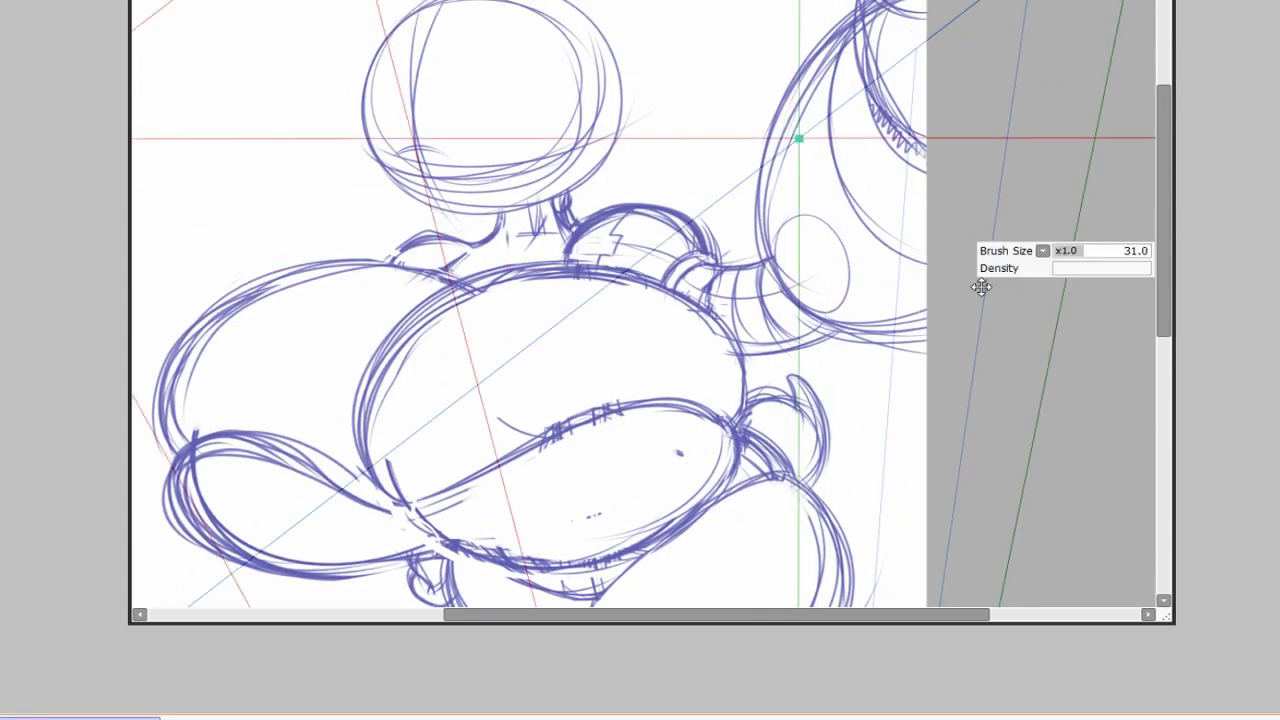
Step: Hide the perspective guides and redraw the raised forearm's inner contour around a square tab, erasing overlapping lines of the elbow oval
key(ctrl)
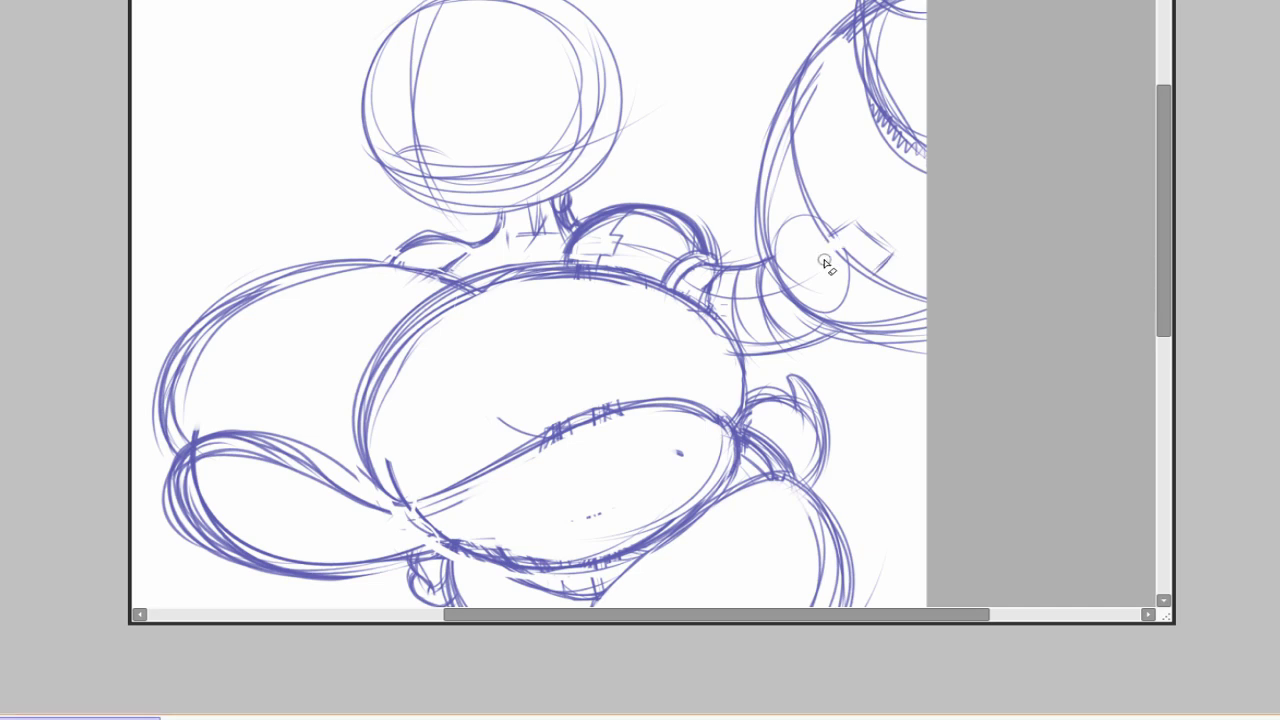
scroll(780, 140, up, 3)
scroll(787, 175, right, 1)
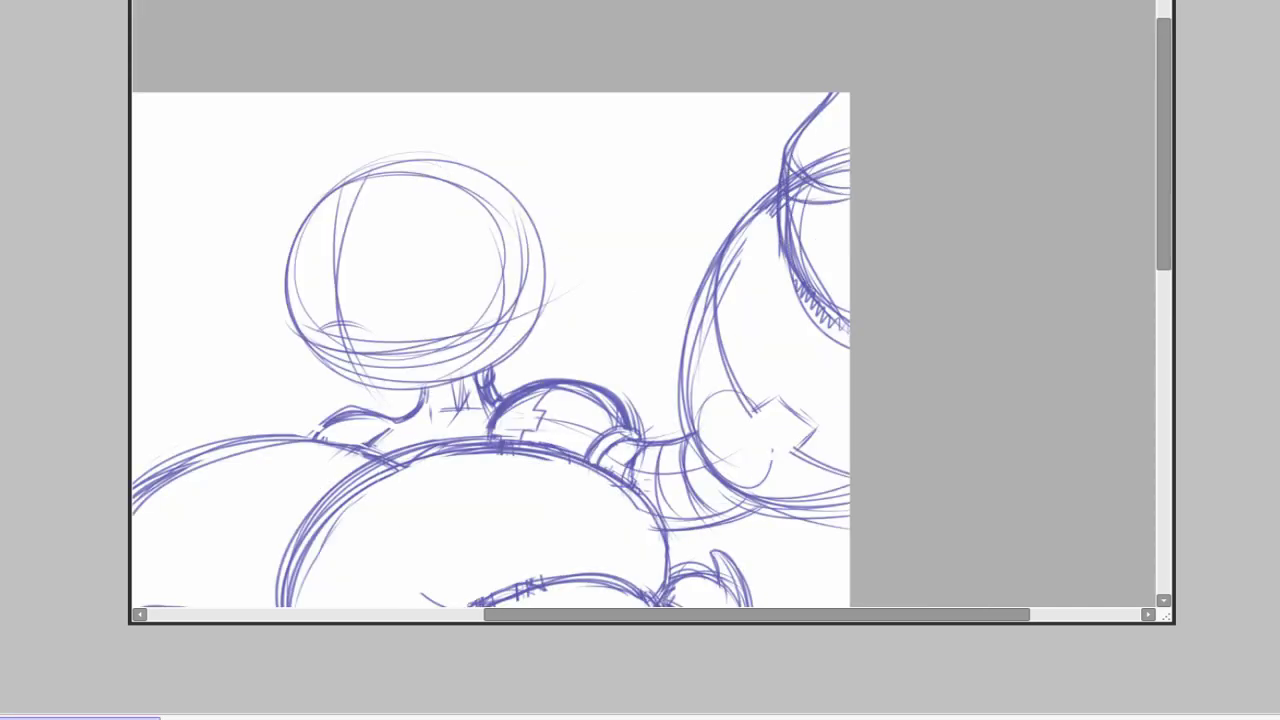
Step: Review the whole figure from the head and raised arm down to the feet
scroll(838, 90, down, 7)
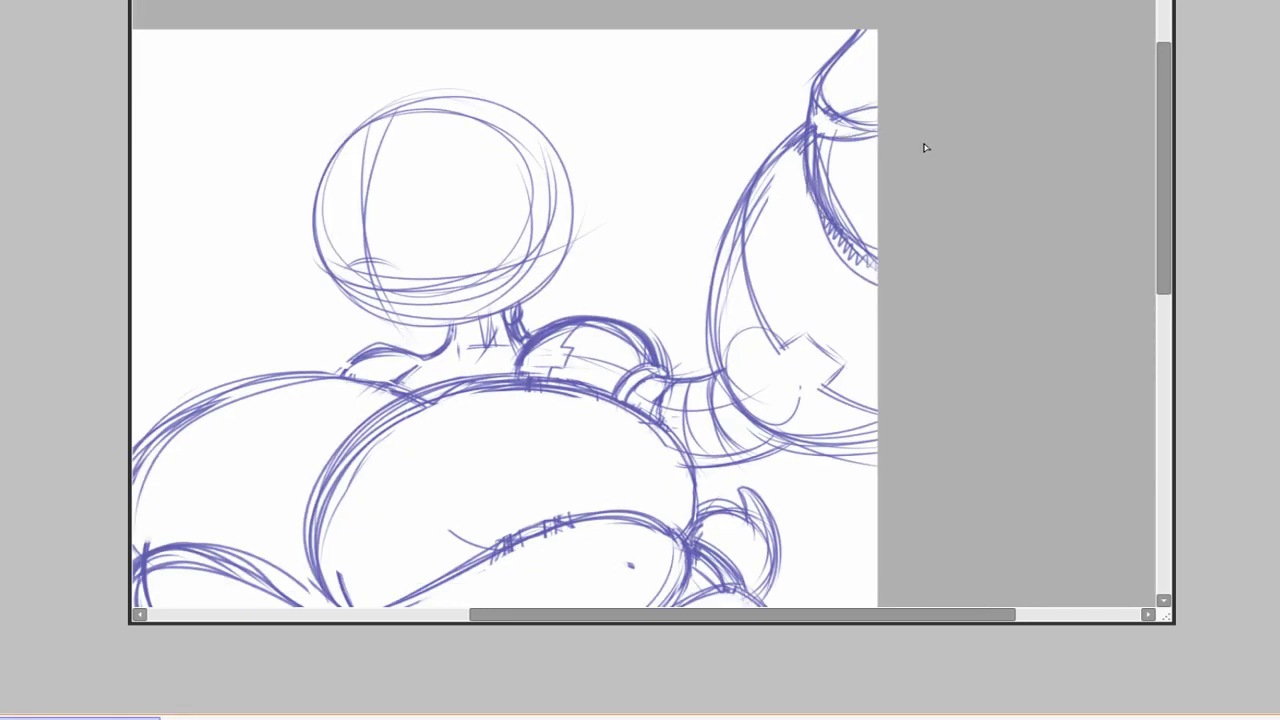
scroll(860, 329, left, 3)
scroll(396, 352, right, 3)
scroll(396, 352, right, 2)
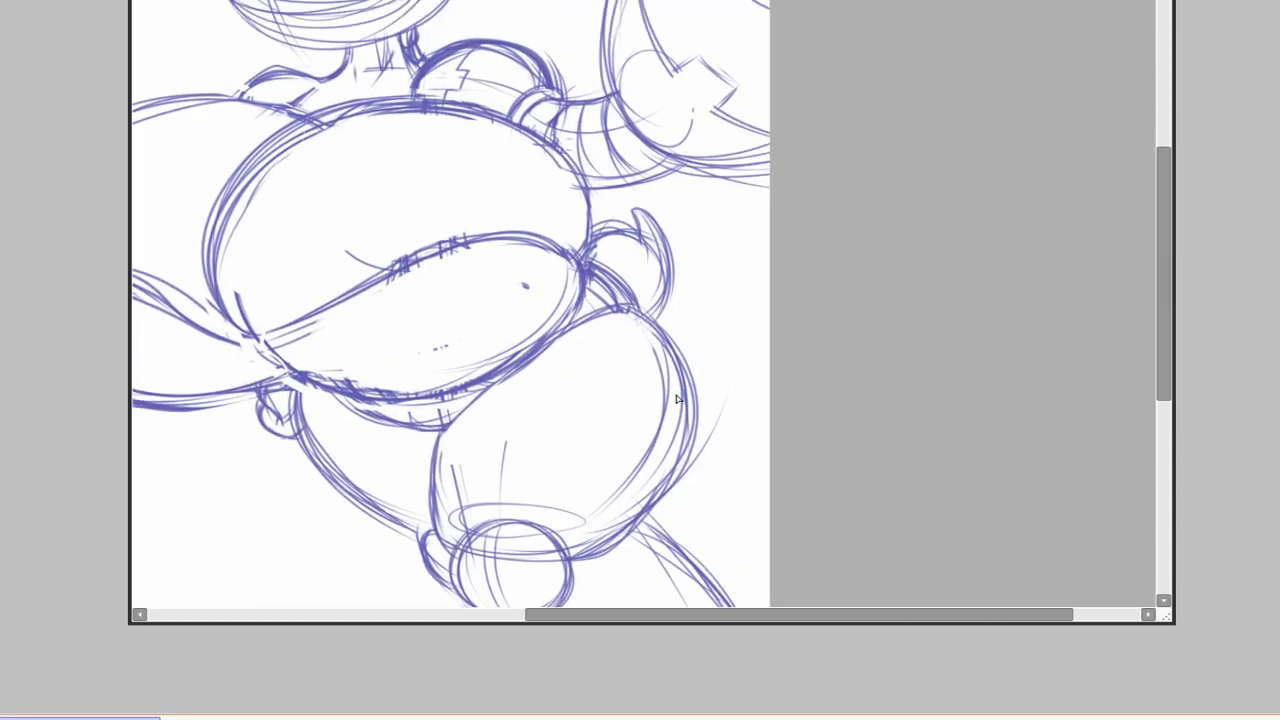
scroll(1014, 471, down, 2)
scroll(1014, 471, left, 3)
scroll(576, 352, down, 2)
scroll(576, 352, left, 1)
scroll(576, 352, down, 5)
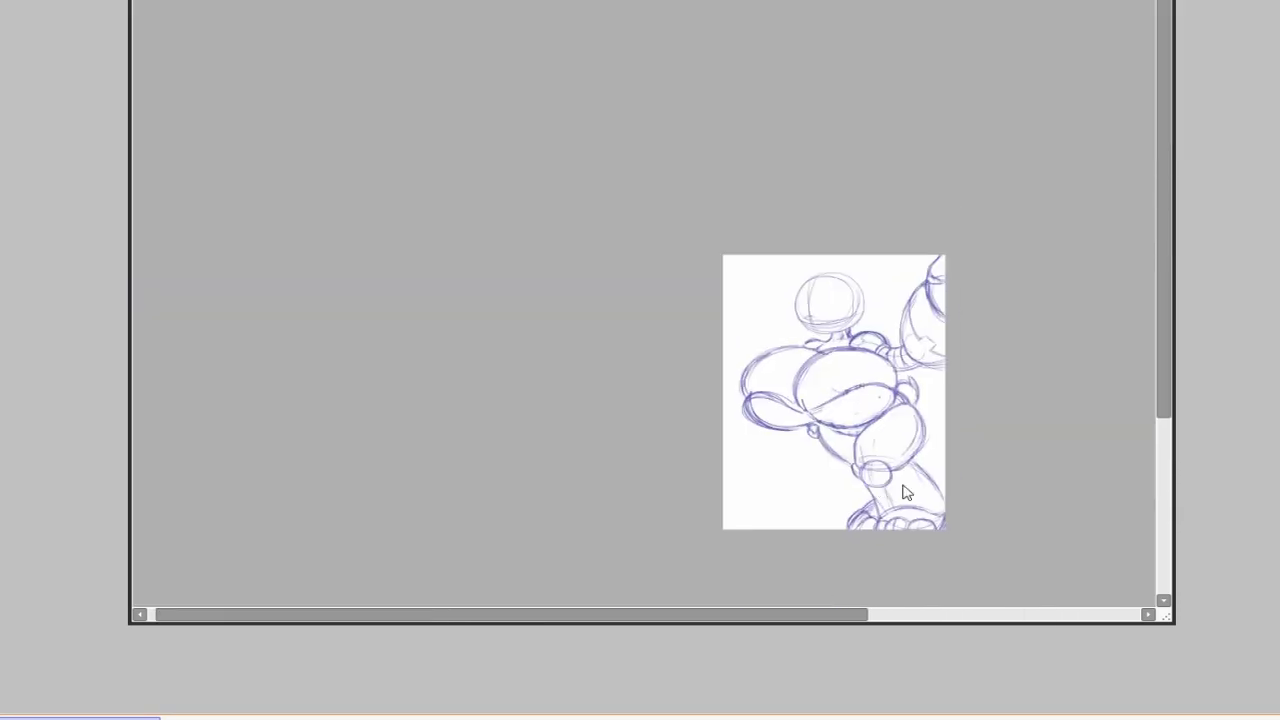
Step: Draw two small rounded links down the side of the neck between the head and the near shoulder
scroll(903, 491, up, 4)
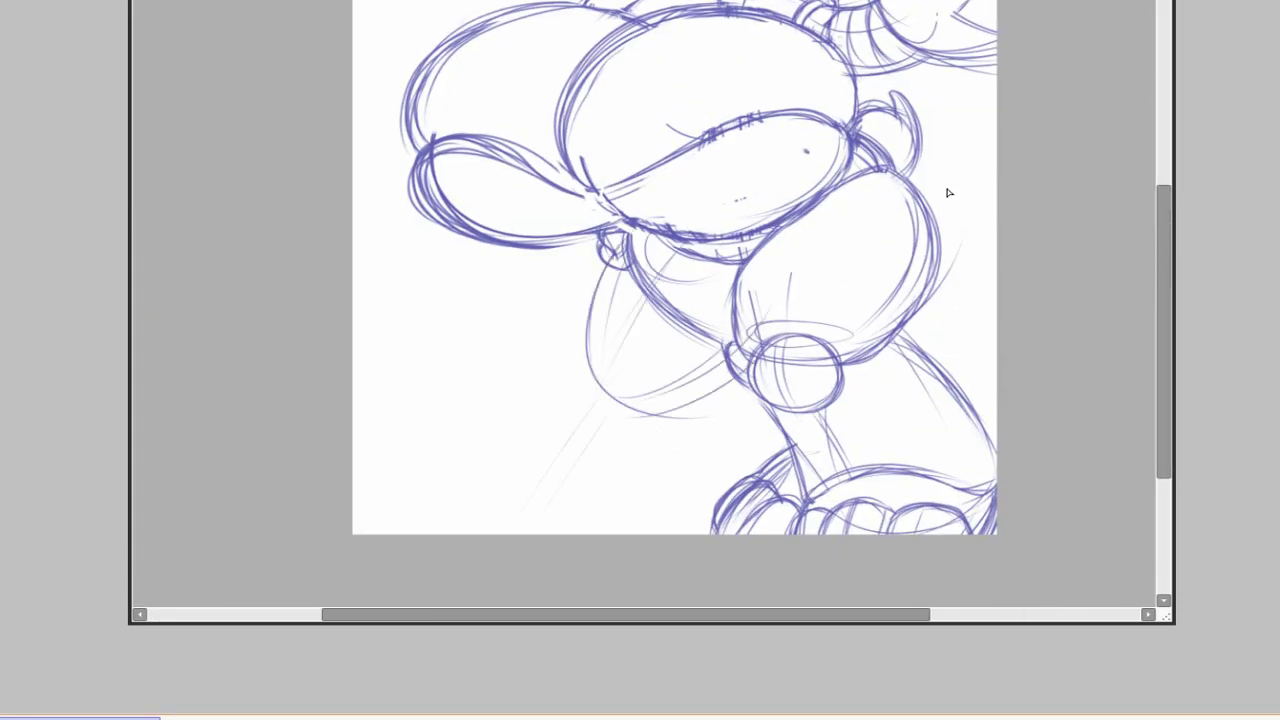
scroll(894, 380, up, 3)
scroll(851, 309, up, 1)
scroll(851, 309, up, 4)
drag(737, 329, 760, 425)
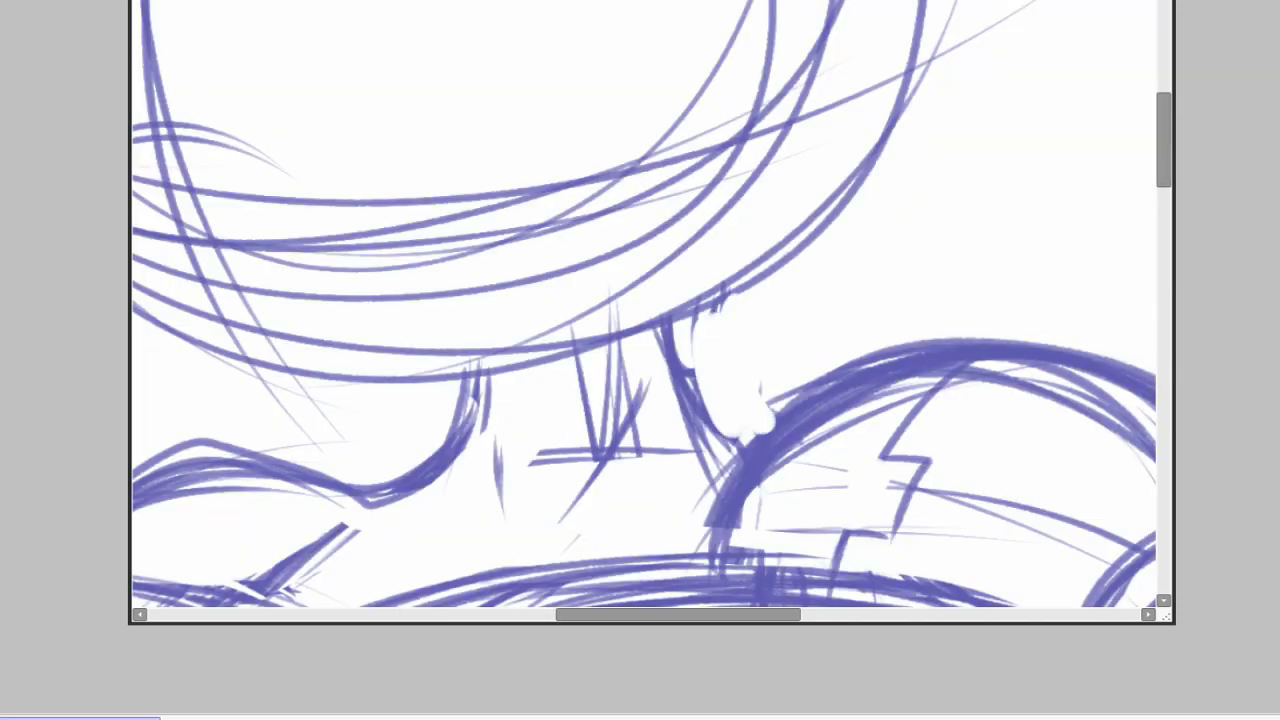
scroll(730, 298, down, 5)
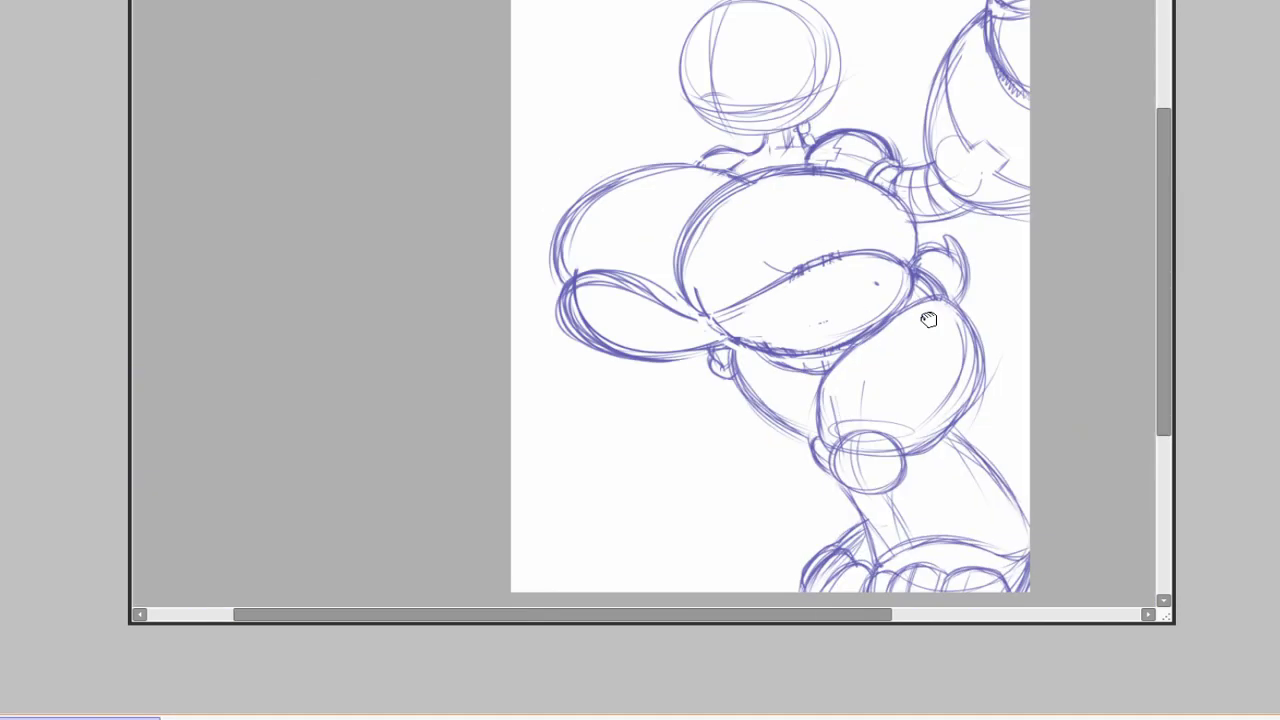
Step: Sketch the muzzle's top contour sweeping into a pointed near cheek, with curved fur tufts beneath the cheek's tip
scroll(926, 320, up, 3)
mouse_move(614, 406)
mouse_down()
mouse_move(526, 372)
mouse_move(650, 362)
mouse_up()
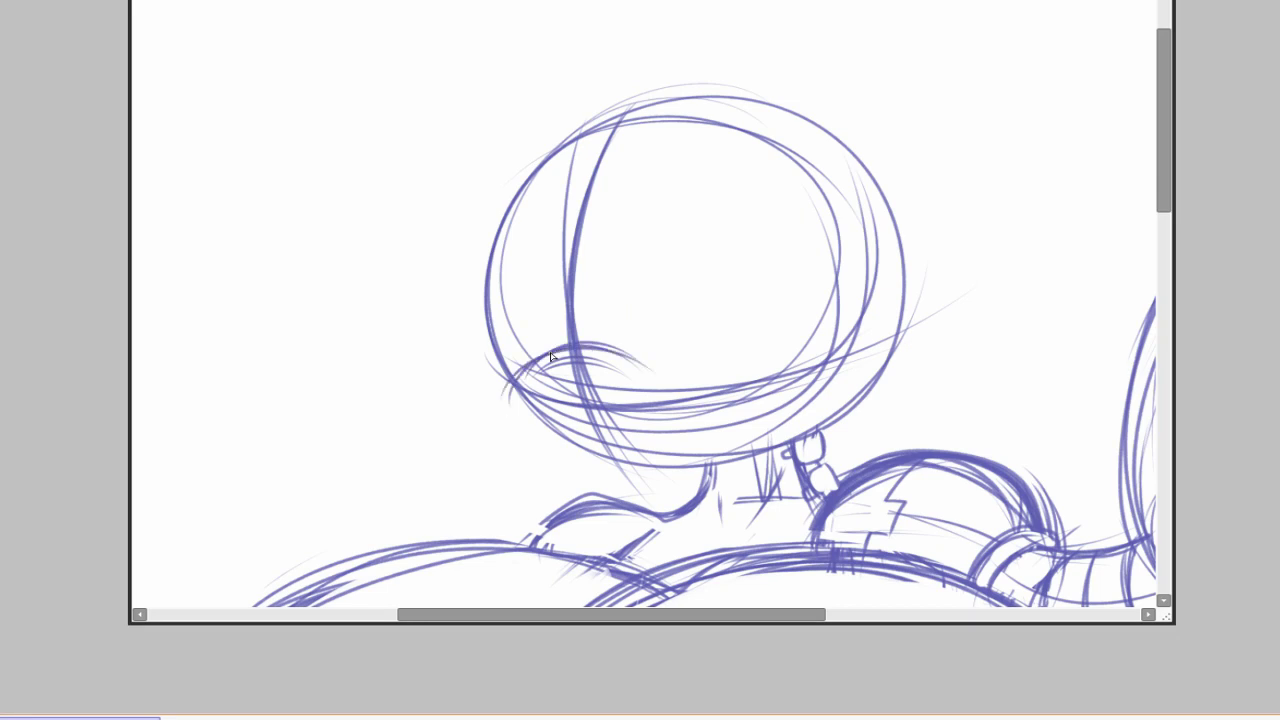
drag(515, 392, 648, 345)
drag(728, 363, 680, 377)
drag(630, 410, 688, 396)
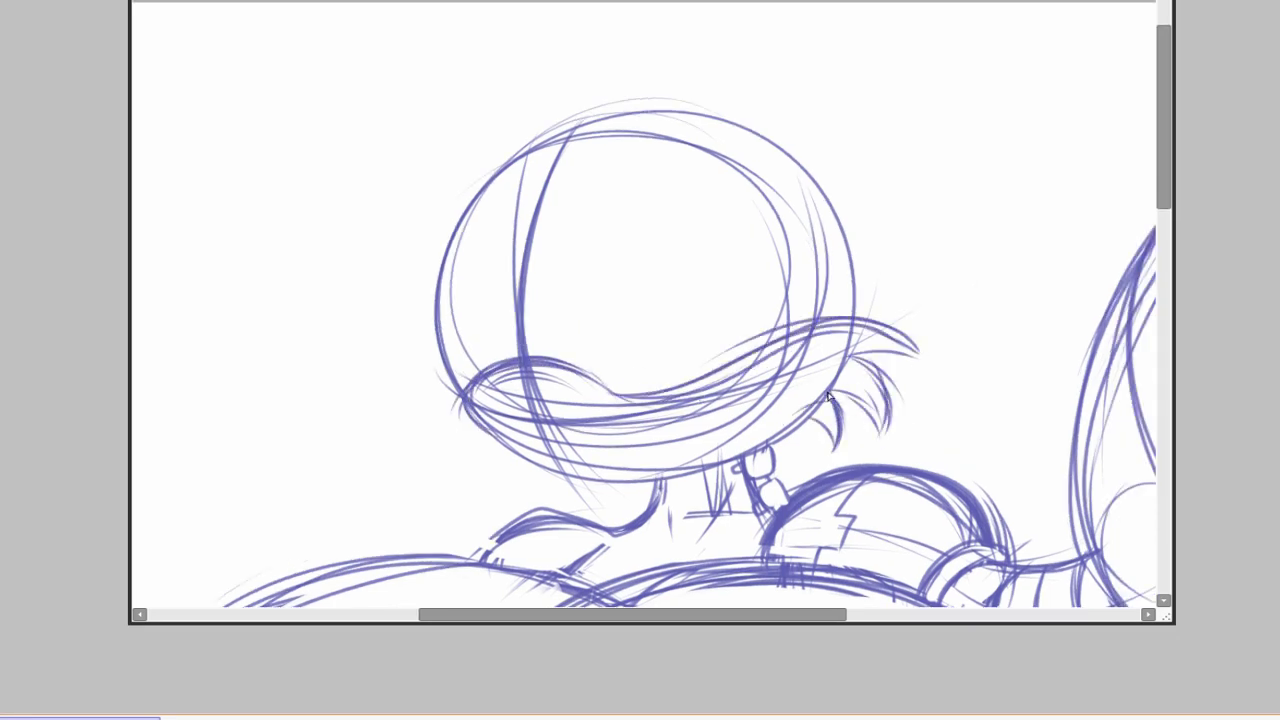
drag(787, 445, 797, 407)
Step: Draw and shade the nose, erase construction lines inside the muzzle, and add fur tufts on the far cheek
drag(622, 344, 708, 351)
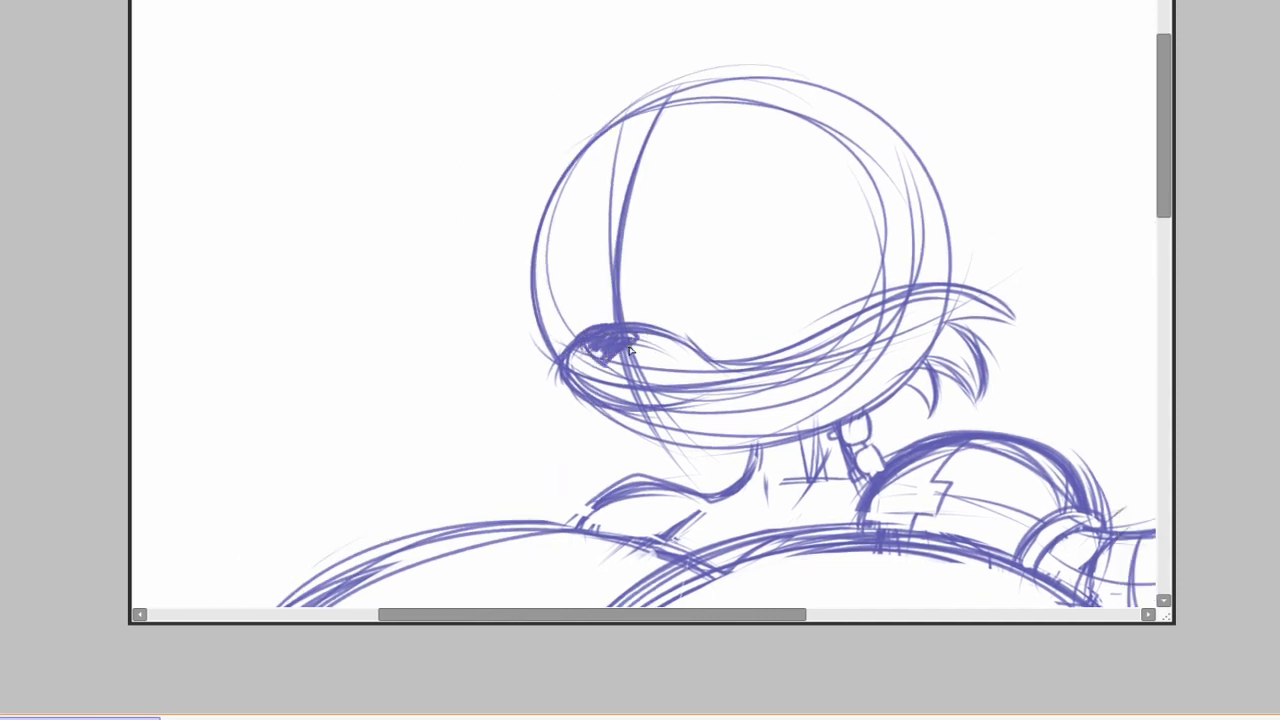
mouse_move(624, 349)
mouse_down()
mouse_move(592, 360)
mouse_move(595, 287)
mouse_up()
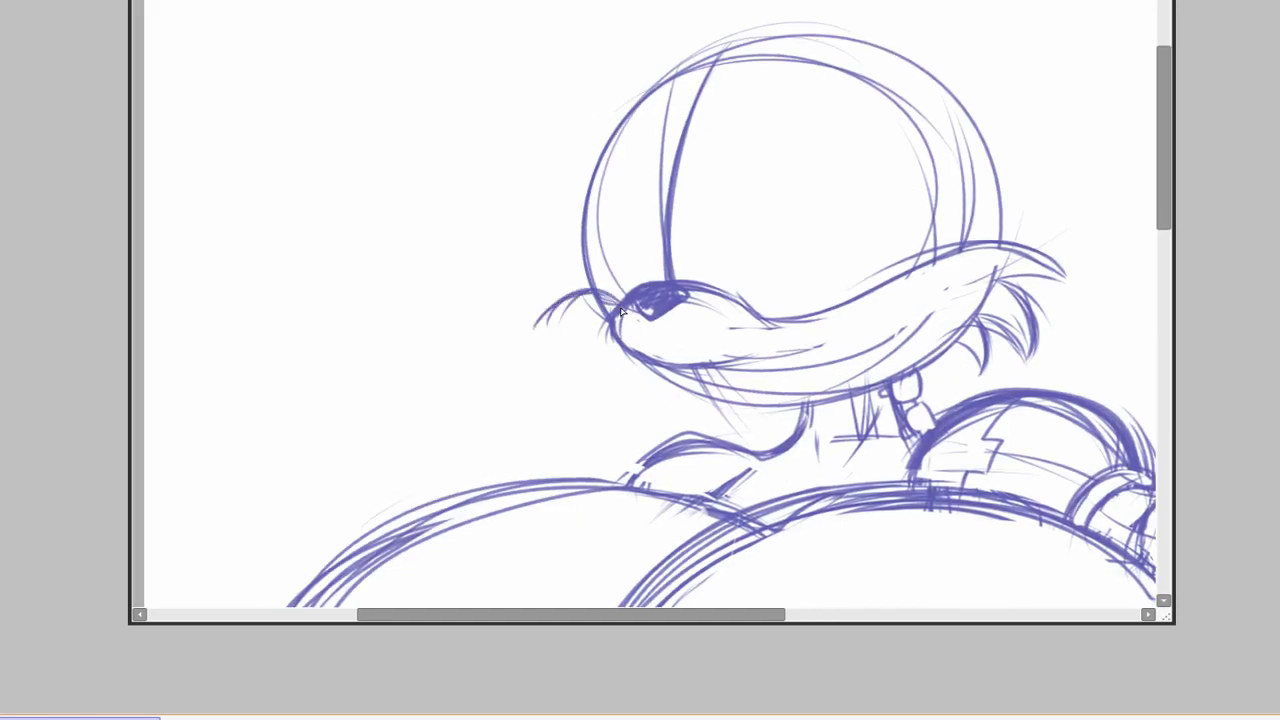
mouse_move(558, 375)
mouse_down()
mouse_move(560, 392)
mouse_move(470, 360)
mouse_up()
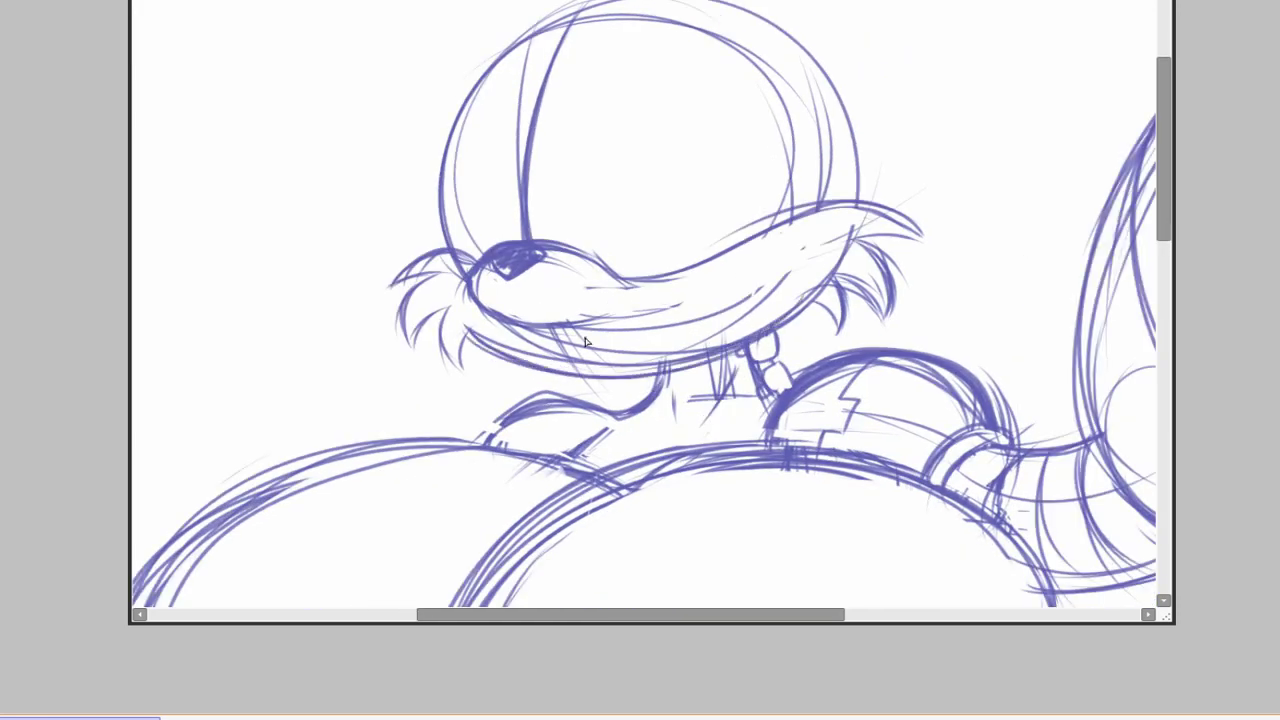
Step: Draw an open smirking mouth with a shaded corner and a rounded chin below the muzzle
drag(585, 338, 763, 329)
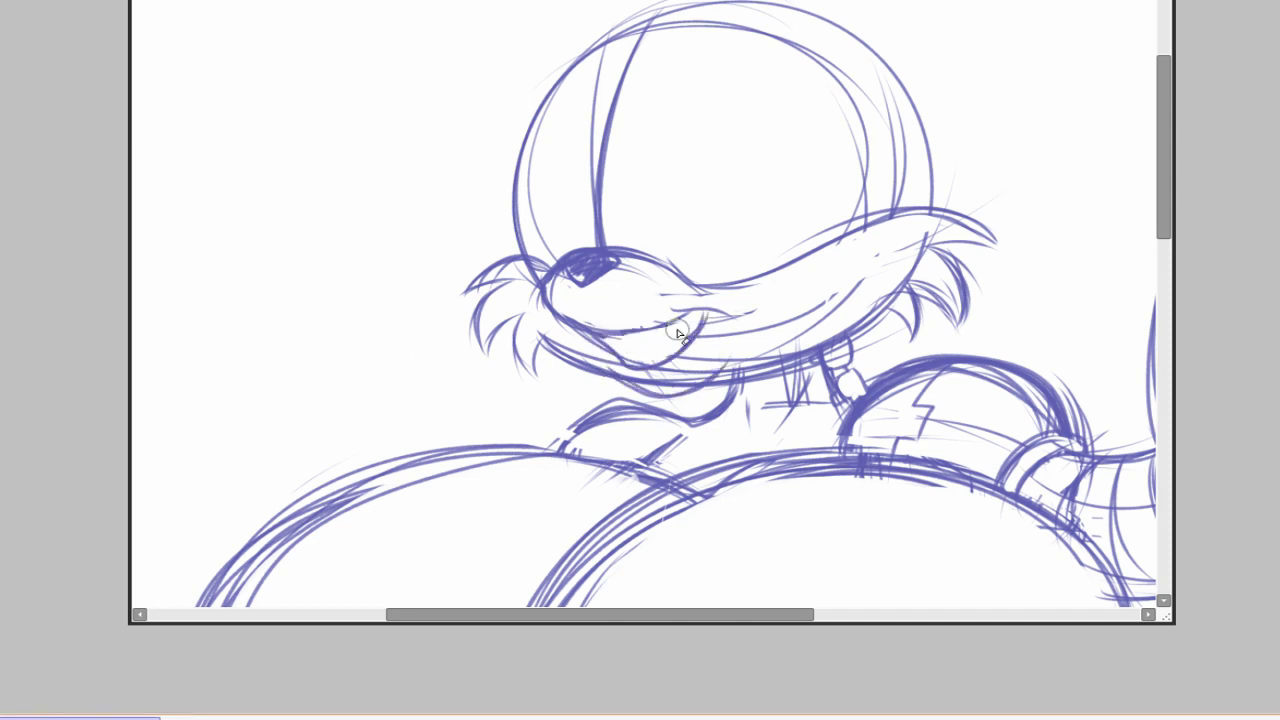
drag(704, 332, 630, 366)
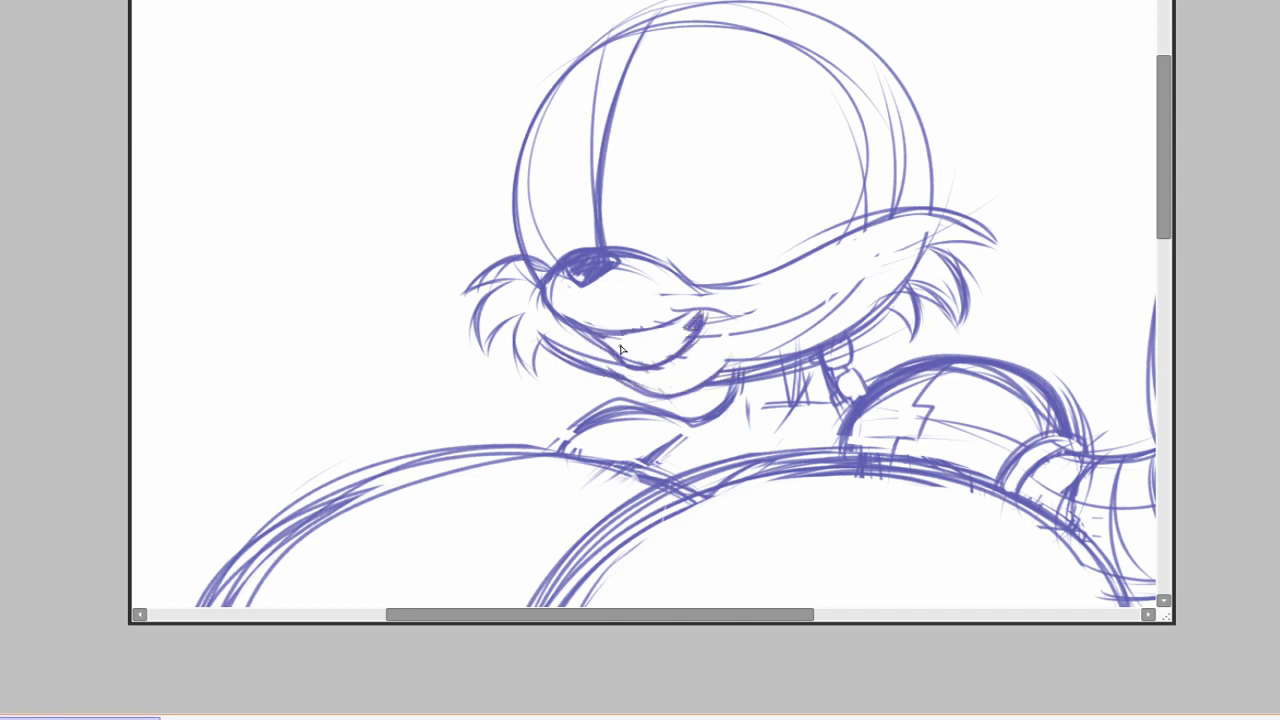
scroll(1063, 437, up, 2)
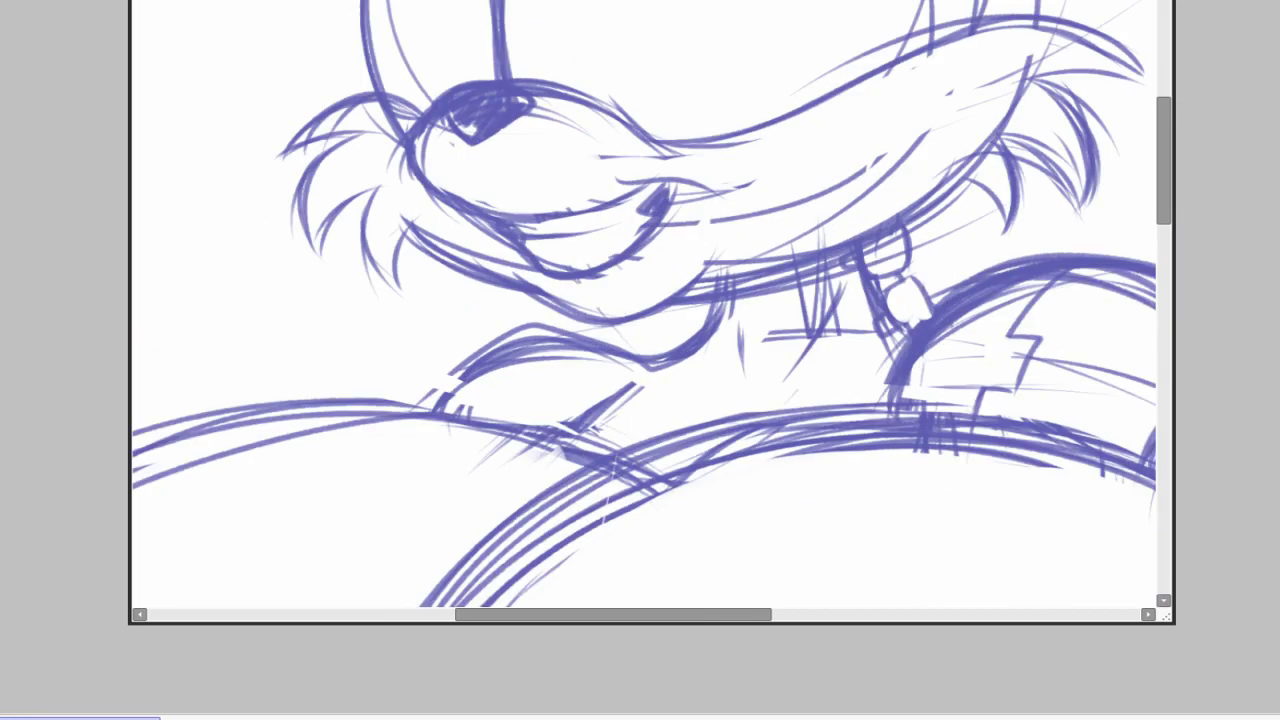
Step: Clean up the muzzle edge around the nose and fill the nose with solid shading
scroll(486, 294, up, 2)
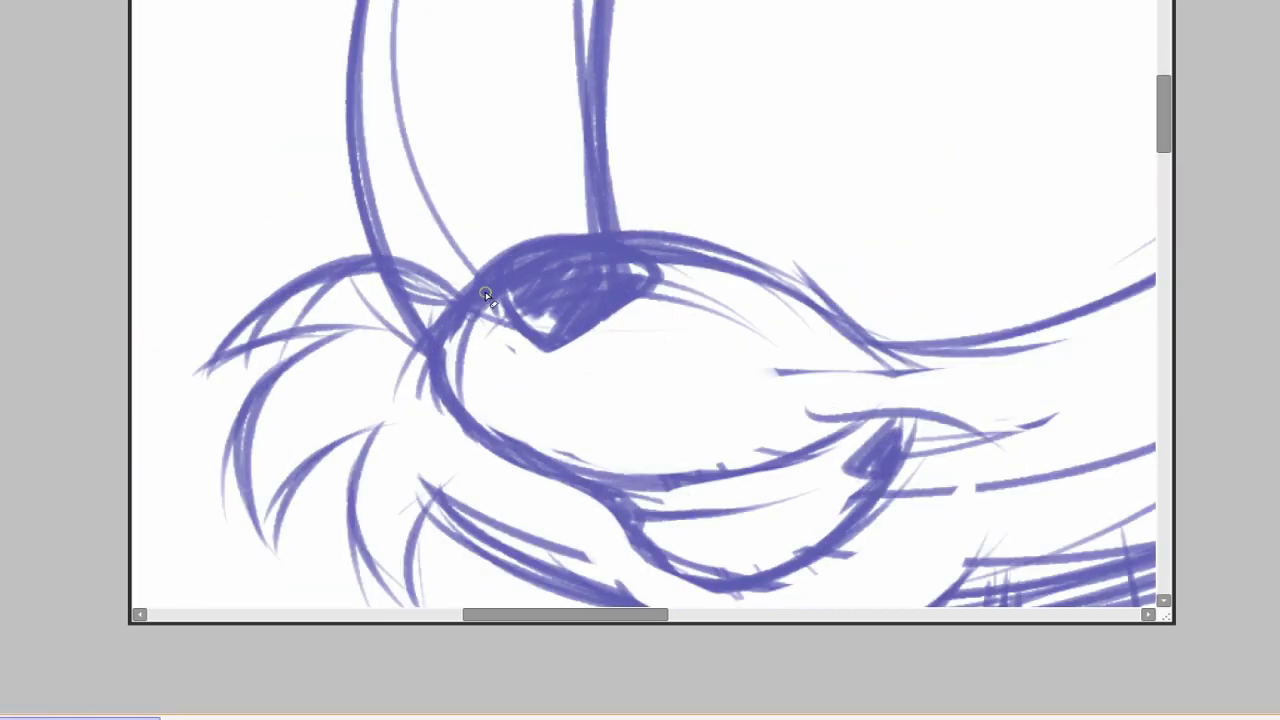
drag(545, 345, 573, 302)
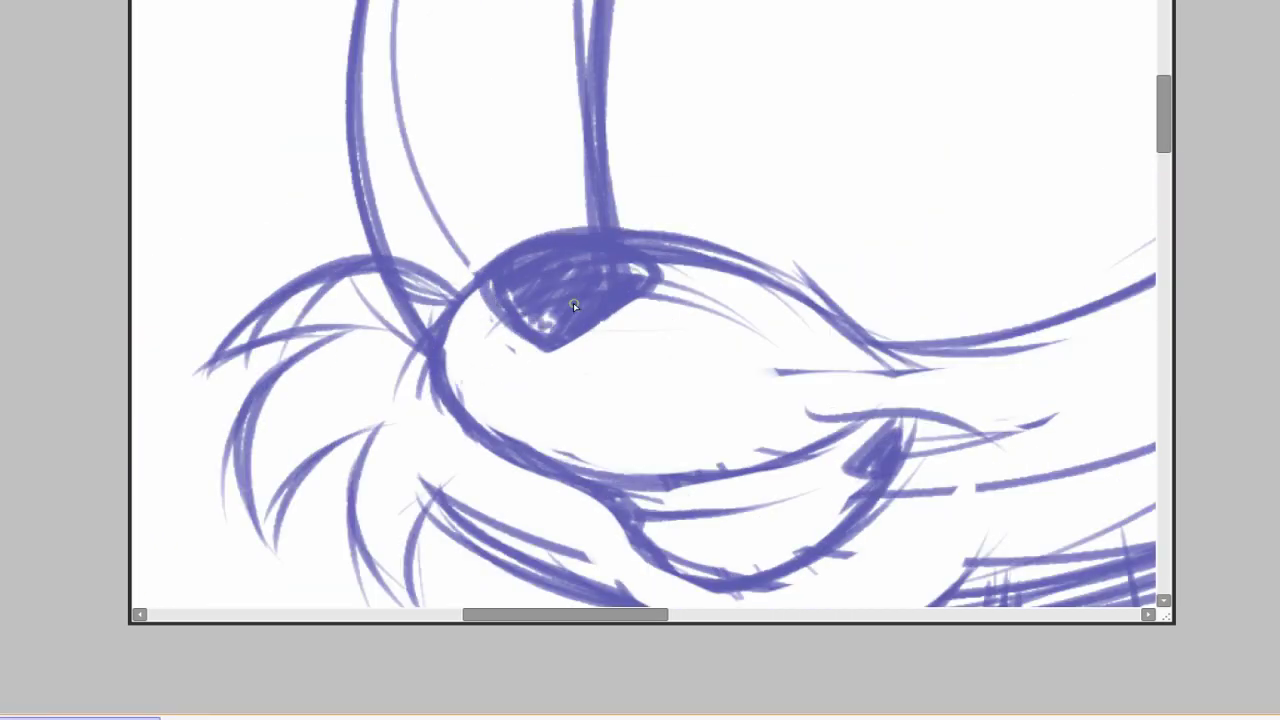
scroll(420, 355, down, 2)
scroll(683, 349, down, 1)
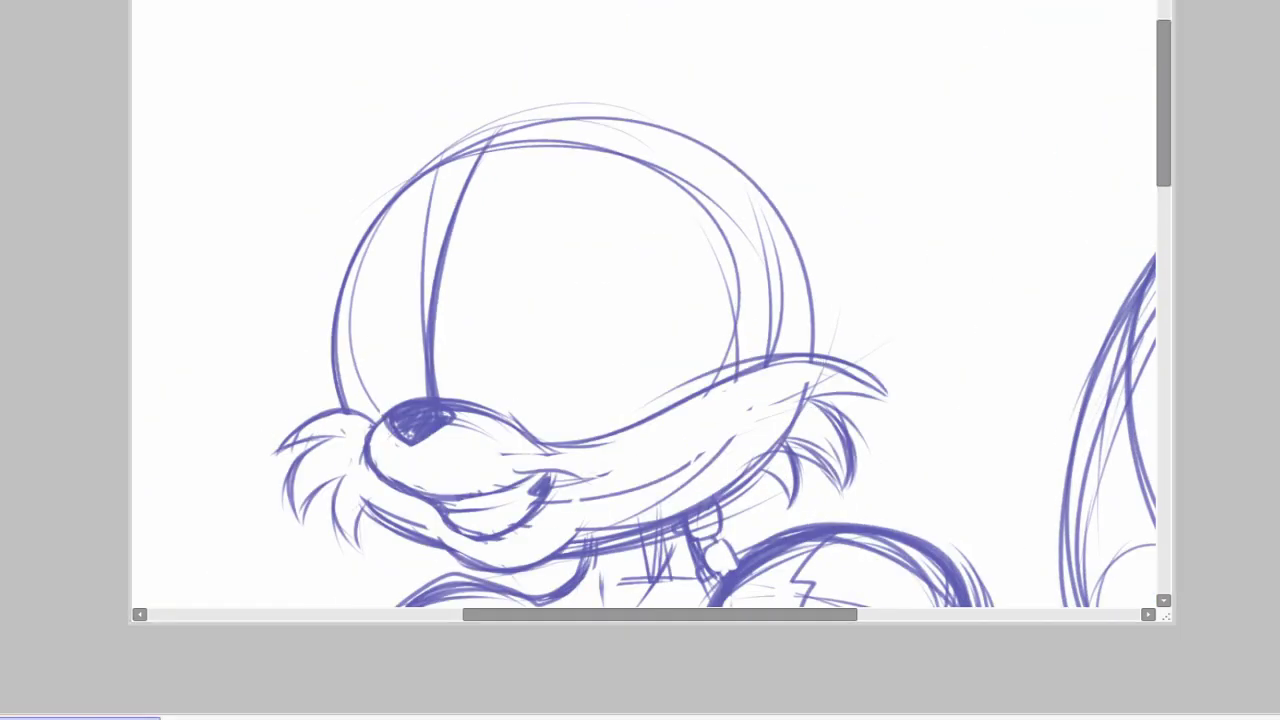
Step: Rough in a rounded hair quiff over the forehead with an oval guide, a sweeping top curve and a curled lower tip
scroll(683, 349, up, 3)
drag(600, 232, 660, 250)
drag(766, 271, 470, 300)
scroll(466, 224, up, 1)
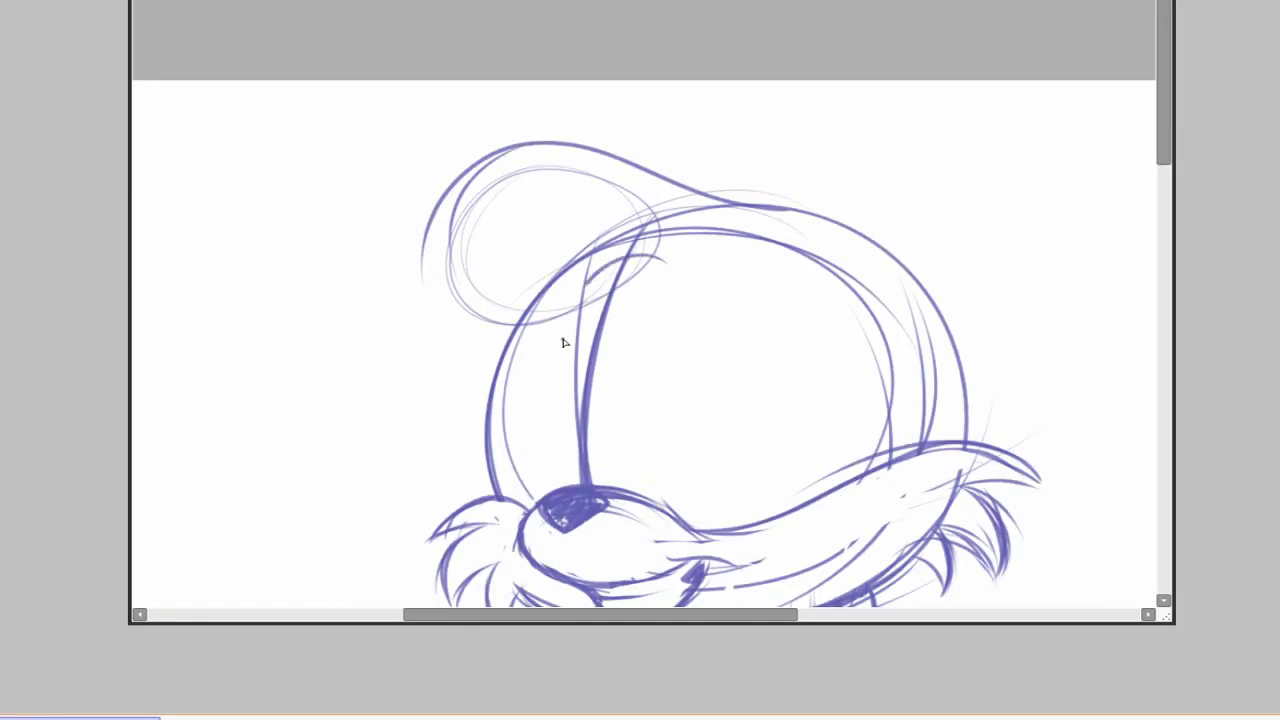
drag(701, 318, 711, 308)
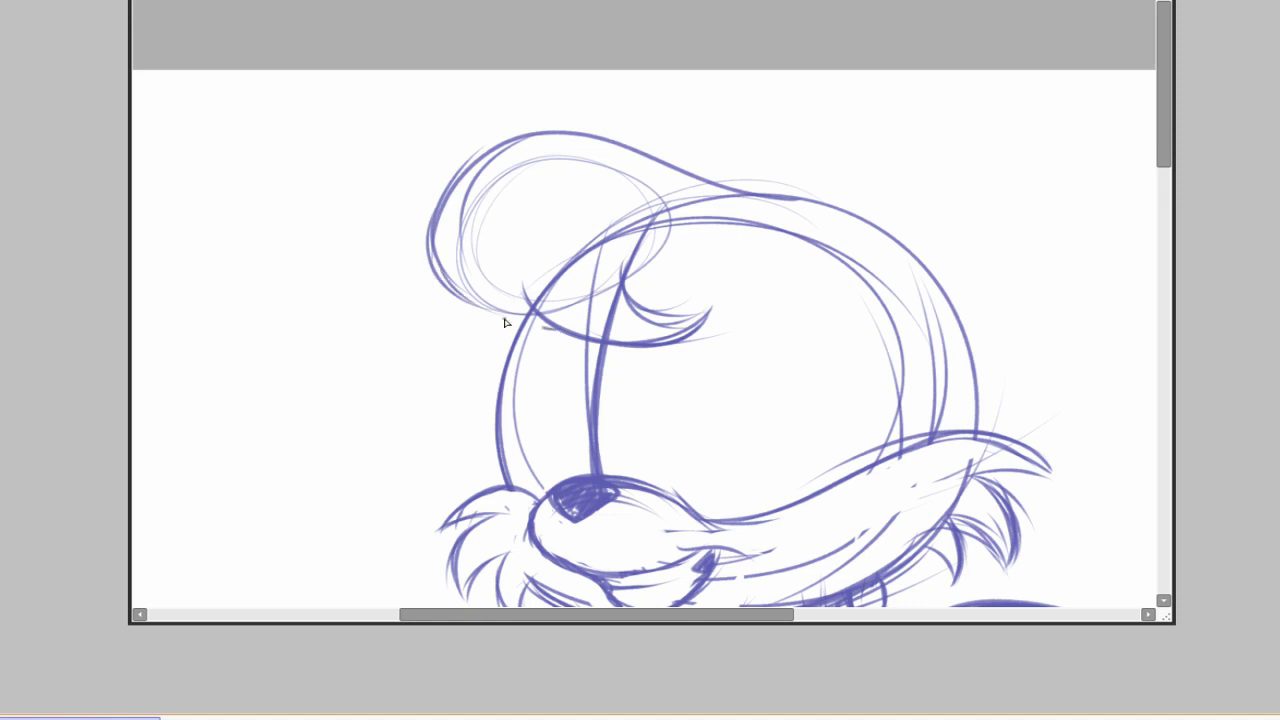
Step: Darken the quiff's outline, add a pointed flick of hair behind it, and erase the head guidelines crossing it
mouse_move(505, 322)
mouse_down()
mouse_move(623, 157)
mouse_move(486, 286)
mouse_move(680, 300)
mouse_move(720, 258)
mouse_up()
mouse_move(620, 300)
mouse_down()
mouse_move(451, 225)
mouse_move(775, 153)
mouse_up()
drag(775, 153, 757, 231)
scroll(896, 224, down, 1)
drag(771, 134, 748, 176)
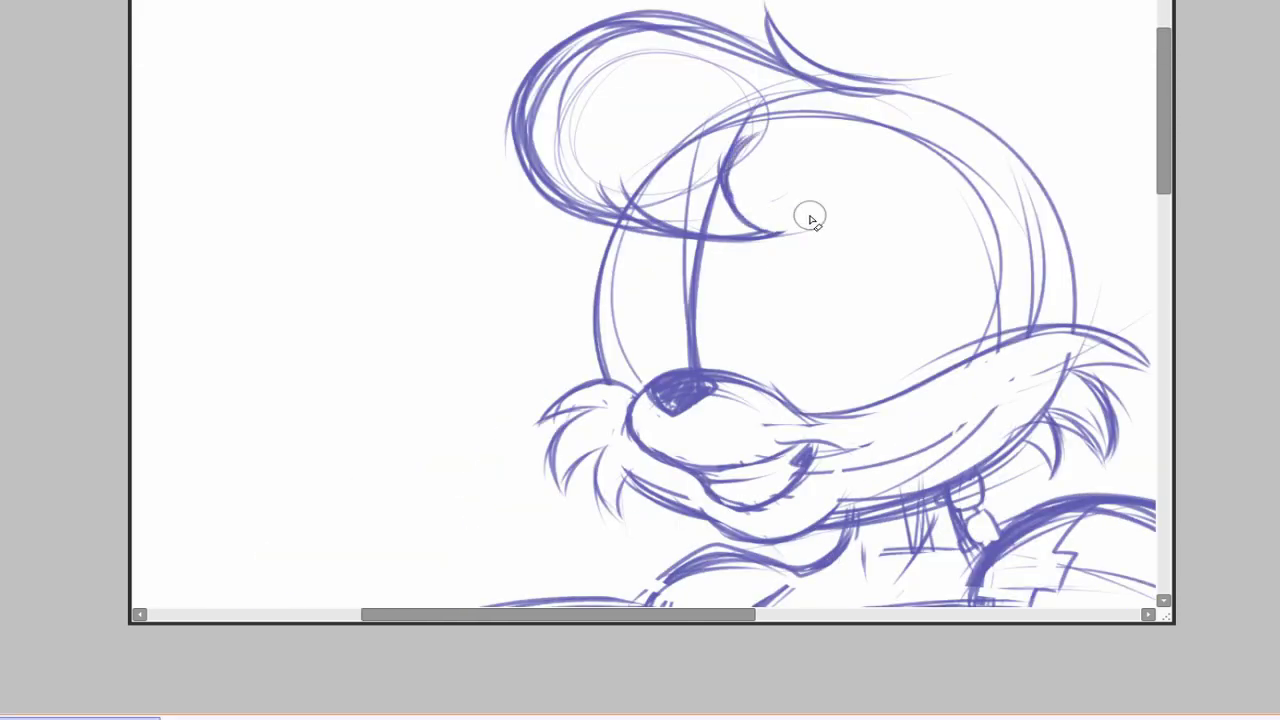
scroll(809, 214, up, 1)
scroll(800, 270, down, 2)
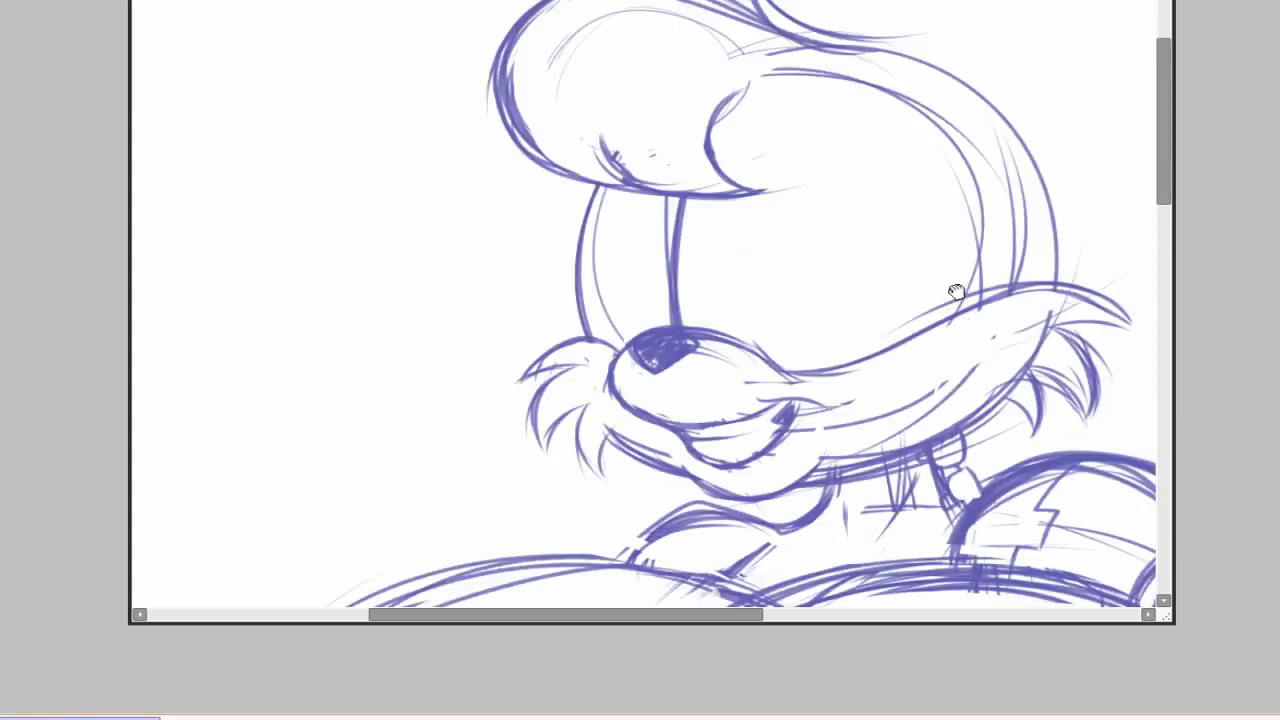
Step: Draw the near eye as a tall outer arch with a smaller curved eyelid shape inside it
scroll(760, 240, right, 2)
mouse_move(727, 225)
mouse_down()
mouse_move(802, 143)
mouse_move(658, 353)
mouse_move(825, 256)
mouse_move(633, 396)
mouse_move(812, 335)
mouse_up()
scroll(826, 254, up, 1)
scroll(826, 254, right, 1)
scroll(679, 333, up, 1)
scroll(679, 333, left, 1)
Step: Draw the far eye as a narrow arch under the quiff with a smaller curved eyelid shape inside
drag(510, 305, 548, 272)
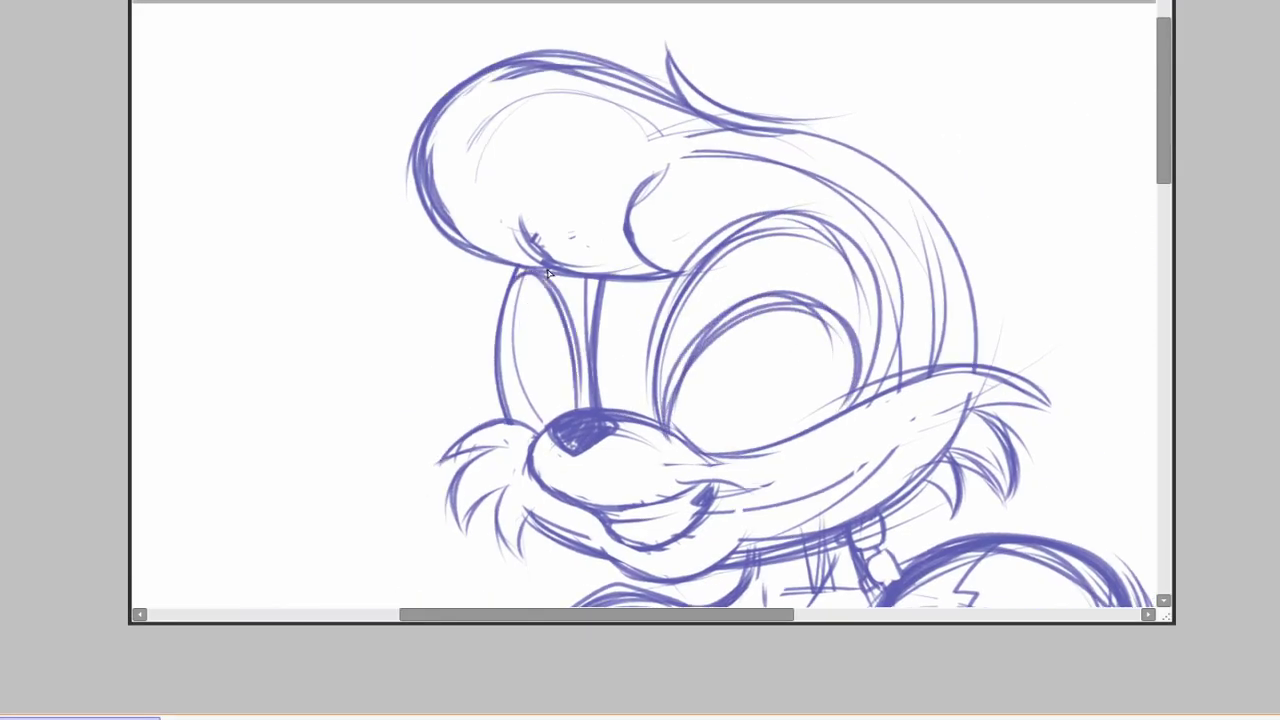
drag(561, 345, 505, 410)
scroll(561, 345, down, 2)
scroll(561, 345, left, 1)
scroll(680, 320, up, 1)
scroll(680, 320, right, 1)
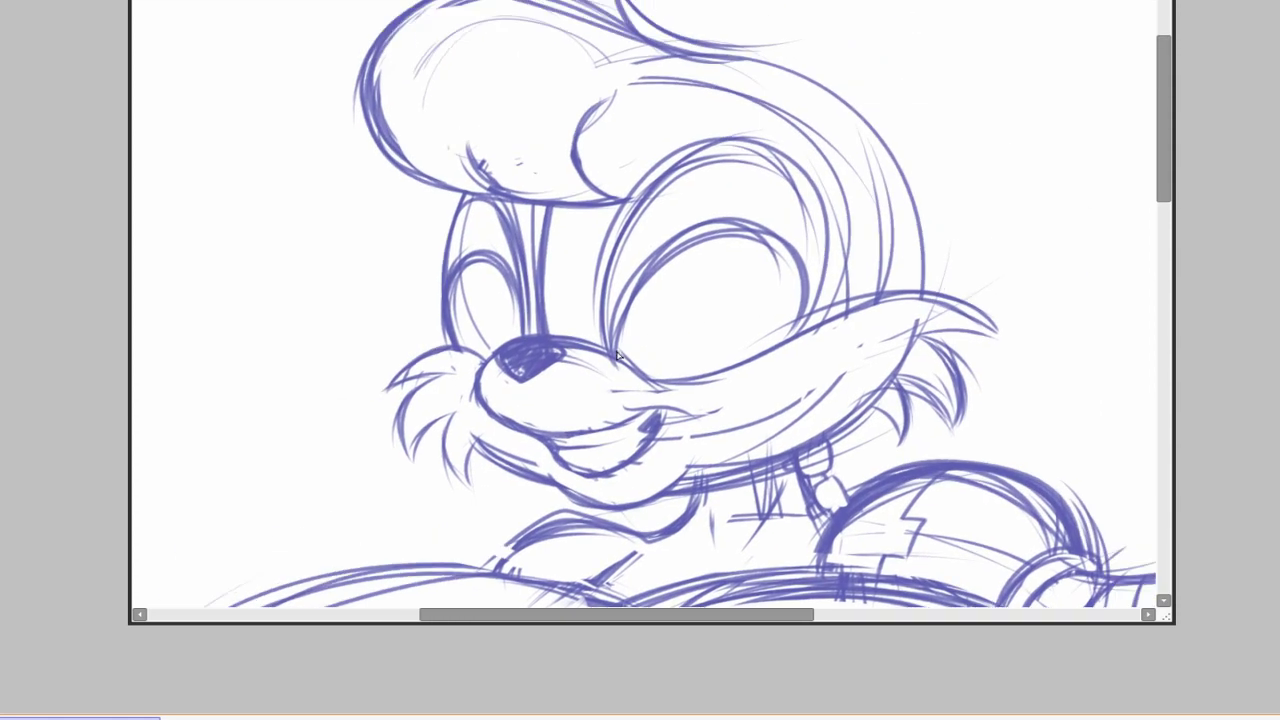
Step: Draw half-lowered eyelid lines across both eyes with pointed lashes at their outer corners
drag(612, 348, 815, 298)
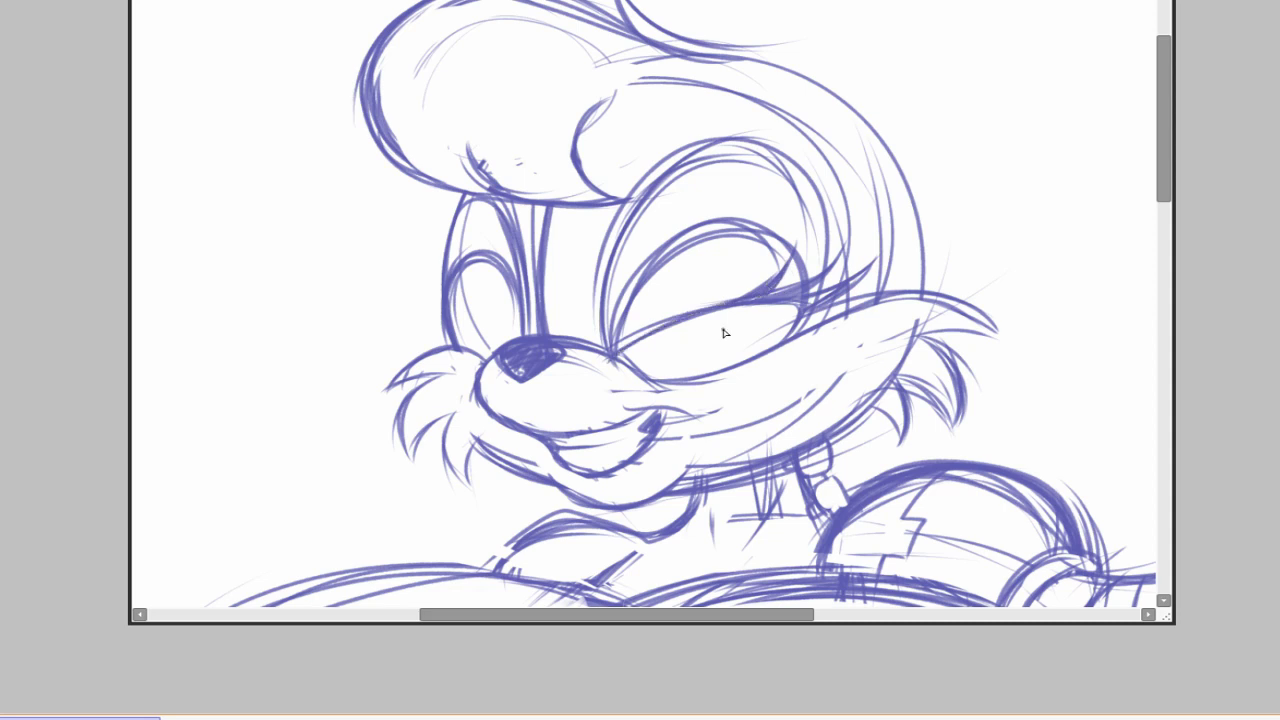
drag(612, 350, 780, 272)
scroll(600, 330, left, 1)
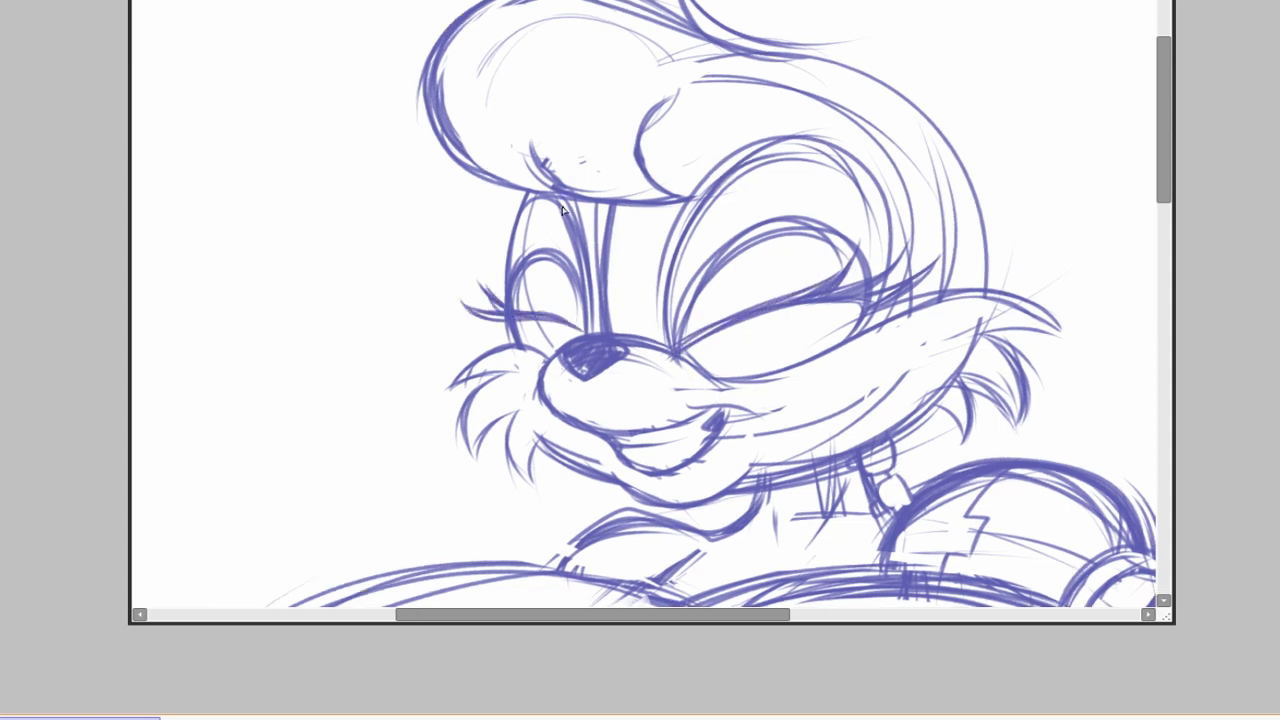
Step: Draw the irises of both eyes beneath the lowered lids, with small round details inside them
scroll(537, 336, down, 1)
mouse_move(698, 298)
mouse_down()
mouse_move(838, 264)
mouse_move(824, 292)
mouse_up()
scroll(700, 300, down, 2)
scroll(700, 300, up, 2)
scroll(700, 300, right, 1)
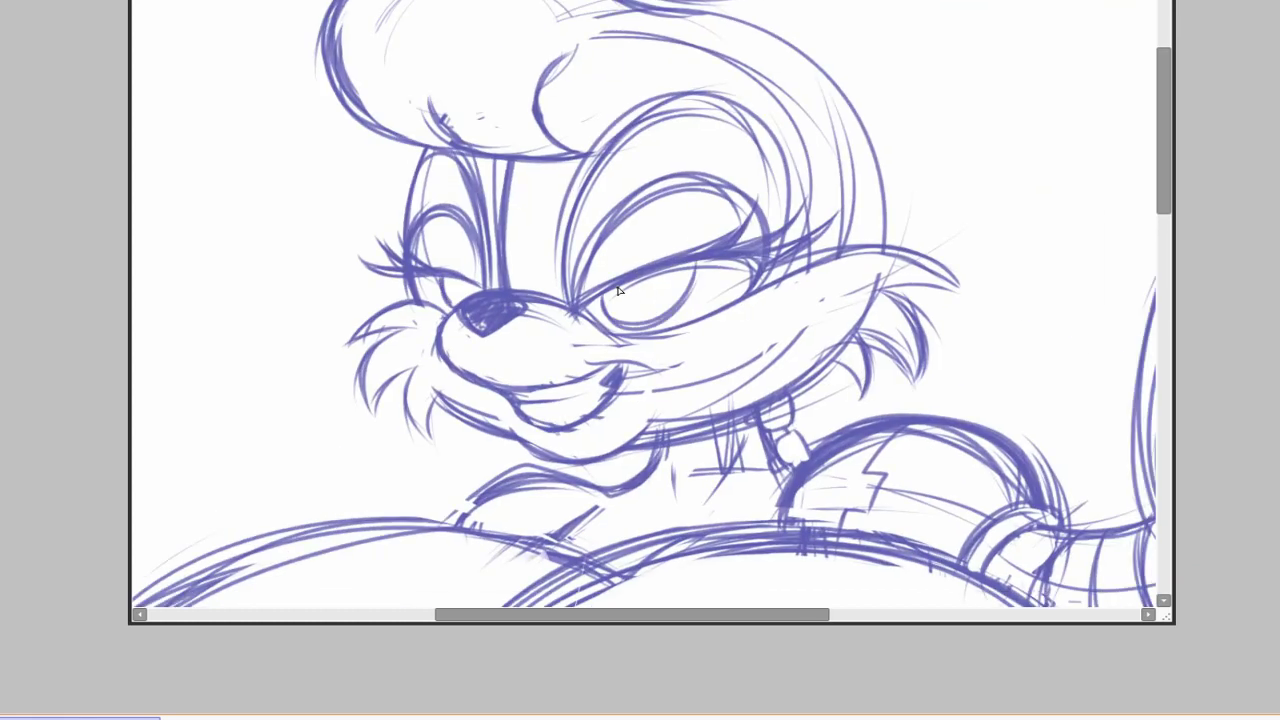
scroll(618, 290, down, 1)
scroll(660, 270, left, 1)
scroll(772, 329, down, 3)
scroll(772, 329, up, 4)
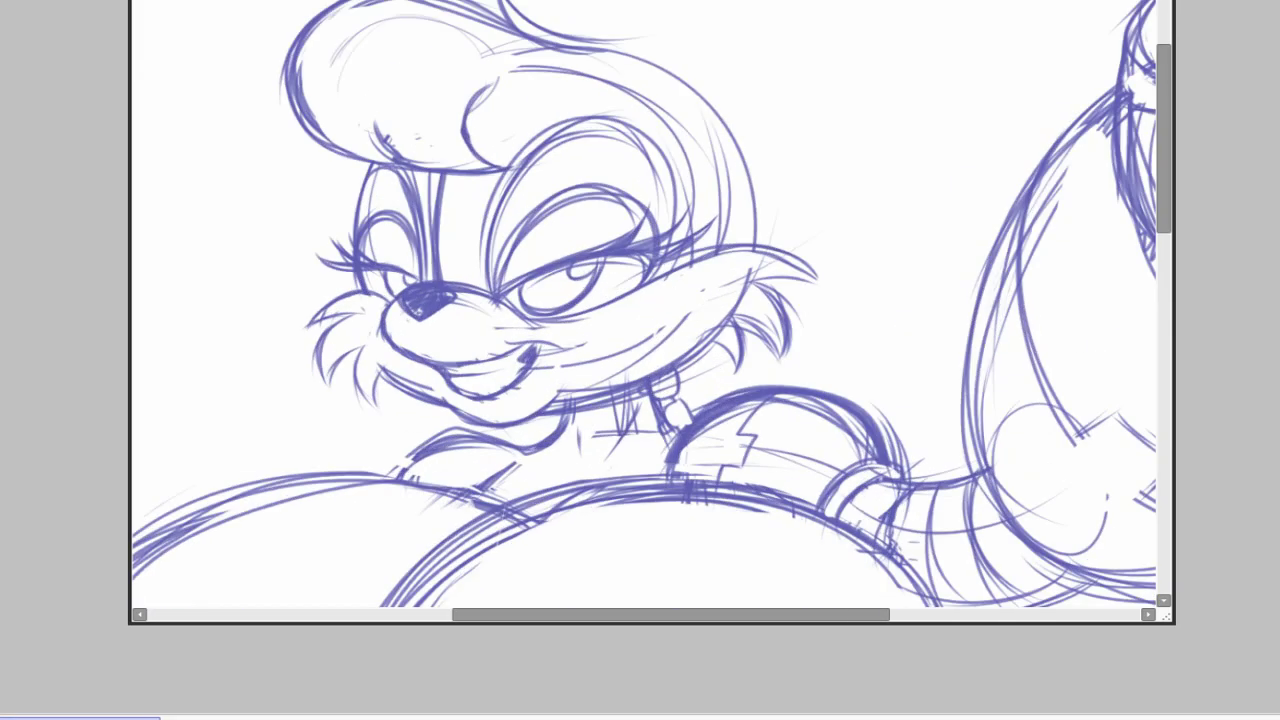
Step: Select the head and enlarge it slightly with a free transform
mouse_move(870, 378)
mouse_down()
mouse_move(217, 146)
mouse_move(750, 403)
mouse_up()
scroll(777, 400, up, 2)
key(ctrl+t)
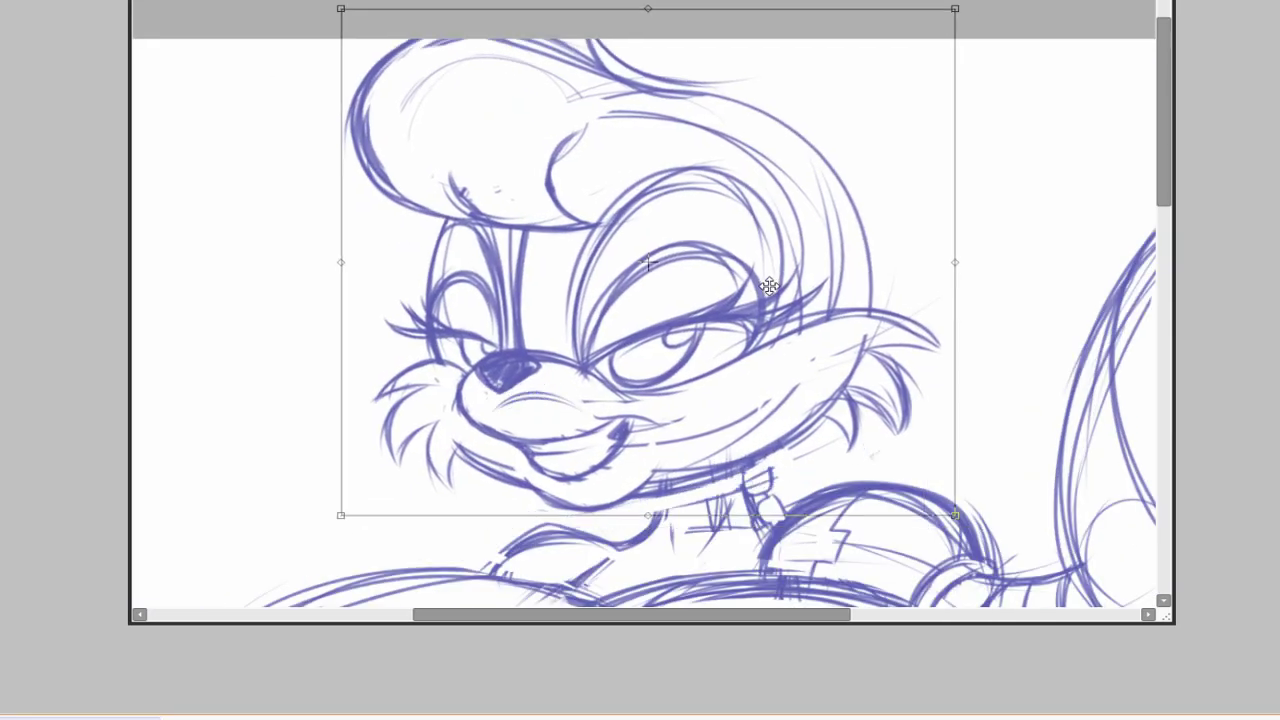
scroll(760, 330, up, 2)
key(Return)
scroll(745, 291, down, 2)
scroll(700, 200, up, 2)
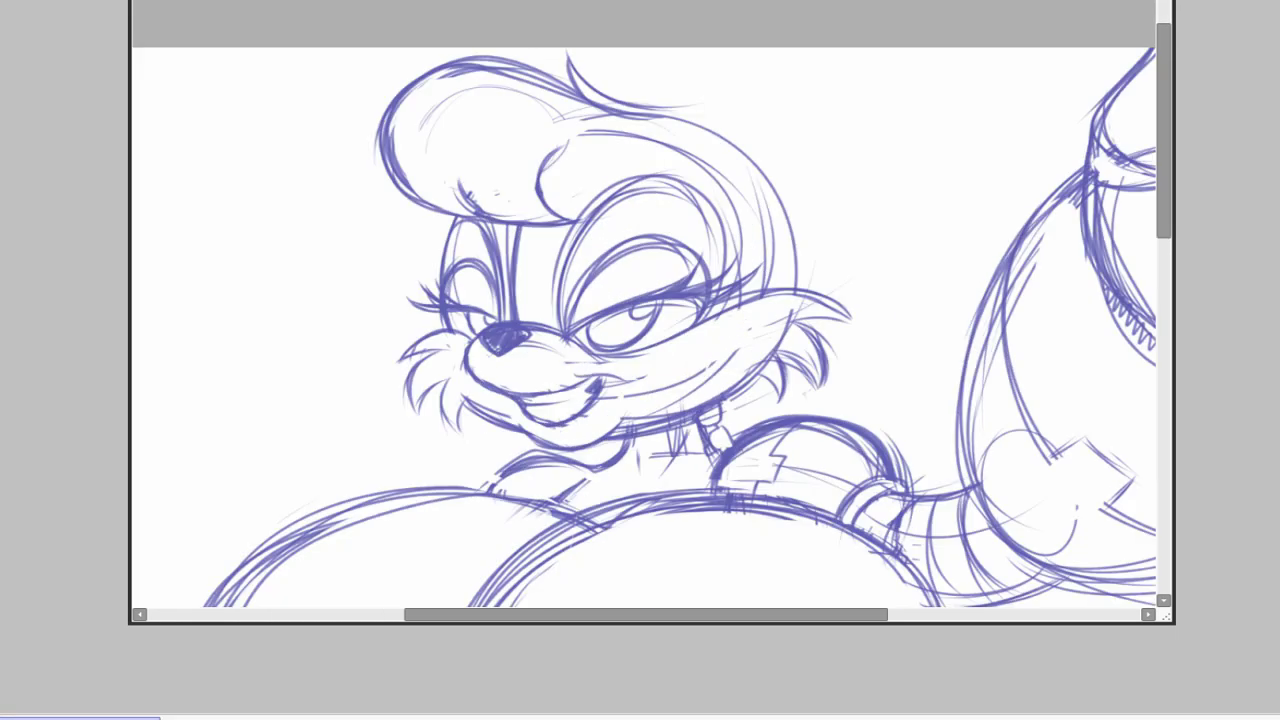
Step: Strengthen the curve at the back of the head and rough in a long drooping ear beside the quiff
scroll(693, 116, up, 1)
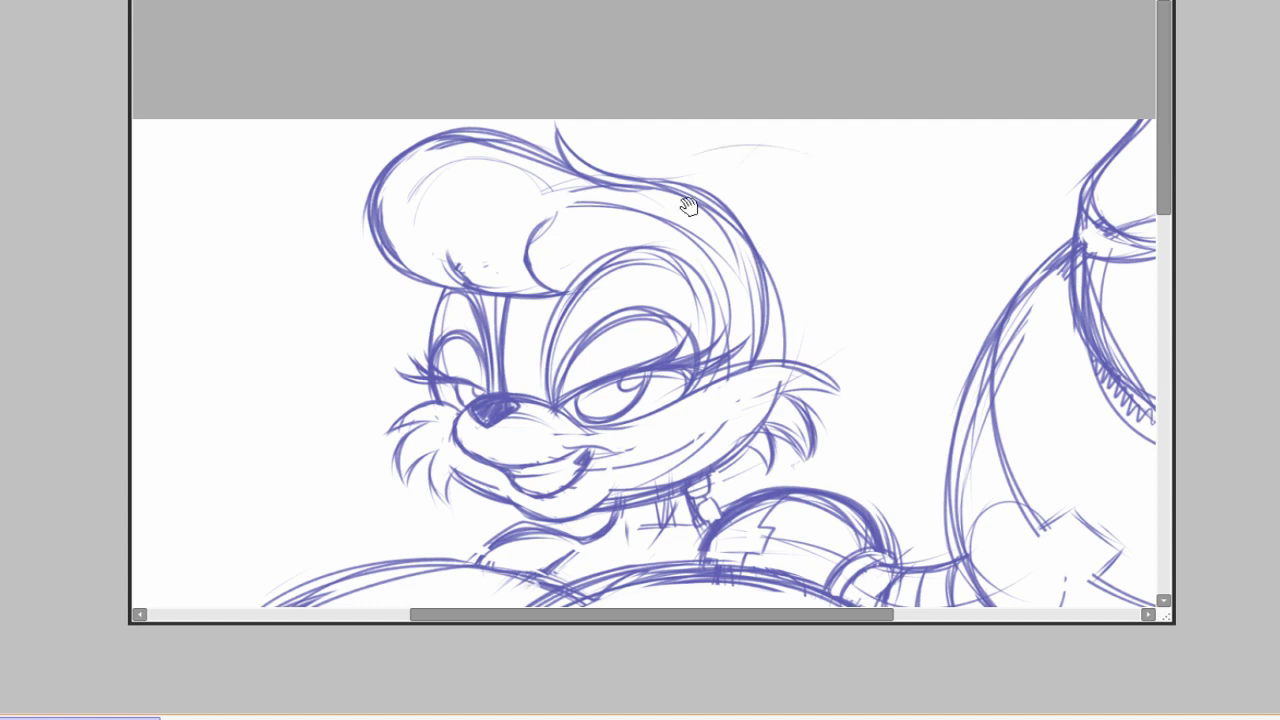
drag(688, 205, 850, 155)
mouse_move(590, 106)
mouse_down()
mouse_move(420, 290)
mouse_move(395, 362)
mouse_up()
drag(626, 234, 390, 400)
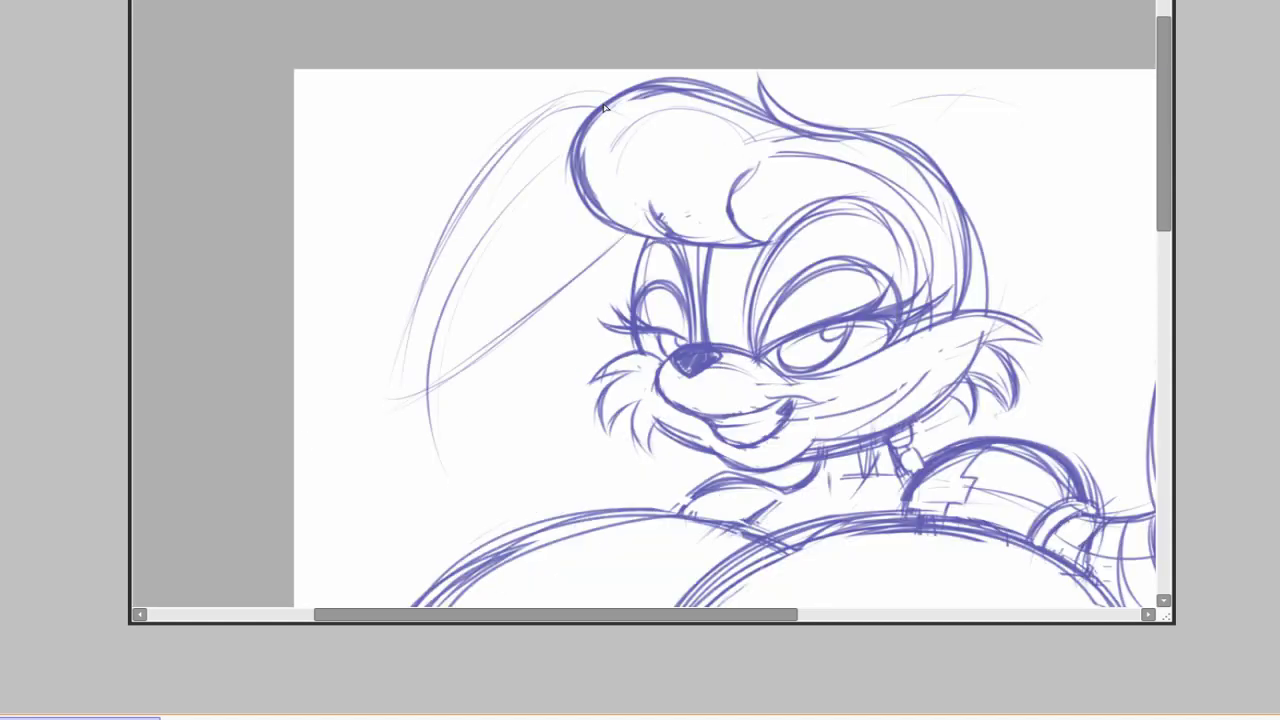
Step: Build up both edges of the drooping ear from the quiff down to a narrow rounded tip
drag(600, 92, 410, 440)
drag(466, 174, 456, 490)
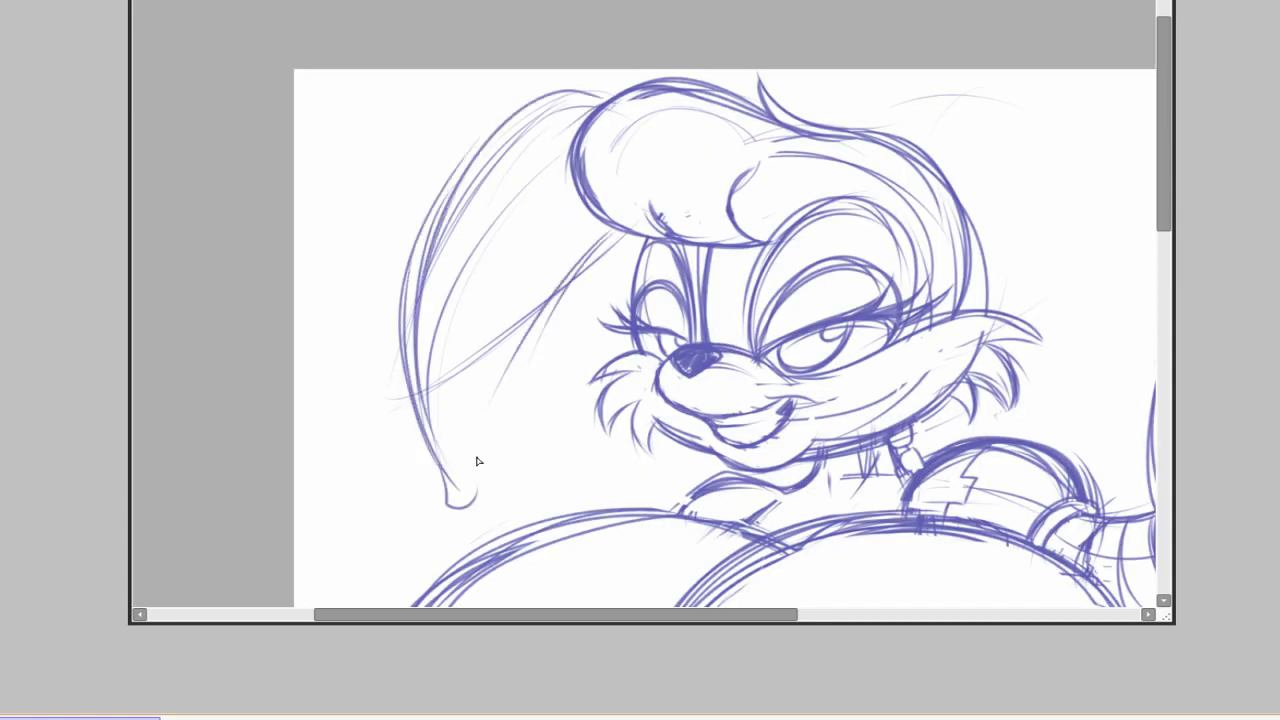
drag(476, 416, 466, 504)
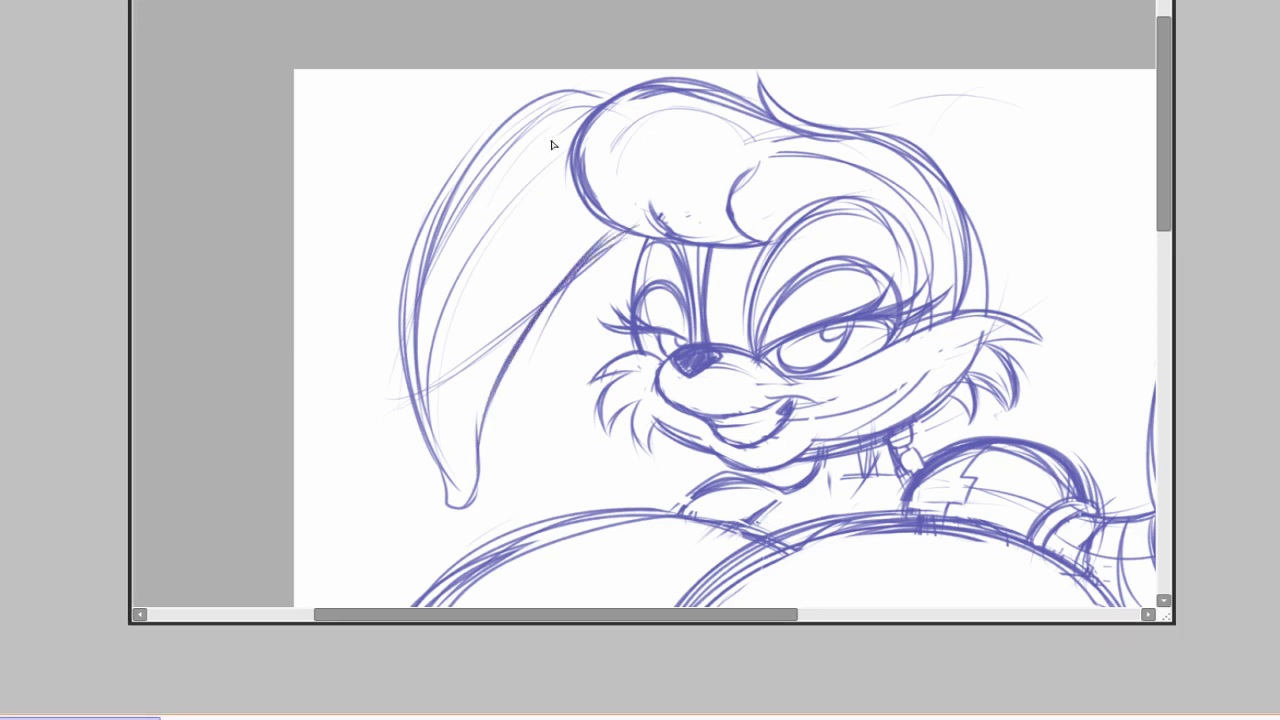
mouse_move(590, 88)
mouse_down()
mouse_move(423, 194)
mouse_move(412, 323)
mouse_up()
drag(624, 107, 580, 143)
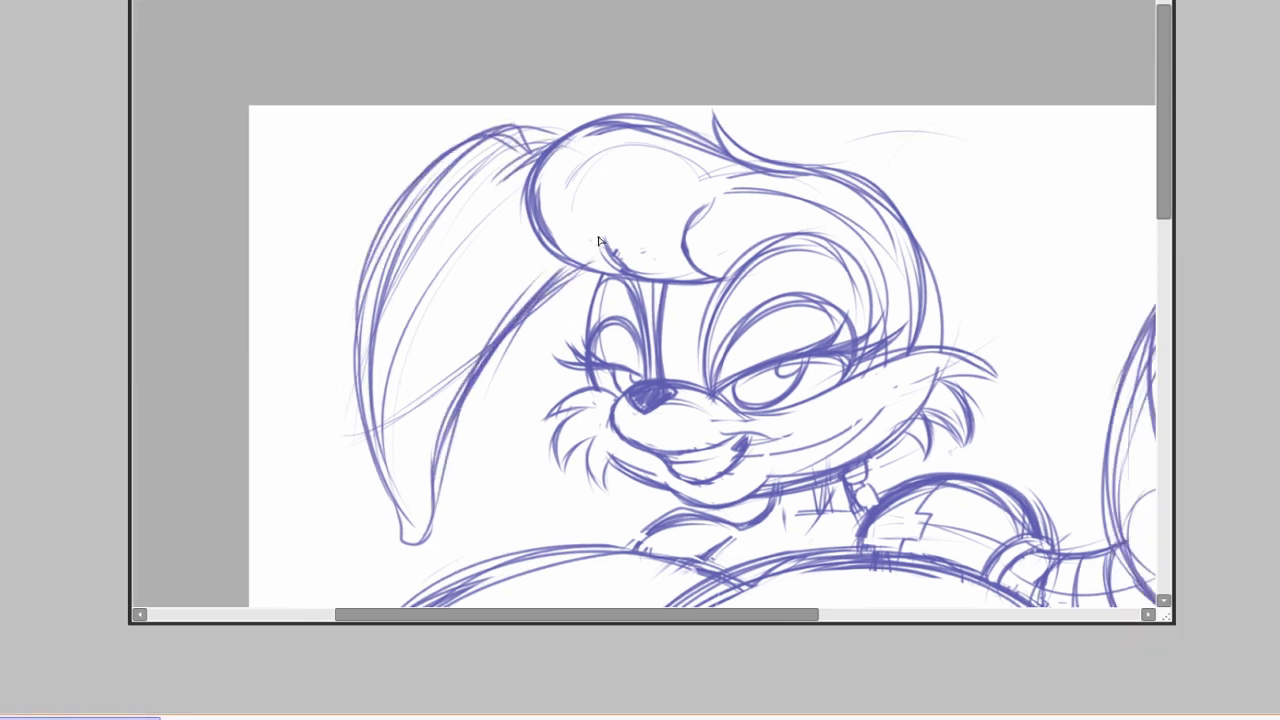
Step: Rework the drooping ear into a larger shape whose upper bend runs past the canvas's top edge
mouse_move(600, 250)
mouse_down()
mouse_move(615, 334)
mouse_move(640, 135)
mouse_up()
drag(552, 184, 478, 412)
drag(540, 216, 468, 420)
drag(792, 263, 810, 378)
drag(553, 190, 511, 150)
Step: Draw an upright second ear rising from the back of the head past the canvas's top edge
mouse_move(524, 102)
mouse_down()
mouse_move(430, 176)
mouse_move(450, 270)
mouse_move(600, 118)
mouse_up()
mouse_move(461, 278)
mouse_down()
mouse_move(592, 222)
mouse_move(986, 117)
mouse_move(502, 18)
mouse_move(628, 119)
mouse_up()
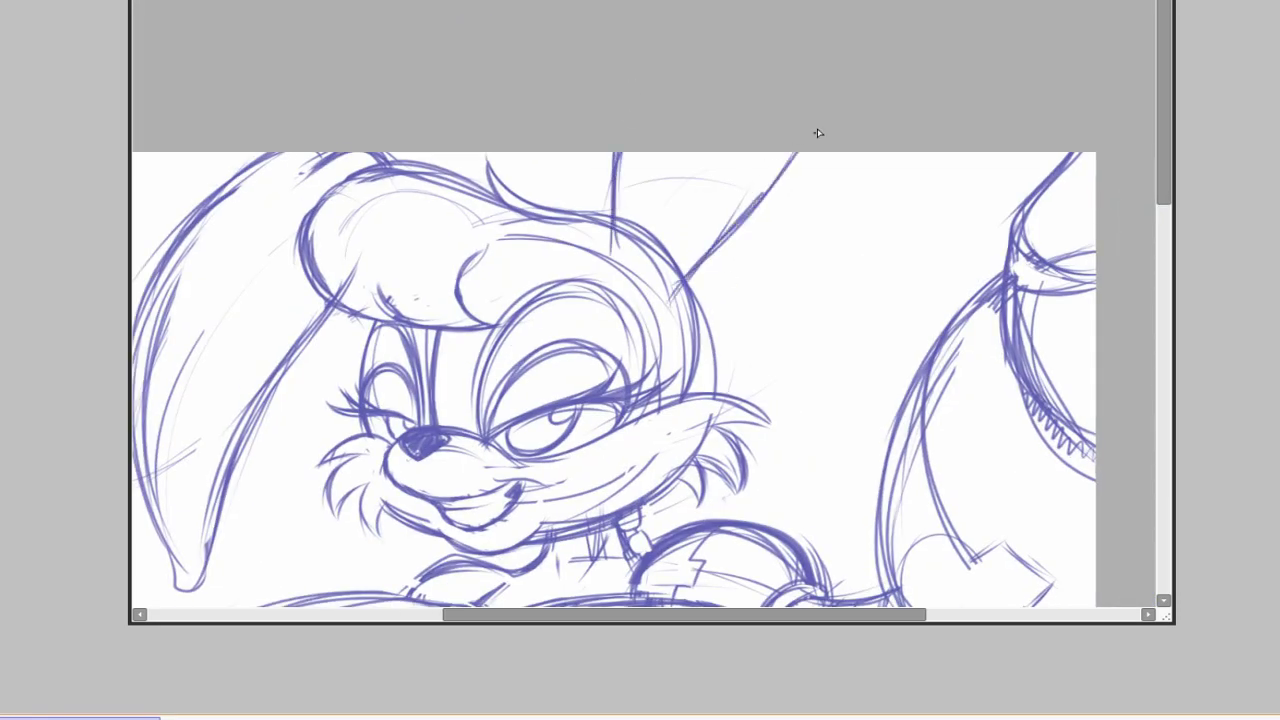
drag(817, 133, 641, 191)
scroll(815, 153, down, 1)
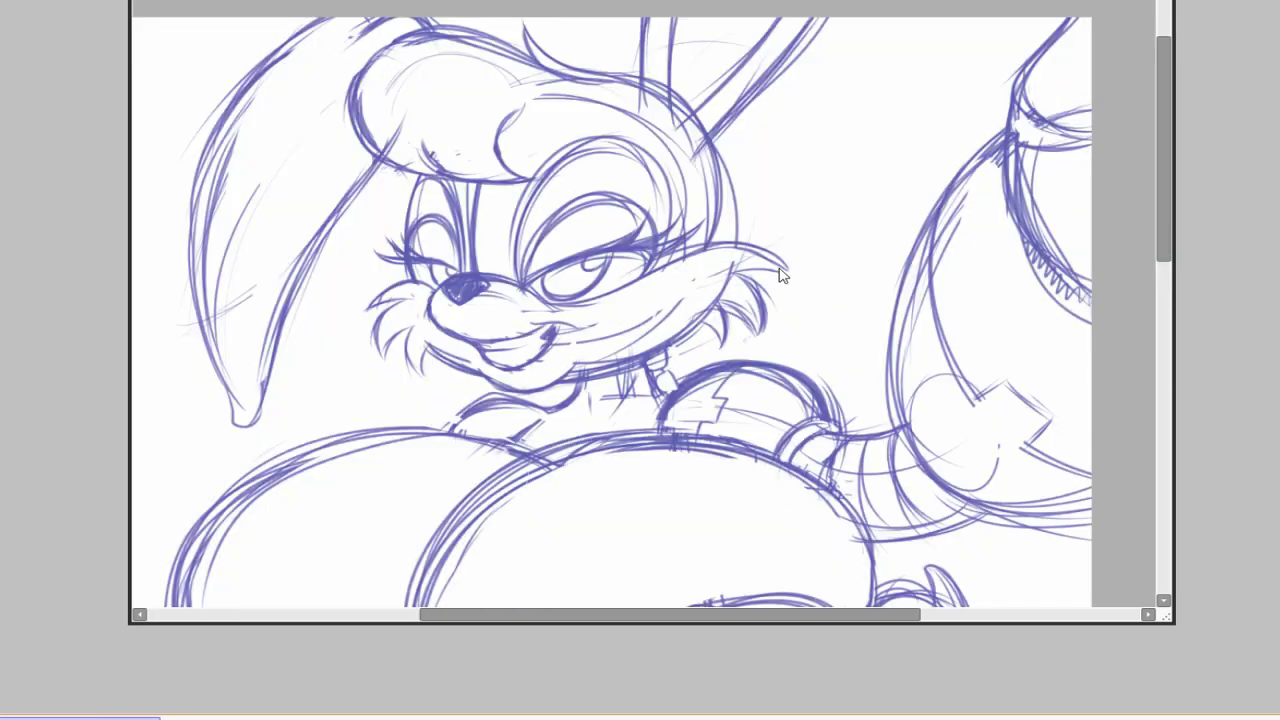
Step: Refine the drooping ear's lower outline around its rounded tip
scroll(651, 206, up, 2)
drag(351, 374, 517, 280)
scroll(517, 280, down, 1)
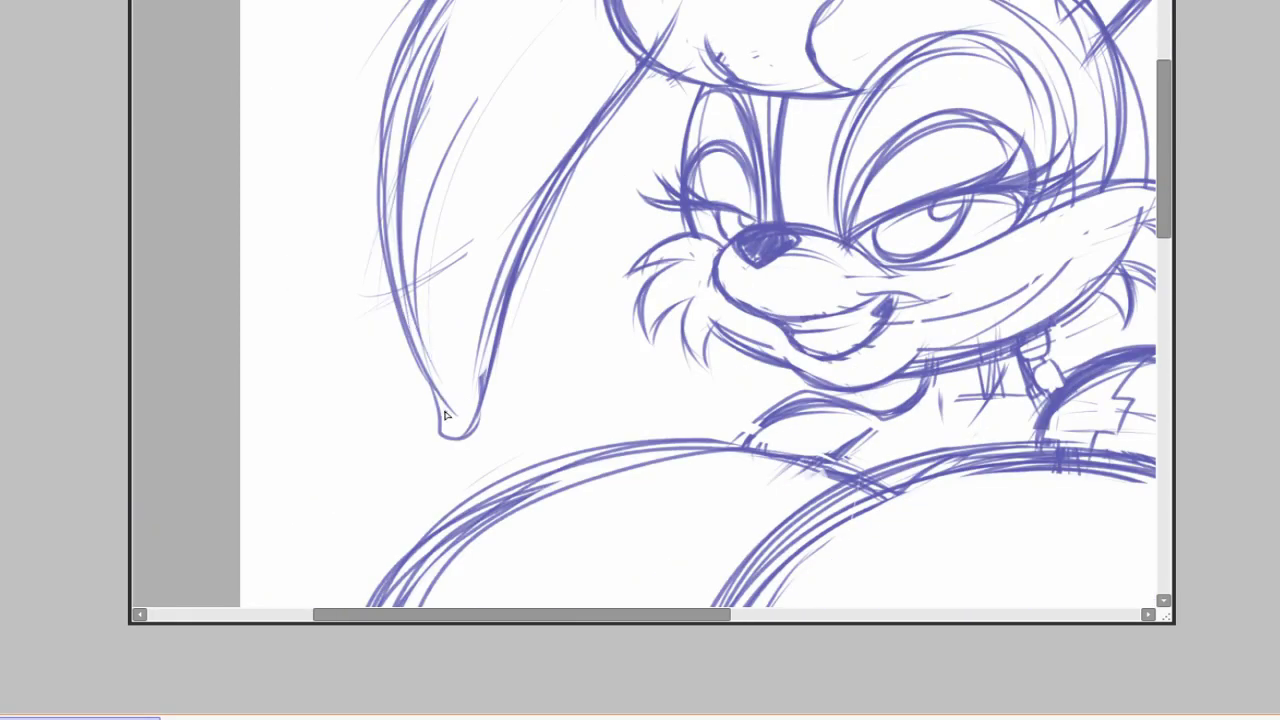
scroll(517, 280, up, 2)
scroll(1087, 430, down, 1)
drag(1087, 430, 1097, 170)
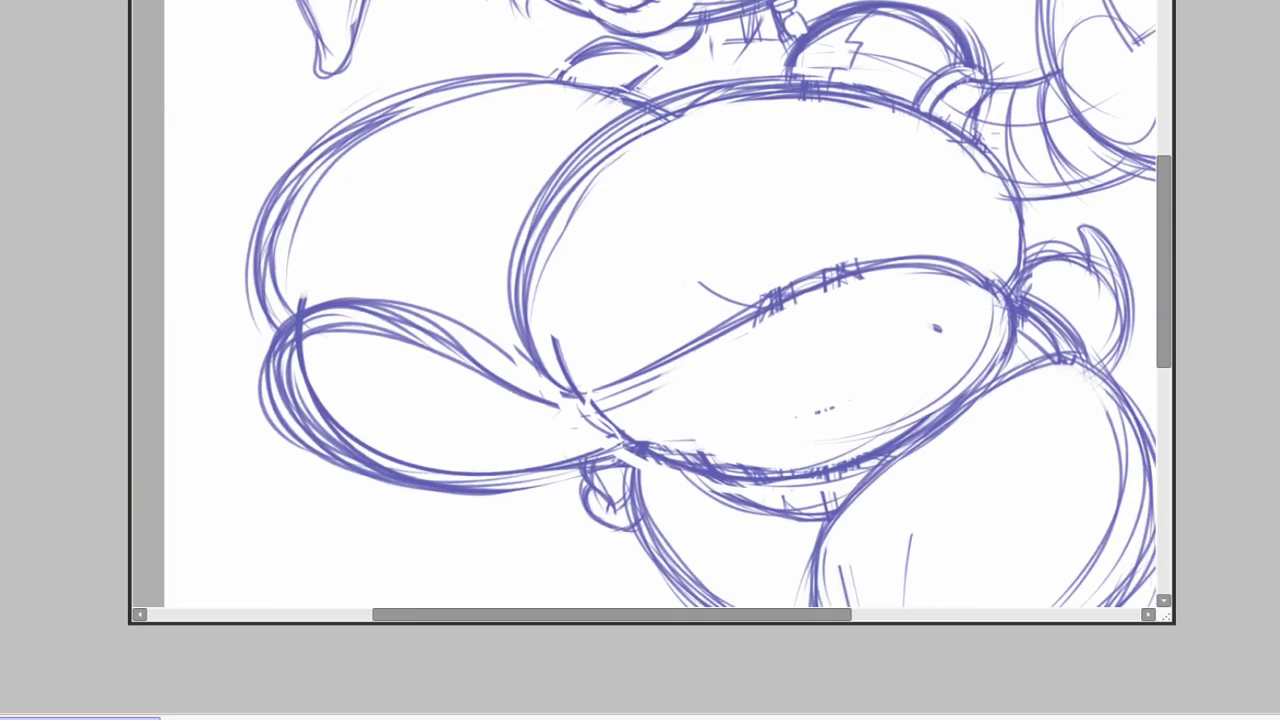
Step: Distort the selected upper curve of the near form's underside so it joins the outline beside the tail
drag(580, 330, 580, 323)
key(ctrl+t)
drag(1014, 350, 1012, 340)
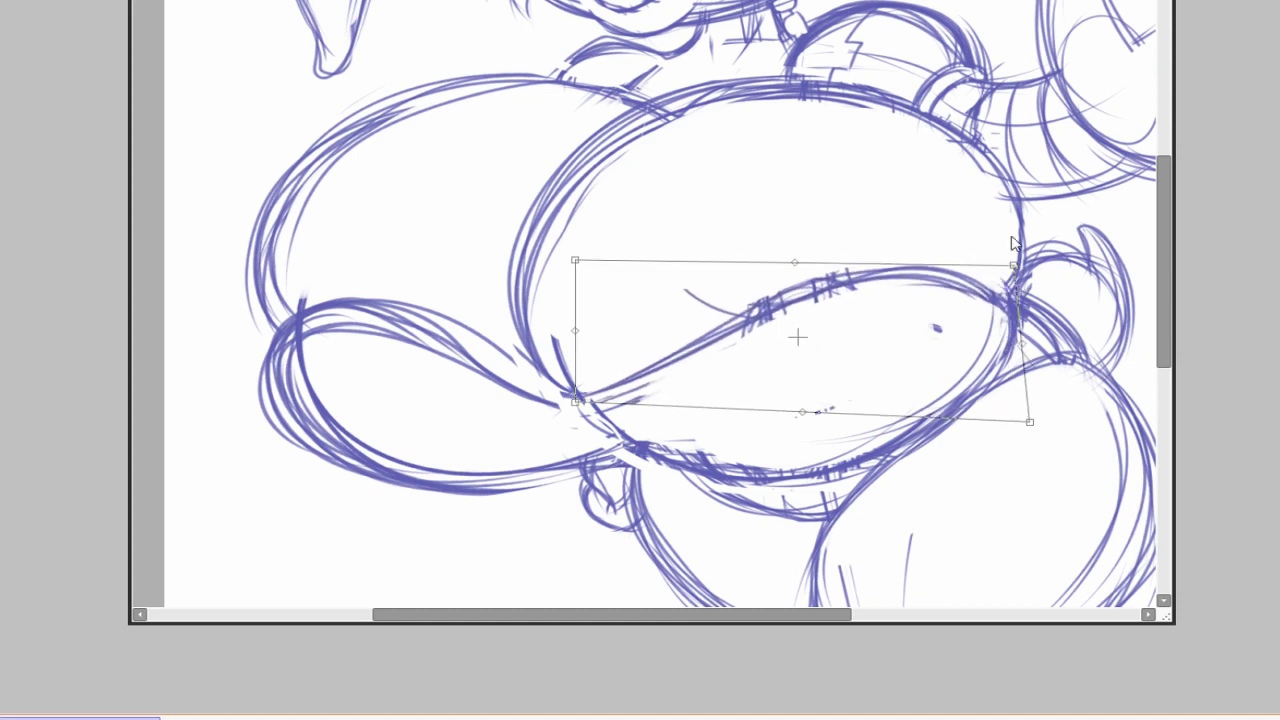
key(Return)
scroll(722, 350, down, 1)
scroll(722, 350, up, 1)
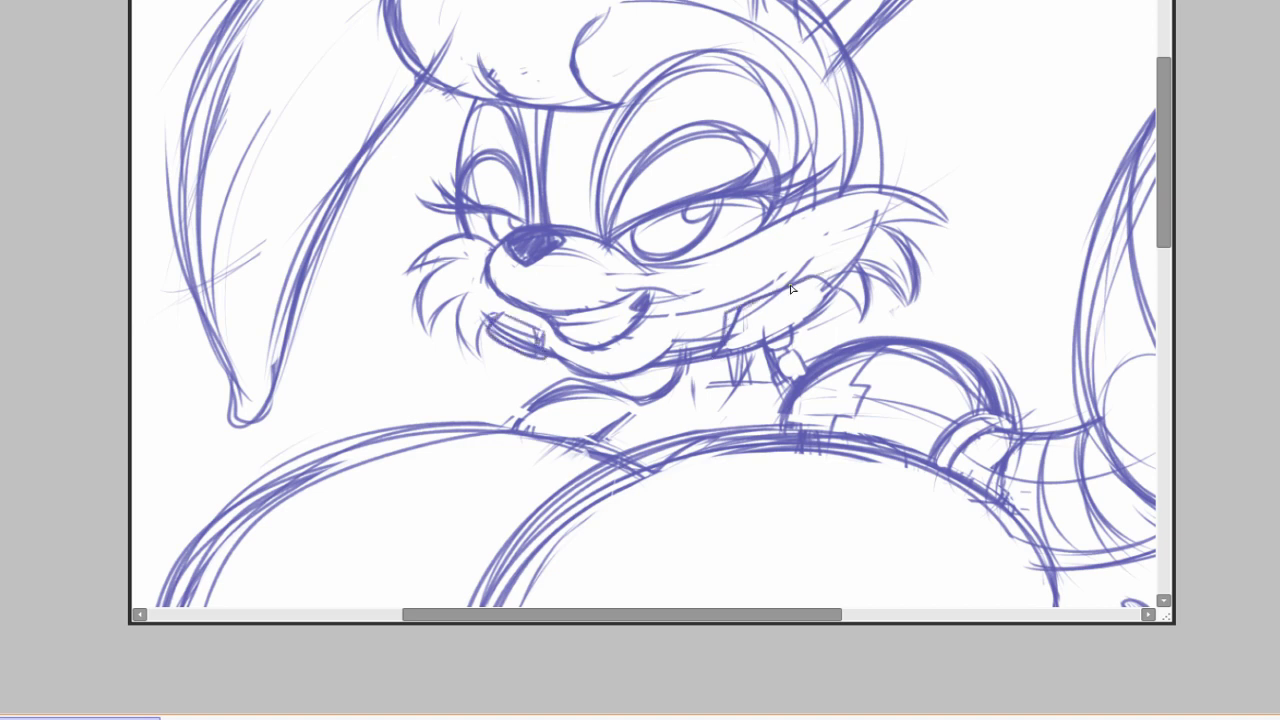
mouse_move(790, 312)
mouse_down()
mouse_move(555, 152)
mouse_move(510, 210)
mouse_move(307, 347)
mouse_up()
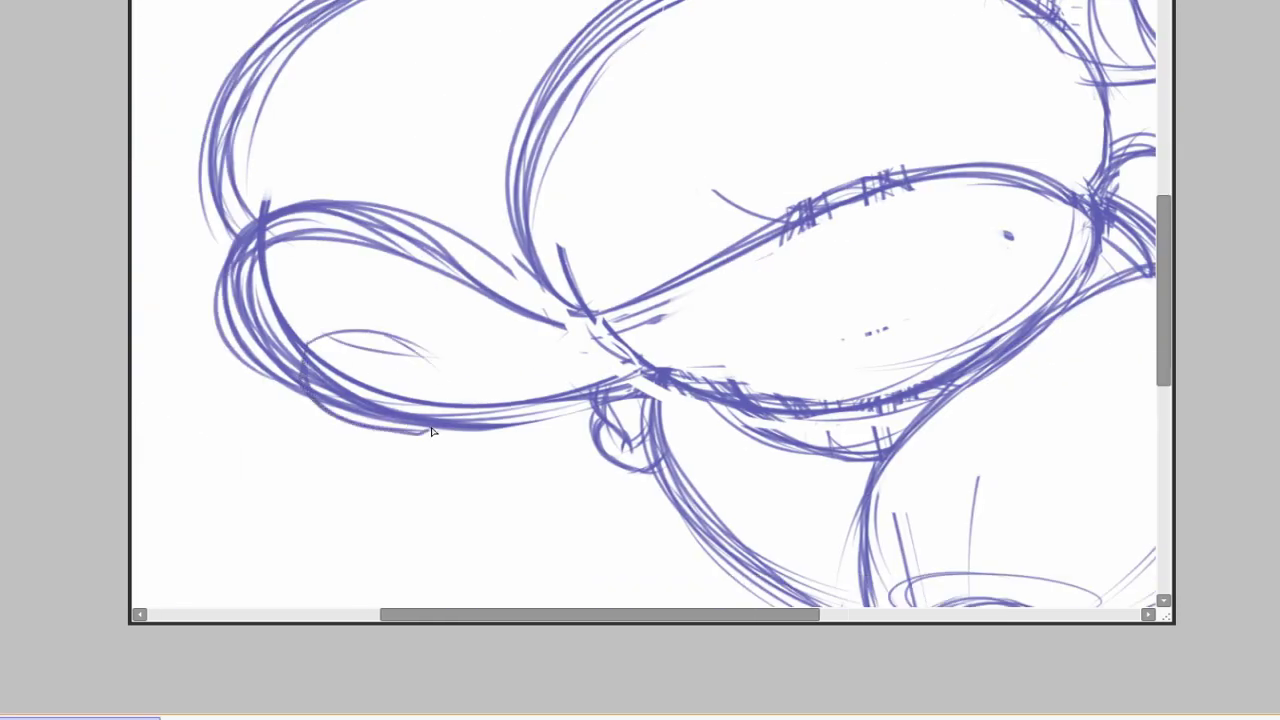
scroll(300, 353, down, 5)
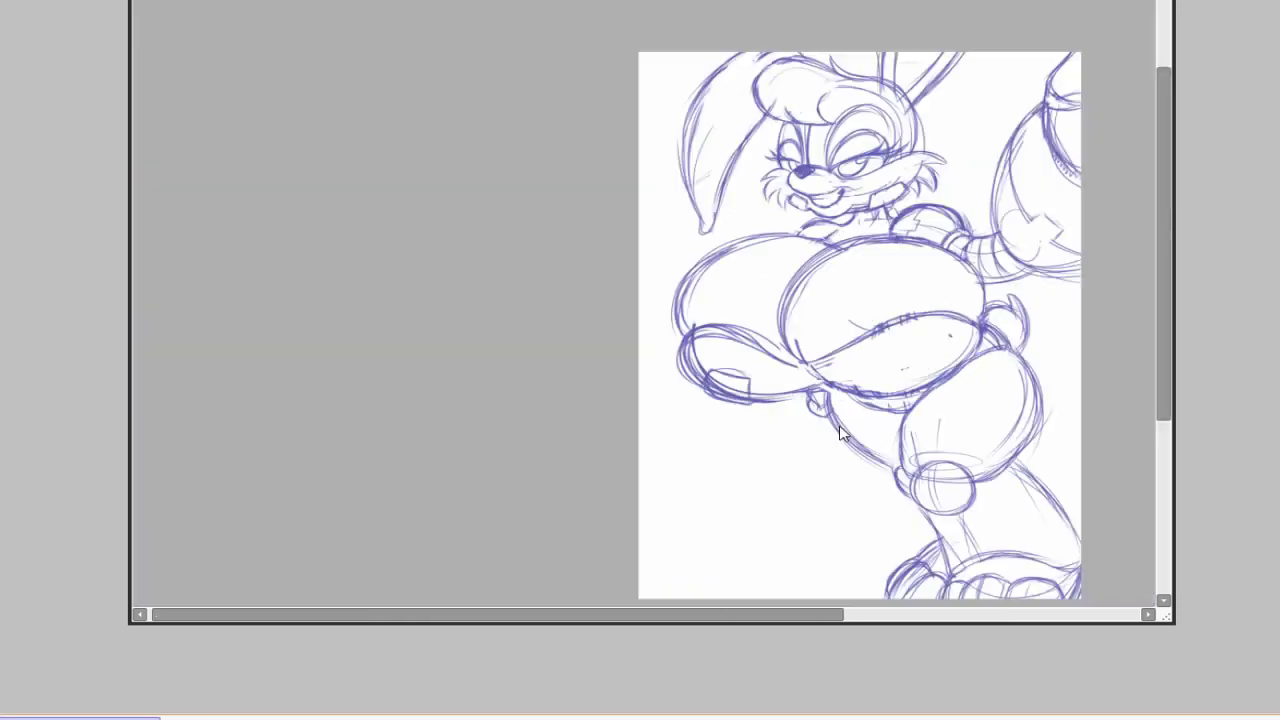
scroll(300, 353, up, 6)
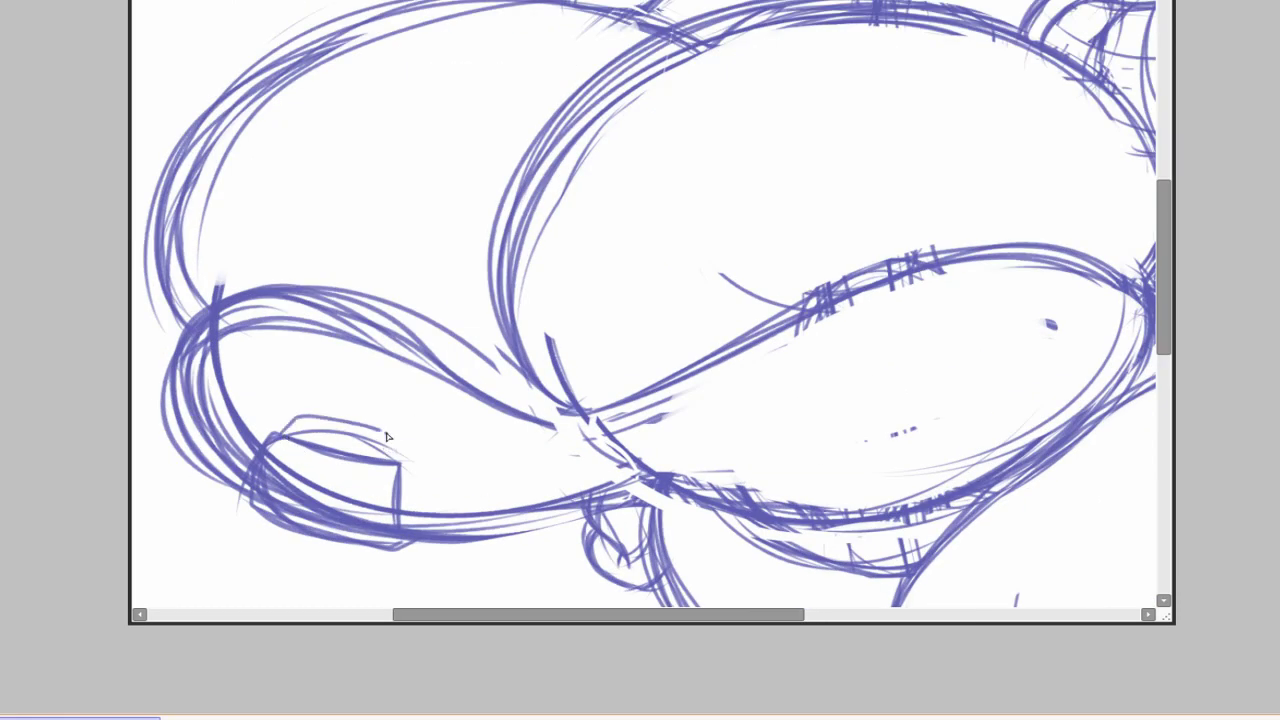
Step: Draw a curved panel seam with a rectangular notch across the underside of both large upper-body forms
scroll(388, 437, down, 3)
drag(920, 415, 952, 445)
scroll(950, 447, up, 2)
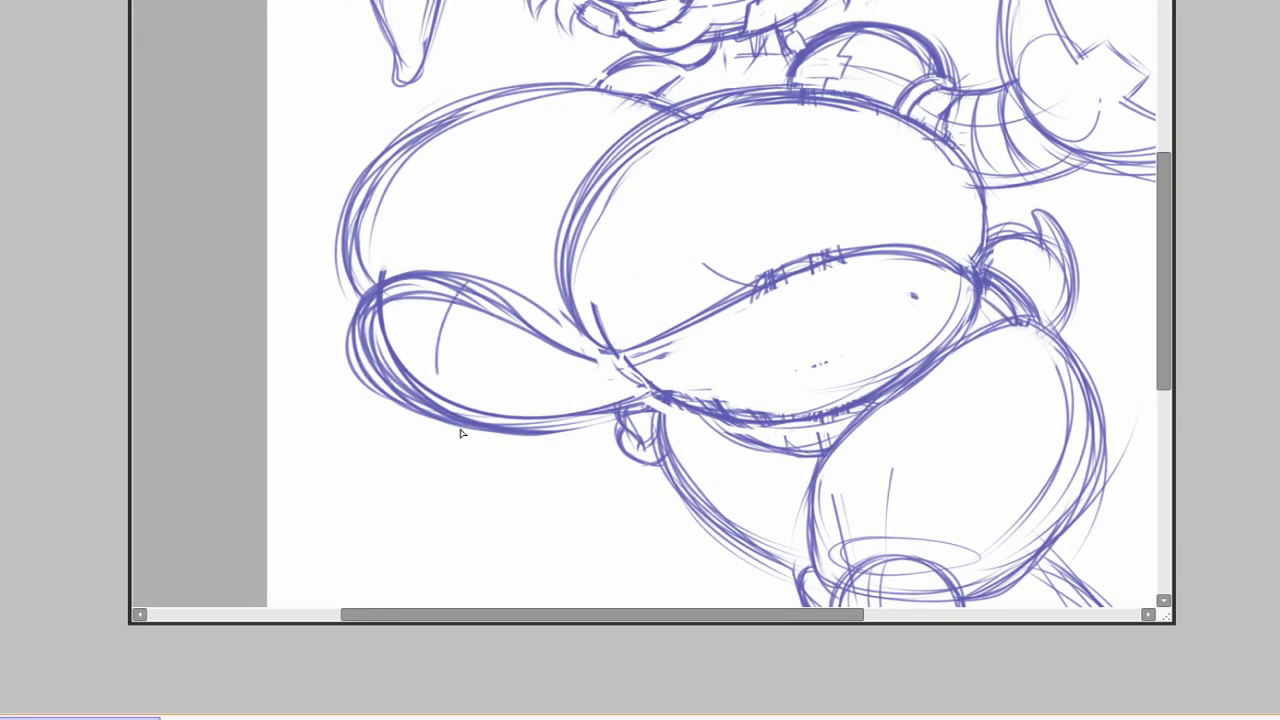
mouse_move(838, 257)
mouse_down()
mouse_move(870, 330)
mouse_move(840, 356)
mouse_up()
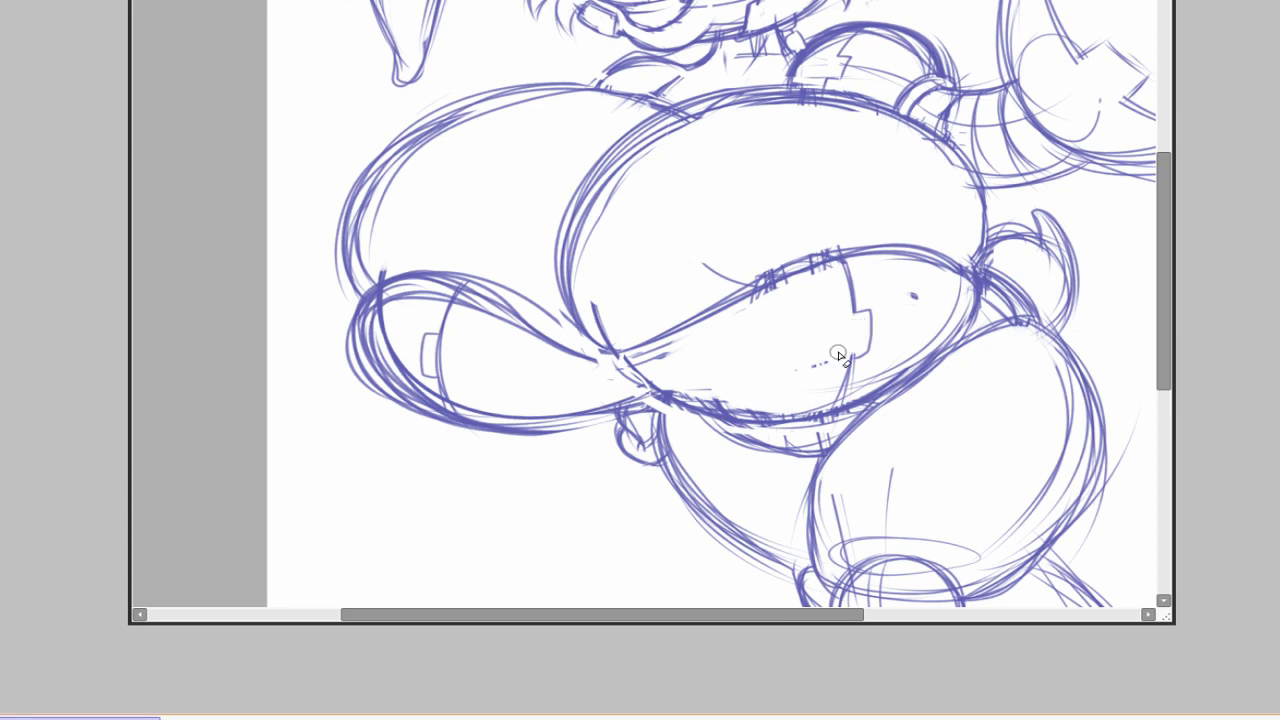
Step: Sketch curved contour lines across the far hip and the near thigh
scroll(1090, 463, down, 2)
scroll(980, 543, up, 2)
drag(787, 554, 738, 375)
scroll(738, 375, down, 2)
drag(905, 392, 578, 454)
scroll(590, 480, up, 1)
drag(670, 394, 512, 432)
scroll(575, 455, up, 1)
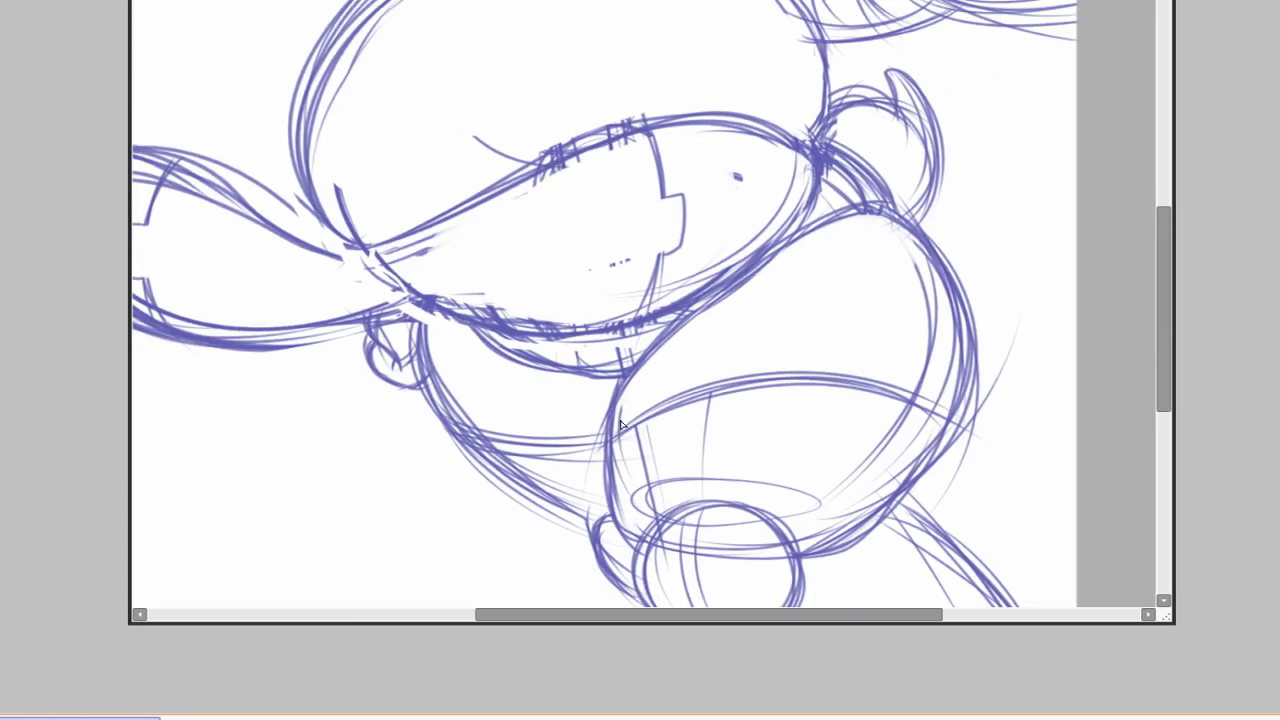
Step: Build the hip and thigh contours into bands with a second edge and rounded outer ends
mouse_move(614, 418)
mouse_down()
mouse_move(946, 446)
mouse_move(966, 376)
mouse_up()
drag(878, 402, 974, 448)
scroll(957, 486, down, 3)
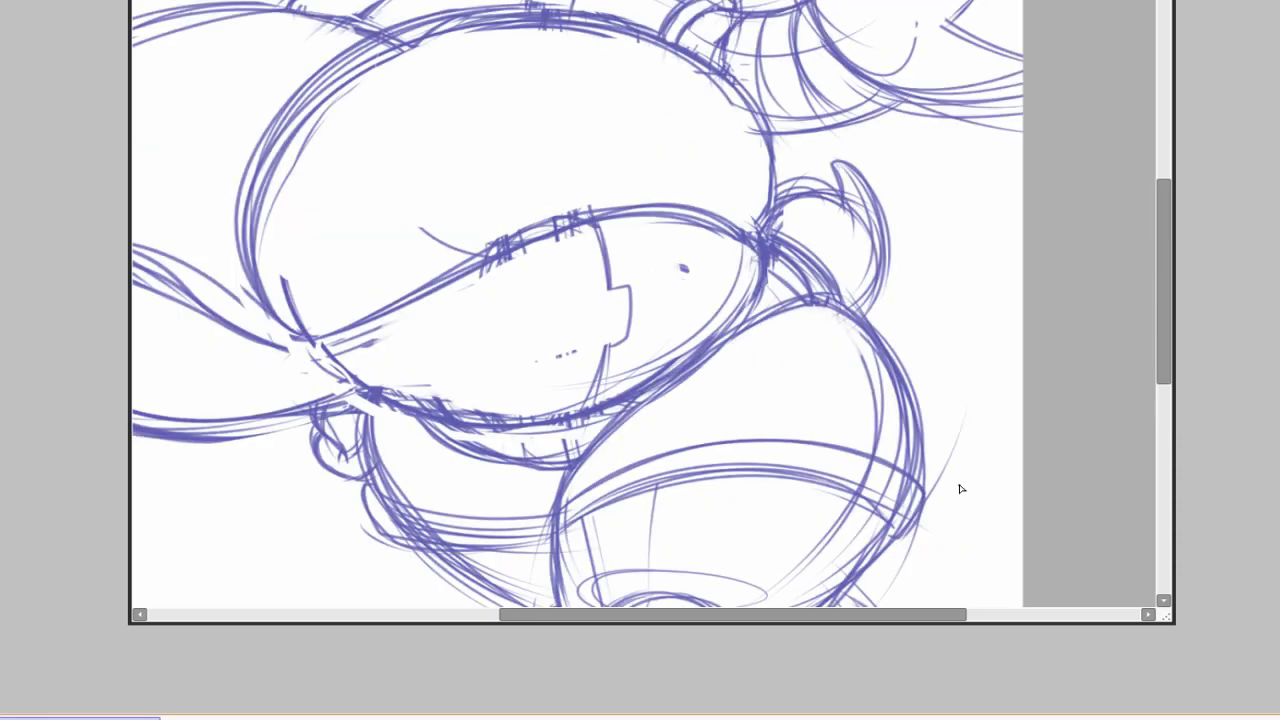
scroll(957, 400, up, 3)
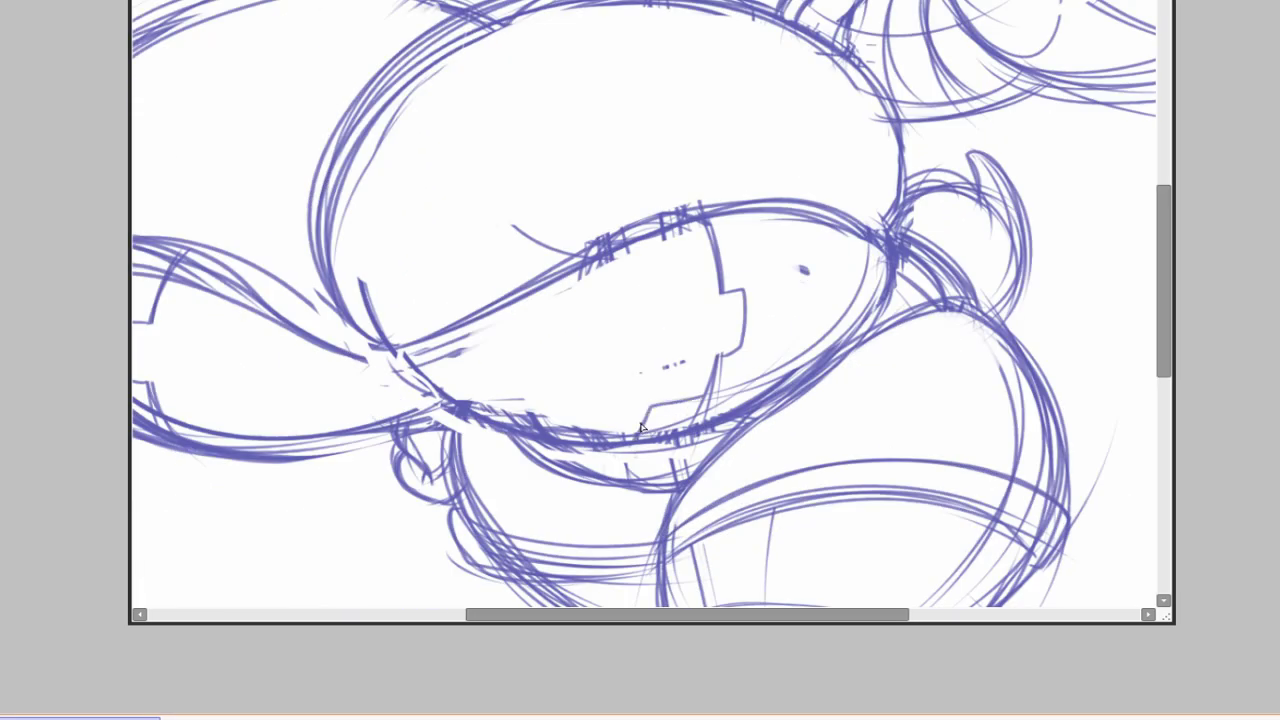
Step: Draw an inset panel frame with a slanted double edge beside the figure, using the perspective ruler
drag(783, 387, 1034, 300)
scroll(1077, 434, down, 3)
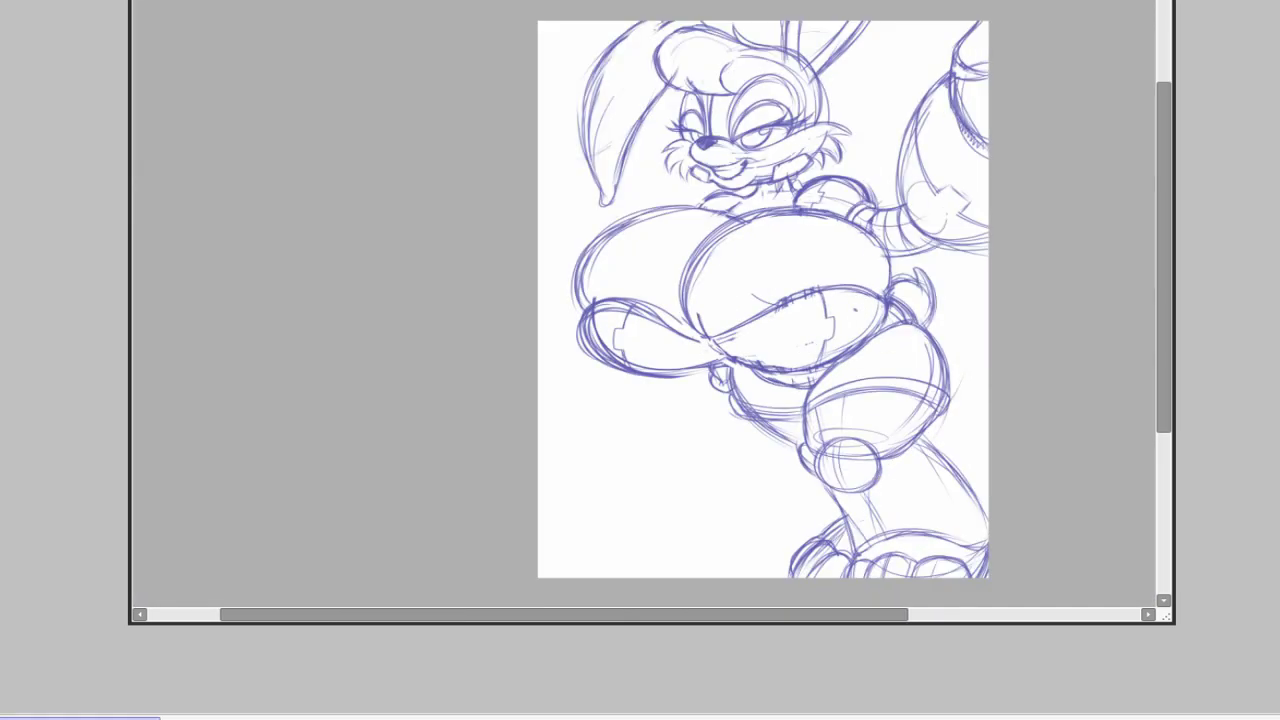
drag(494, 217, 486, 251)
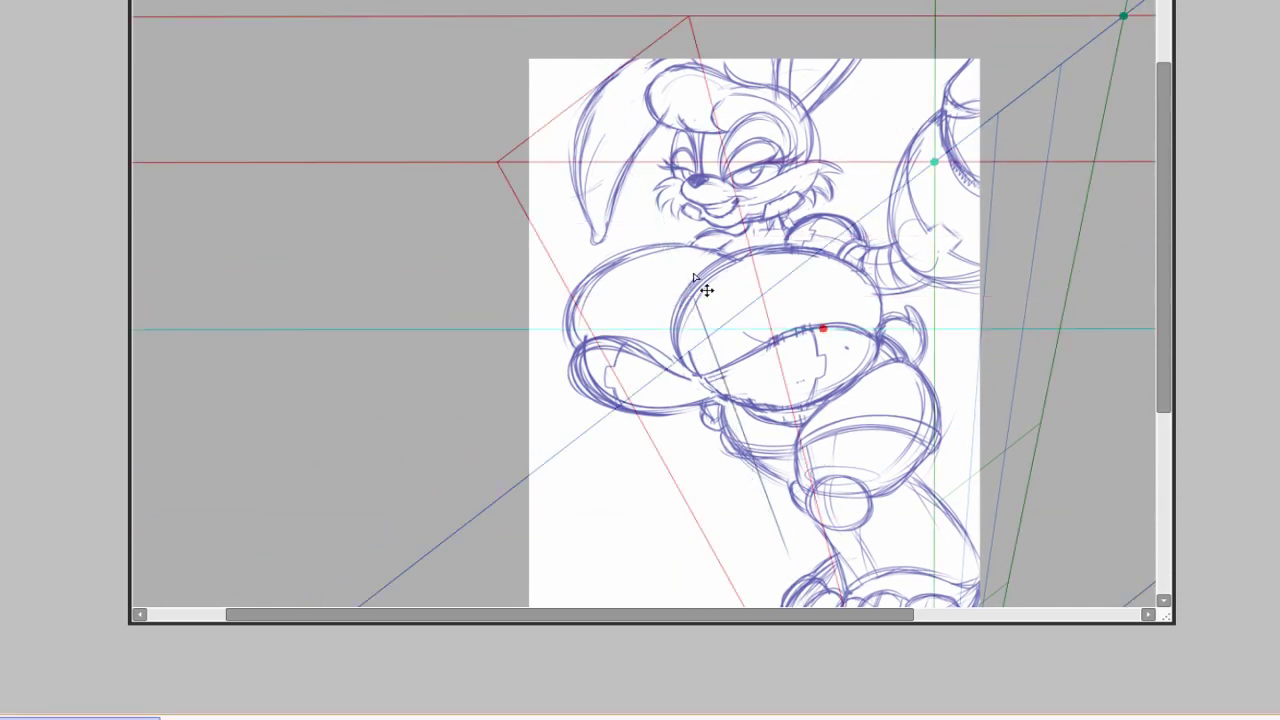
mouse_move(944, 538)
mouse_down()
mouse_move(990, 383)
mouse_move(964, 525)
mouse_up()
scroll(489, 87, up, 2)
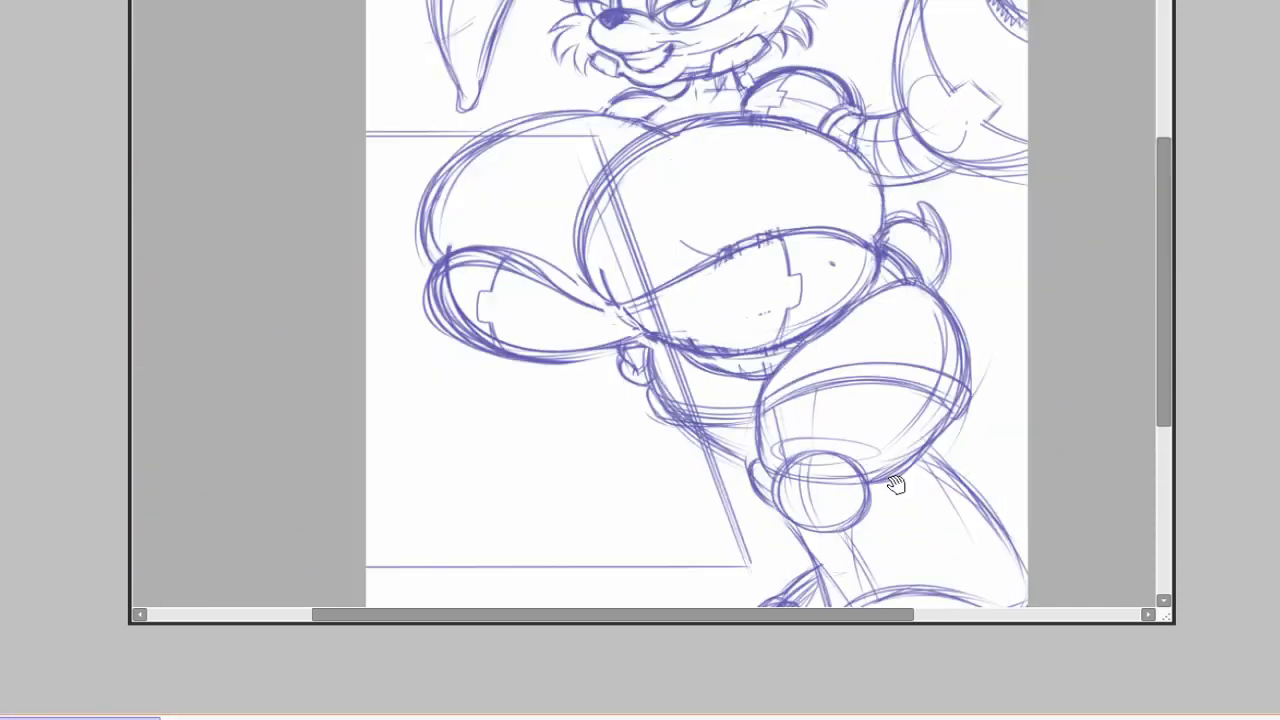
drag(858, 298, 849, 413)
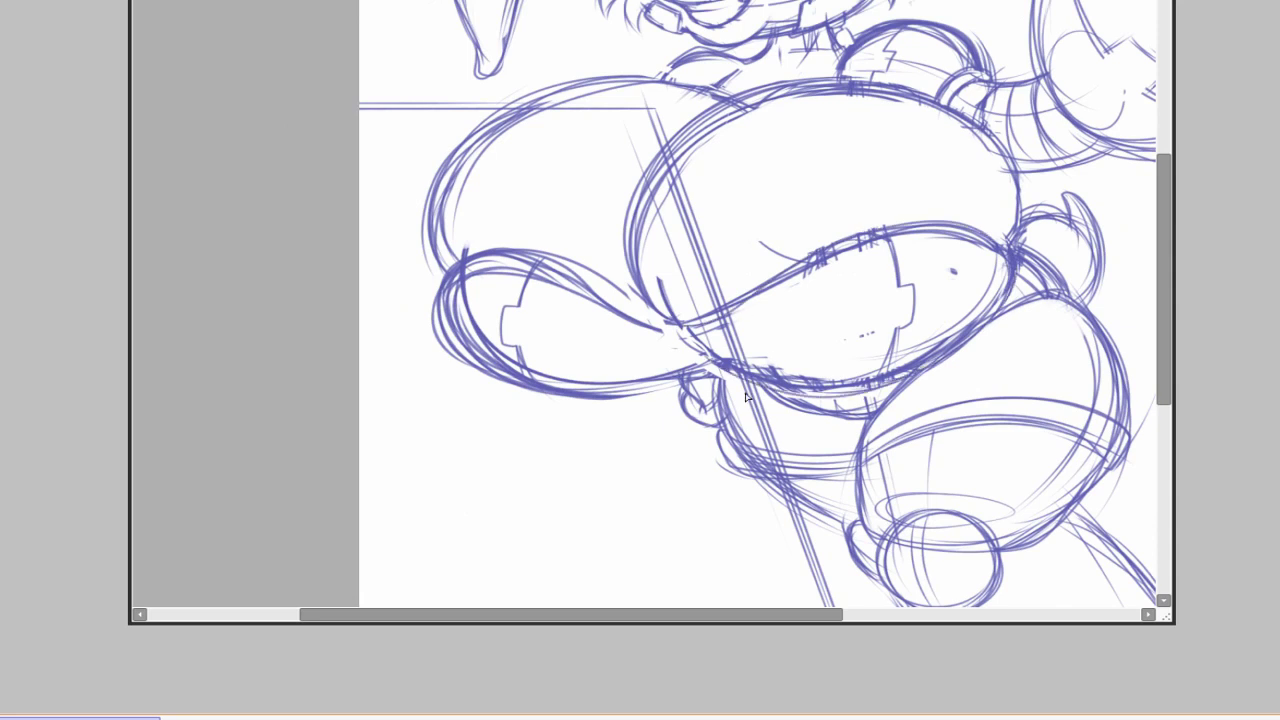
scroll(975, 395, down, 1)
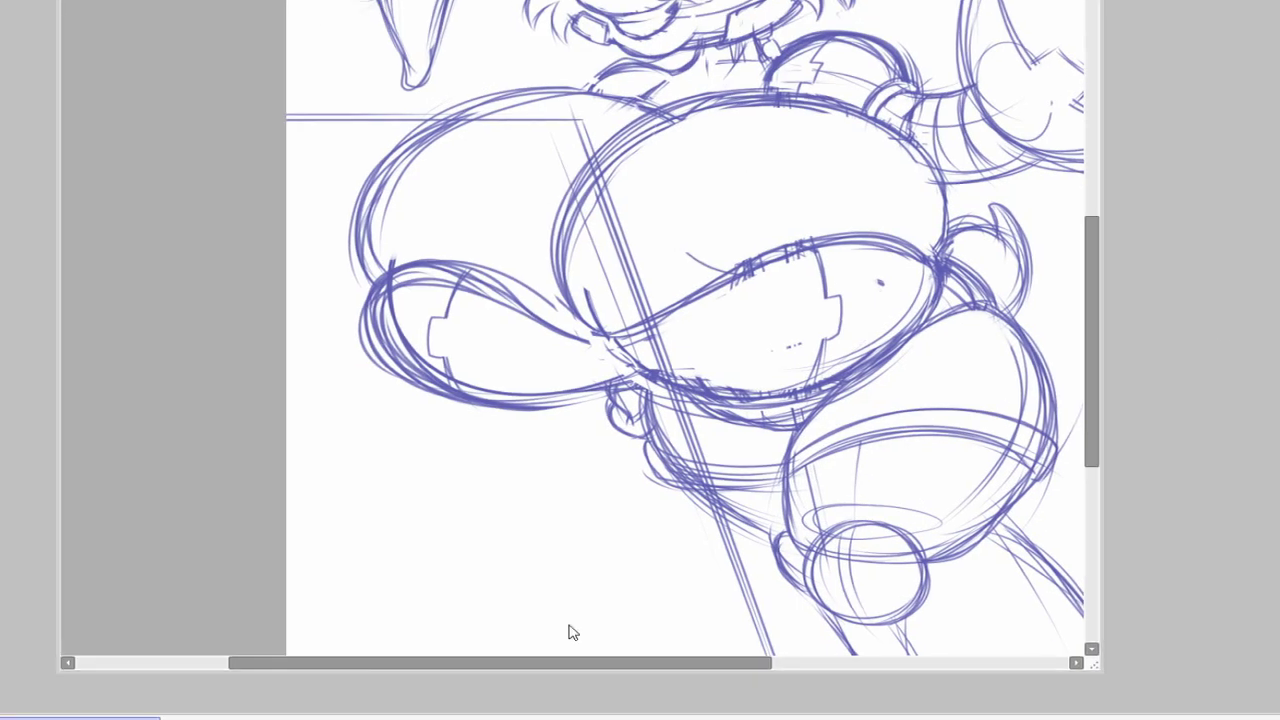
Step: Create a new canvas and sketch a long S-curved tube on it as the basis for a spine
key(ctrl+n)
key(Return)
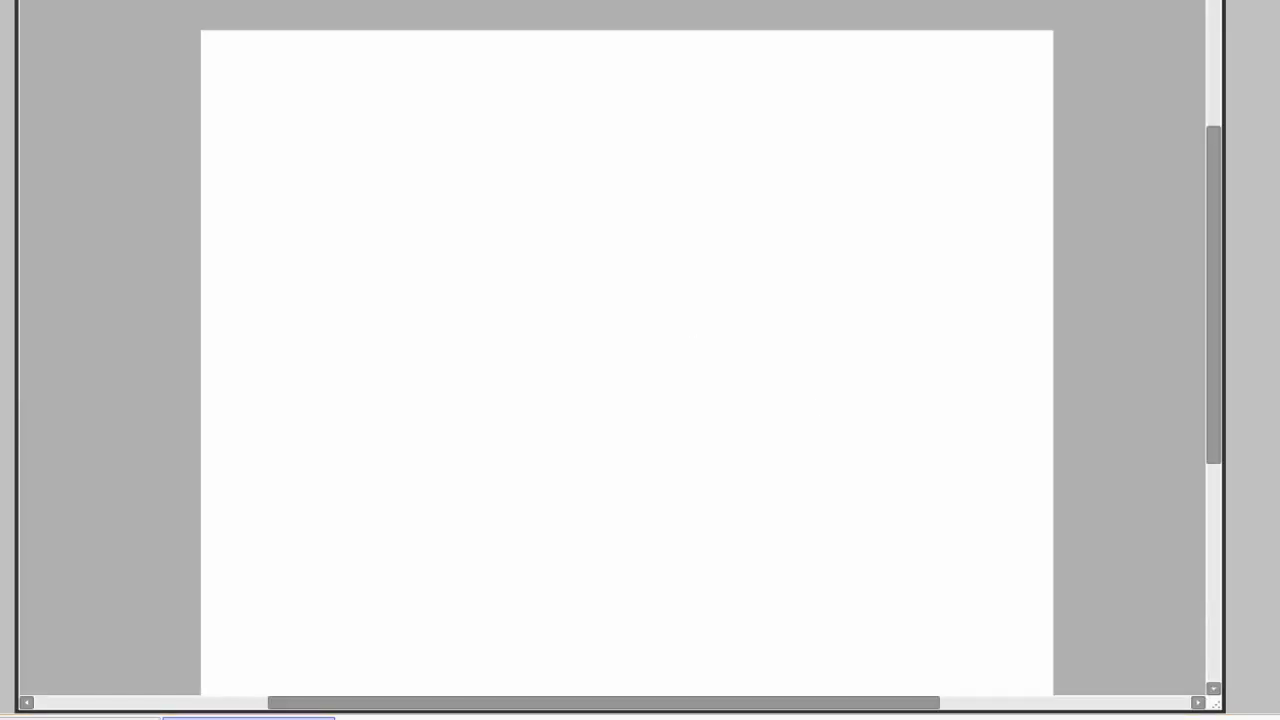
drag(620, 274, 626, 247)
key(ctrl+plus)
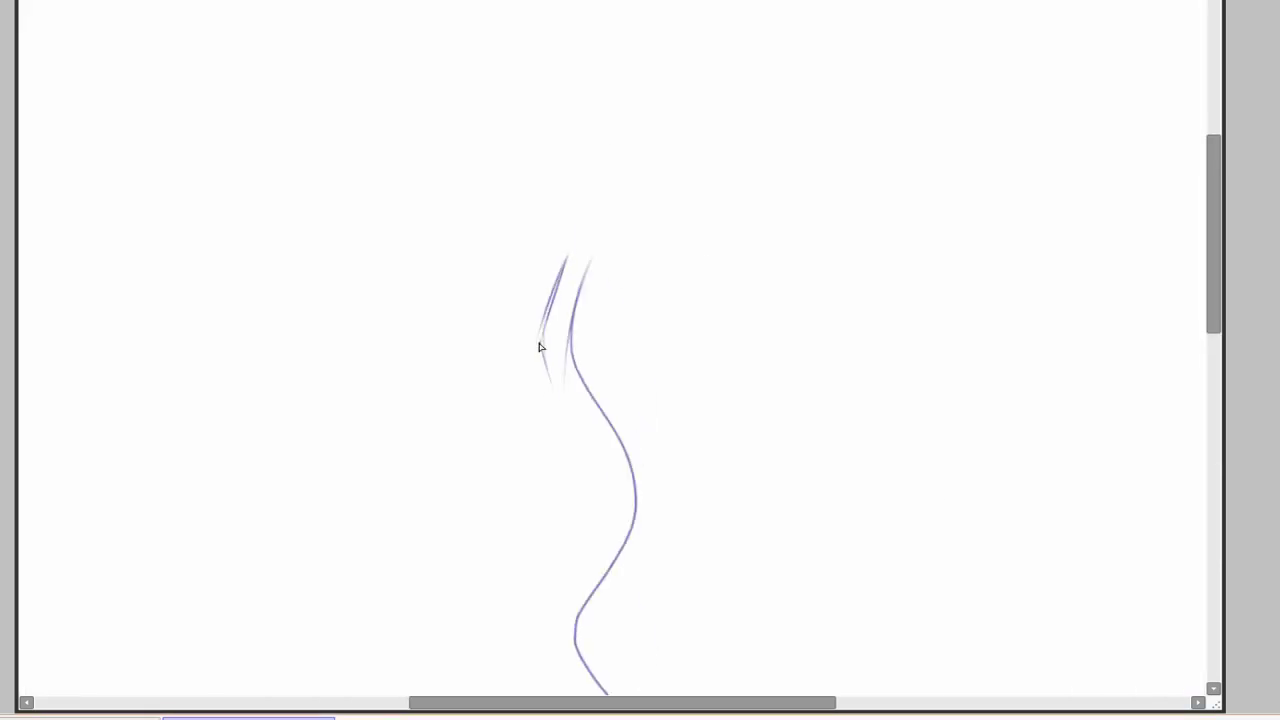
scroll(600, 561, down, 4)
drag(605, 350, 585, 545)
scroll(816, 487, down, 3)
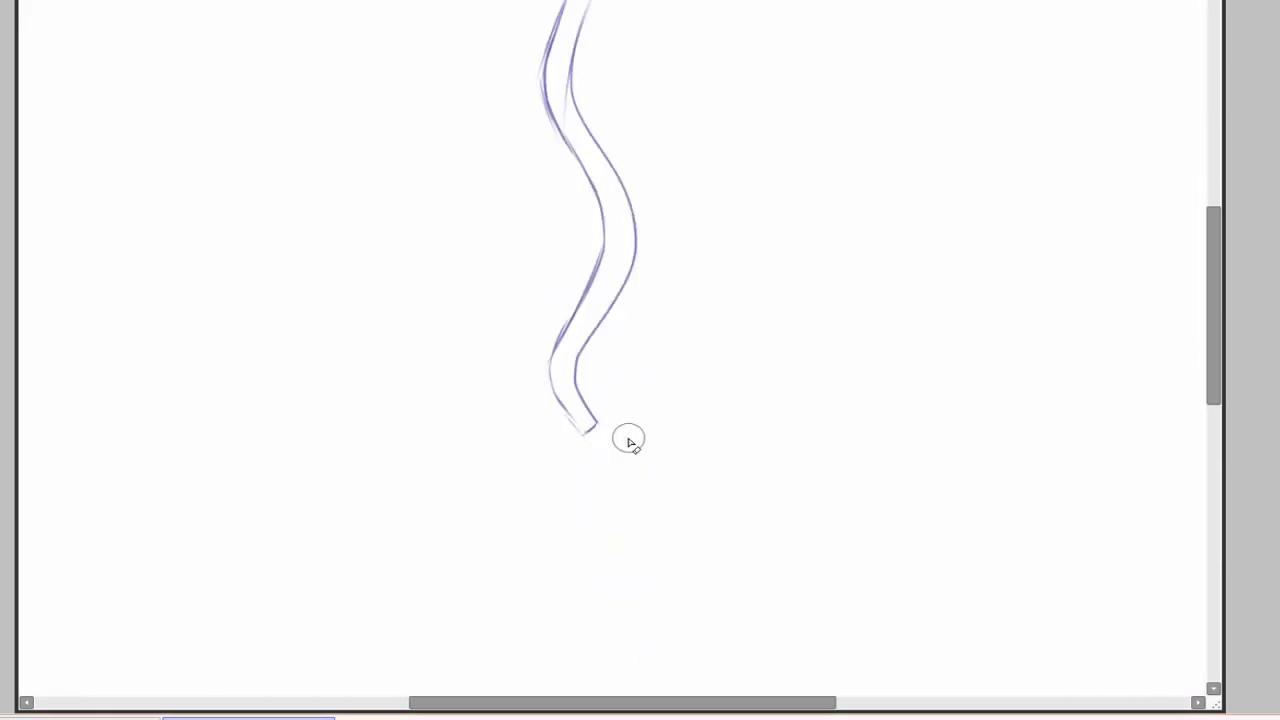
key(ctrl+minus)
Step: Sketch a notched oval pod beside the spine and join it to the spine with a curved, sectioned arm
drag(484, 321, 592, 300)
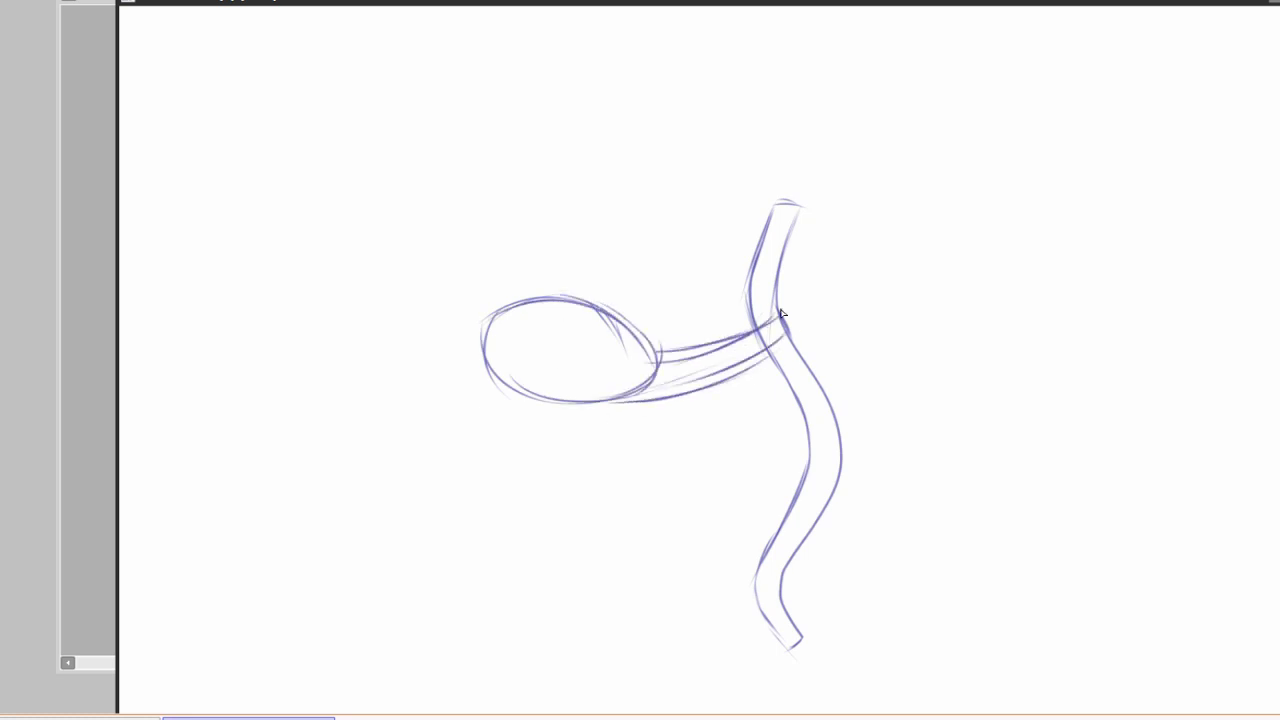
drag(508, 368, 478, 432)
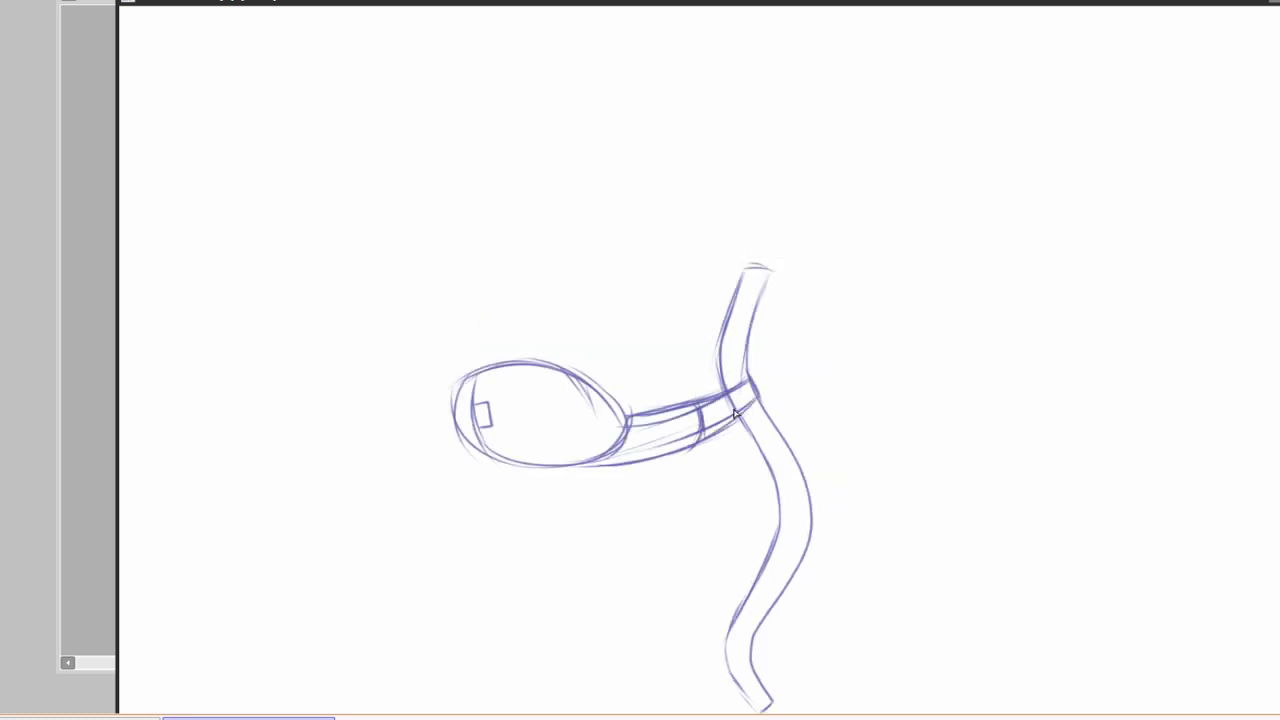
Step: Divide the upper part of the spine into rounded block segments down to the arm junction
key(bracketright)
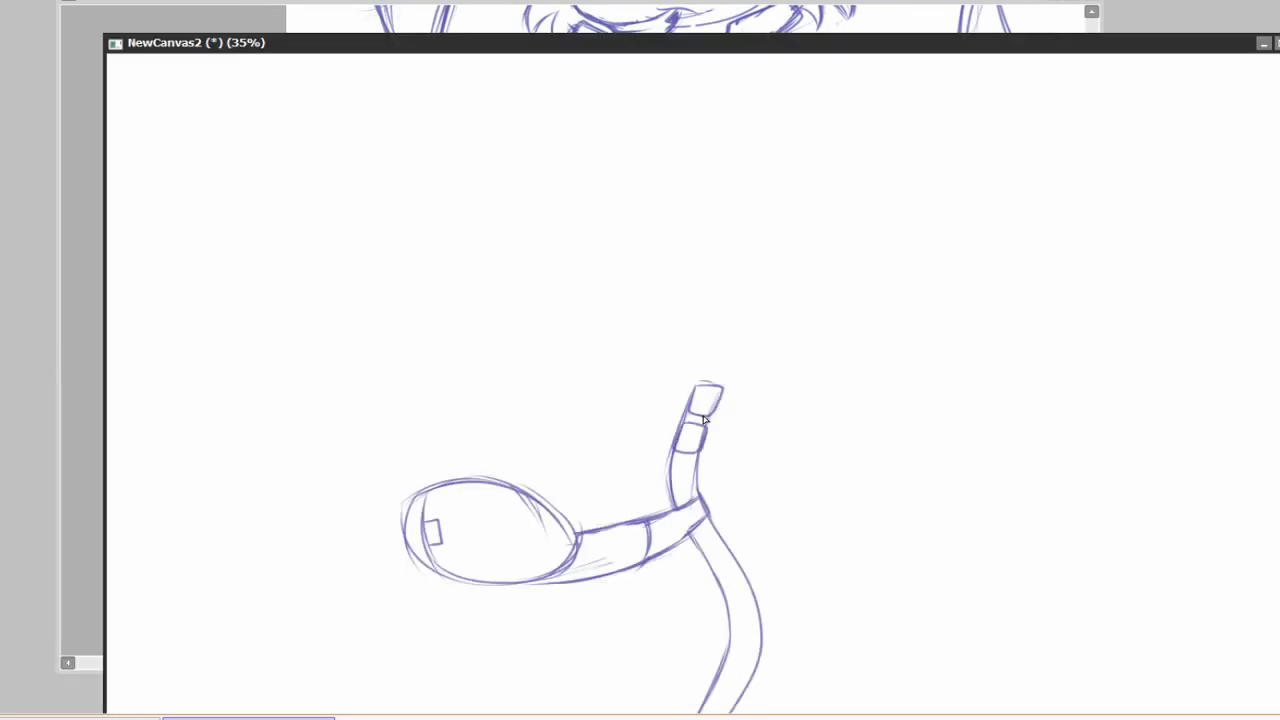
drag(703, 420, 700, 376)
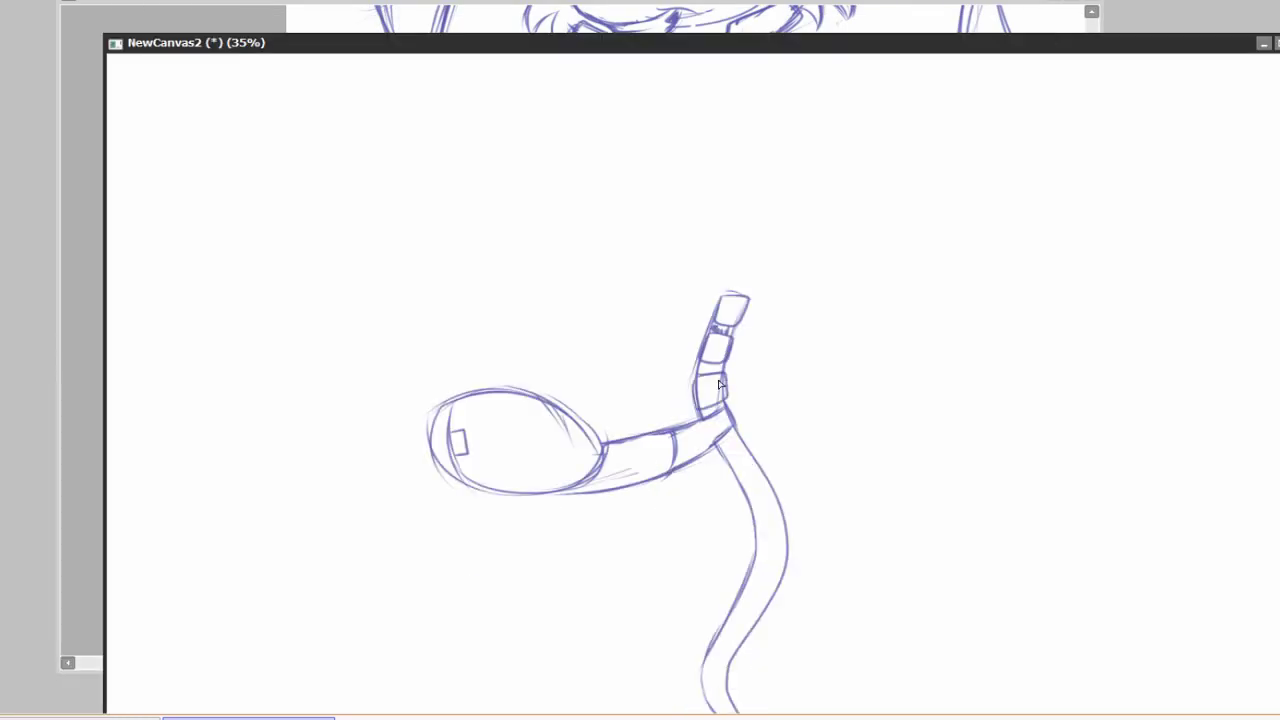
drag(714, 437, 735, 384)
drag(668, 442, 645, 459)
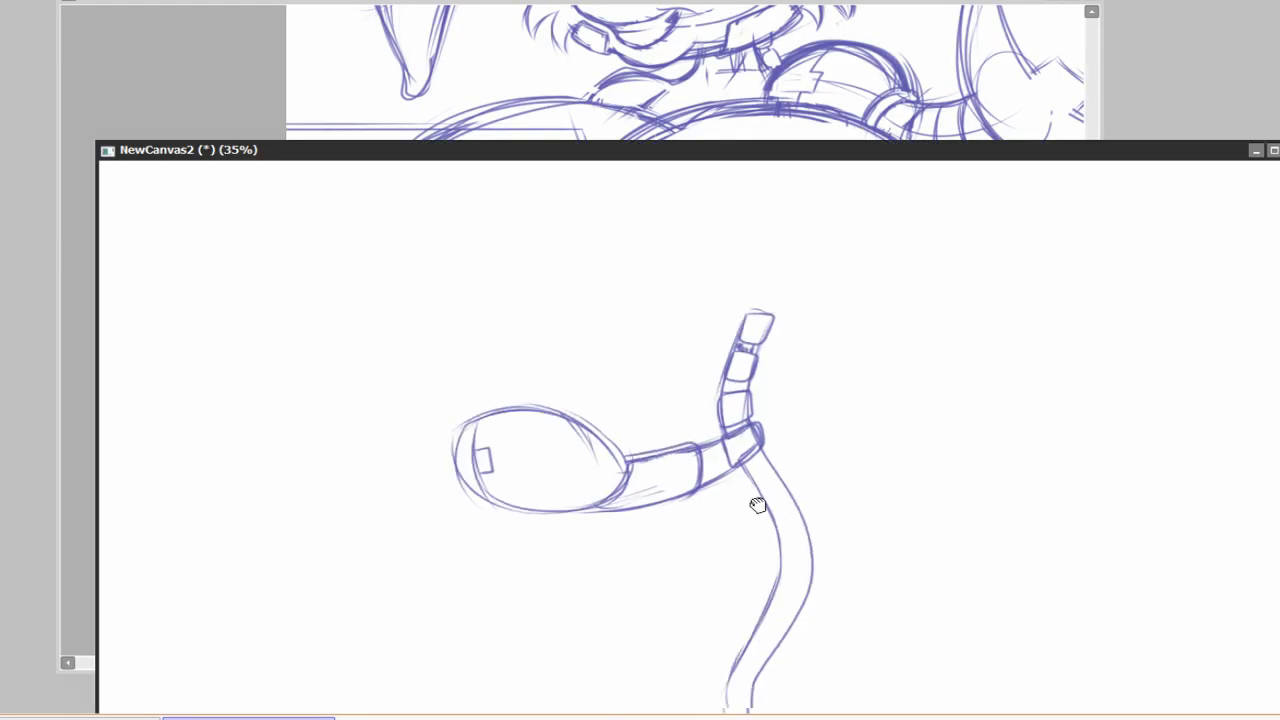
Step: Continue the block segments down the spine below the arm junction
drag(750, 463, 795, 365)
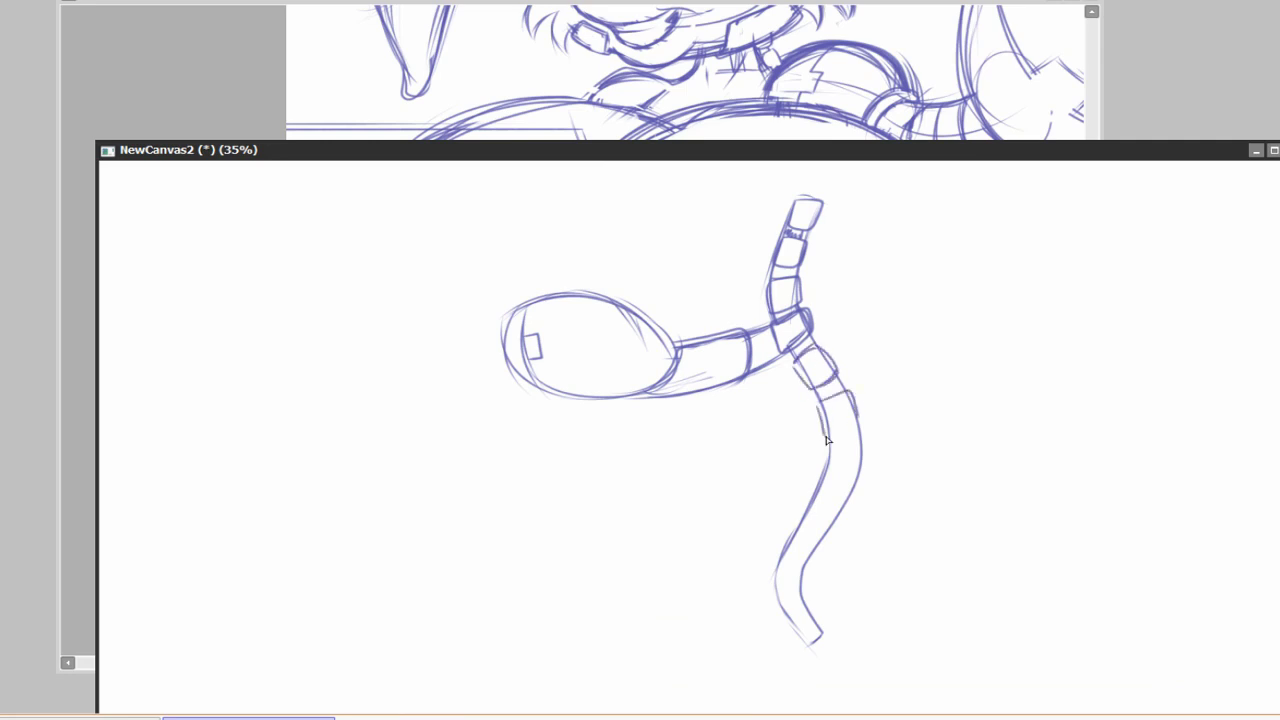
drag(827, 440, 811, 410)
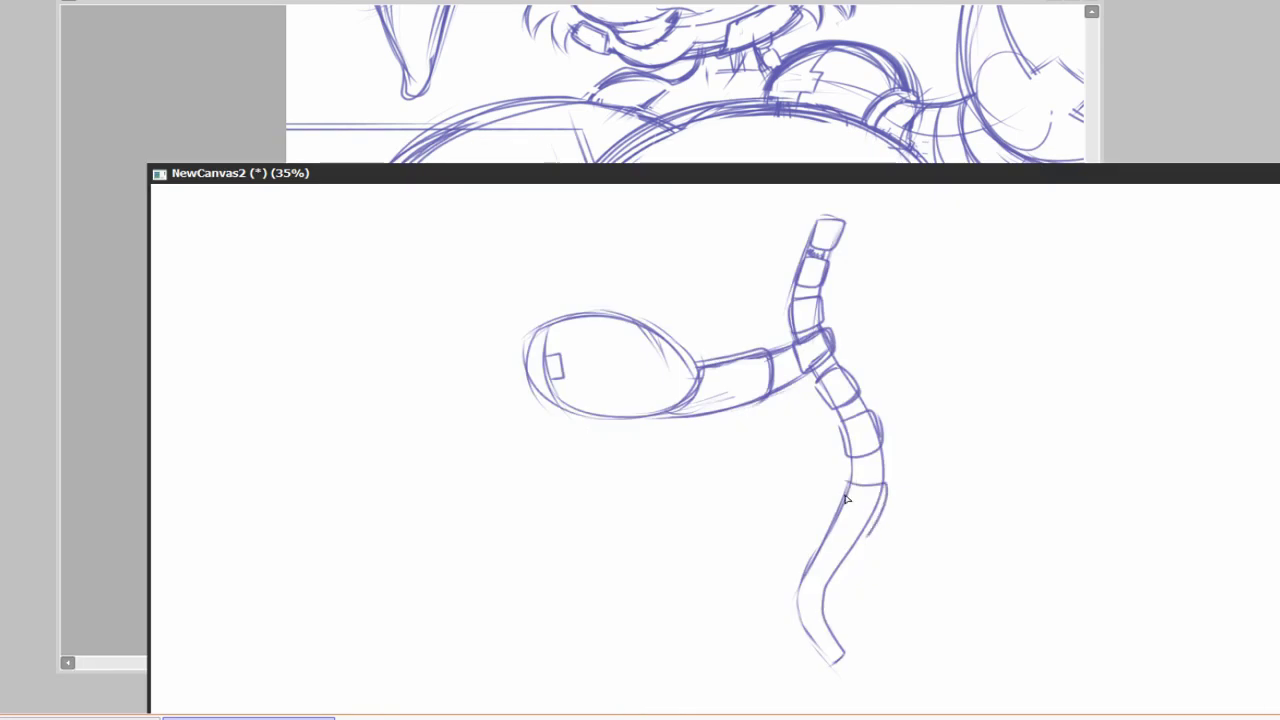
drag(766, 310, 783, 470)
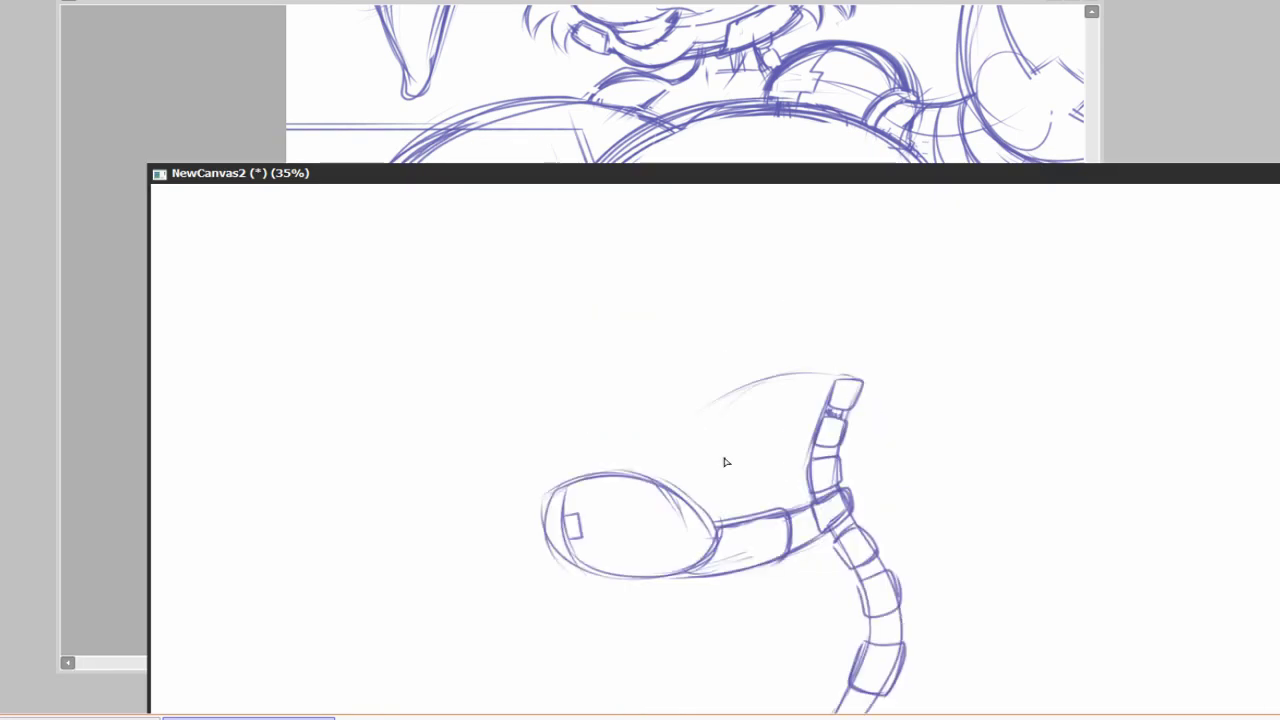
Step: Try to sketch large rounded body outlines around the pod and spine
drag(510, 498, 763, 420)
drag(508, 465, 760, 420)
mouse_move(866, 335)
mouse_down()
mouse_move(815, 370)
mouse_move(811, 445)
mouse_up()
mouse_move(787, 487)
mouse_down()
mouse_move(799, 525)
mouse_move(718, 354)
mouse_move(787, 174)
mouse_move(785, 428)
mouse_move(709, 434)
mouse_move(977, 440)
mouse_up()
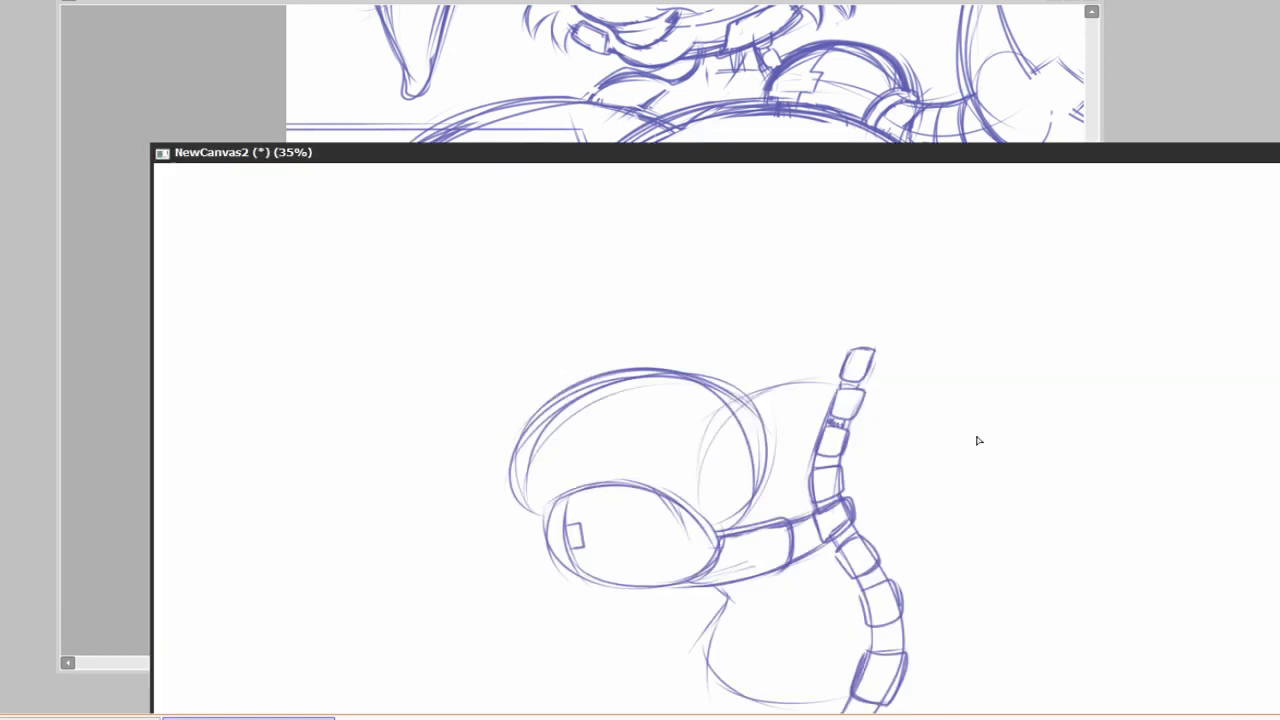
Step: Draw an angular head plate above the spine and link it to the top segment with a small joint
drag(841, 124, 857, 51)
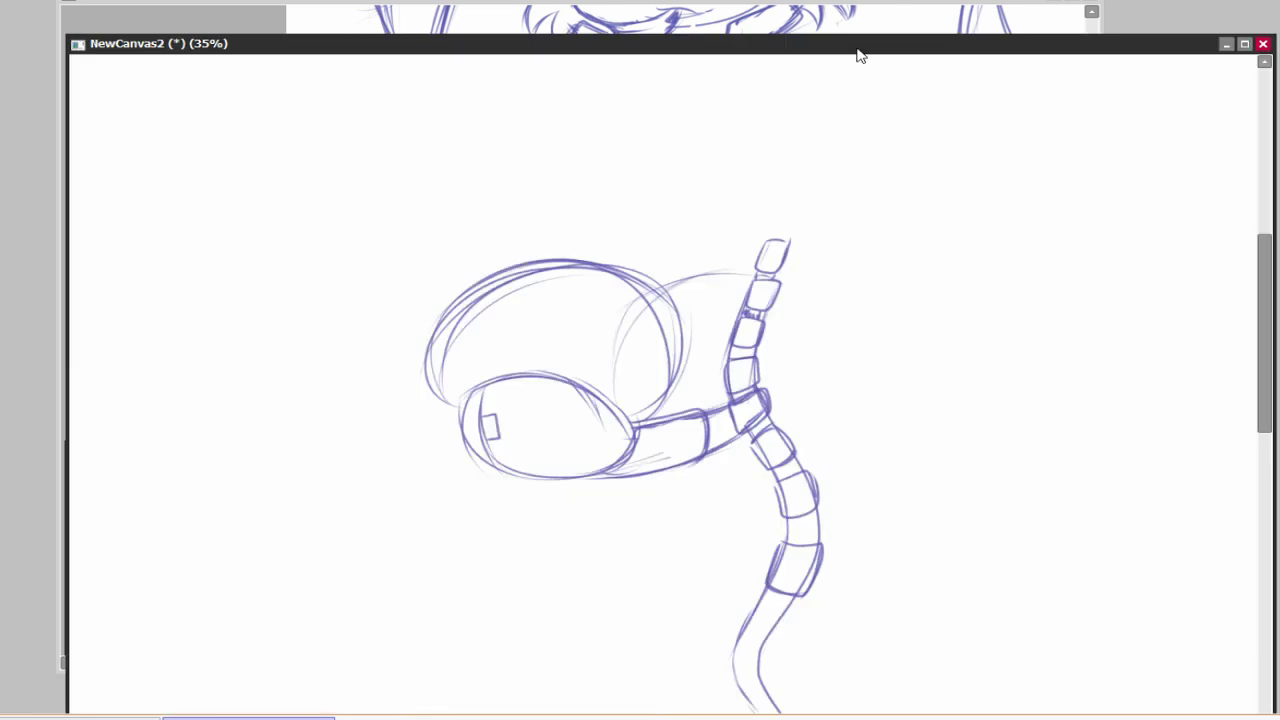
scroll(740, 339, up, 3)
drag(662, 364, 737, 342)
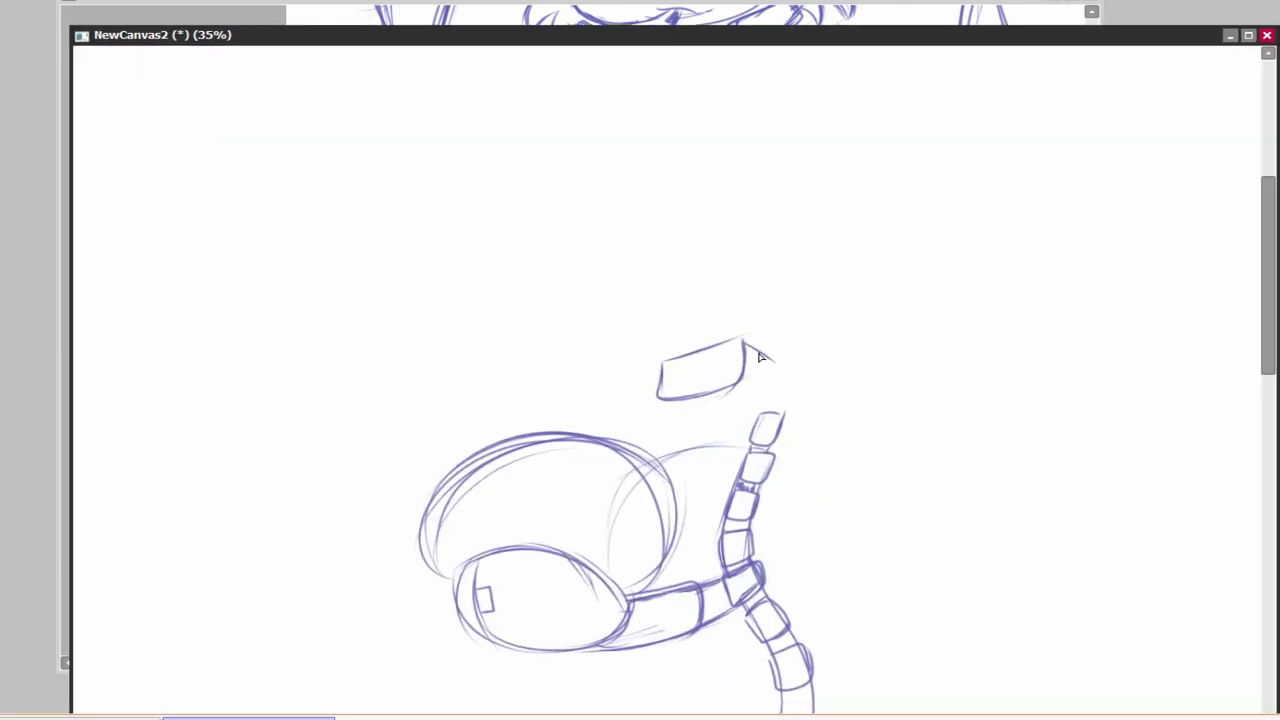
drag(770, 383, 807, 369)
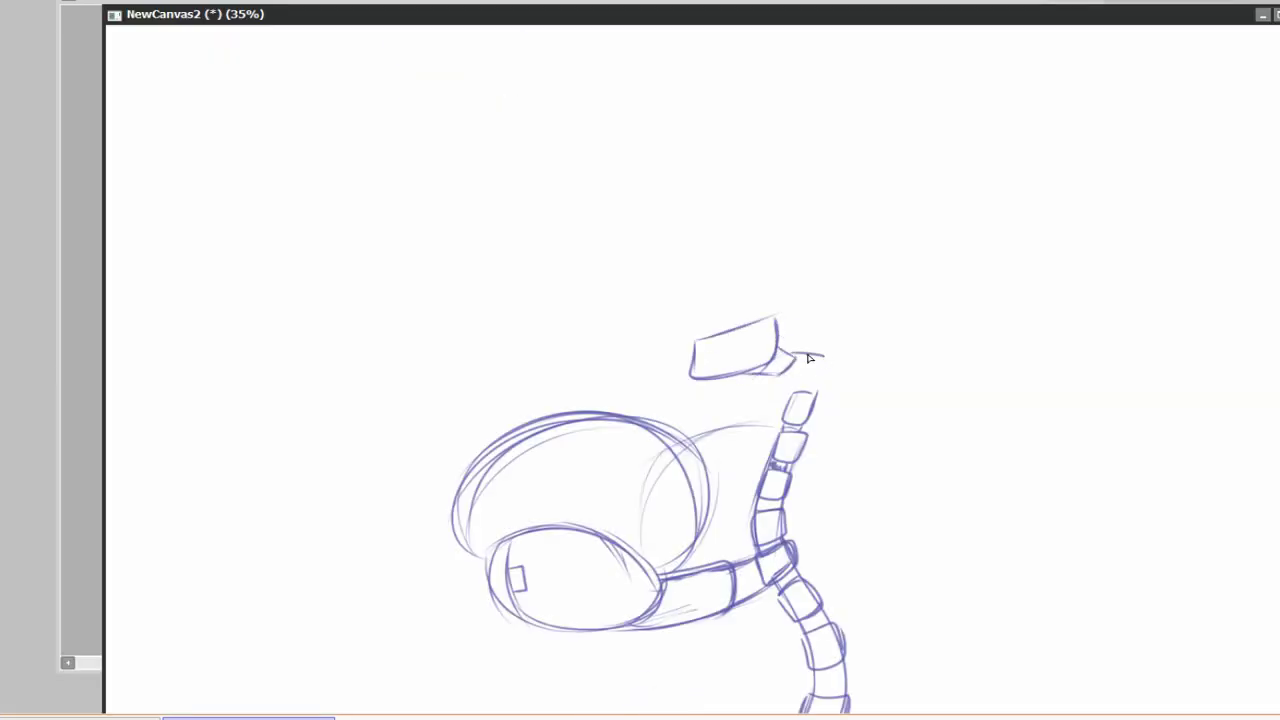
scroll(814, 397, down, 2)
scroll(815, 322, down, 1)
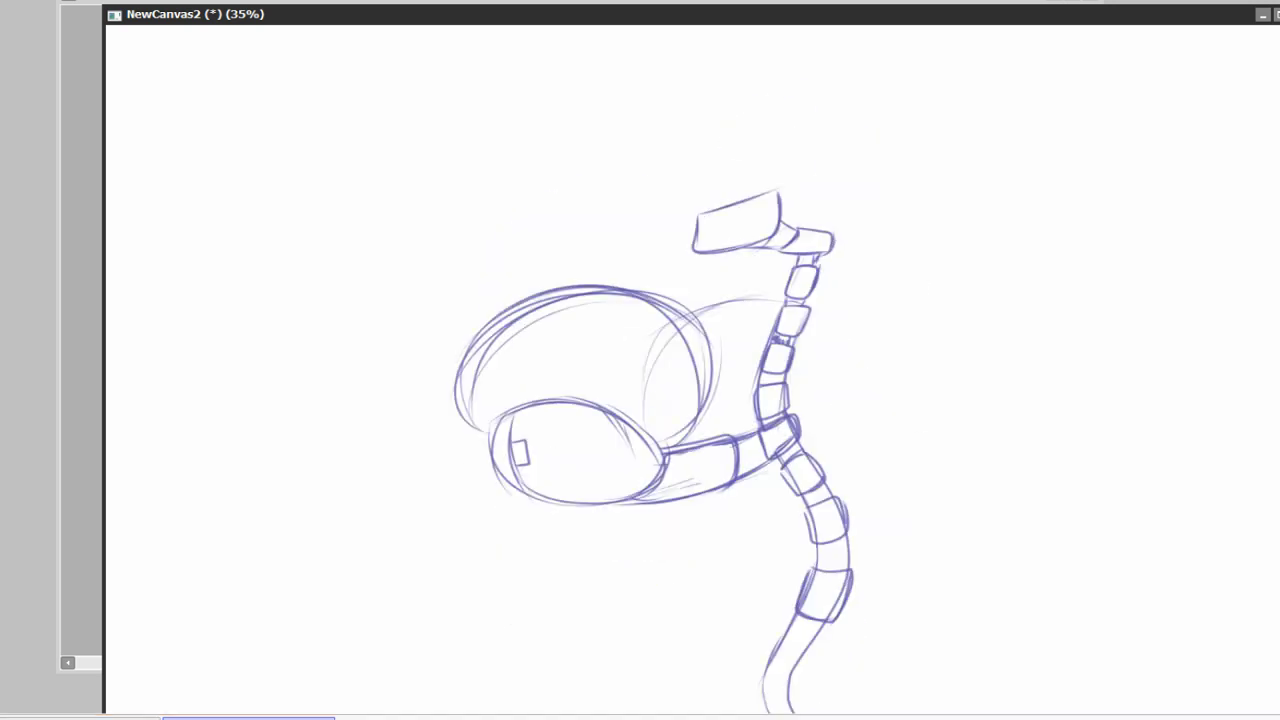
Step: Remove the rounded body outlines and divide the remaining lower spine into segments down to its tip
mouse_move(470, 395)
mouse_down()
mouse_move(694, 380)
mouse_move(441, 415)
mouse_up()
drag(978, 571, 951, 426)
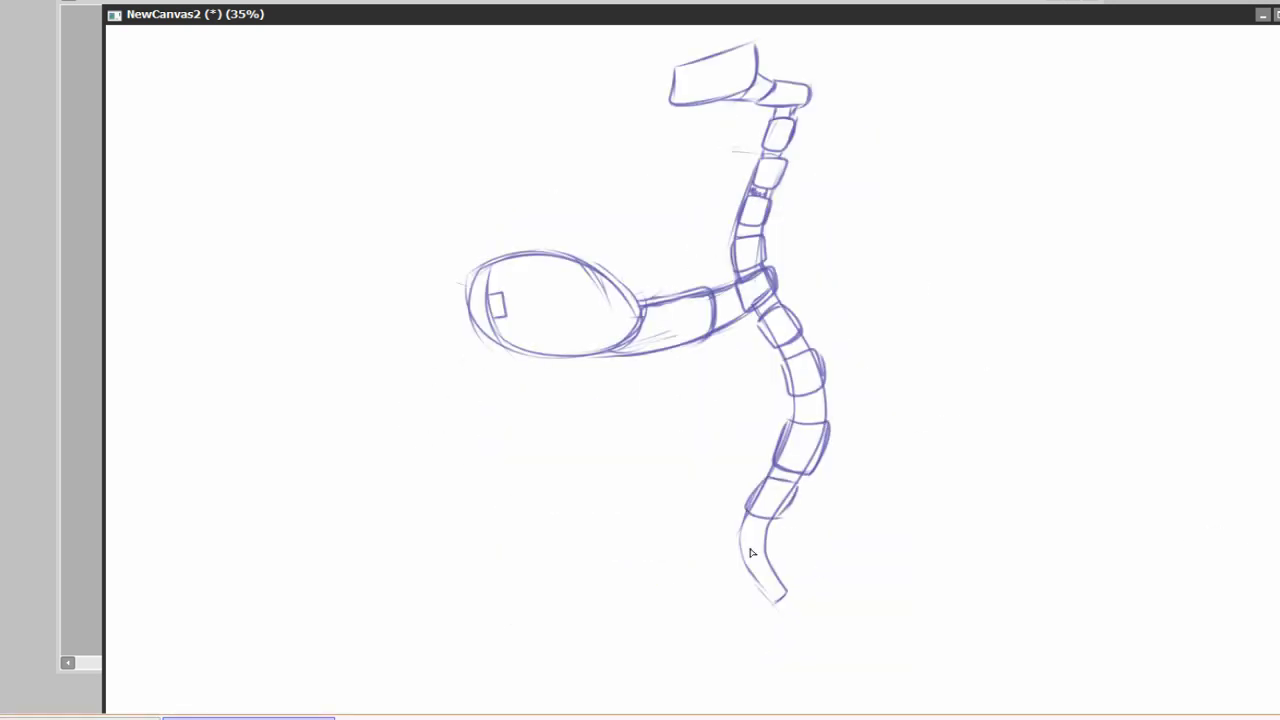
scroll(760, 589, up, 3)
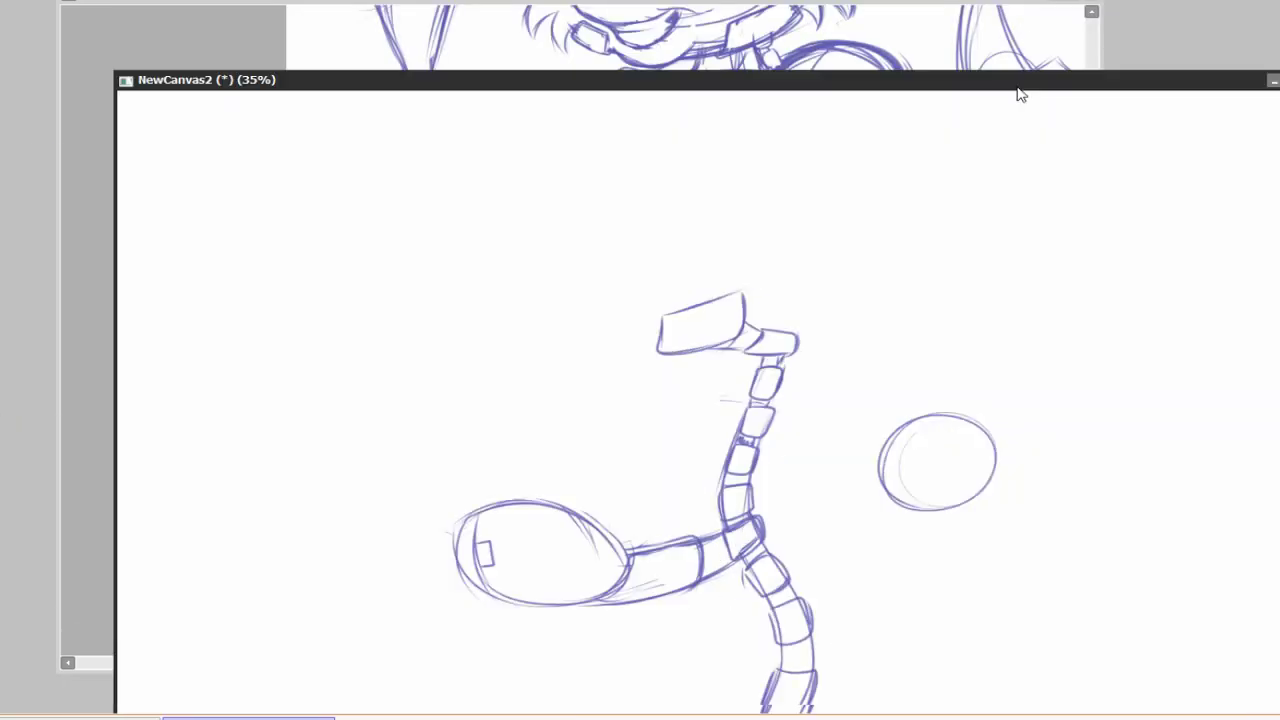
Step: Draw a ball joint seated in a socket with a short cylindrical shaft beside the spine
mouse_move(900, 298)
mouse_down()
mouse_move(929, 394)
mouse_move(887, 274)
mouse_up()
scroll(929, 394, down, 2)
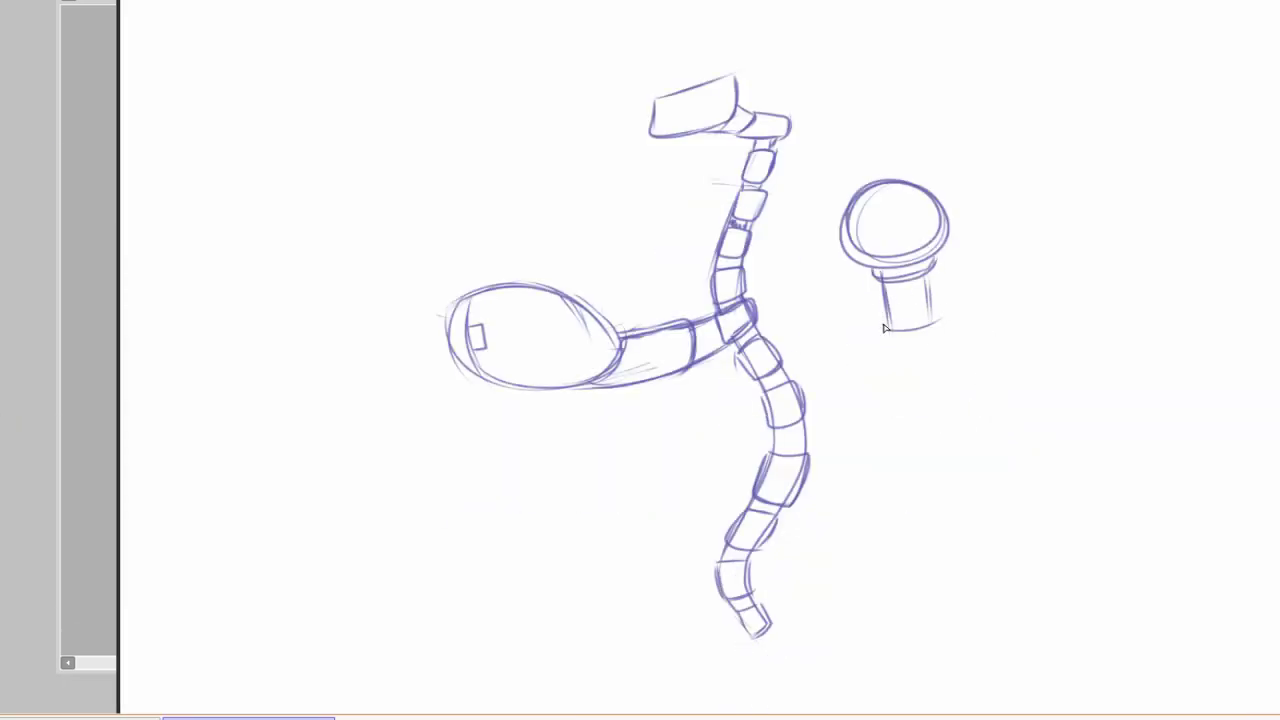
drag(898, 322, 930, 342)
Step: Copy the mechanical skeleton sketch and paste it into the rabbit drawing
drag(763, 417, 900, 310)
mouse_move(663, 40)
mouse_down()
mouse_move(271, 534)
mouse_move(886, 69)
mouse_up()
click(871, 286)
scroll(958, 330, down, 3)
key(ctrl+v)
Step: Distort the pasted skeleton into a slanted perspective that leans with the inset panel
key(ctrl+t)
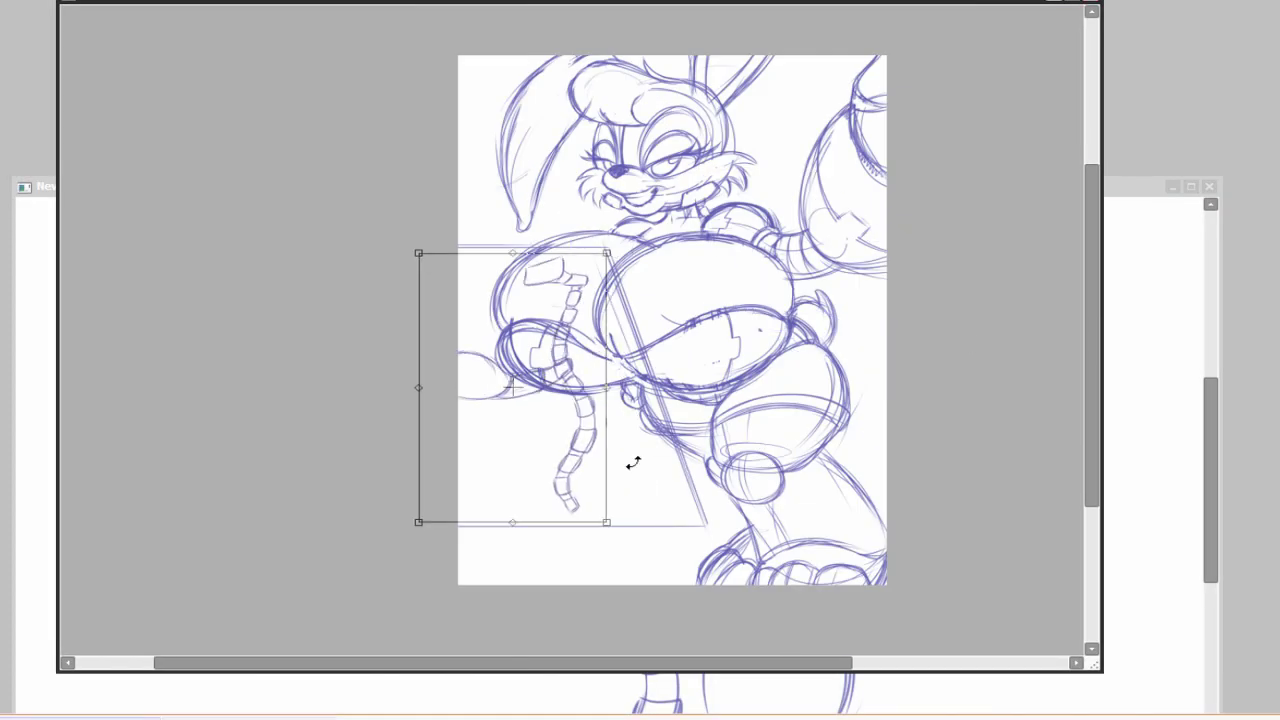
drag(609, 523, 686, 528)
drag(409, 246, 341, 256)
drag(420, 528, 401, 536)
drag(609, 510, 580, 508)
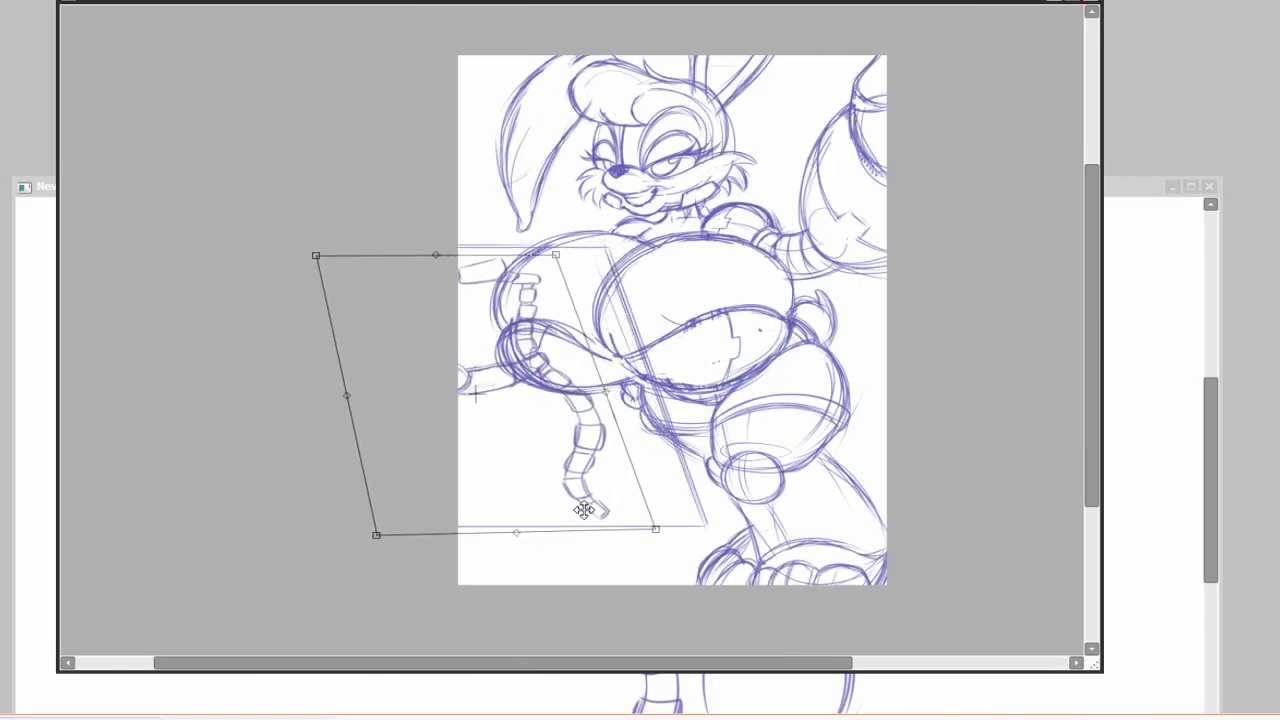
key(Return)
Step: Reshape the skeleton again so its transform corners line up with the inset panel's slanted edge and base line
key(ctrl+plus)
key(ctrl+plus)
key(ctrl+minus)
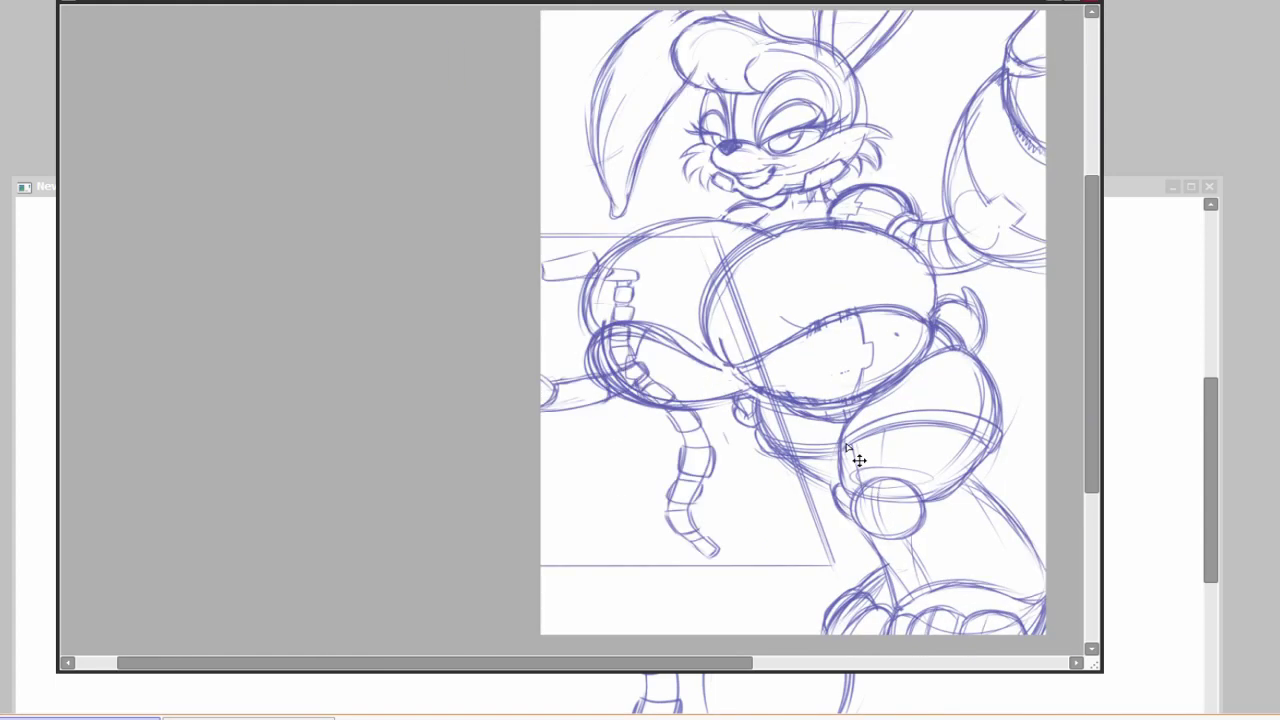
key(ctrl+t)
drag(771, 557, 836, 567)
drag(485, 240, 466, 231)
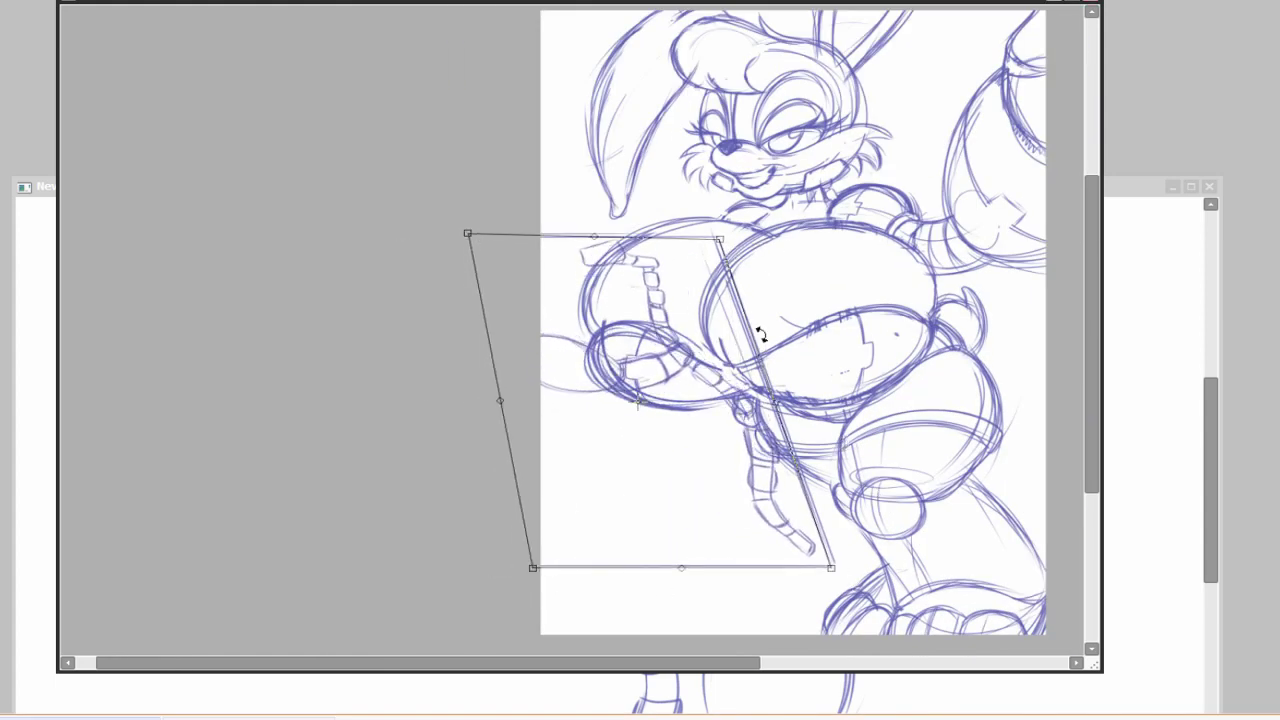
drag(520, 566, 517, 571)
key(Return)
Step: Transform the skeleton once more, shifting its spine away from the panel's slanted edge
key(ctrl+t)
drag(779, 501, 634, 434)
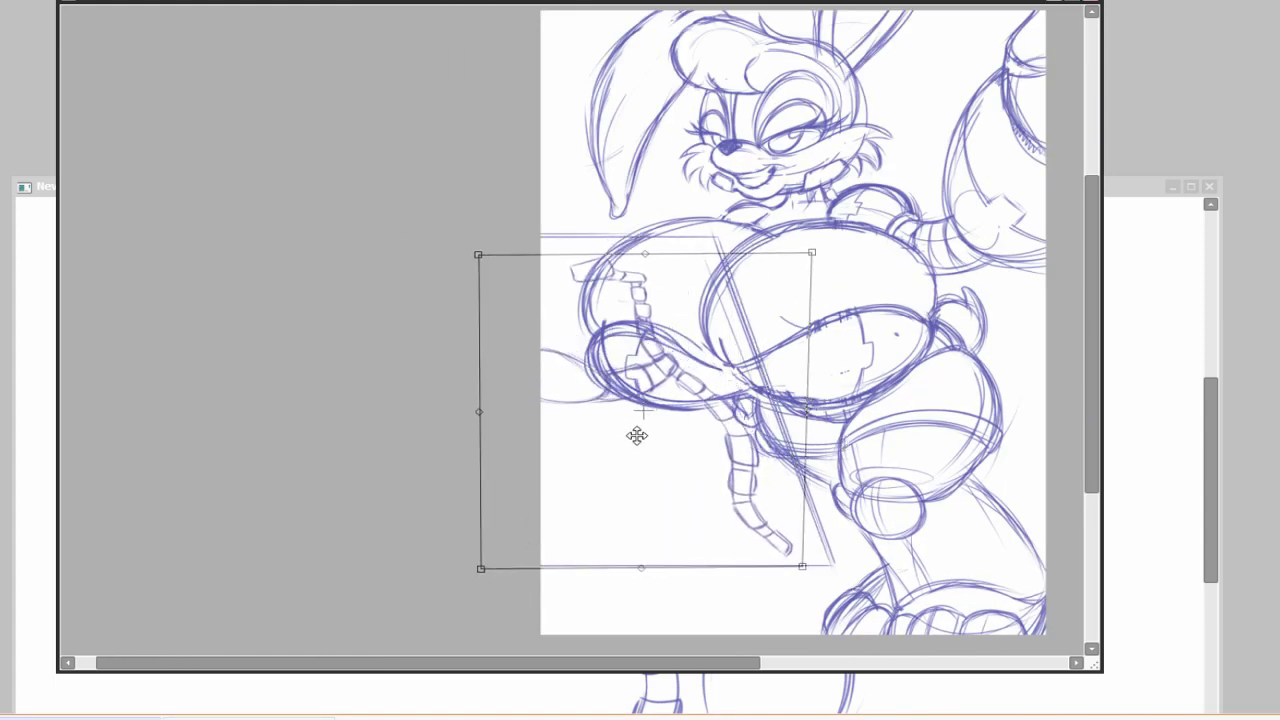
key(Return)
Step: Examine the skeleton's placement against the inset panel and the rabbit's body, up close and at full view
key(ctrl+plus)
key(ctrl+plus)
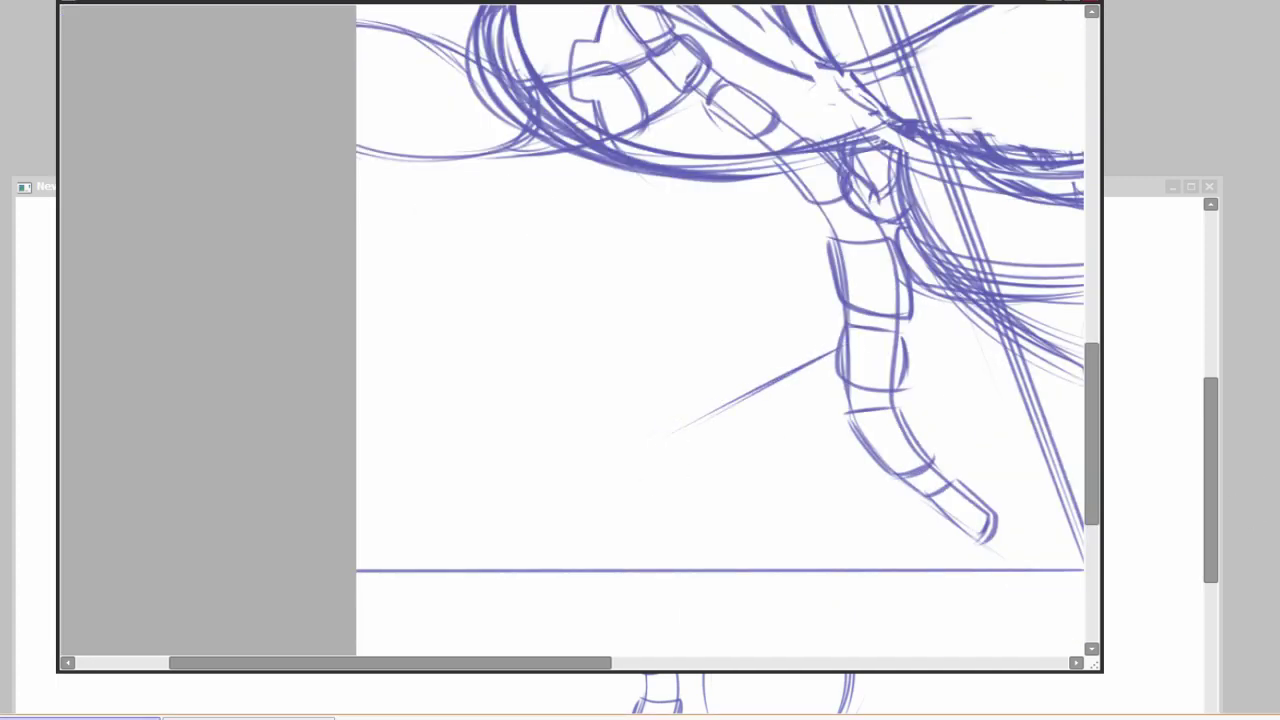
click(1134, 191)
scroll(748, 394, down, 3)
key(ctrl+minus)
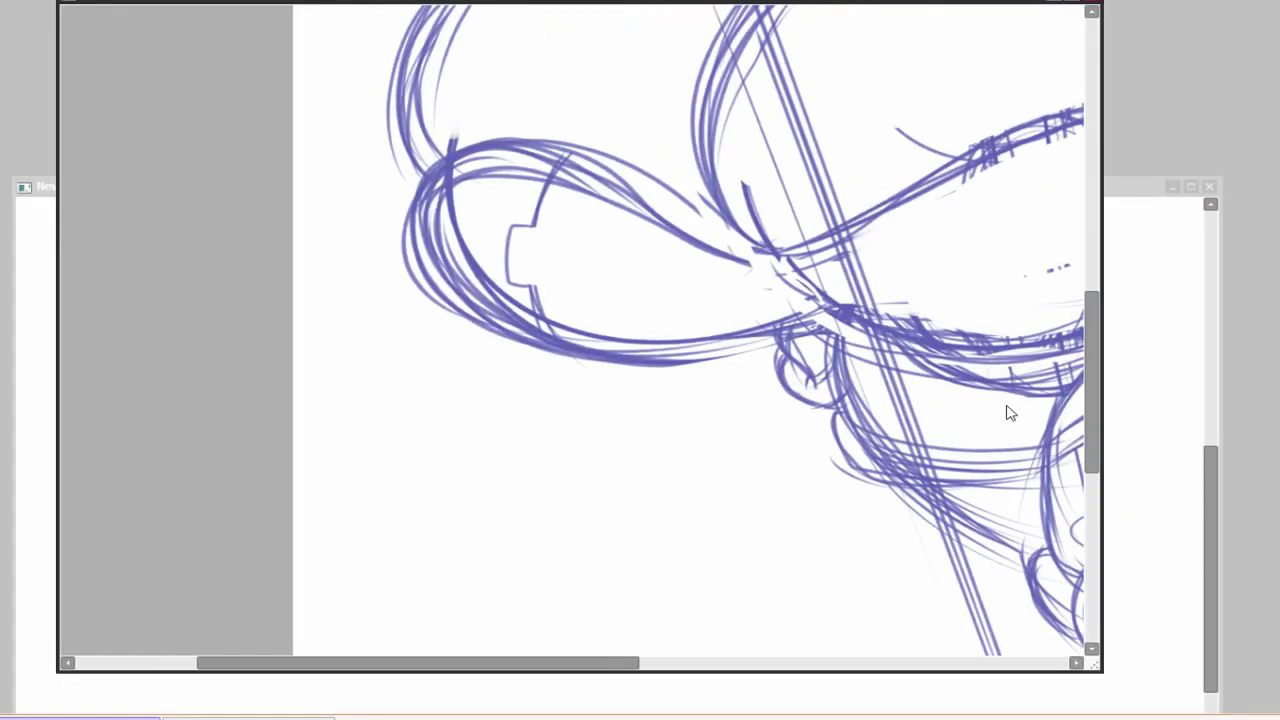
key(ctrl+minus)
key(ctrl+minus)
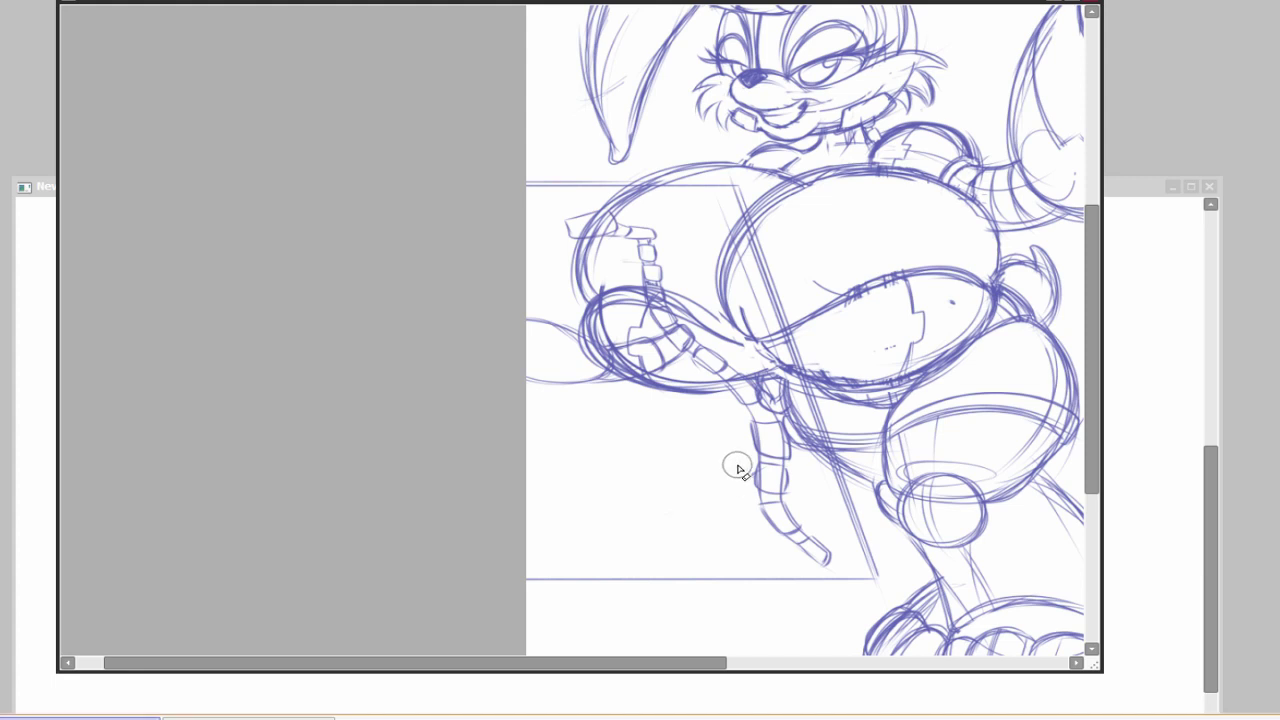
scroll(1014, 509, down, 1)
key(ctrl+plus)
key(ctrl+minus)
key(ctrl+minus)
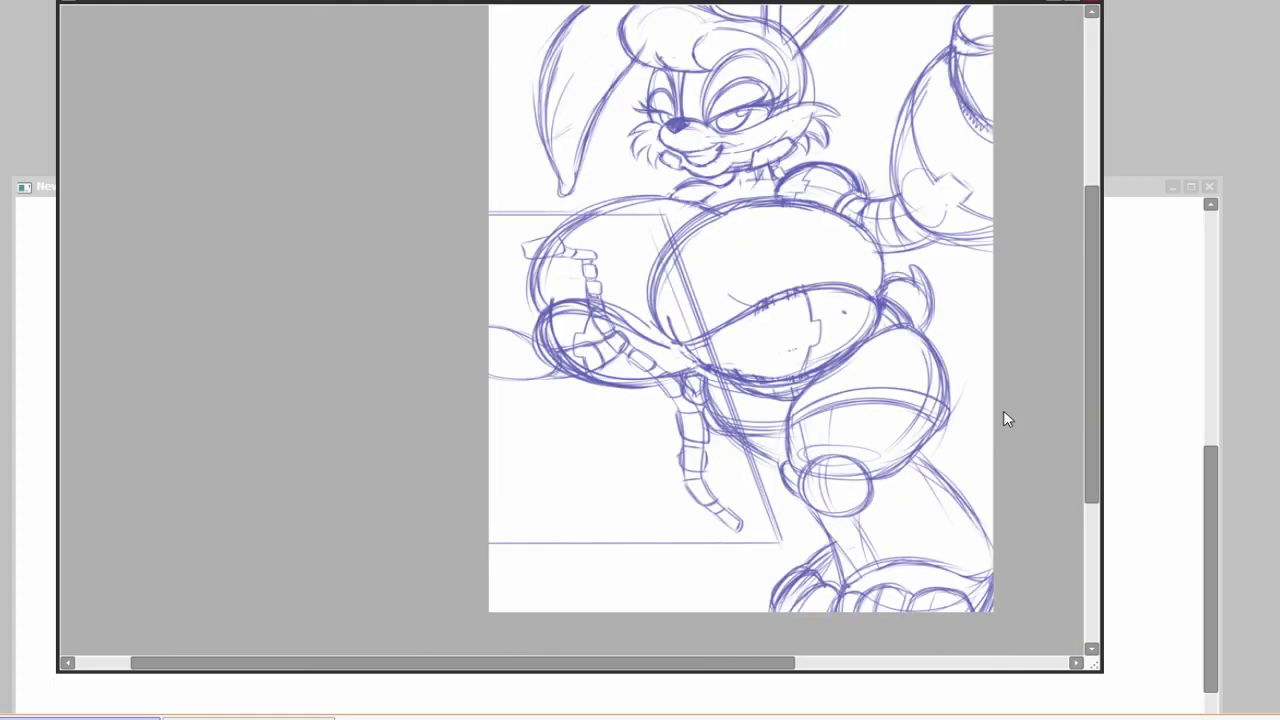
Step: Shift the skeleton further left inside the inset panel and add a short perspective-guided edge at the panel's lower left corner
drag(1003, 418, 686, 451)
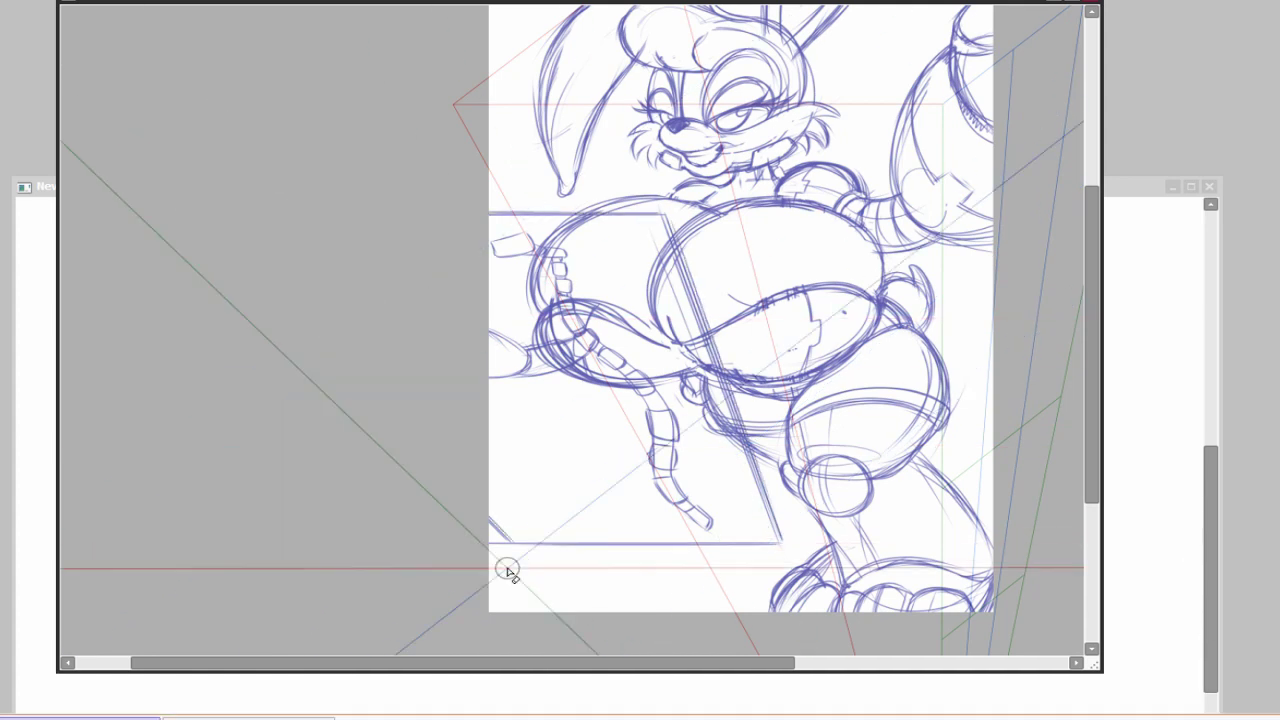
key(ctrl+z)
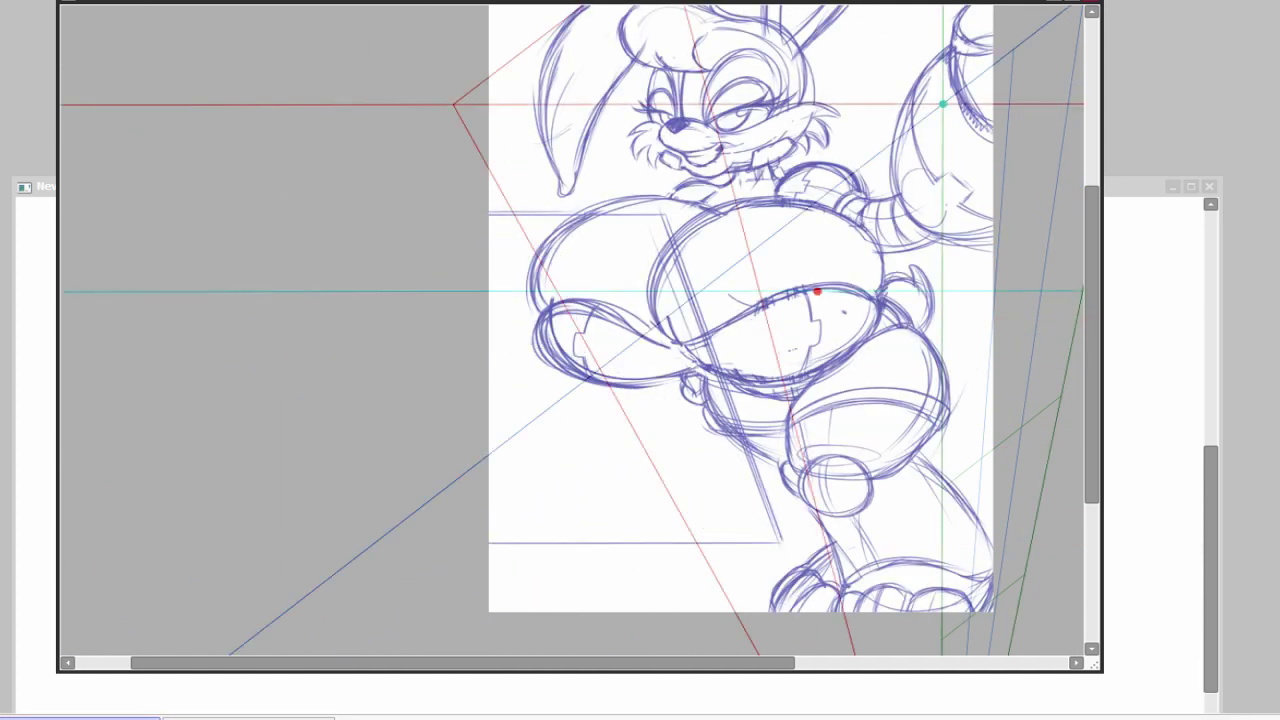
key(ctrl+y)
drag(817, 291, 737, 396)
scroll(923, 525, down, 2)
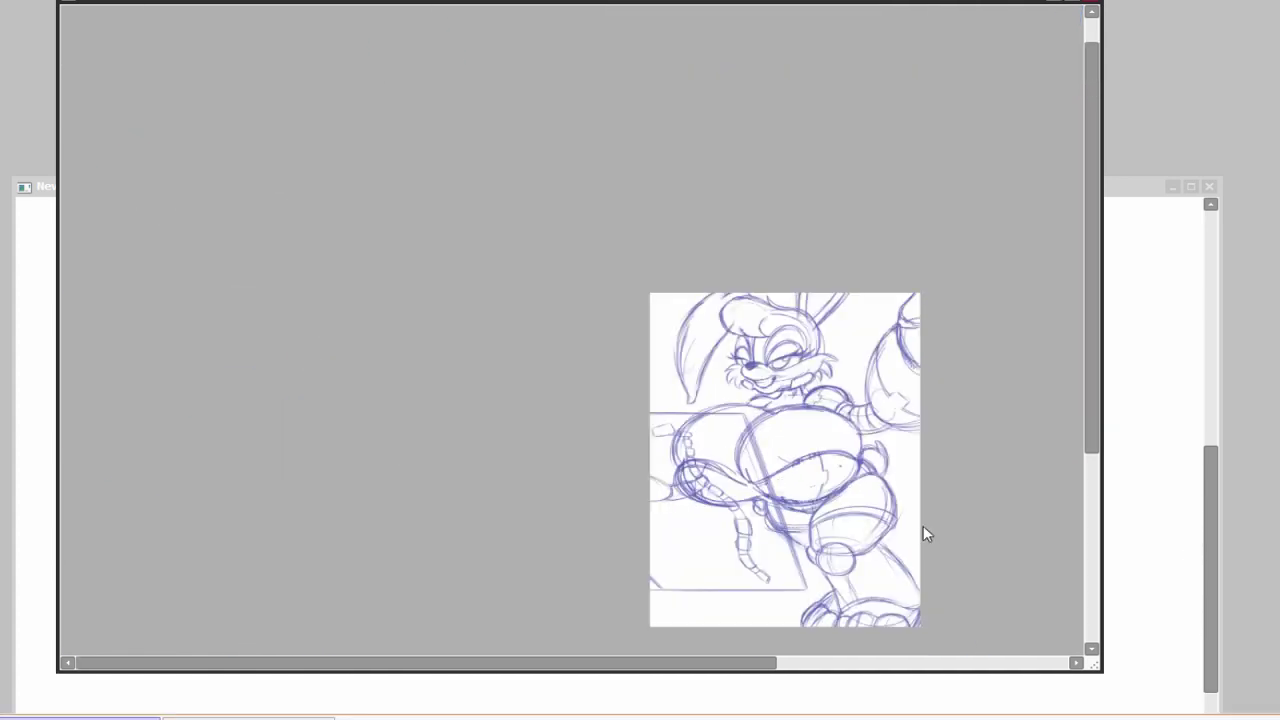
Step: Fade the sketch and ink the inner curl of the forehead hair with a tapered black line
scroll(737, 409, up, 6)
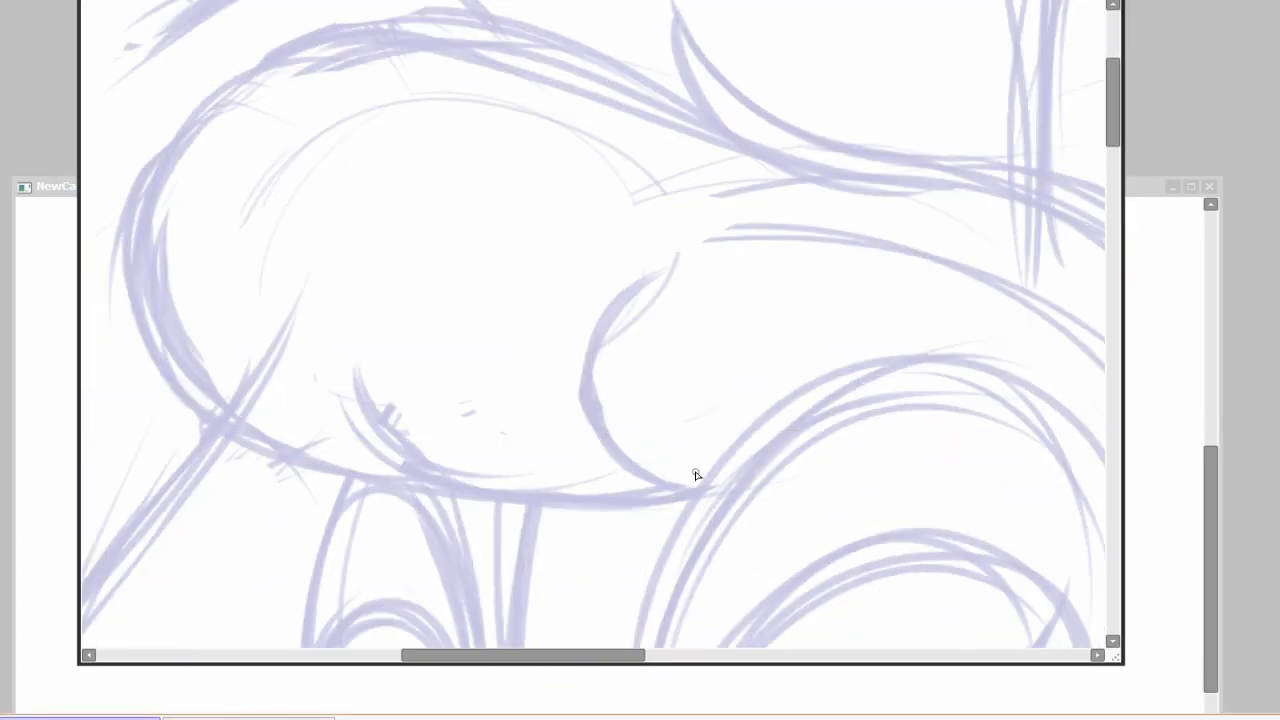
drag(703, 491, 690, 262)
drag(866, 408, 1009, 366)
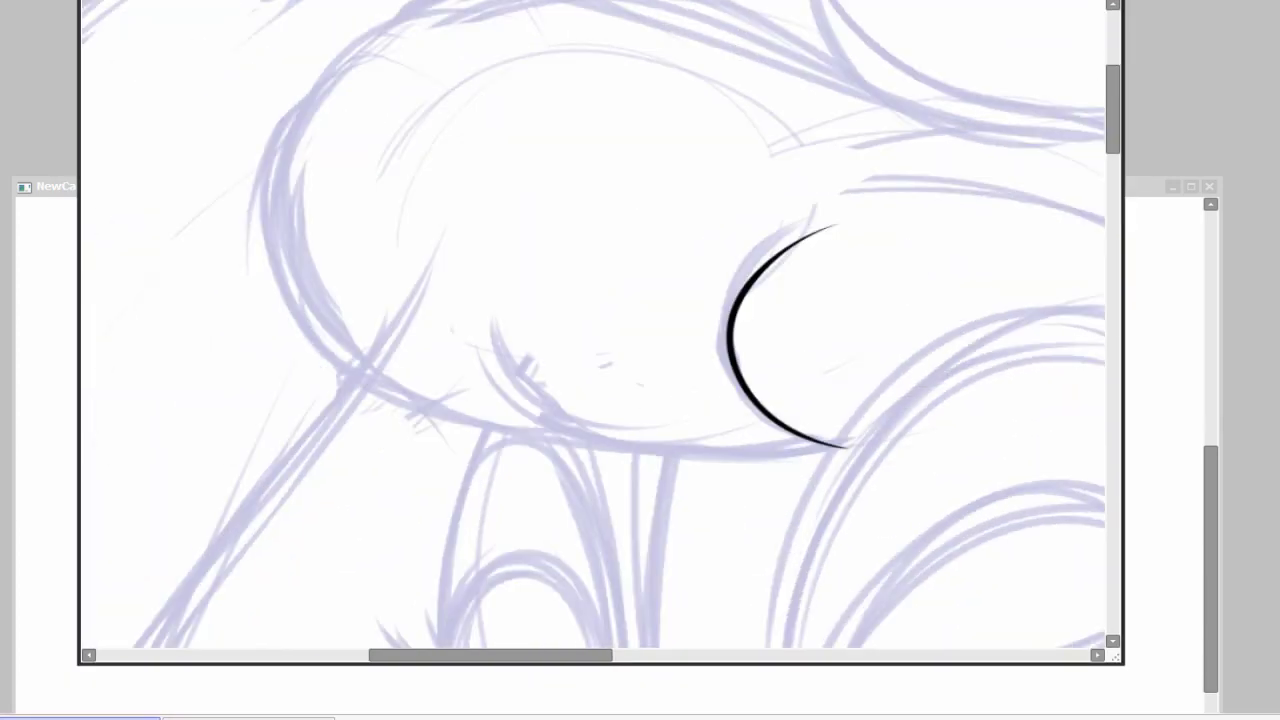
scroll(794, 386, up, 2)
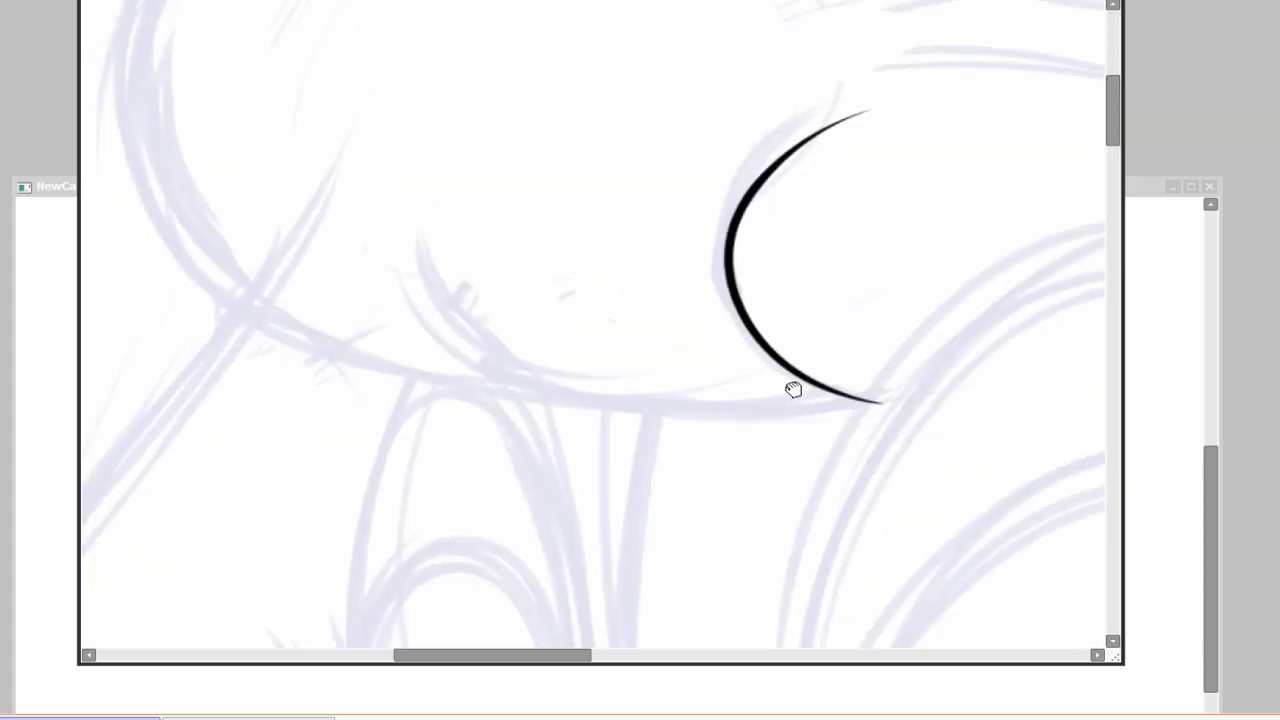
Step: Ink the lower curve of the fringe so it meets the curl in a sharp point above the eye
mouse_move(794, 386)
mouse_down()
mouse_move(820, 426)
mouse_move(780, 471)
mouse_move(293, 213)
mouse_up()
drag(740, 471, 692, 318)
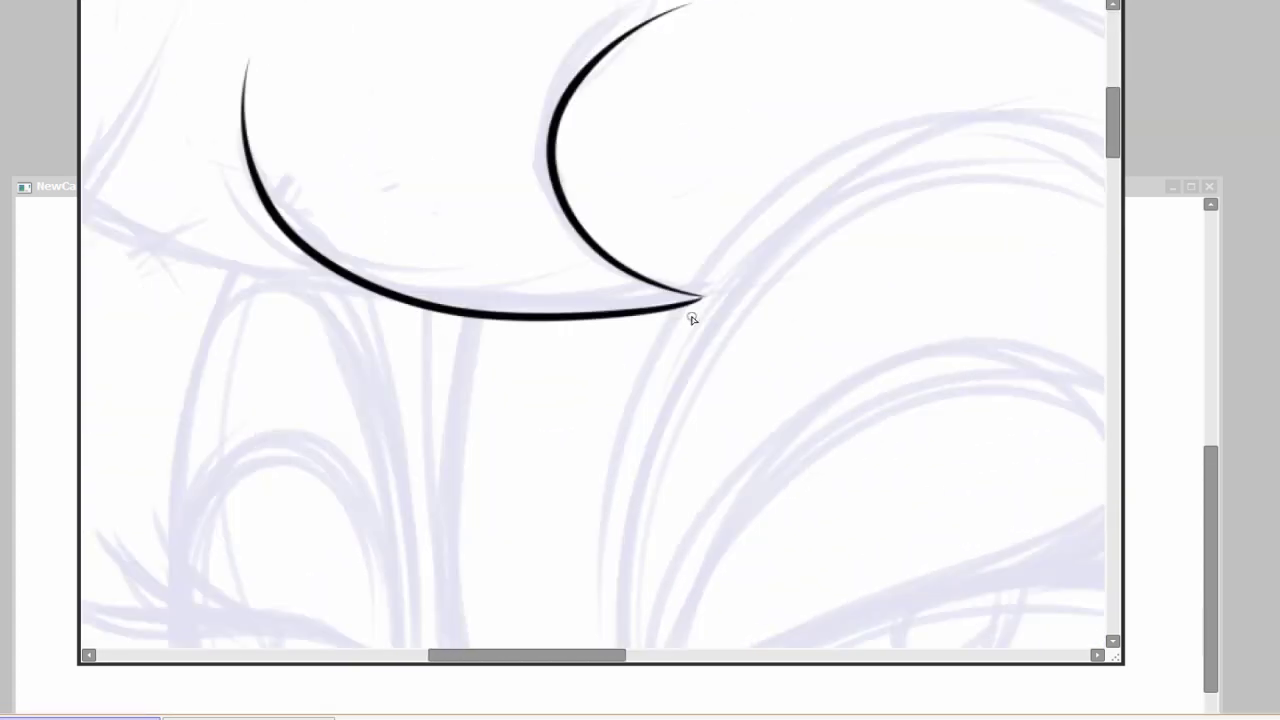
scroll(869, 297, up, 2)
key(ctrl+z)
scroll(873, 450, down, 2)
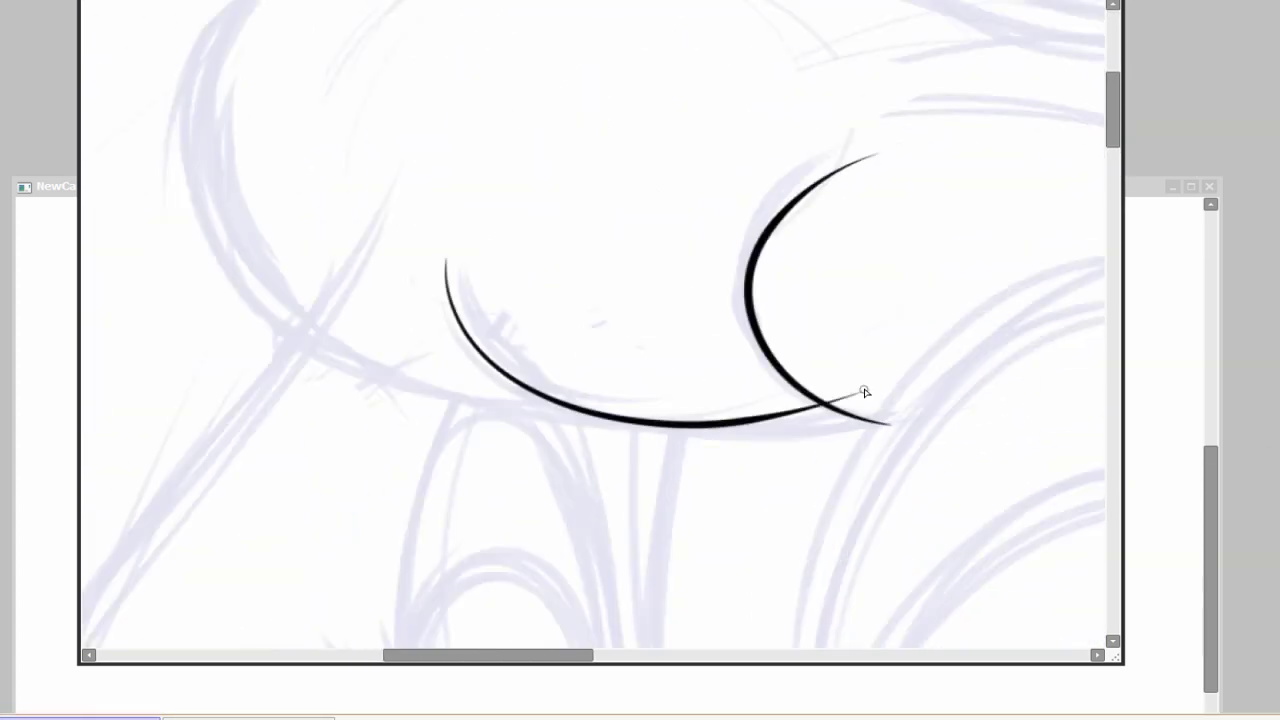
key(ctrl+z)
drag(871, 428, 471, 200)
scroll(714, 180, up, 3)
drag(714, 180, 779, 328)
scroll(897, 305, down, 3)
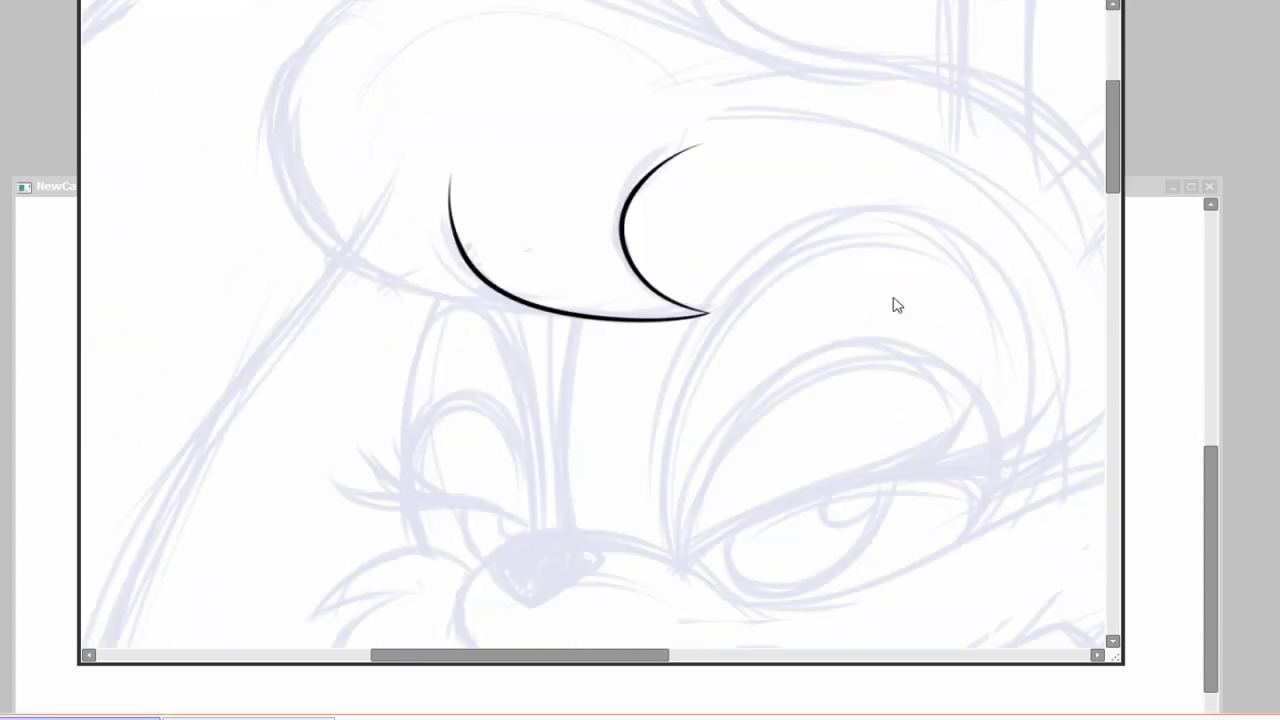
Step: Ink the lower muzzle curve and the open smile with its upturned cheek crease
scroll(897, 305, up, 3)
drag(390, 288, 834, 394)
key(ctrl+z)
drag(410, 270, 800, 391)
mouse_move(800, 391)
mouse_down()
mouse_move(690, 310)
mouse_move(785, 172)
mouse_up()
drag(780, 160, 980, 218)
drag(560, 235, 802, 295)
key(ctrl+z)
Step: Shape both inner corners of the open mouth and fill them solid black
scroll(891, 289, up, 2)
scroll(891, 289, up, 2)
mouse_move(186, 243)
mouse_down()
mouse_move(729, 337)
mouse_move(857, 120)
mouse_up()
key(ctrl+z)
drag(971, 243, 994, 343)
mouse_move(840, 228)
mouse_down()
mouse_move(845, 343)
mouse_move(899, 314)
mouse_up()
drag(352, 350, 408, 410)
drag(345, 350, 398, 410)
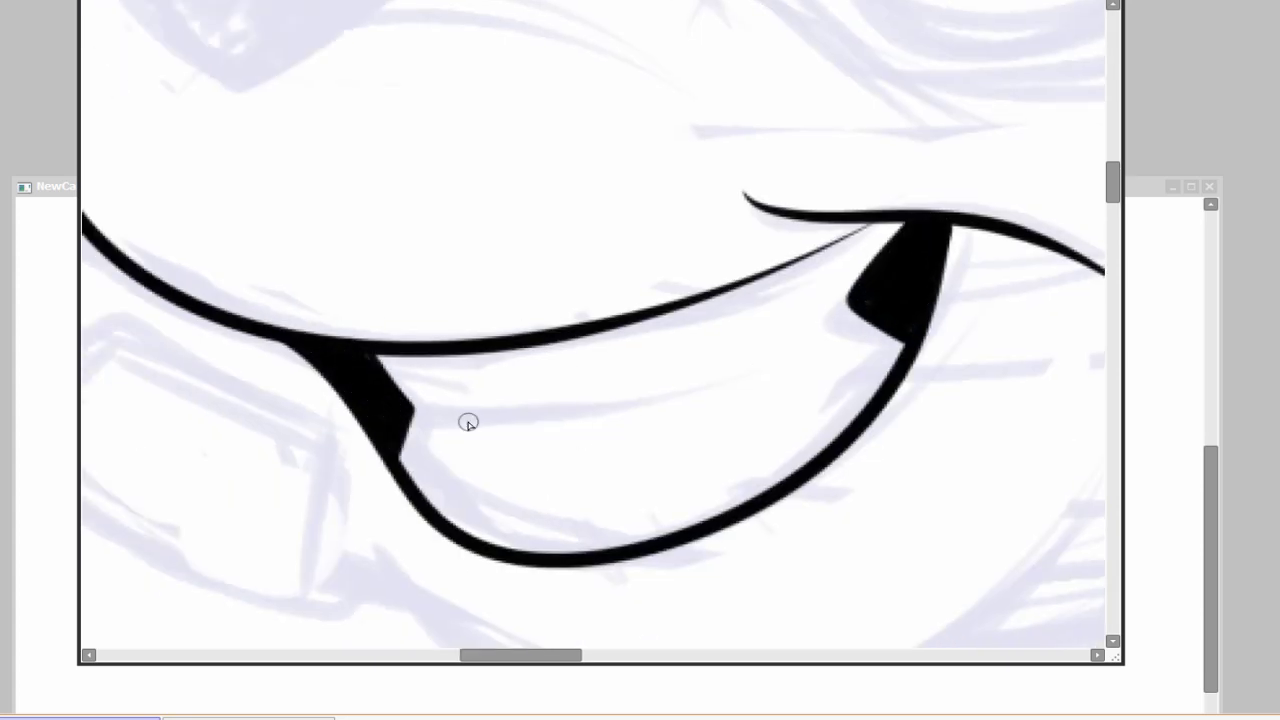
Step: Ink the teeth line inside the mouth and the chin curve beneath it
drag(700, 399, 410, 430)
scroll(980, 237, down, 3)
scroll(840, 374, up, 1)
scroll(737, 432, up, 3)
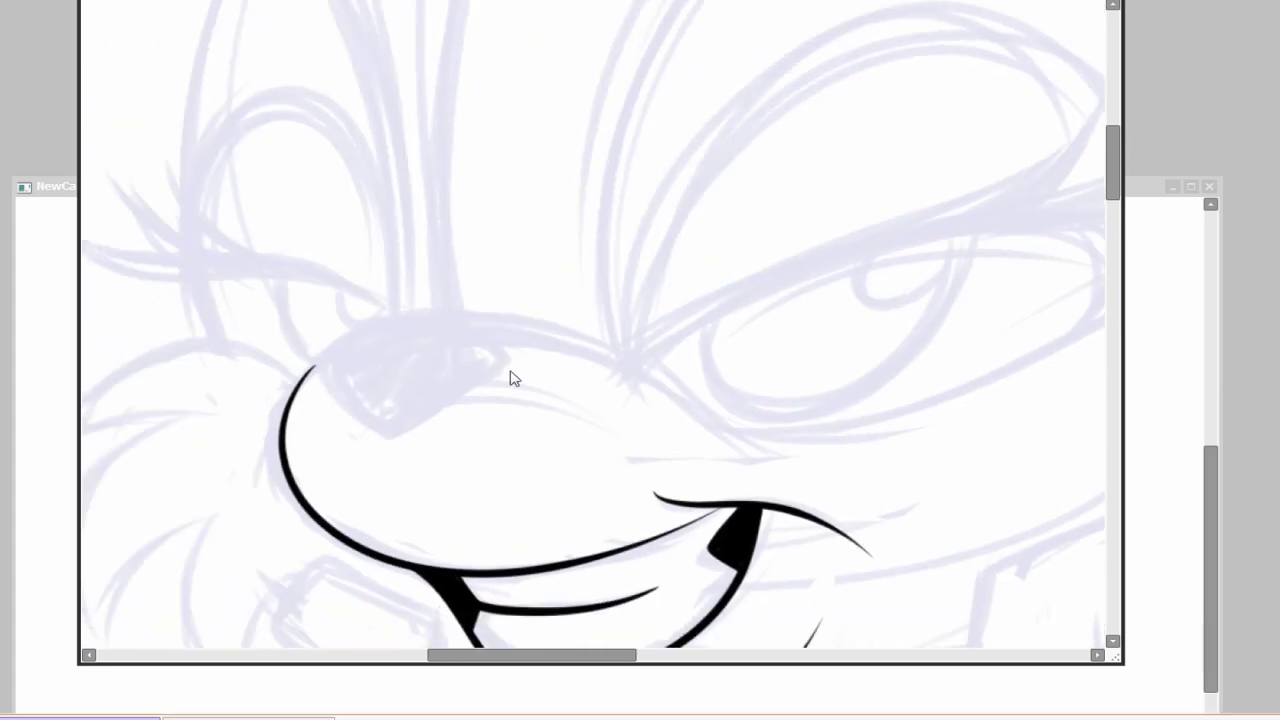
Step: Draw the nose as a solid black rounded shape and adjust its size on the muzzle tip
scroll(515, 379, up, 1)
mouse_move(455, 495)
mouse_down()
mouse_move(471, 371)
mouse_move(337, 386)
mouse_move(643, 360)
mouse_move(517, 478)
mouse_up()
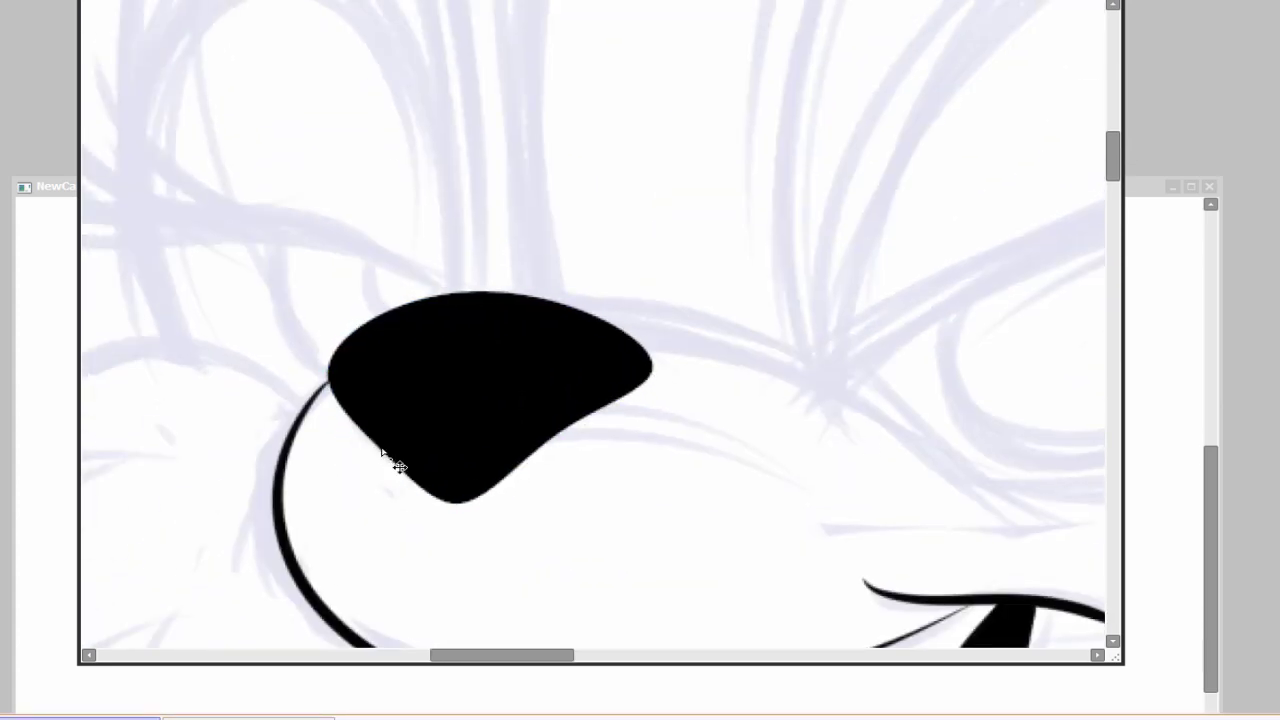
scroll(487, 494, down, 3)
key(ctrl+t)
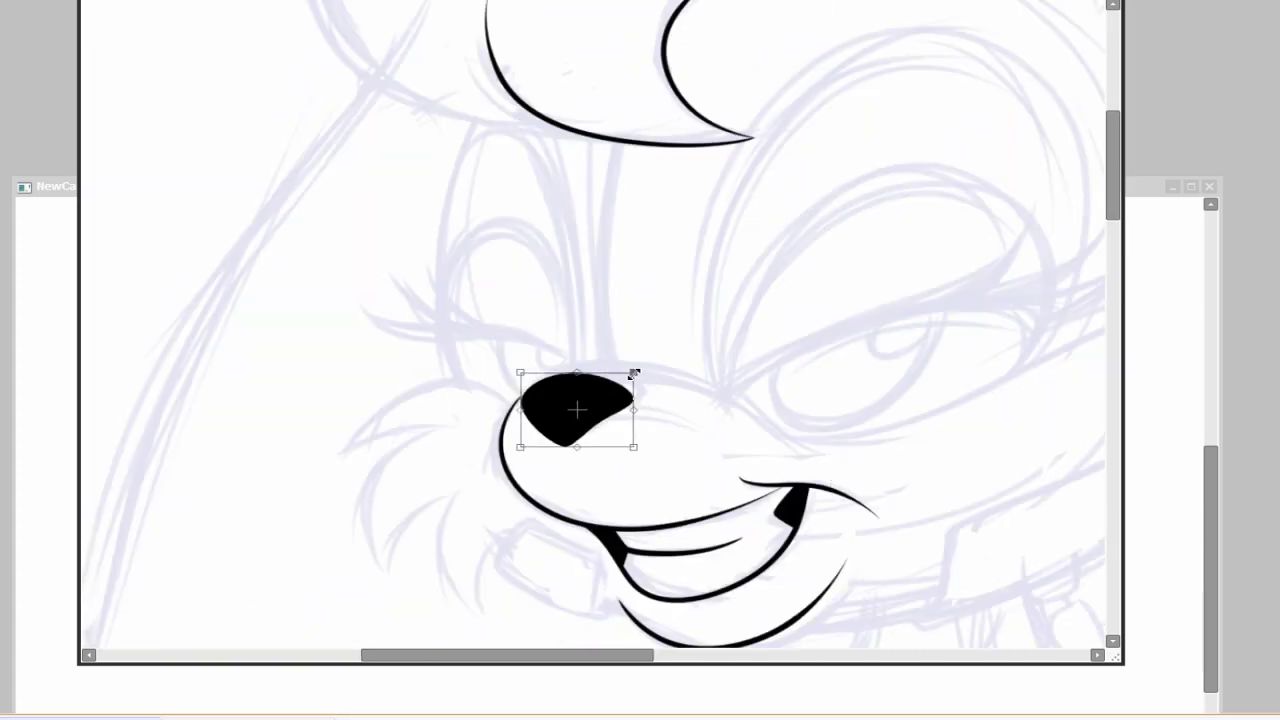
key(Return)
scroll(894, 314, down, 3)
scroll(894, 314, up, 5)
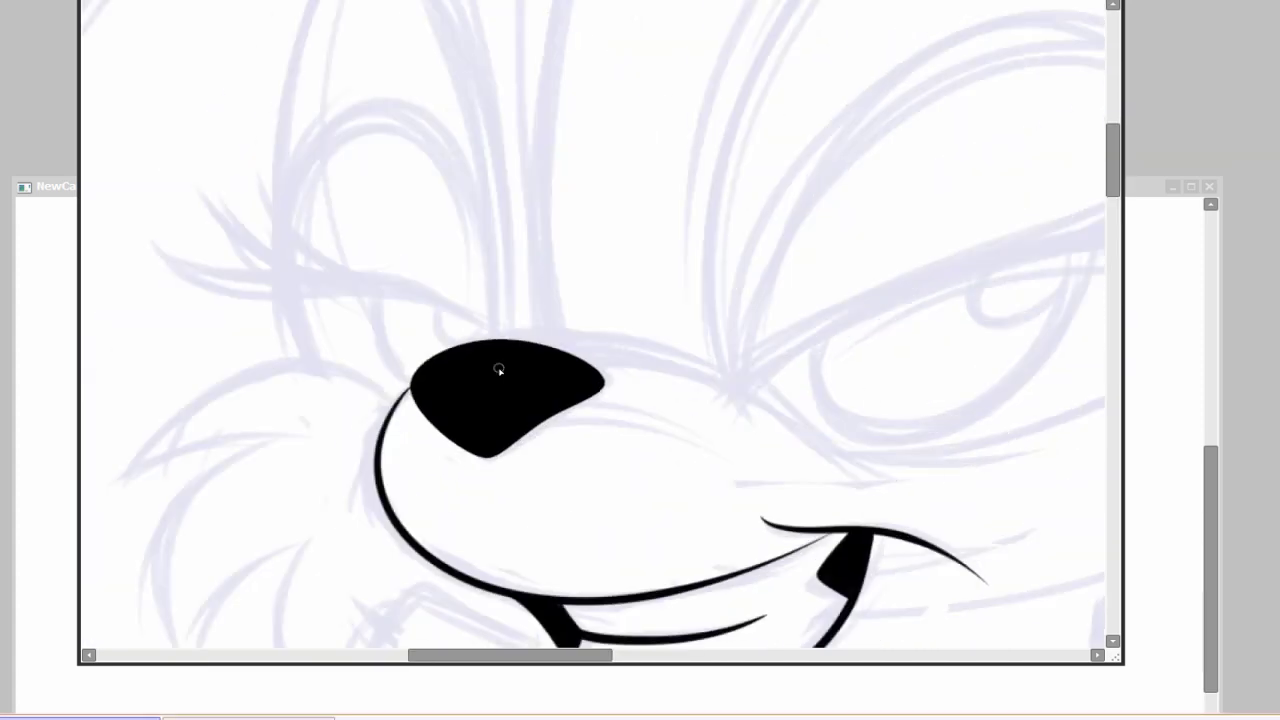
Step: Ink the bridge of the muzzle and the outer edges of the upright ear
scroll(490, 365, up, 3)
scroll(814, 486, down, 2)
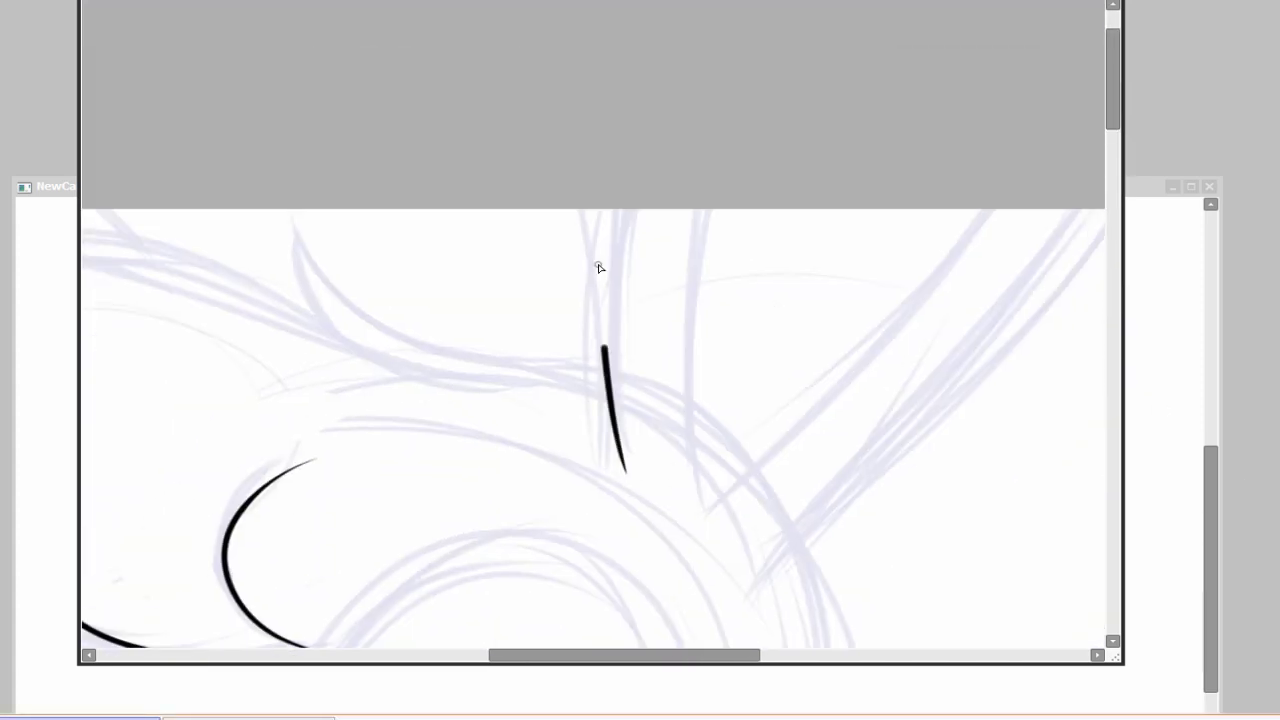
scroll(632, 449, down, 3)
scroll(603, 494, up, 3)
scroll(603, 494, down, 1)
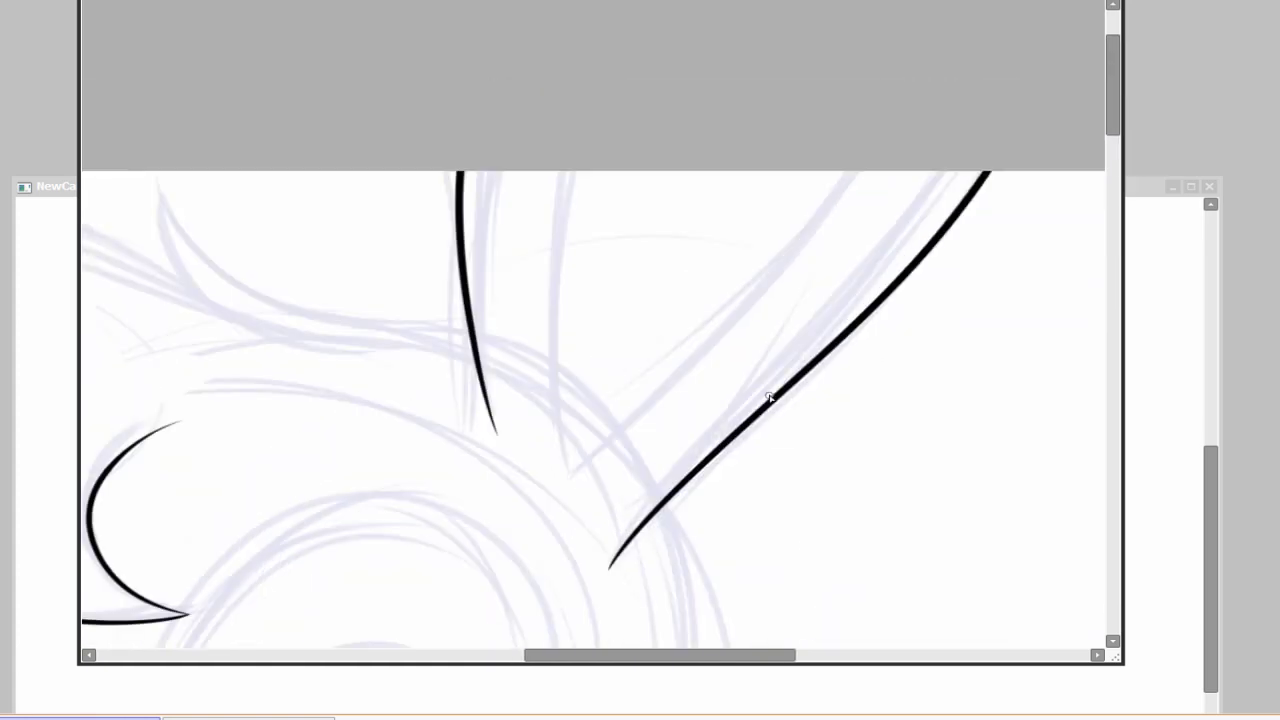
drag(625, 546, 986, 171)
scroll(477, 17, down, 3)
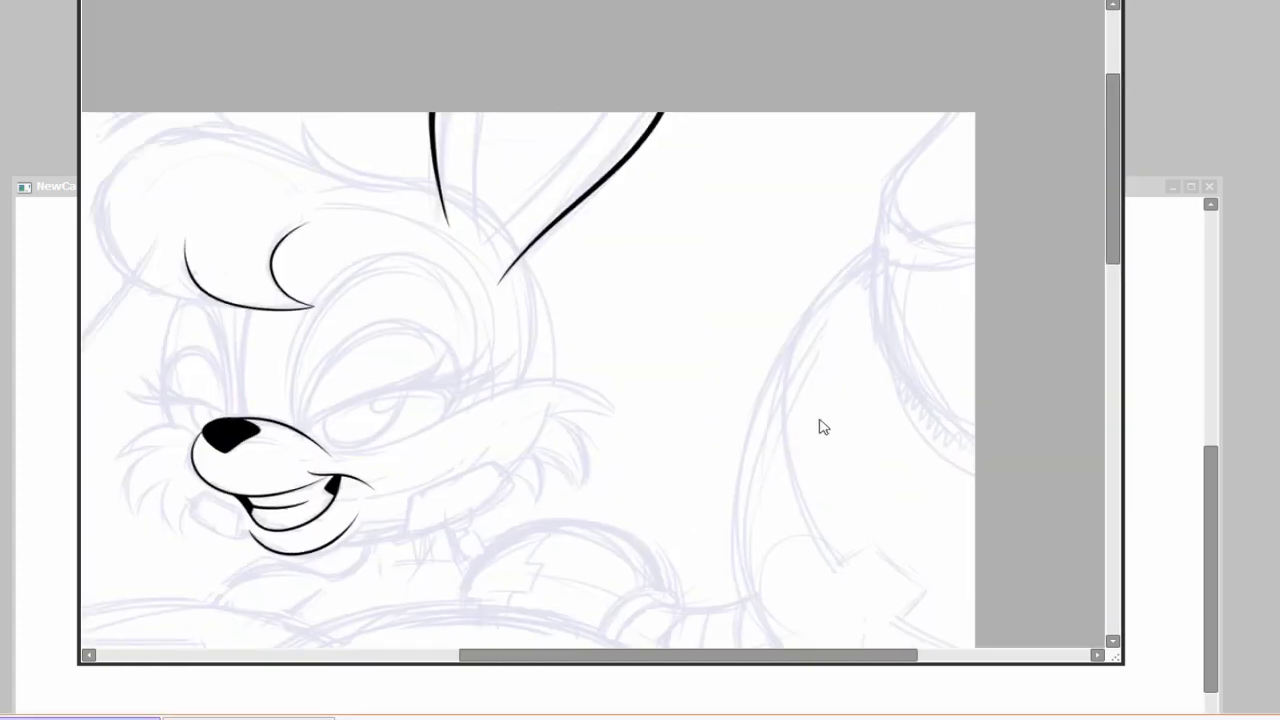
Step: Ink the contours of the raised arm and its cuff joint at the canvas's upper right edge
scroll(820, 426, up, 2)
drag(920, 97, 918, 326)
scroll(800, 258, down, 1)
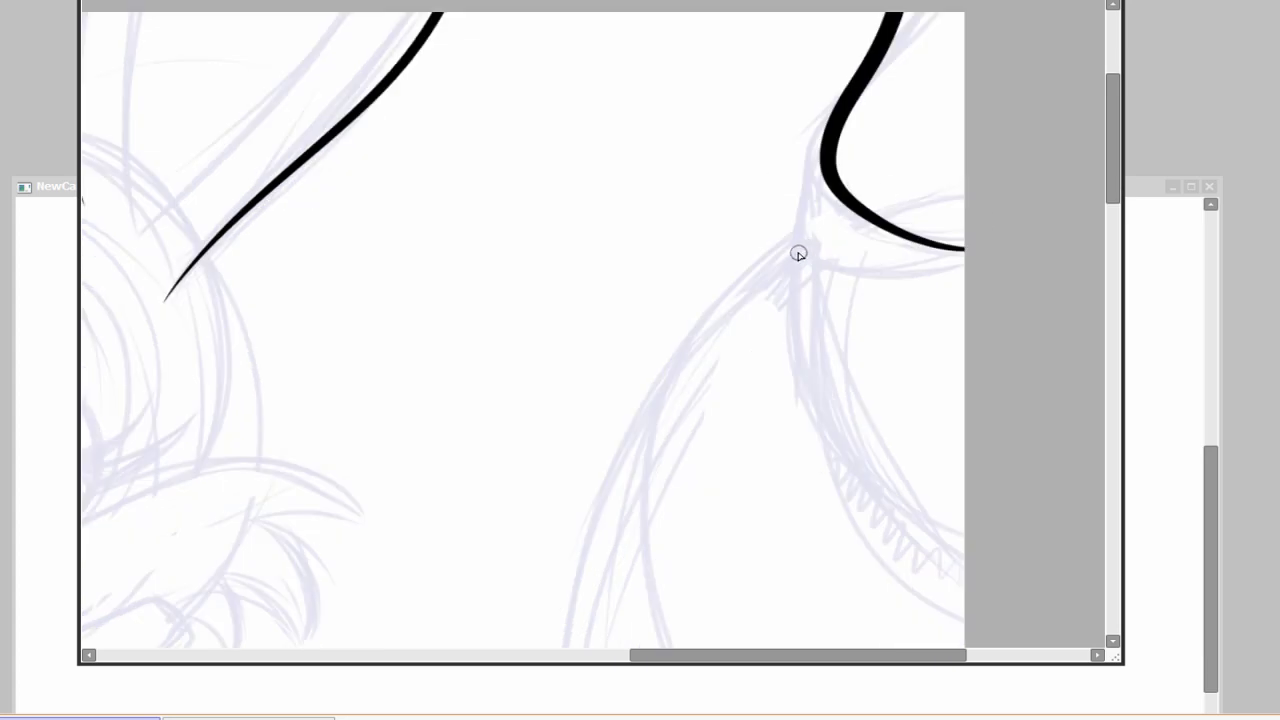
drag(963, 268, 957, 532)
drag(838, 172, 815, 245)
scroll(903, 266, down, 2)
scroll(903, 266, up, 3)
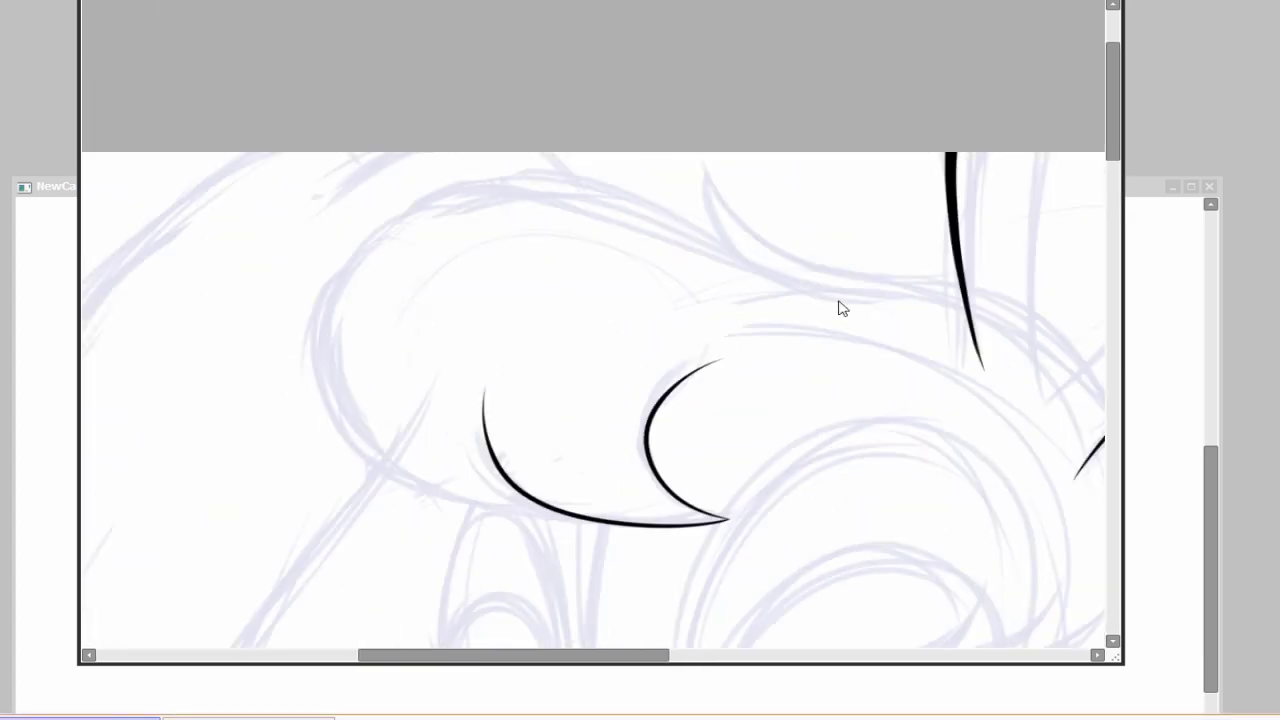
Step: Ink the pointed hair tuft behind the fringe, joining it to the base of the ear
scroll(1017, 318, right, 3)
scroll(1017, 318, down, 2)
scroll(869, 423, up, 3)
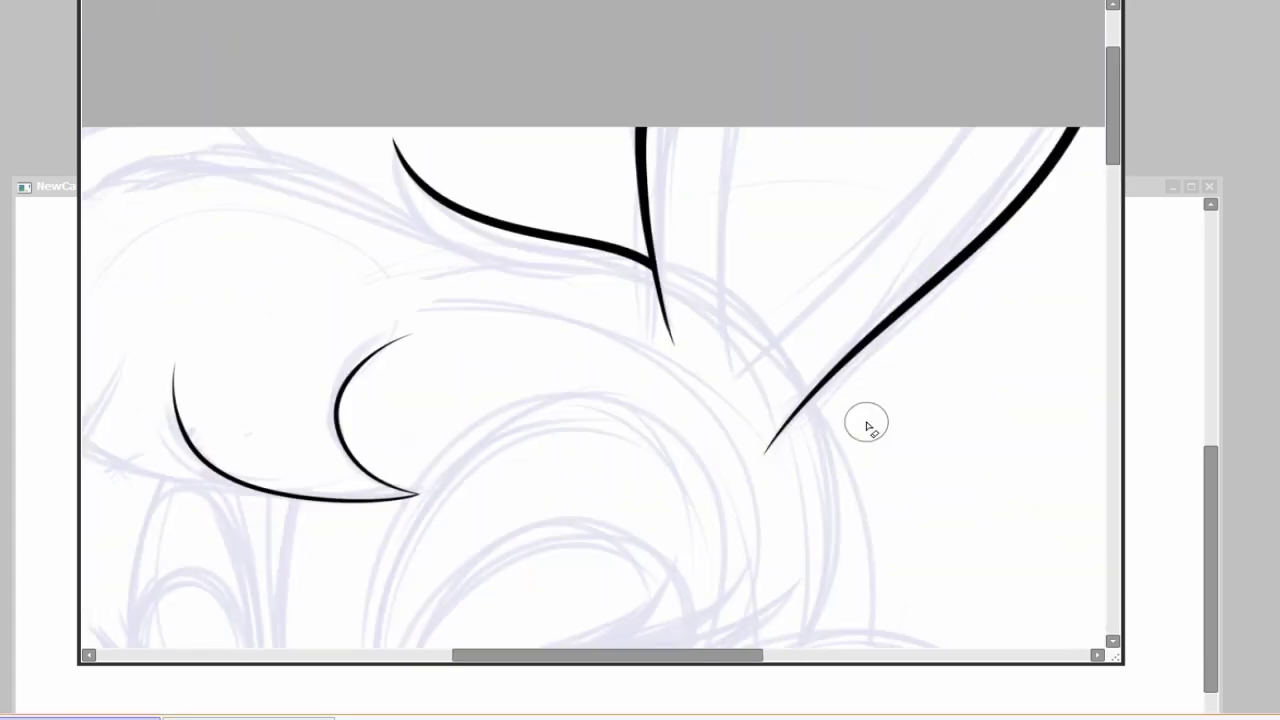
scroll(743, 400, down, 2)
scroll(947, 305, up, 2)
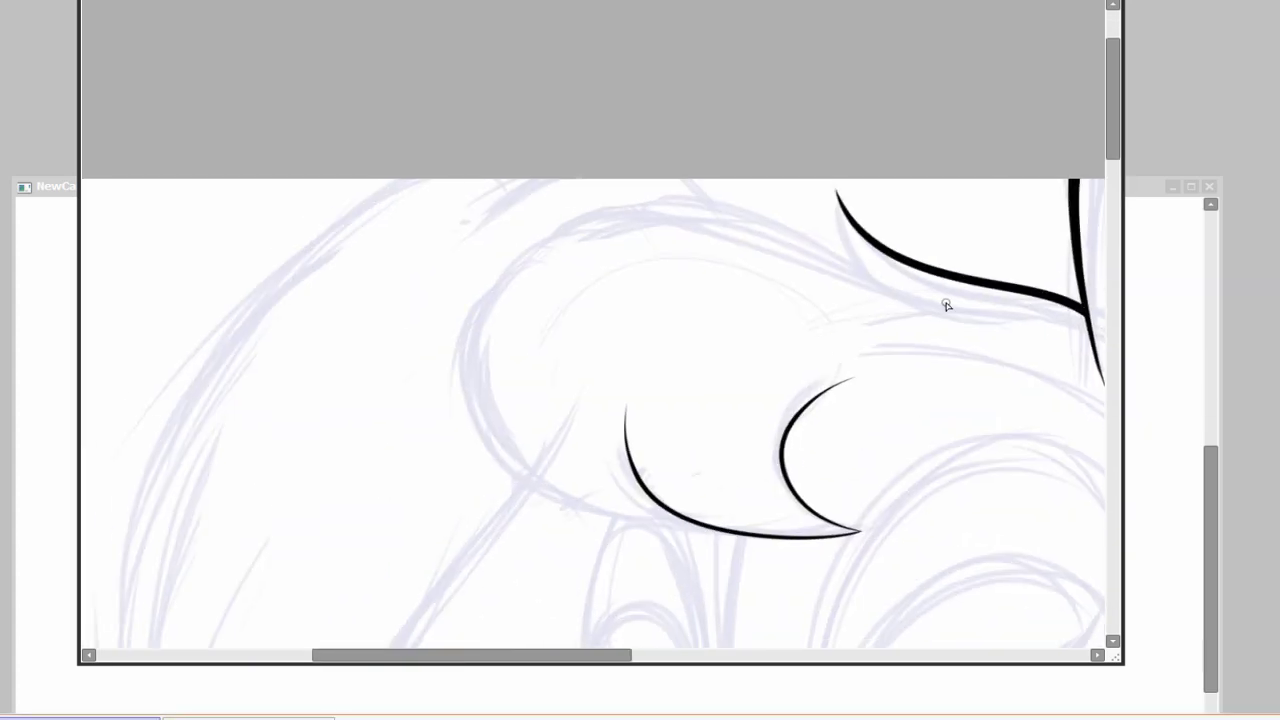
Step: Ink the large rounded outline of the hair puff and the inner edges of the ears
scroll(980, 307, down, 2)
scroll(988, 400, down, 2)
scroll(988, 400, up, 2)
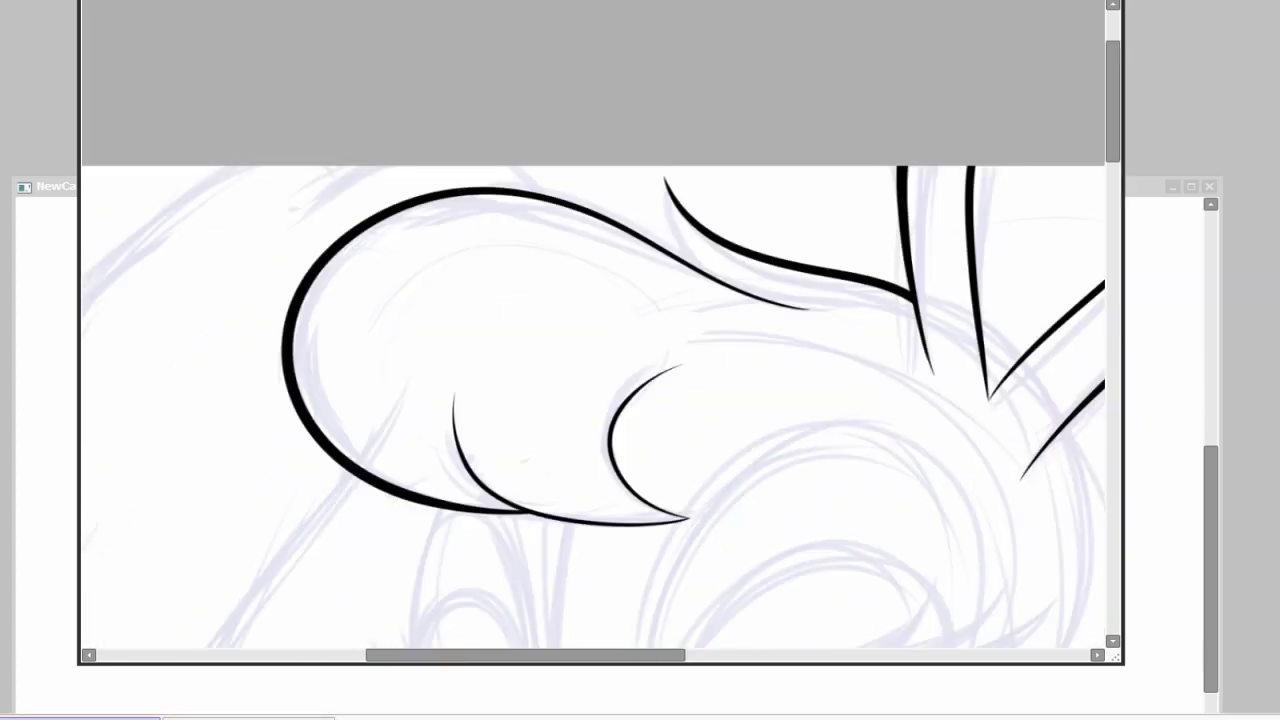
scroll(480, 195, up, 3)
scroll(1042, 215, down, 3)
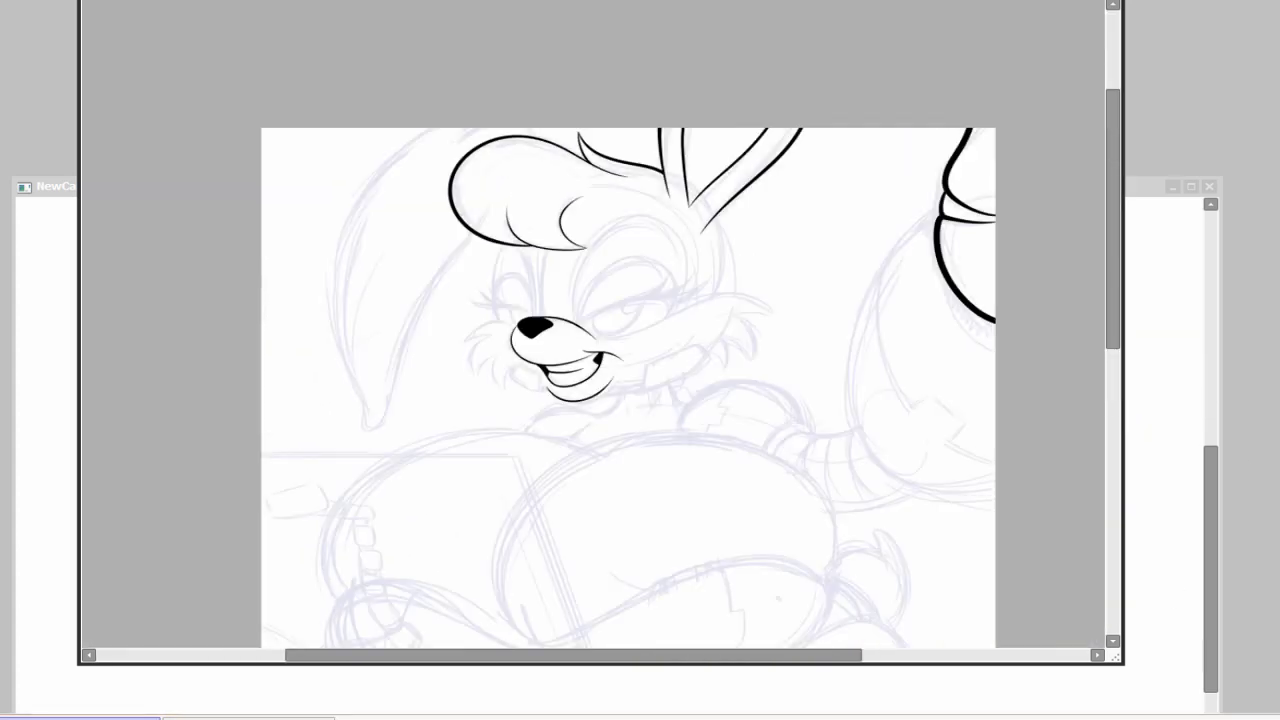
Step: Ink the angular jaw plates on both sides of the mouth with thick rounded outlines
scroll(1042, 215, up, 3)
drag(655, 266, 410, 542)
drag(754, 224, 386, 557)
scroll(1057, 449, down, 2)
scroll(457, 423, up, 2)
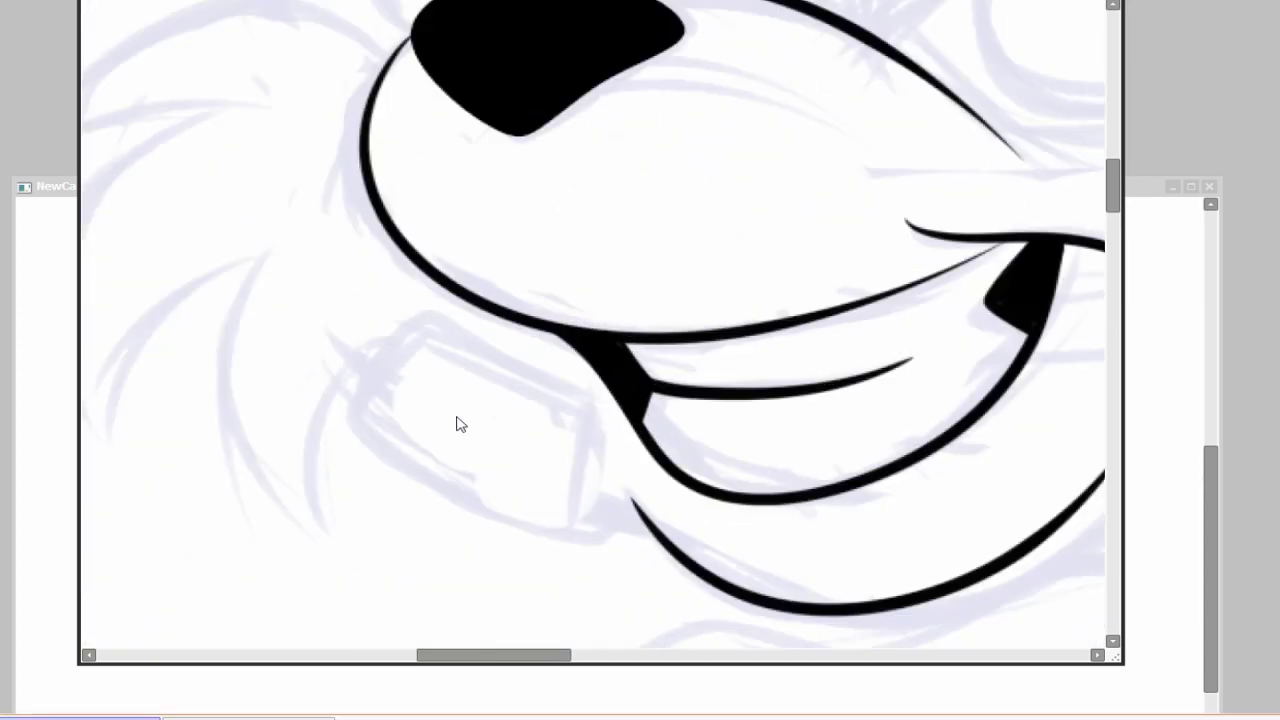
mouse_move(578, 522)
mouse_down()
mouse_move(361, 380)
mouse_move(600, 545)
mouse_up()
scroll(790, 560, down, 3)
scroll(790, 560, up, 3)
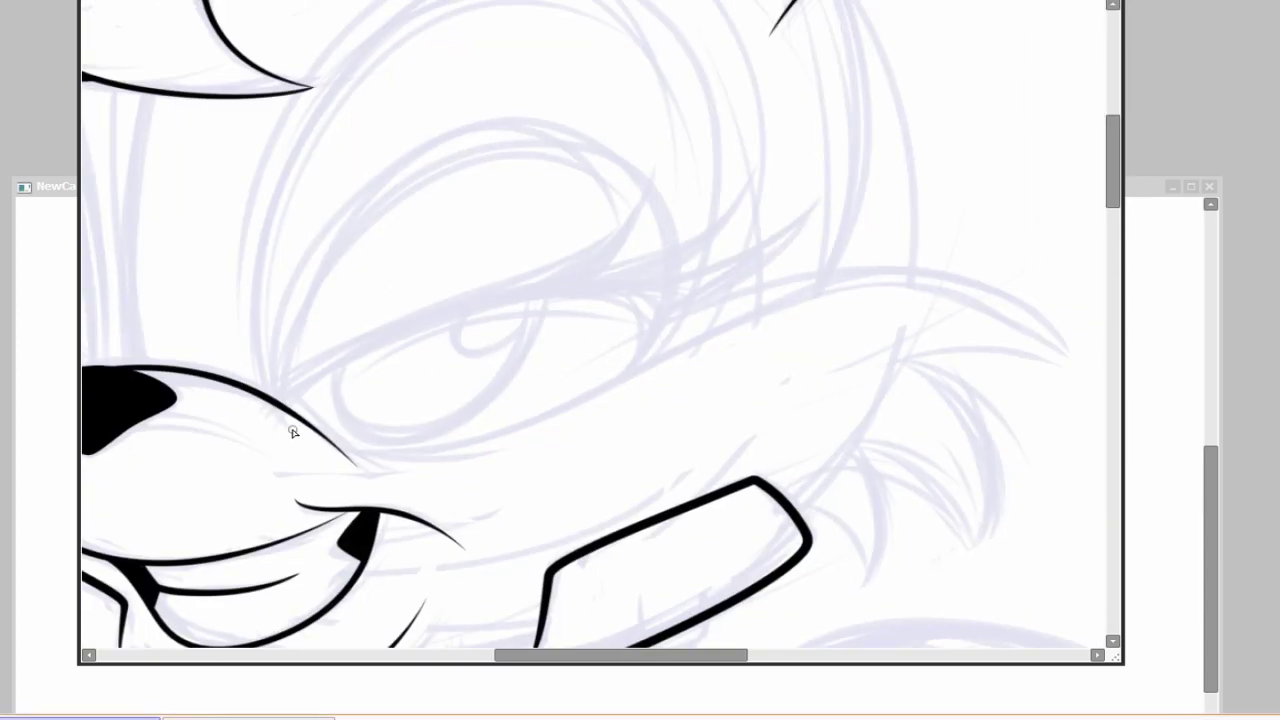
Step: Ink the long cheek contour running from the muzzle and the pointed fur tufts at its outer end
drag(293, 432, 1065, 382)
scroll(1000, 390, right, 3)
drag(700, 366, 935, 372)
drag(855, 543, 760, 335)
scroll(760, 400, down, 2)
drag(730, 405, 720, 505)
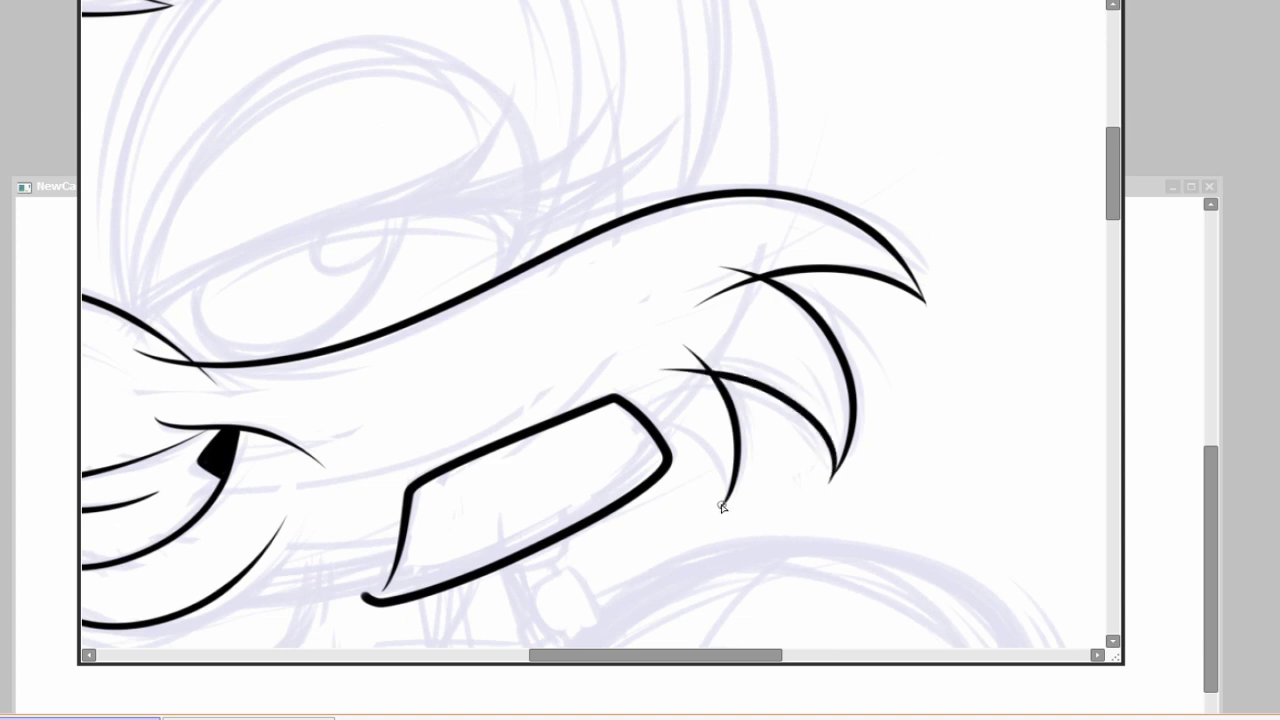
Step: Trim the overlapping stroke ends of the larger cheek's fur tufts into clean, sharp corners and tips
scroll(289, 457, left, 2)
scroll(449, 500, up, 3)
scroll(537, 317, right, 3)
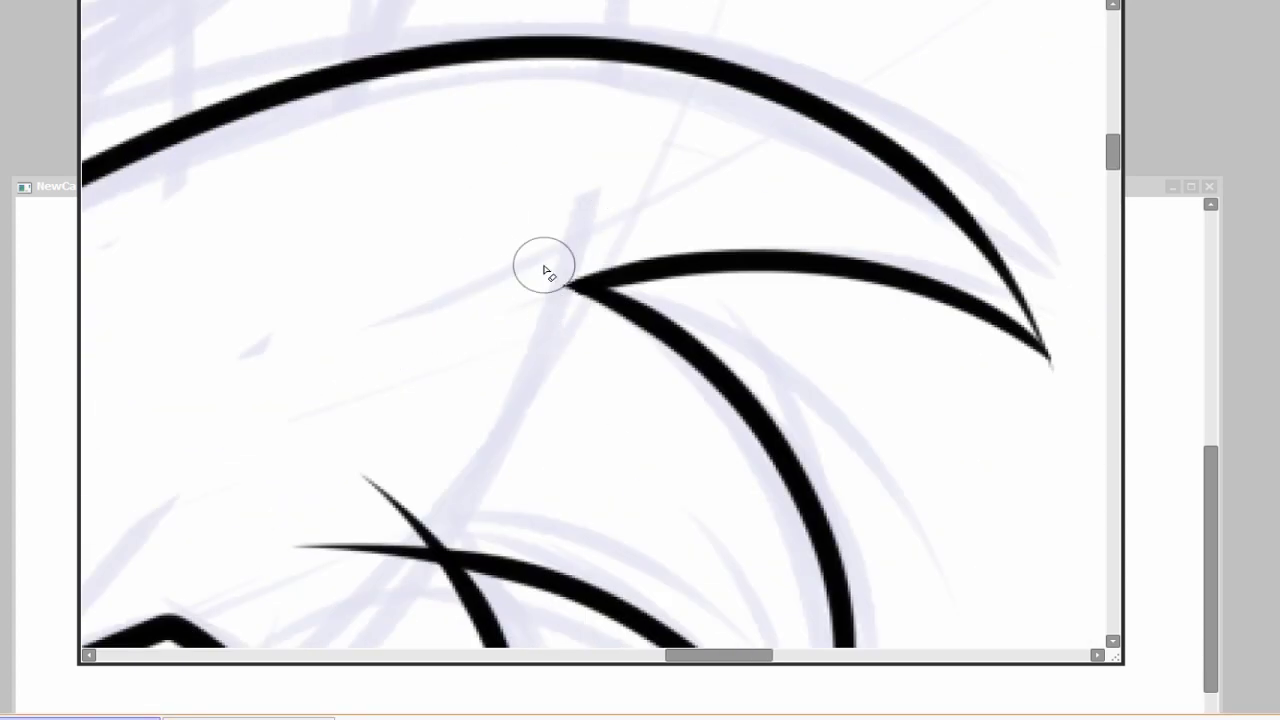
scroll(425, 355, down, 2)
scroll(734, 563, down, 2)
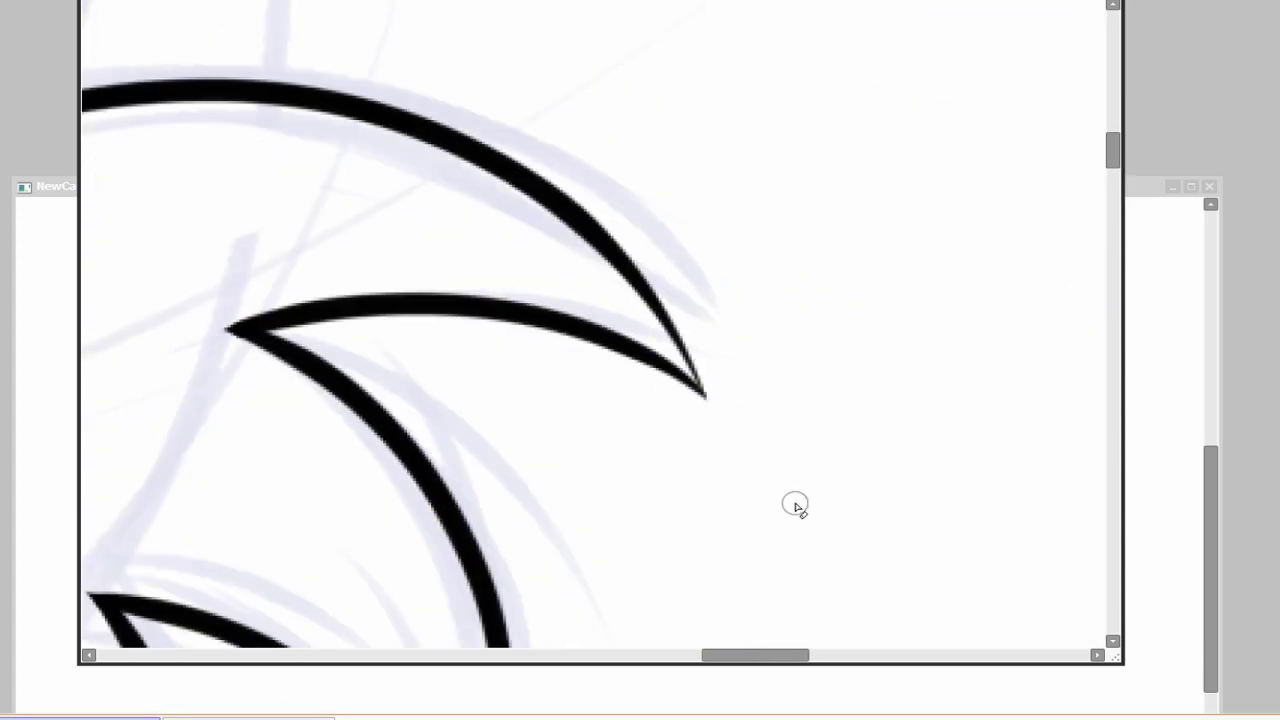
scroll(806, 471, down, 2)
scroll(835, 135, up, 5)
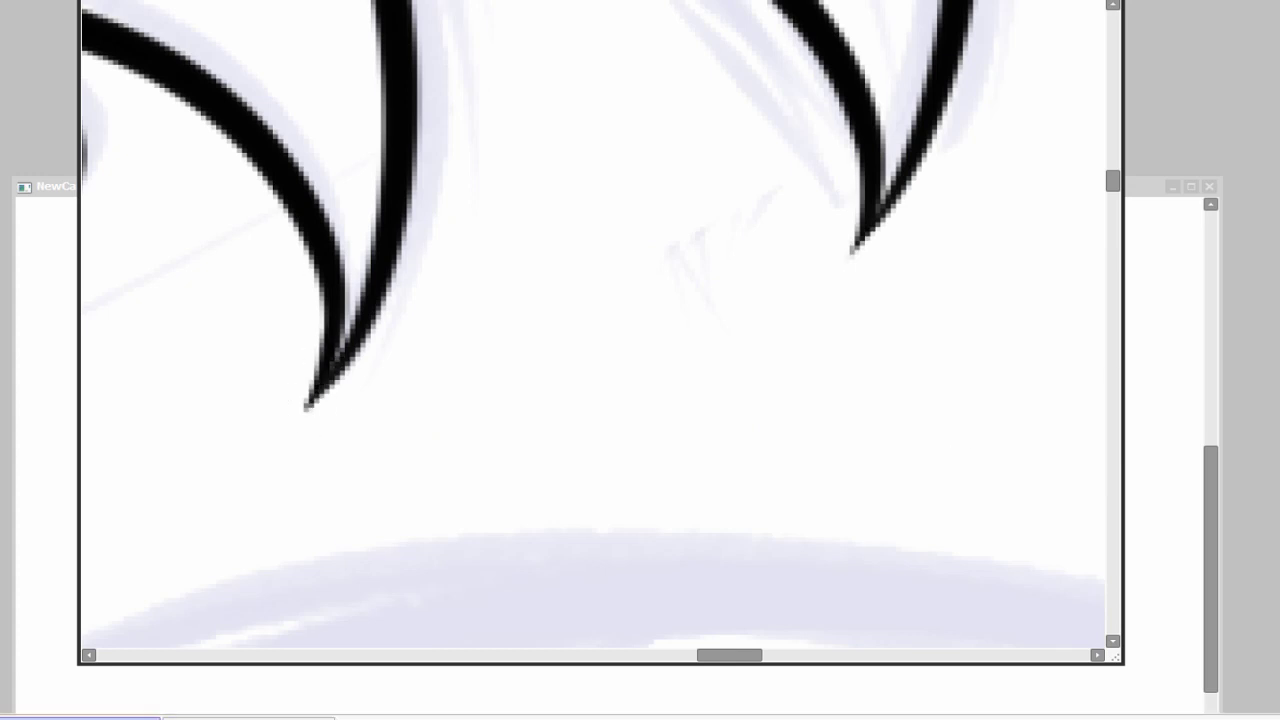
scroll(846, 463, down, 3)
scroll(846, 463, up, 2)
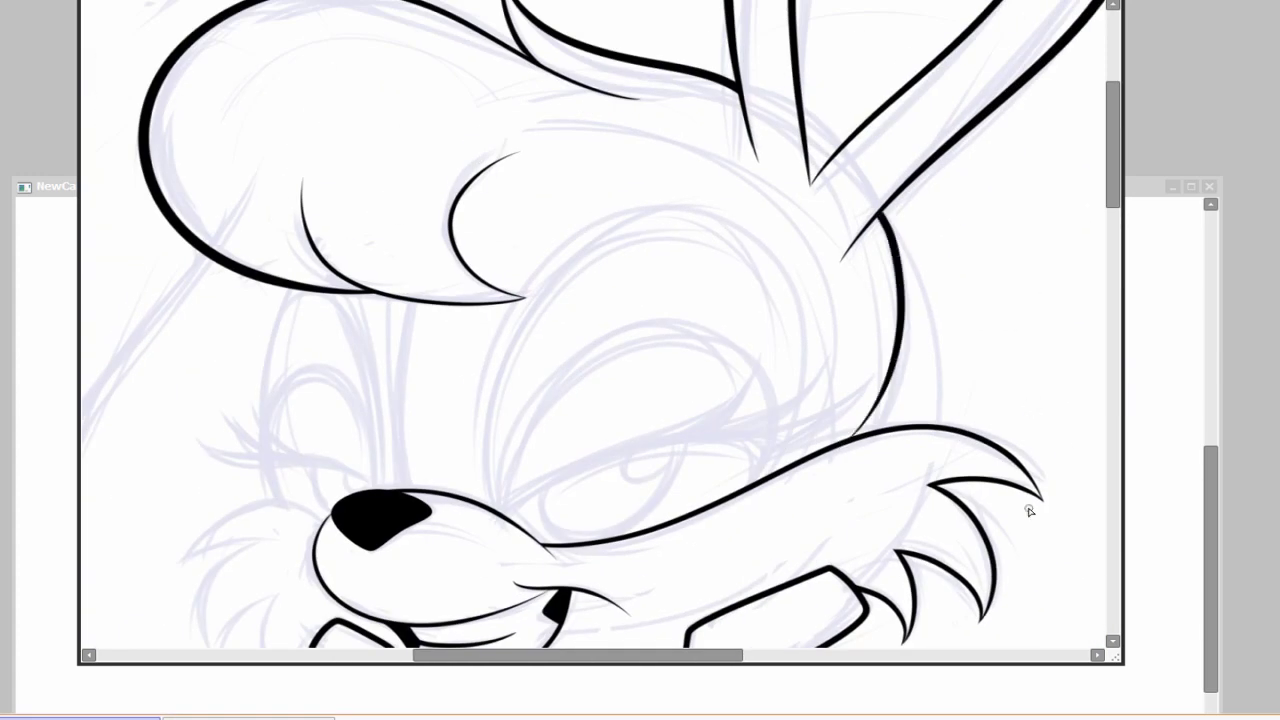
Step: Ink the curved contour and pointed fur tufts of the far cheek beside the nose and small jaw plate
scroll(892, 210, down, 1)
scroll(780, 266, up, 1)
scroll(714, 363, up, 2)
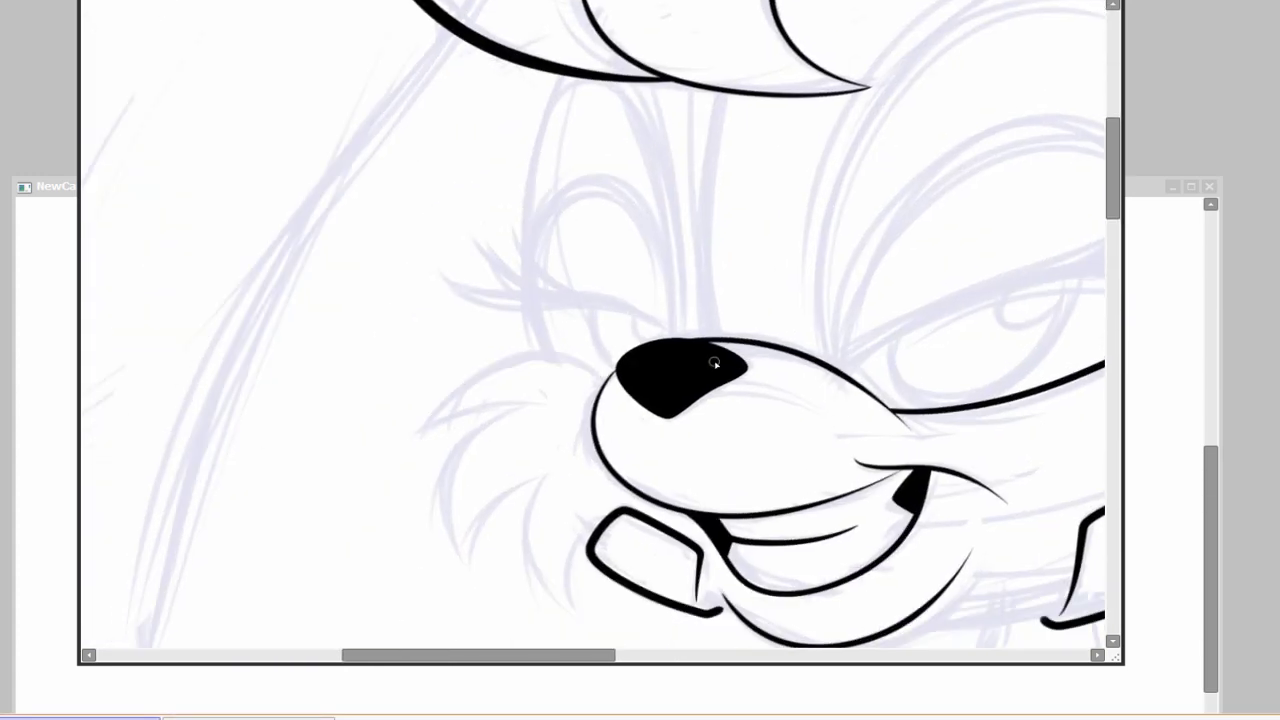
scroll(607, 378, up, 3)
scroll(766, 229, down, 4)
scroll(595, 388, up, 3)
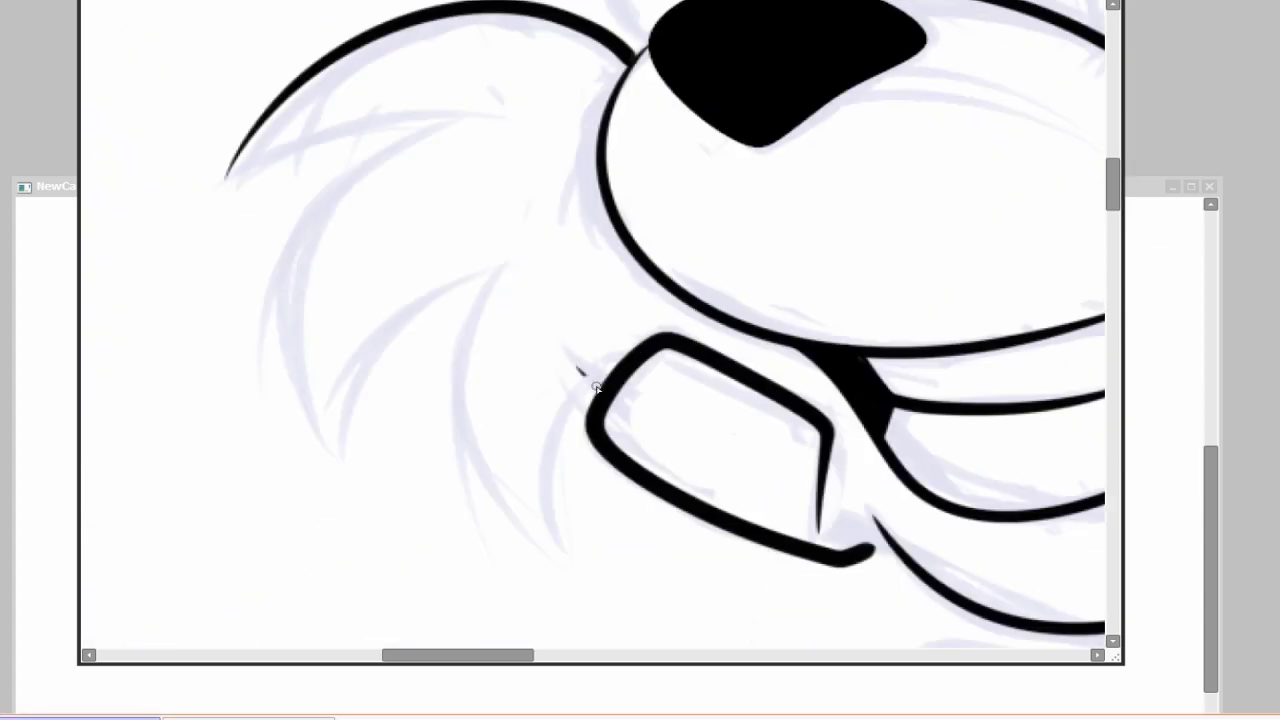
drag(517, 268, 520, 560)
drag(560, 262, 340, 485)
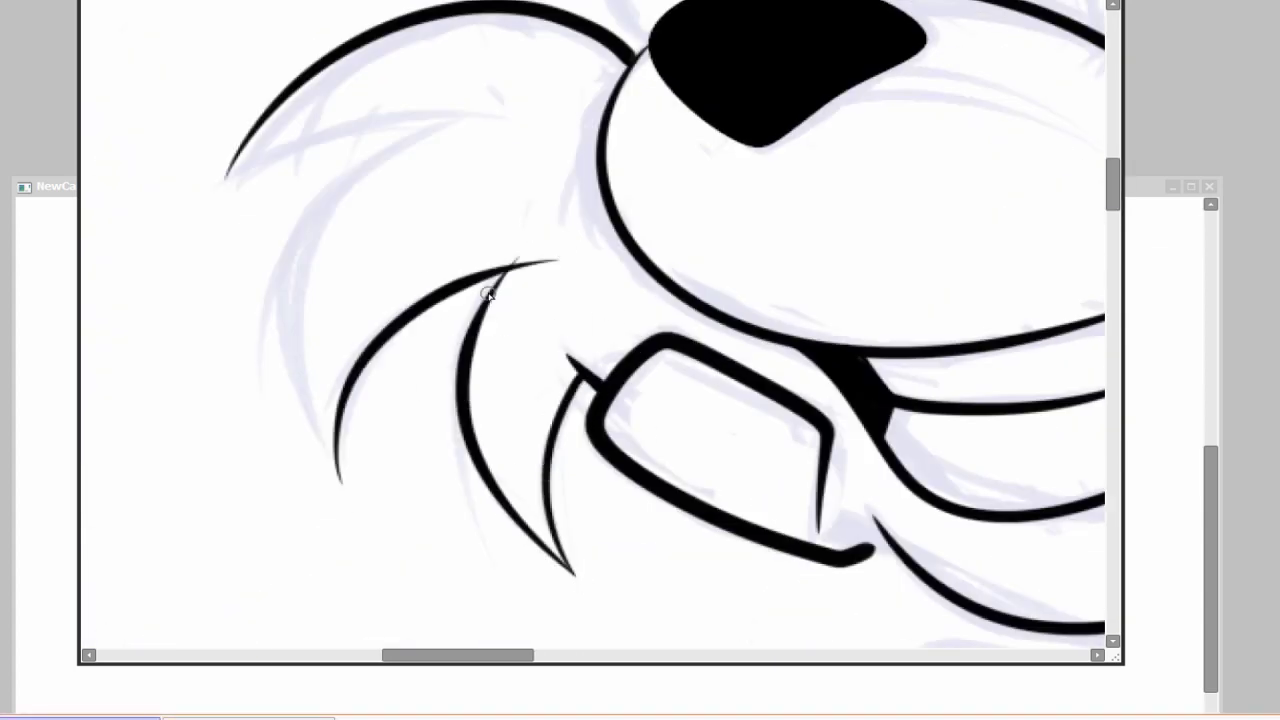
drag(450, 110, 490, 230)
drag(545, 240, 380, 605)
mouse_move(270, 298)
mouse_down()
mouse_move(486, 220)
mouse_move(550, 235)
mouse_up()
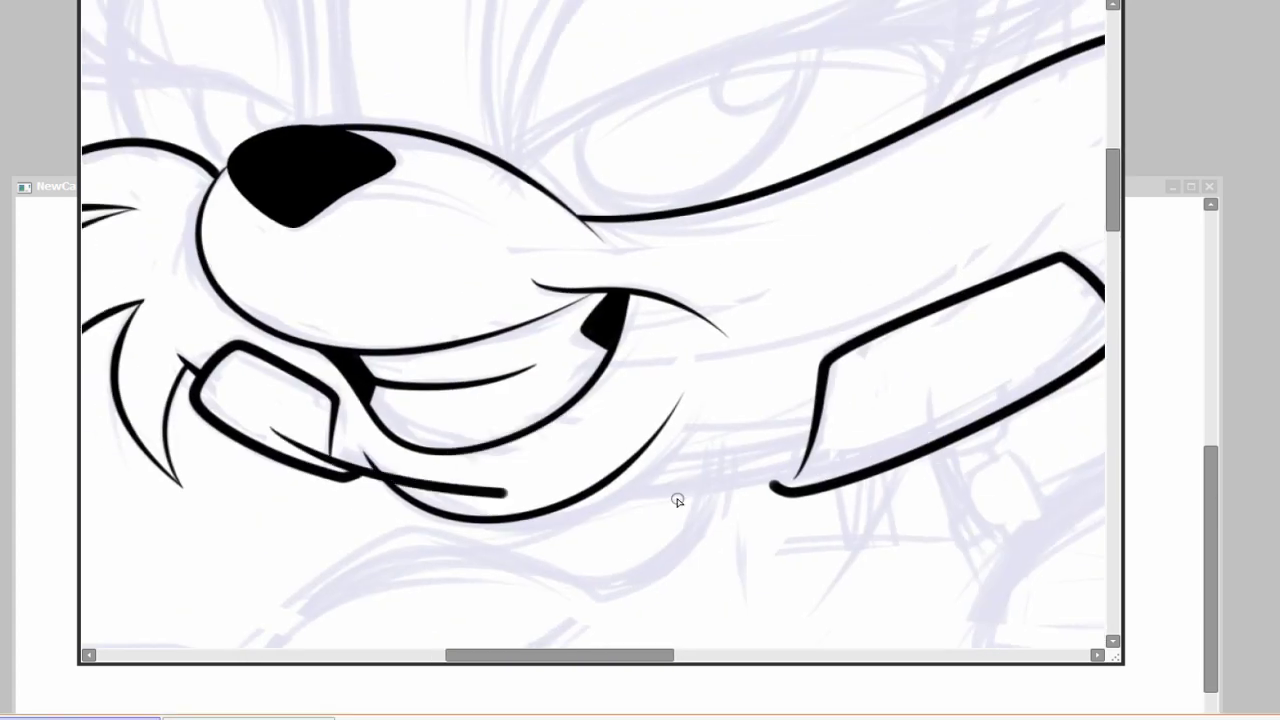
Step: Ink the curved jaw line joining the chin to both jaw plates, adjust its placement, and trim the overlapping ends
drag(300, 495, 906, 390)
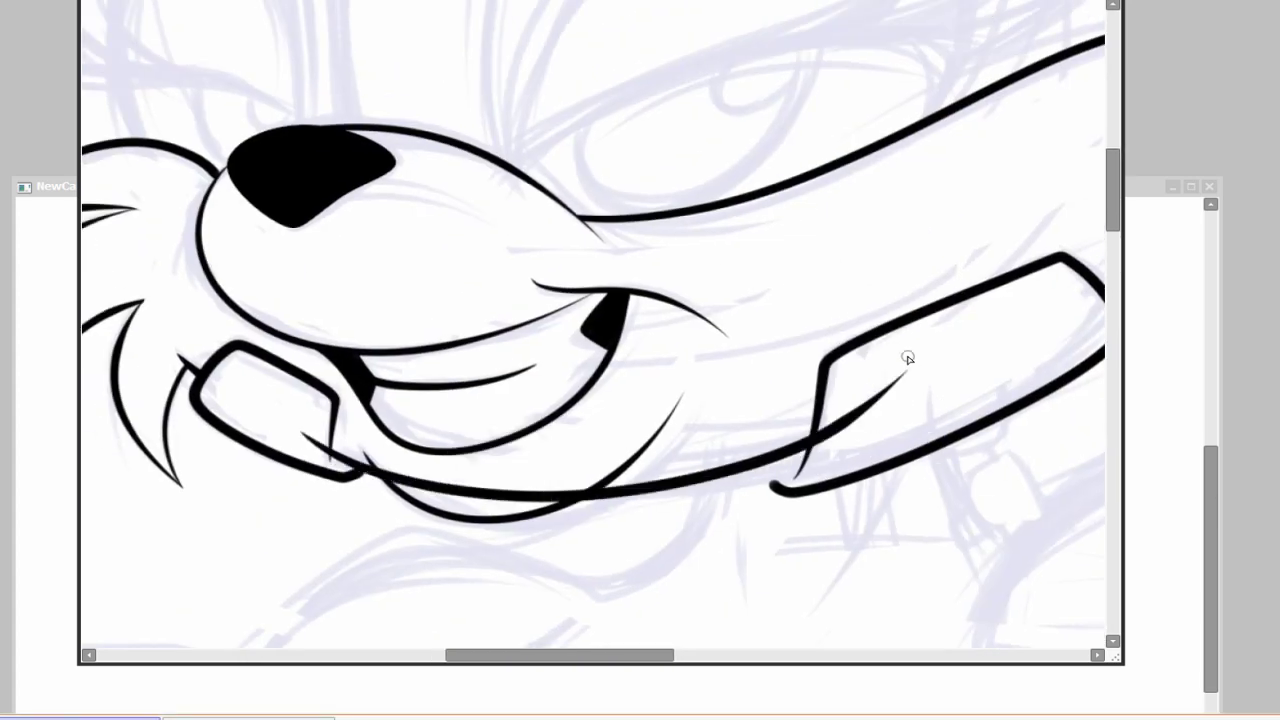
key(ctrl+t)
key(Return)
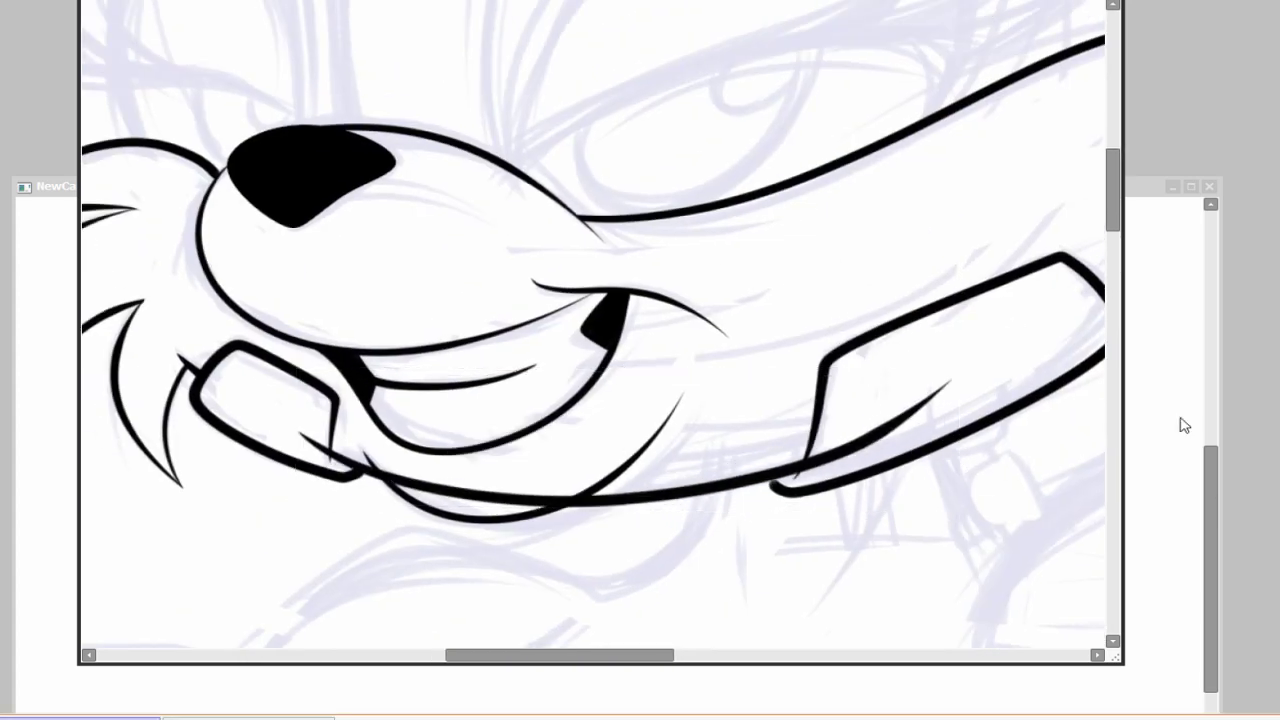
scroll(775, 440, up, 2)
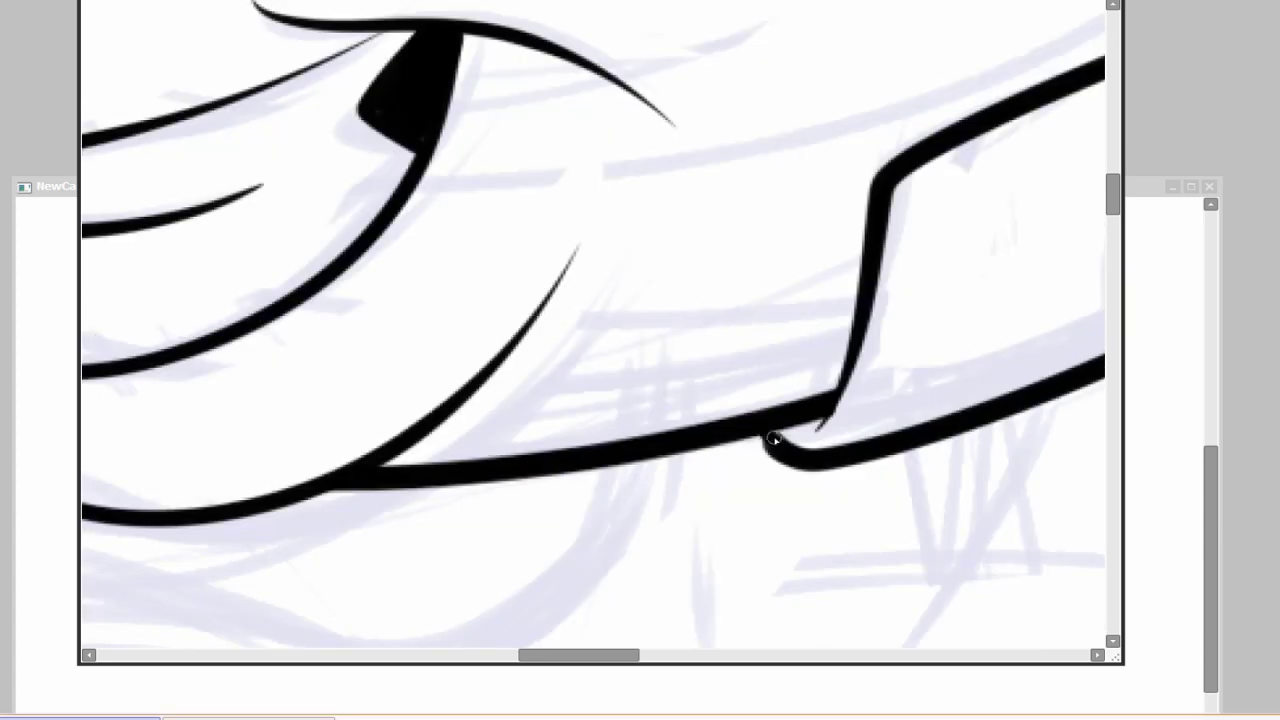
scroll(851, 363, down, 3)
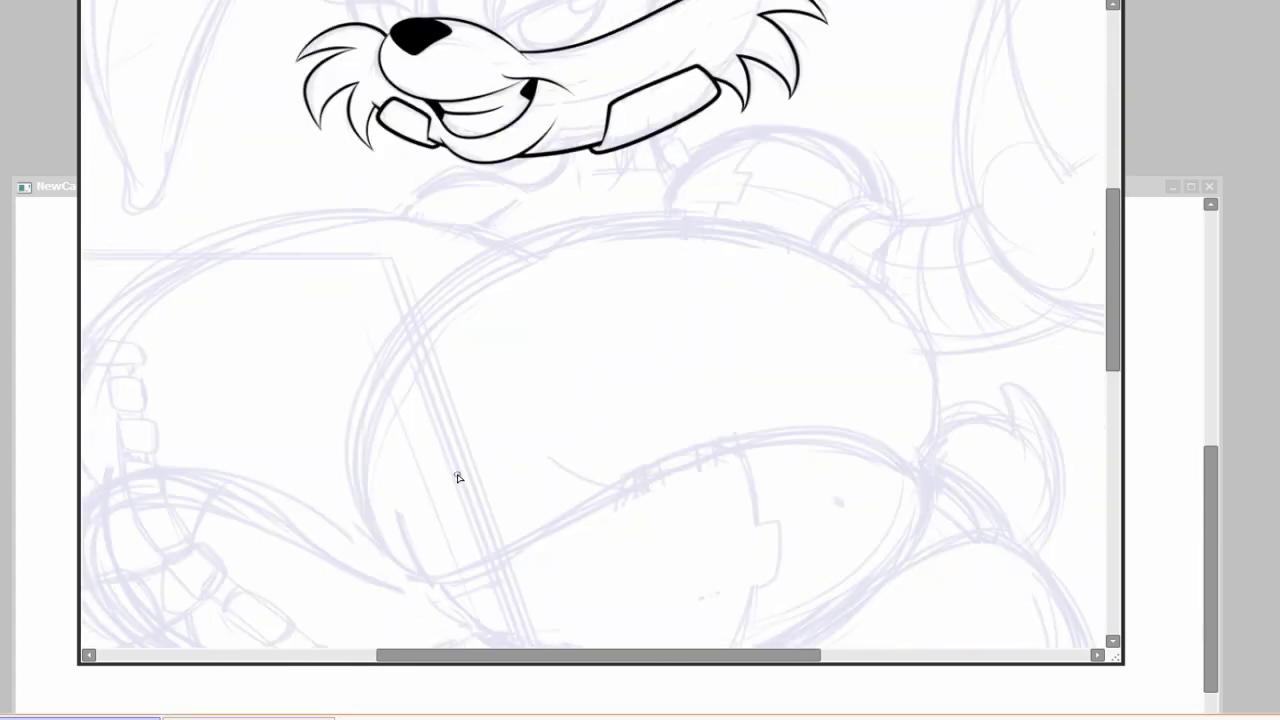
Step: Ink the large rounded outline of the front torso form below the head with one sweeping curve
drag(506, 236, 323, 534)
scroll(789, 477, down, 2)
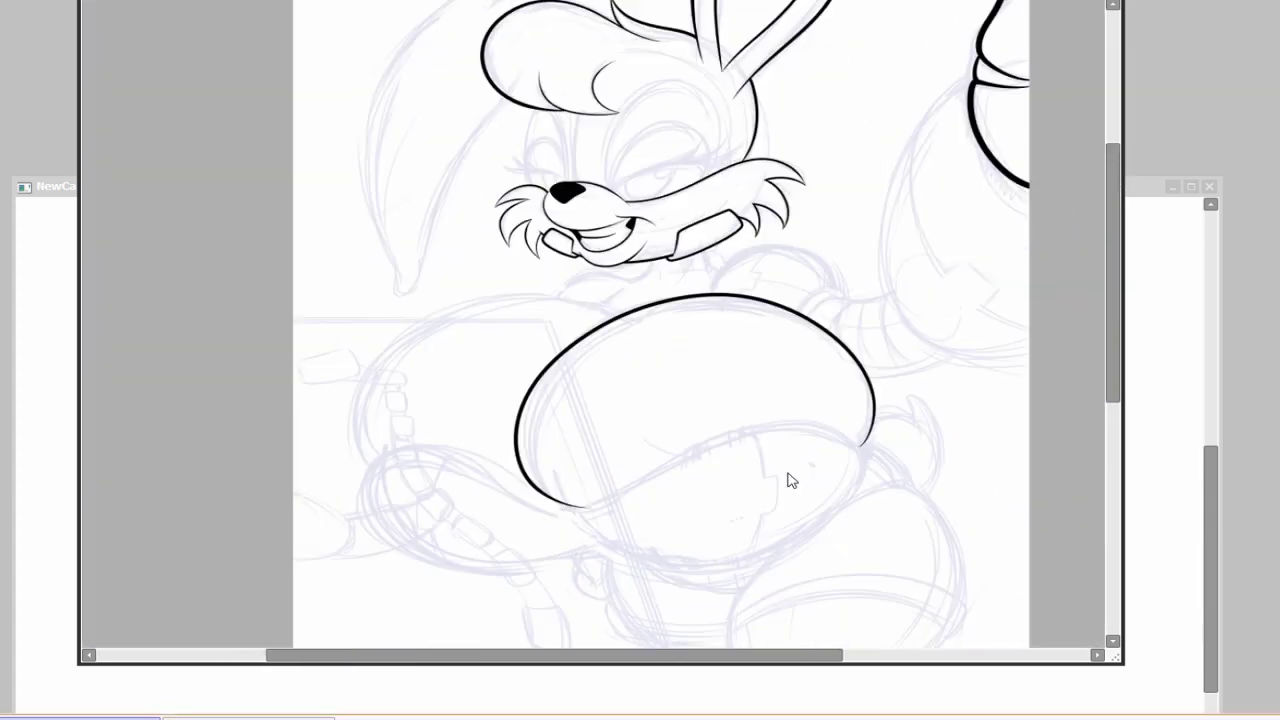
scroll(509, 443, up, 3)
drag(484, 420, 509, 443)
scroll(800, 481, down, 2)
key(ctrl+t)
key(Escape)
scroll(731, 374, down, 2)
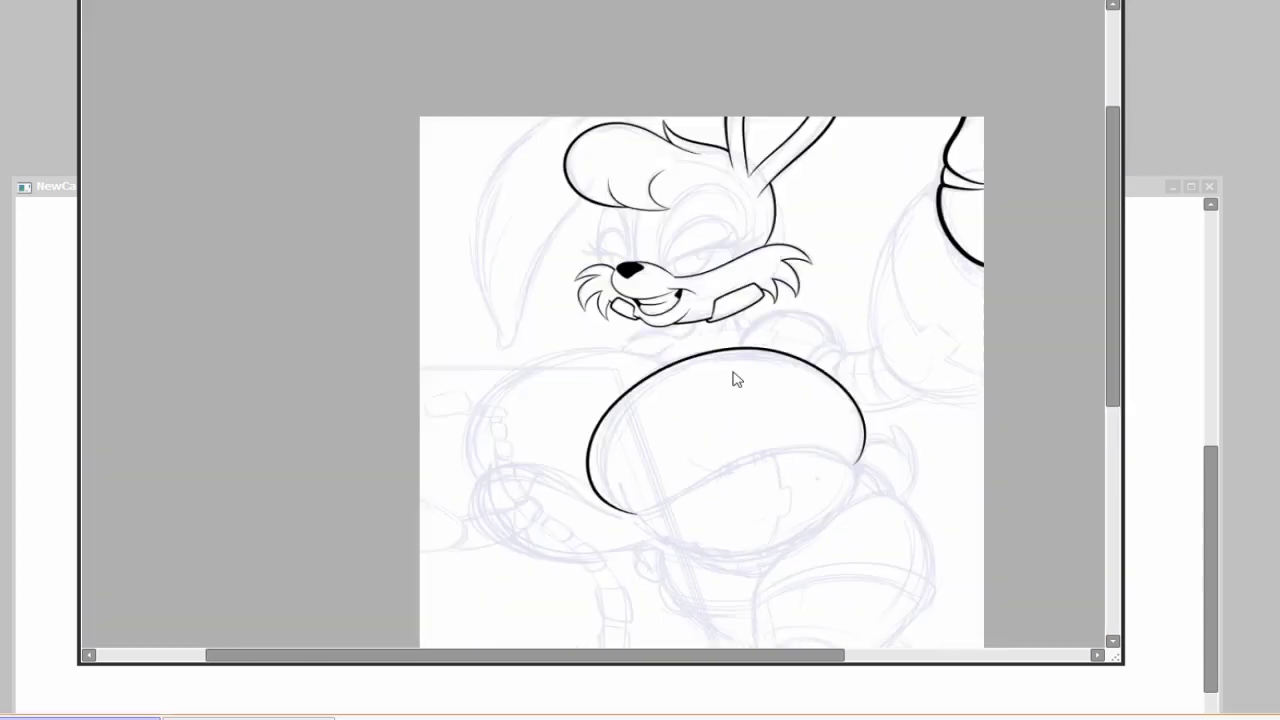
Step: Ink the rounded outline of the rear torso form, tucking it behind the front one
scroll(420, 522, up, 3)
drag(332, 447, 855, 245)
scroll(686, 463, down, 2)
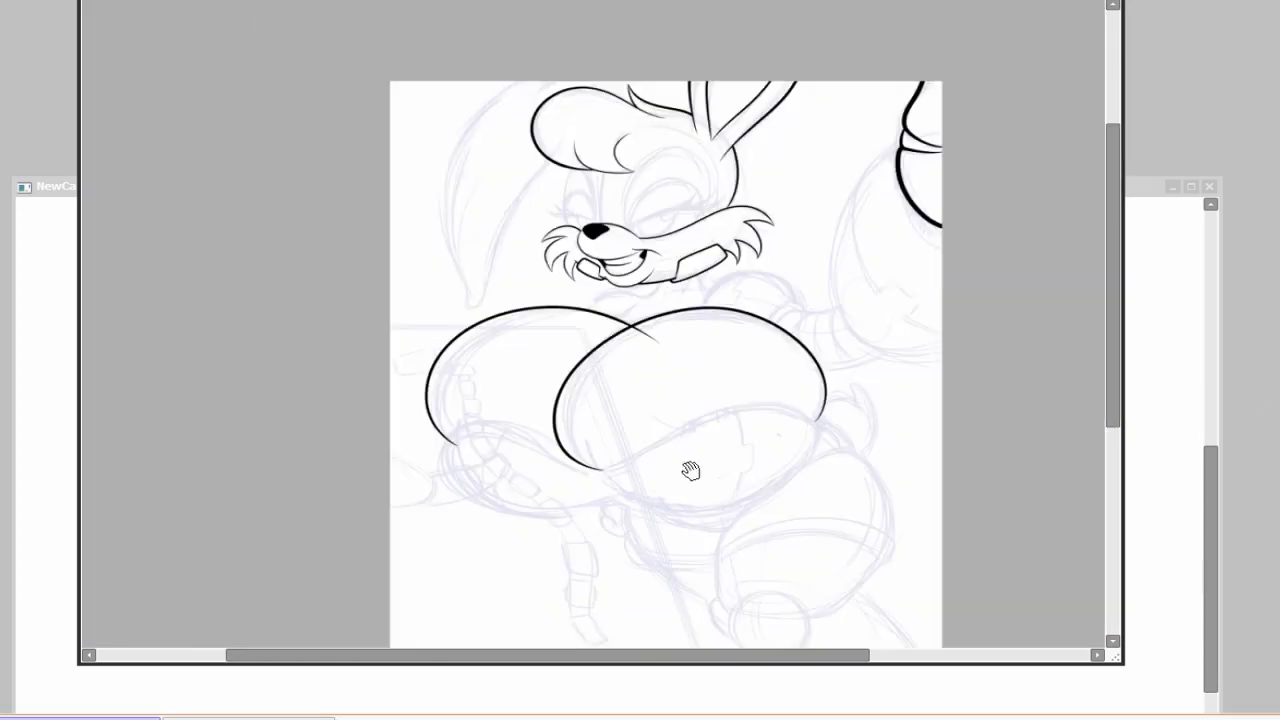
Step: Ink the lower shell outline of the front torso form and taper its line where it meets the upper curve
scroll(584, 490, up, 1)
scroll(1060, 600, up, 2)
mouse_move(334, 480)
mouse_down()
mouse_move(723, 309)
mouse_move(334, 490)
mouse_up()
scroll(334, 490, right, 2)
scroll(230, 478, up, 3)
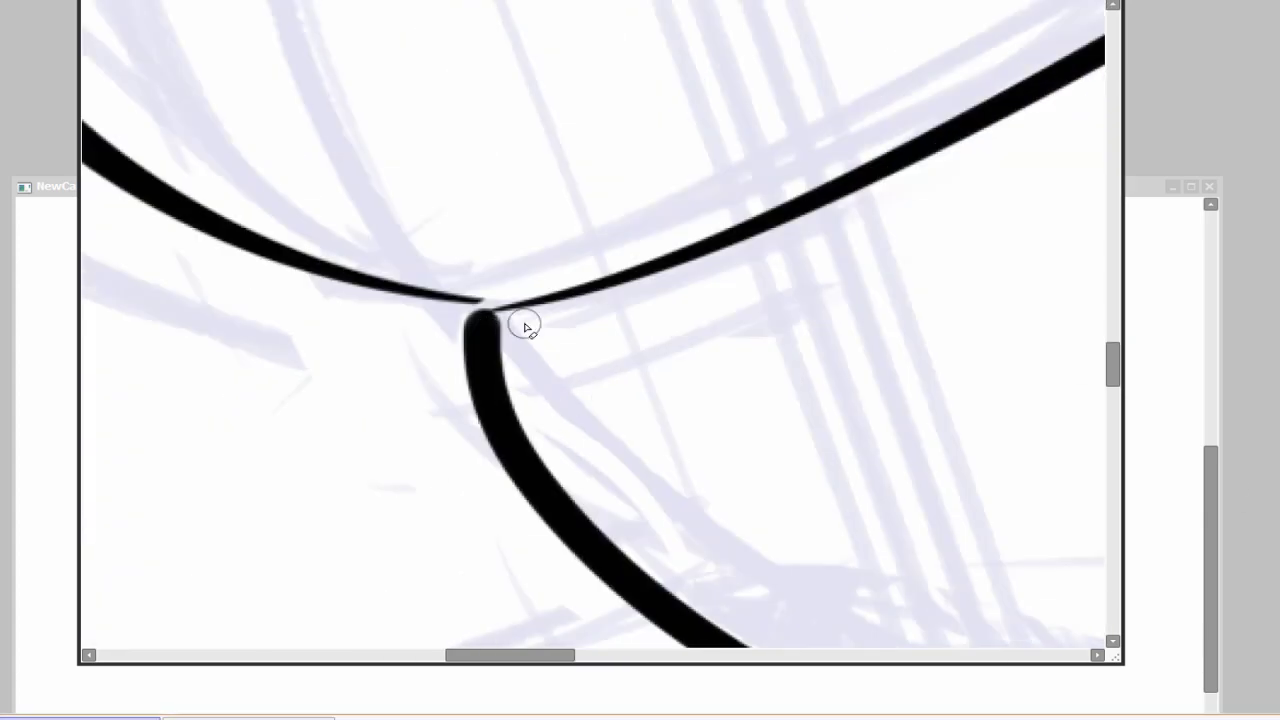
key(ctrl+z)
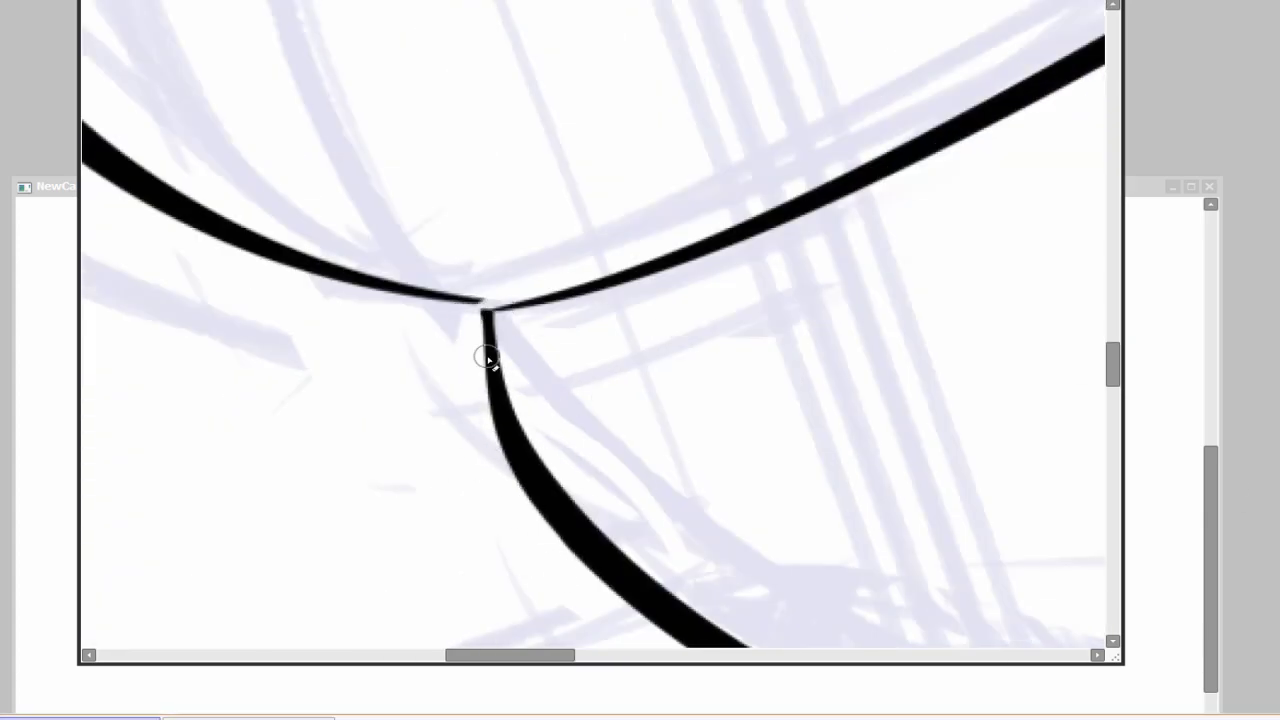
scroll(485, 390, up, 3)
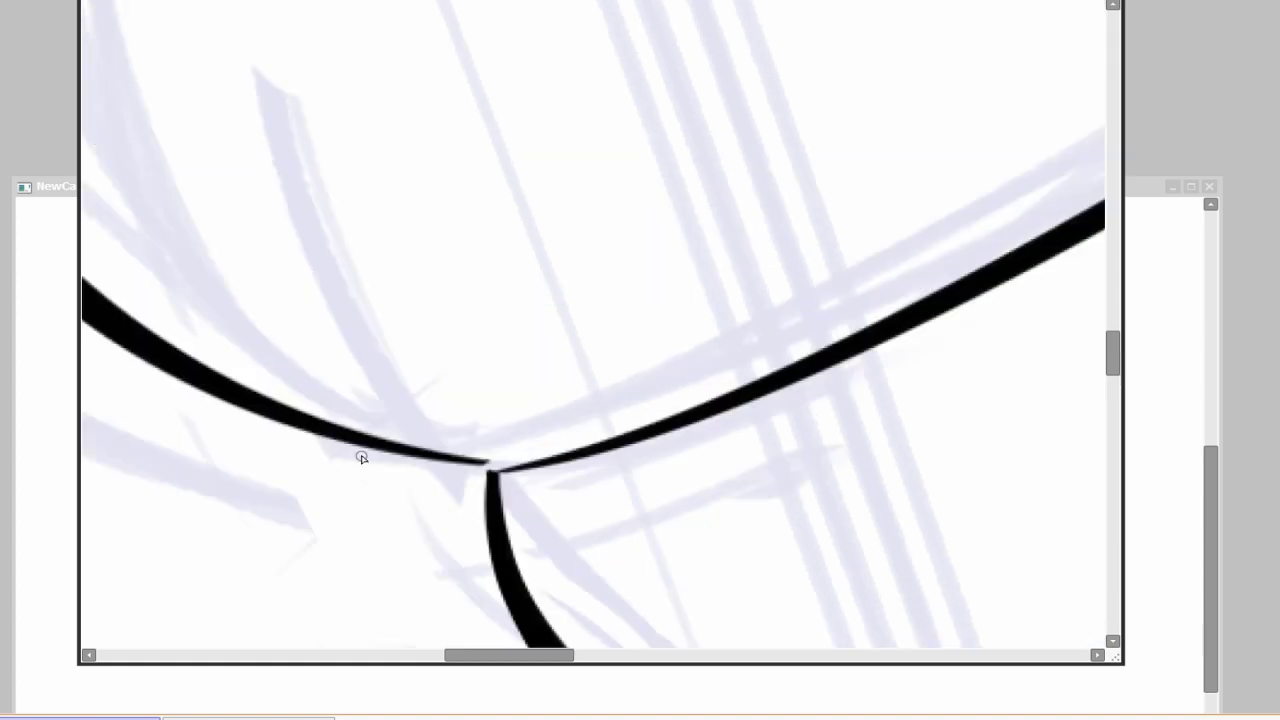
scroll(700, 420, down, 4)
scroll(1000, 470, up, 3)
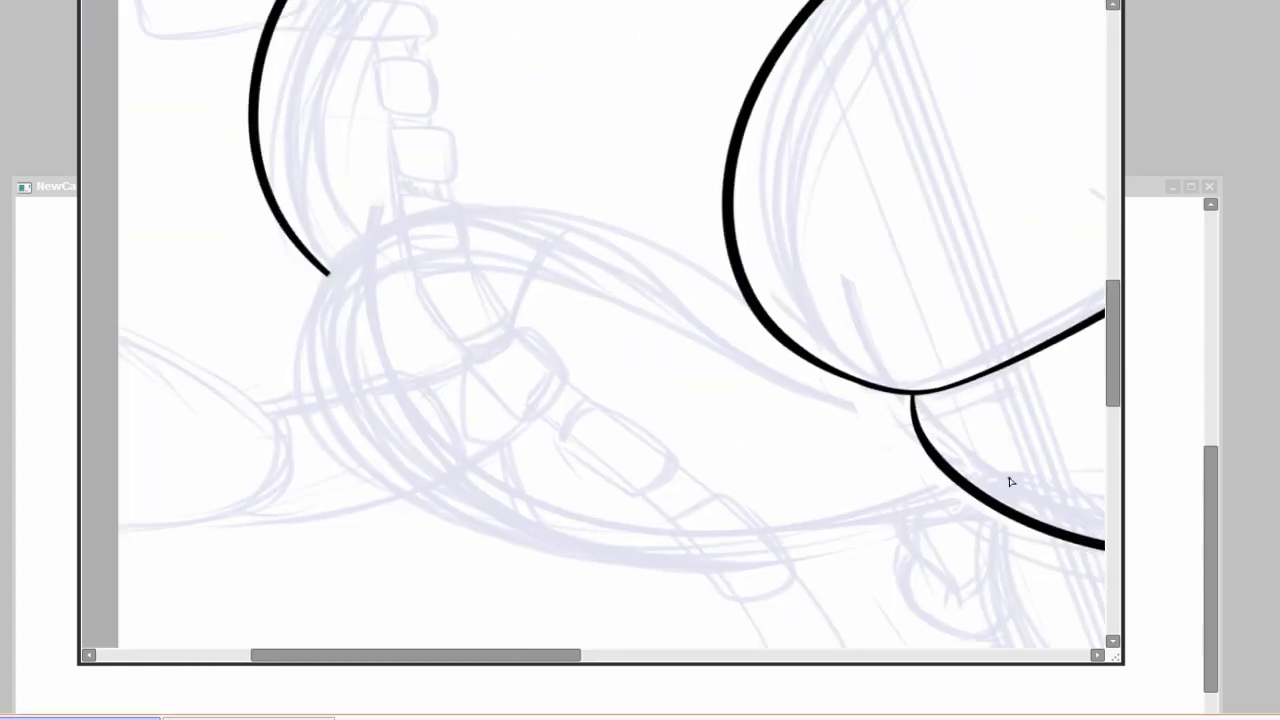
Step: Ink the lower shell outline of the rear torso form and transform it to fit between the neighbouring contours
mouse_move(835, 370)
mouse_down()
mouse_move(743, 351)
mouse_move(480, 206)
mouse_move(248, 200)
mouse_up()
key(ctrl+t)
scroll(247, 200, down, 3)
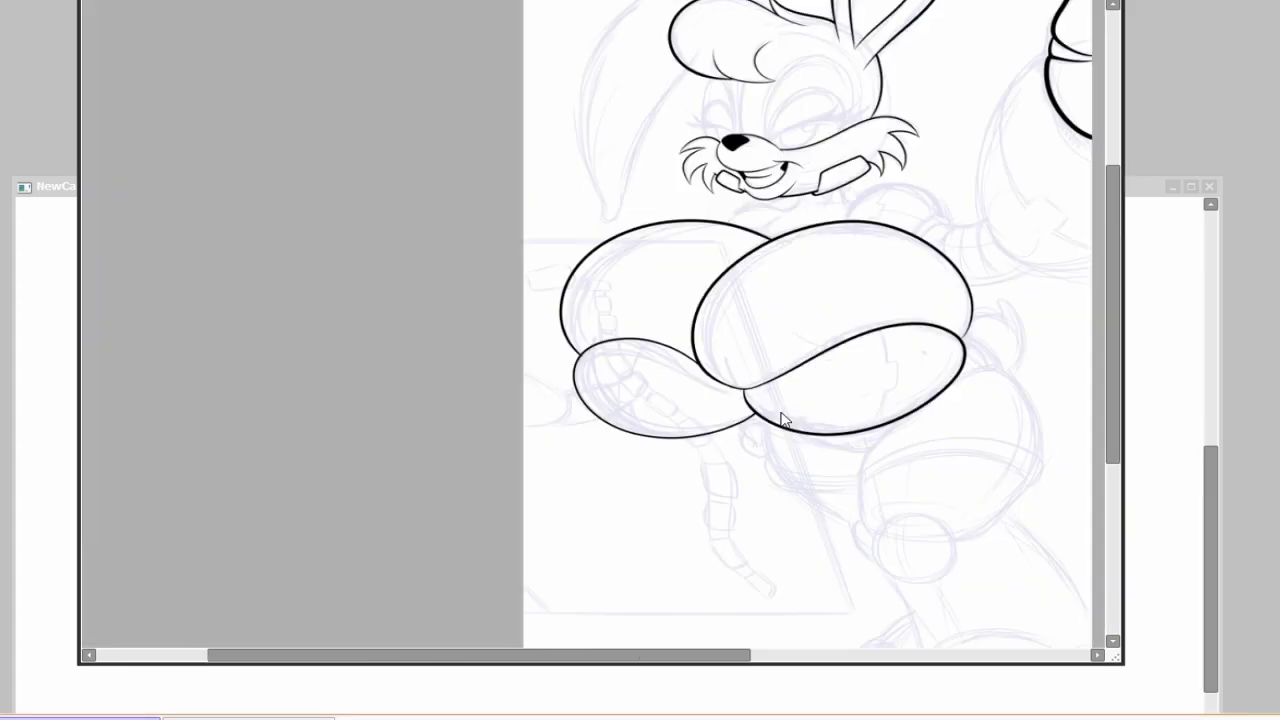
scroll(330, 420, up, 2)
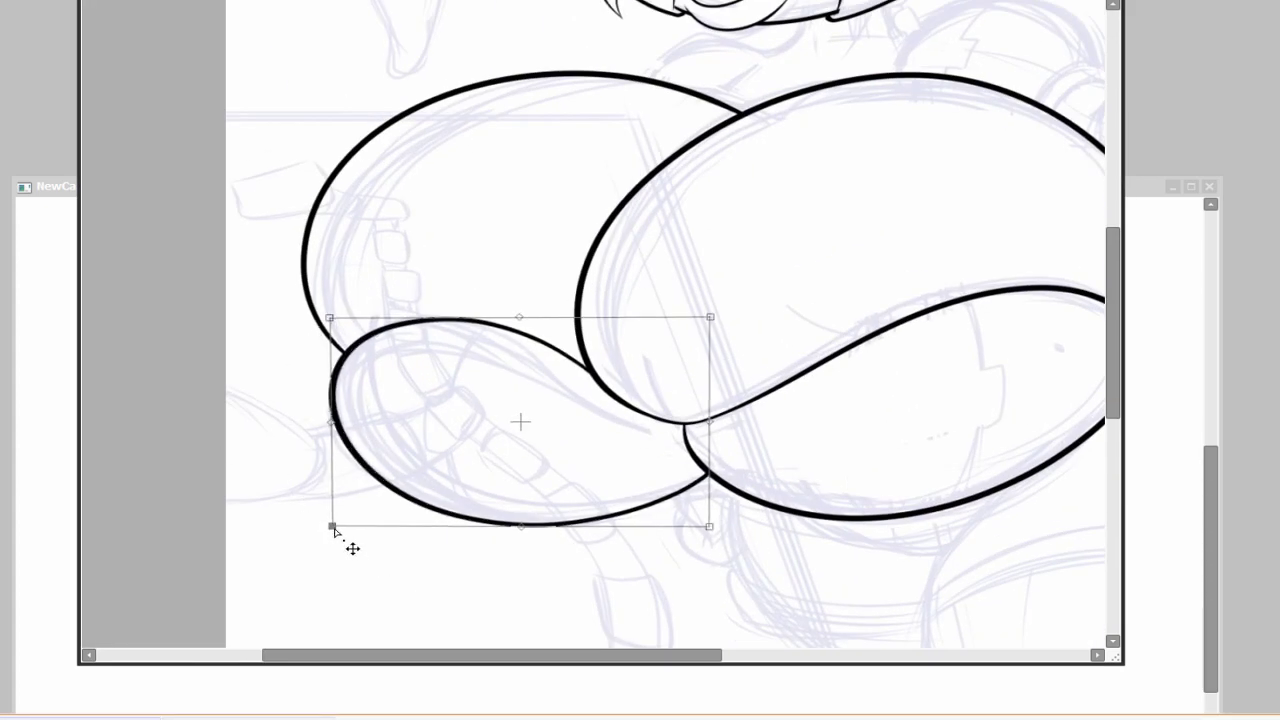
key(Return)
scroll(697, 309, up, 2)
scroll(886, 457, down, 2)
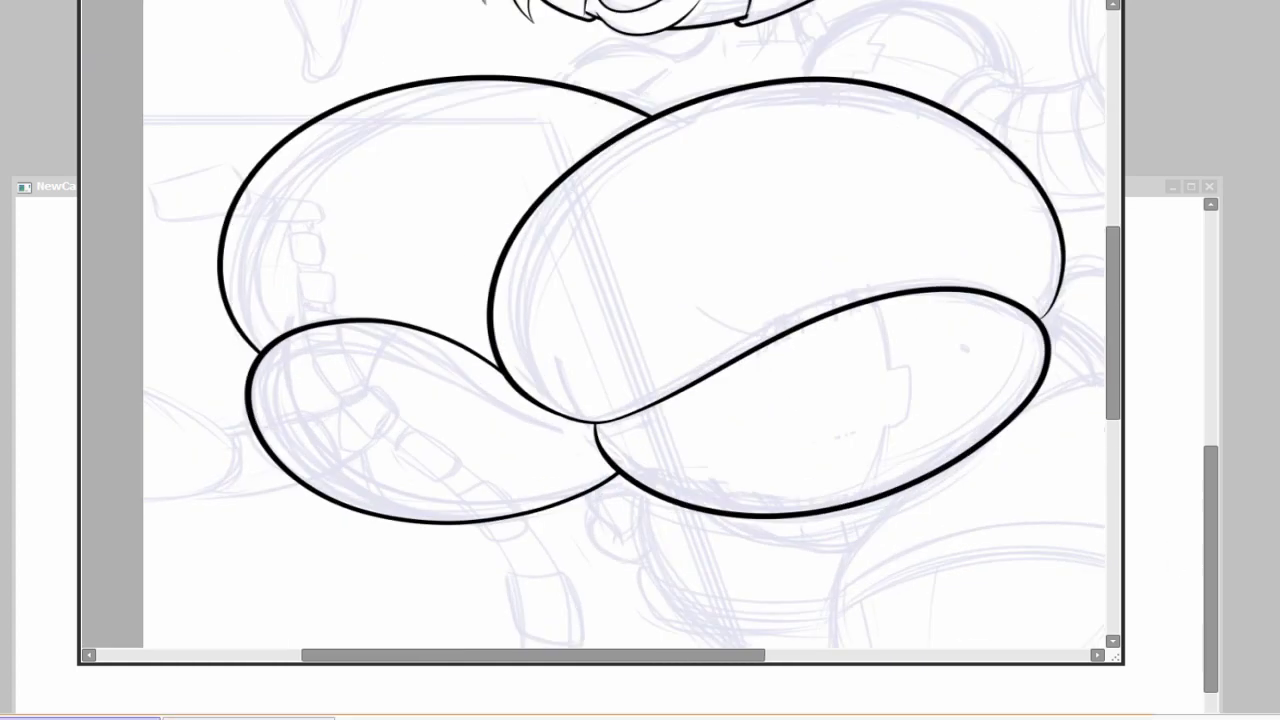
Step: Ink a curved panel seam with a rectangular notch across the front lower shell, erasing the line inside the notch
scroll(704, 103, up, 3)
drag(713, 102, 680, 528)
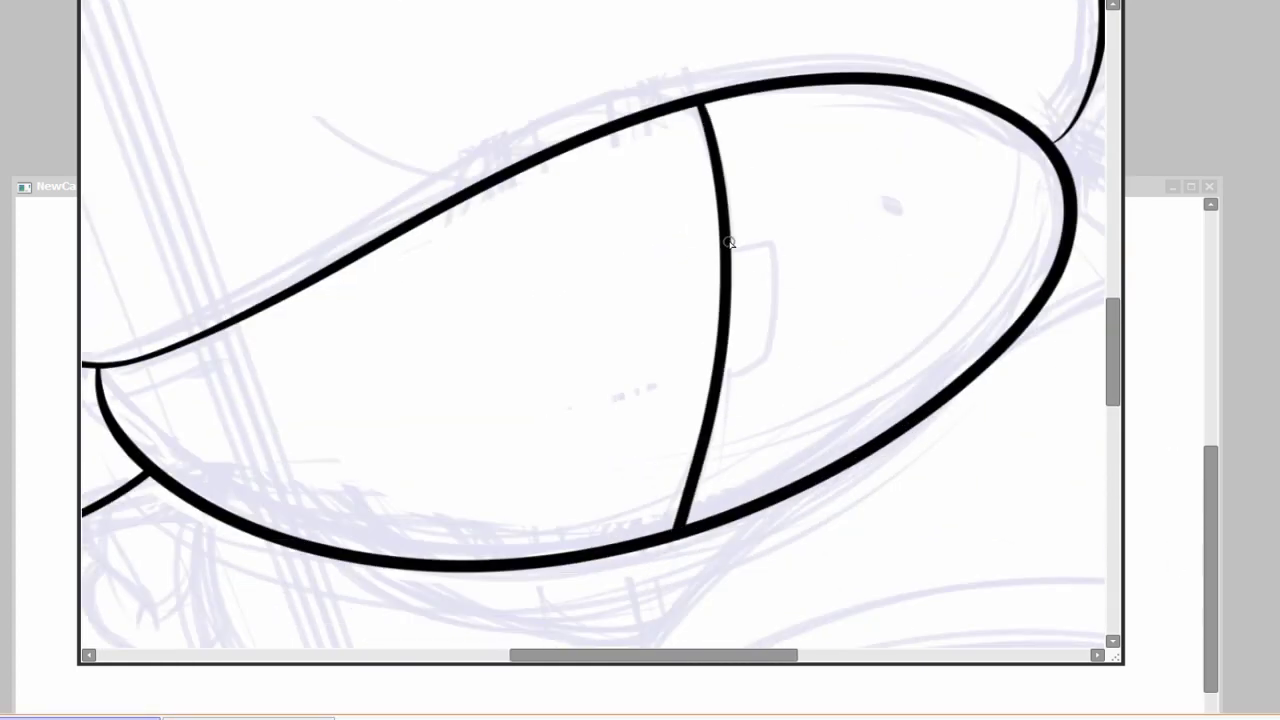
scroll(744, 370, up, 3)
drag(720, 171, 700, 335)
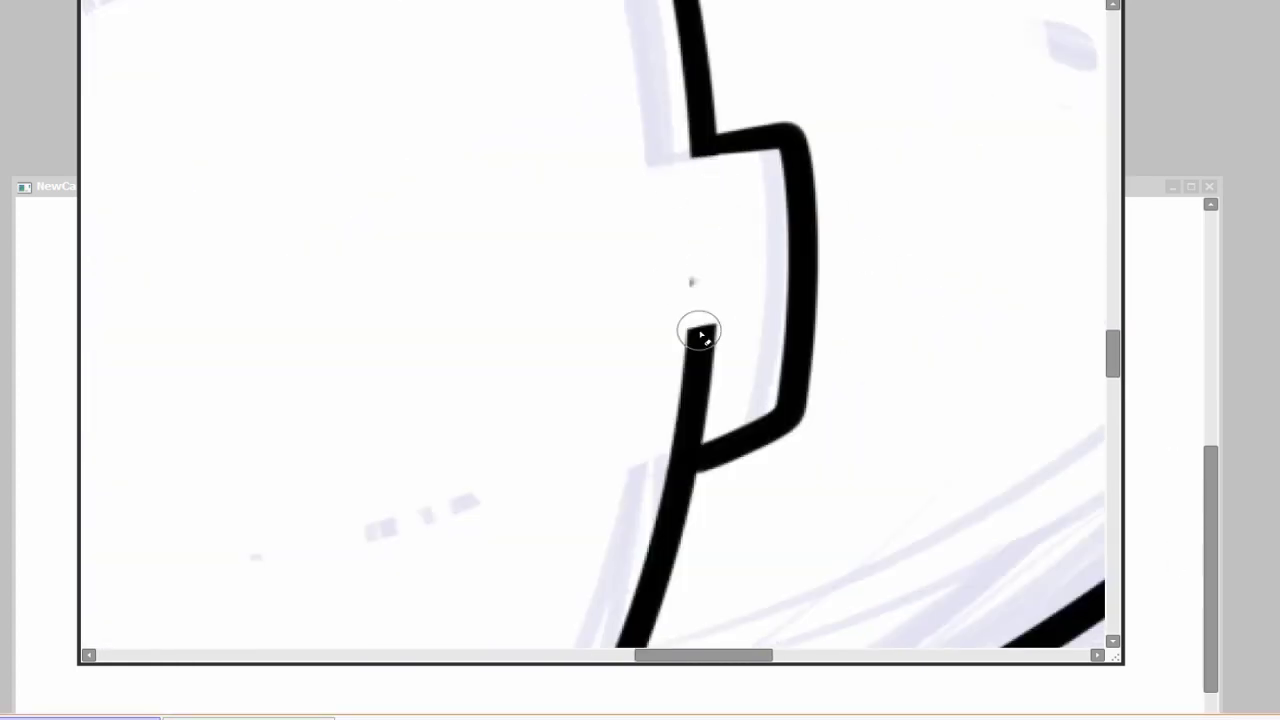
scroll(594, 409, down, 4)
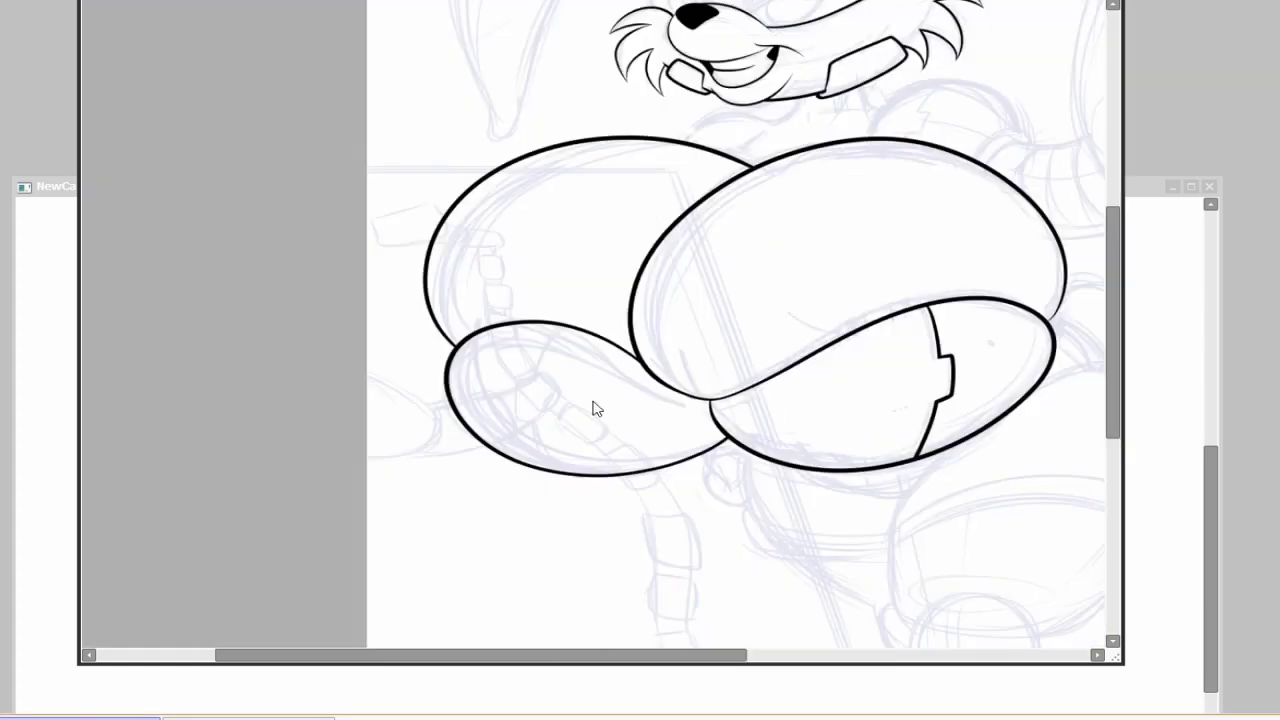
Step: Ink a curved panel seam across the rear lower shell, redrawing the first attempt
scroll(486, 237, up, 3)
scroll(757, 594, down, 3)
scroll(757, 594, up, 3)
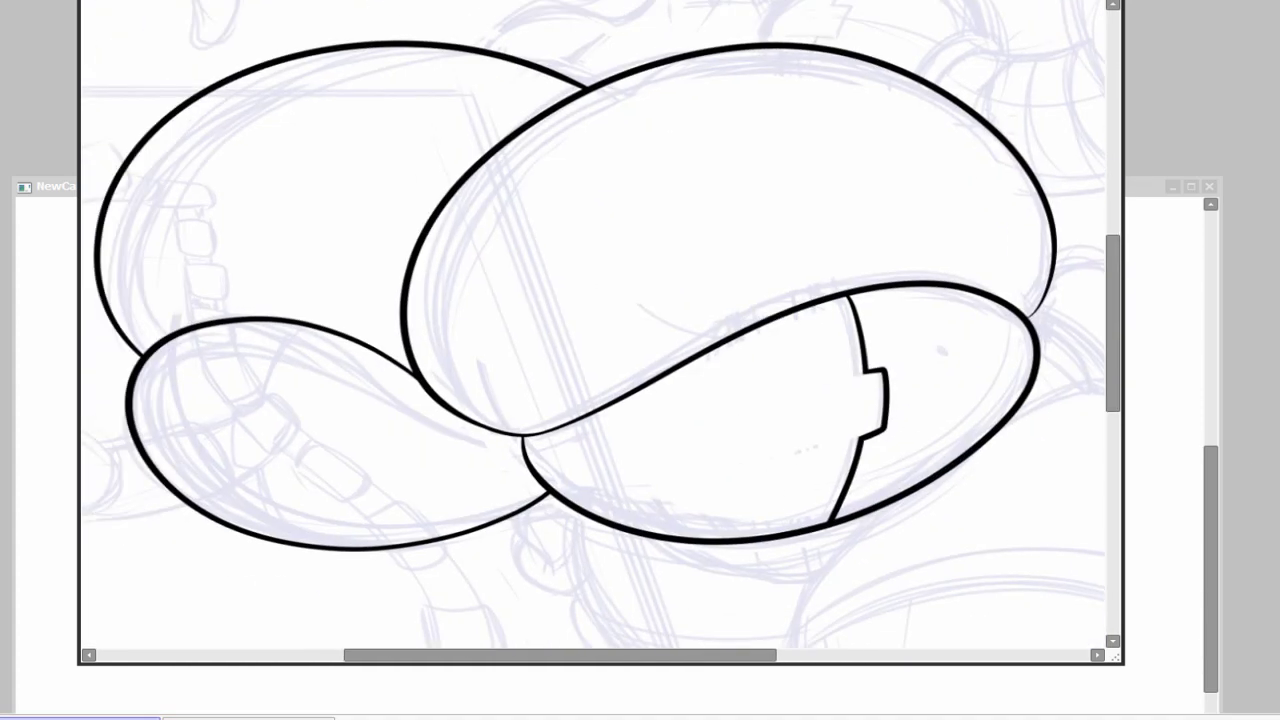
drag(218, 324, 420, 560)
scroll(105, 566, up, 3)
key(ctrl+z)
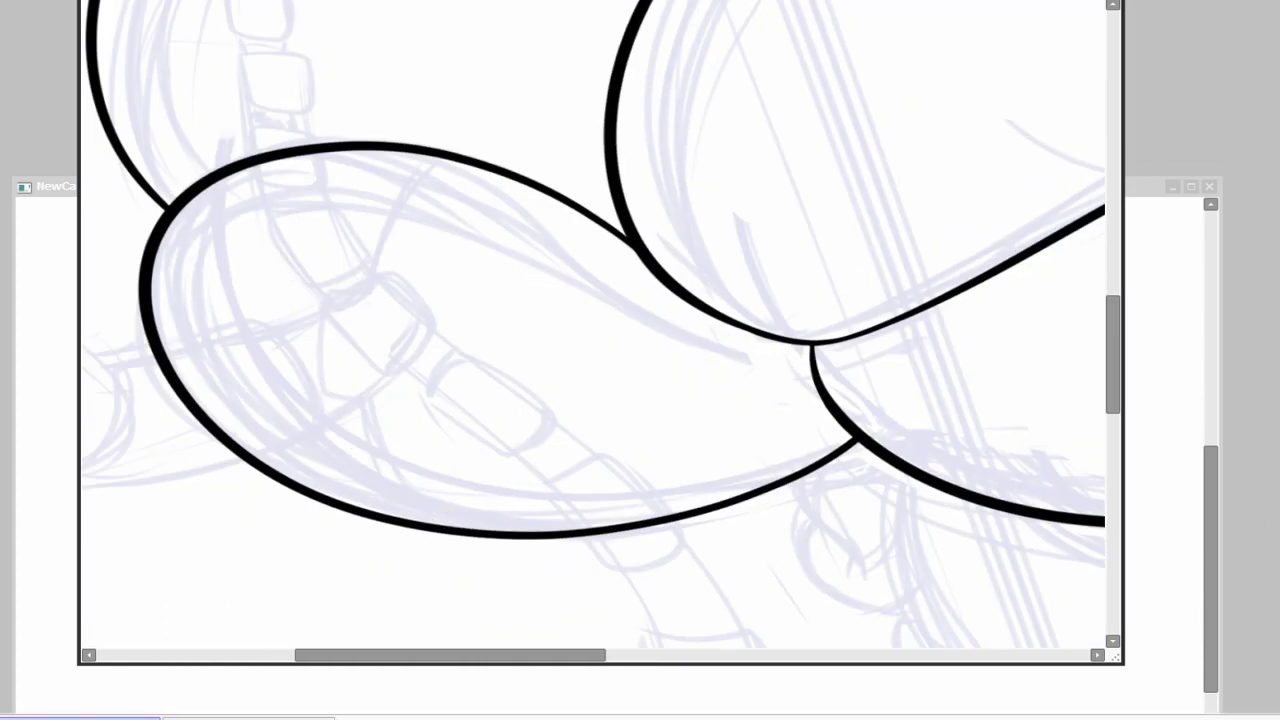
drag(328, 148, 480, 550)
scroll(1000, 457, down, 4)
scroll(395, 205, up, 4)
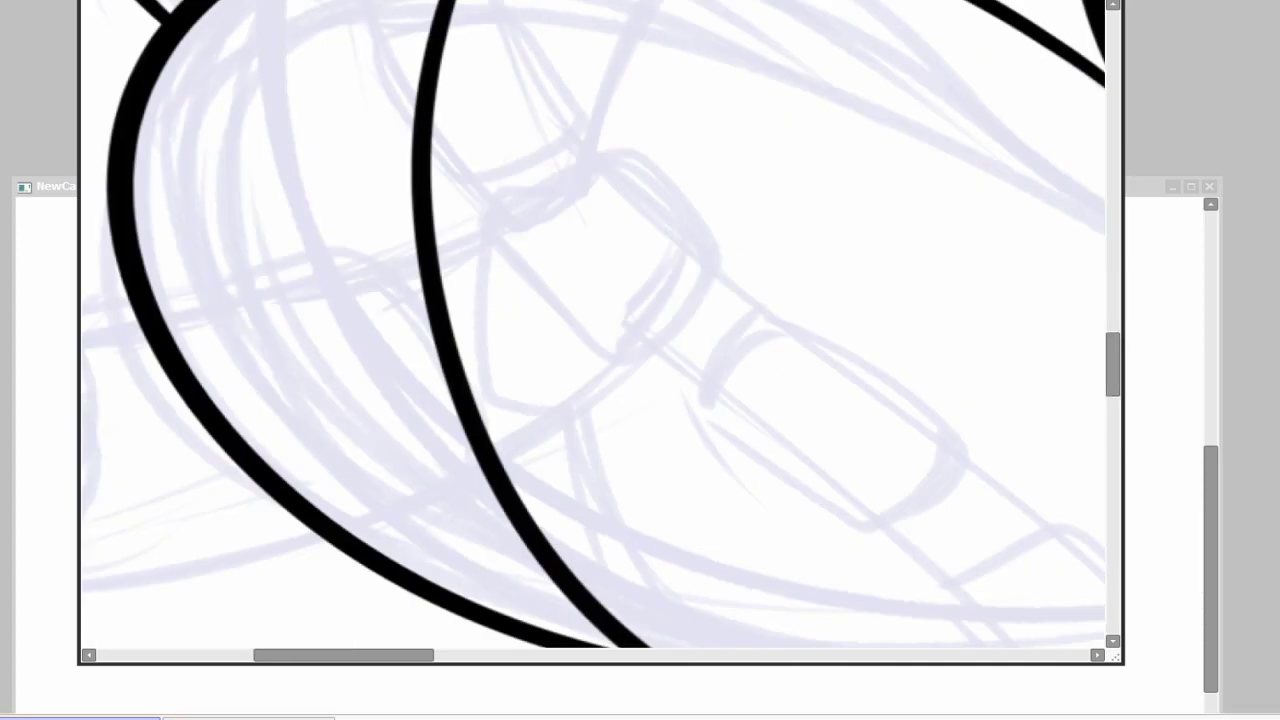
Step: Add a rounded rectangular notch to the rear shell's panel seam, redrawing it to shape and erasing the seam inside it
key(ctrl+z)
mouse_move(418, 243)
mouse_down()
mouse_move(413, 409)
mouse_move(455, 402)
mouse_up()
key(ctrl+z)
scroll(583, 428, up, 1)
drag(502, 276, 546, 490)
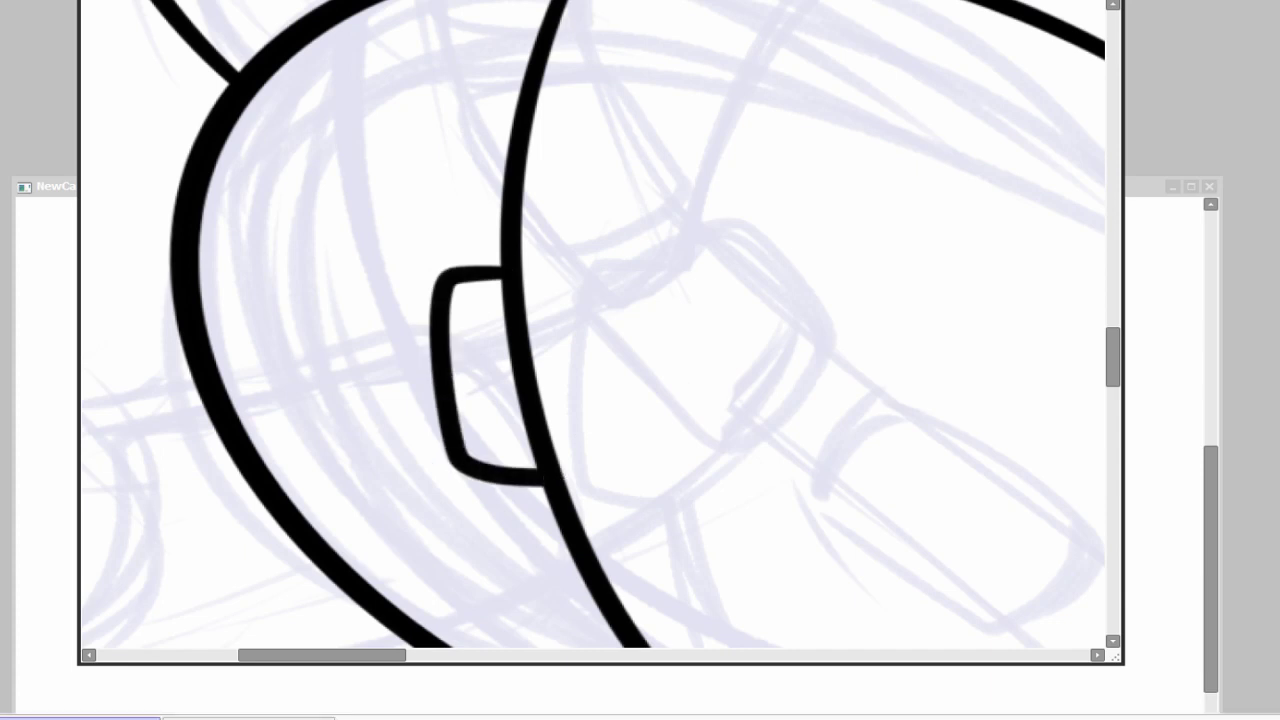
key(ctrl+z)
drag(500, 277, 550, 490)
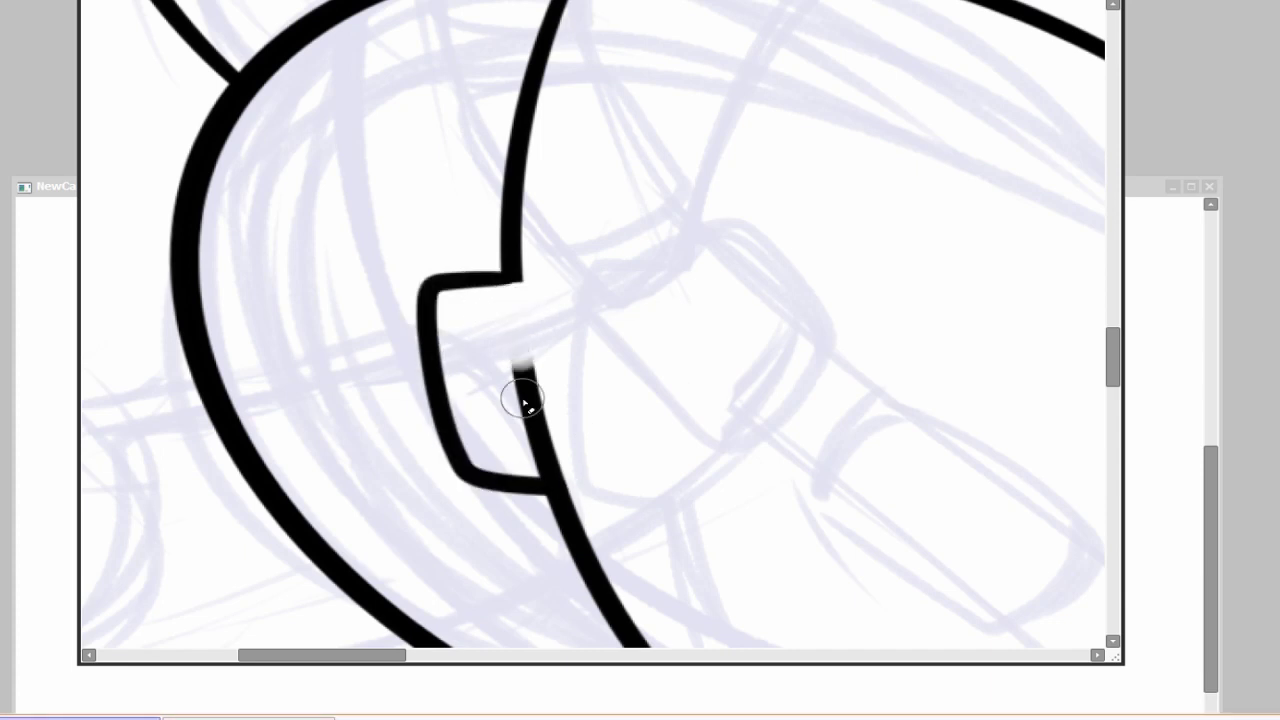
scroll(522, 400, down, 4)
scroll(871, 477, up, 5)
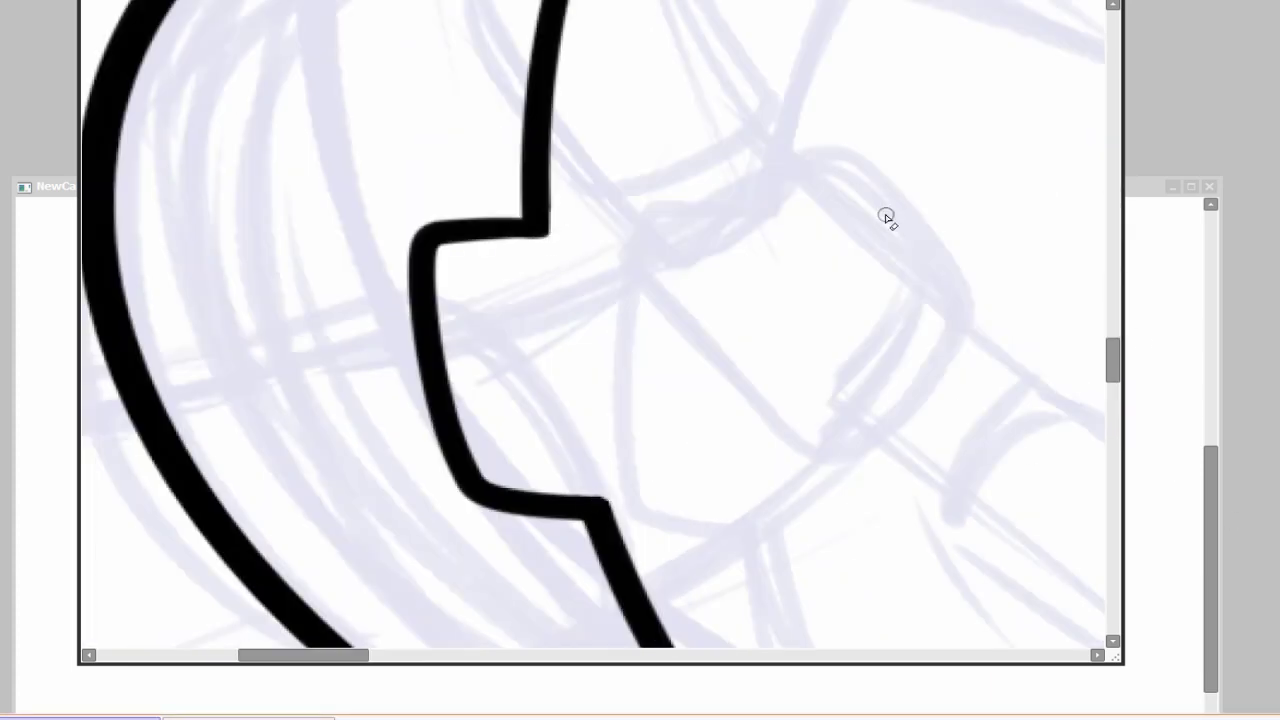
scroll(928, 245, down, 4)
scroll(971, 474, up, 5)
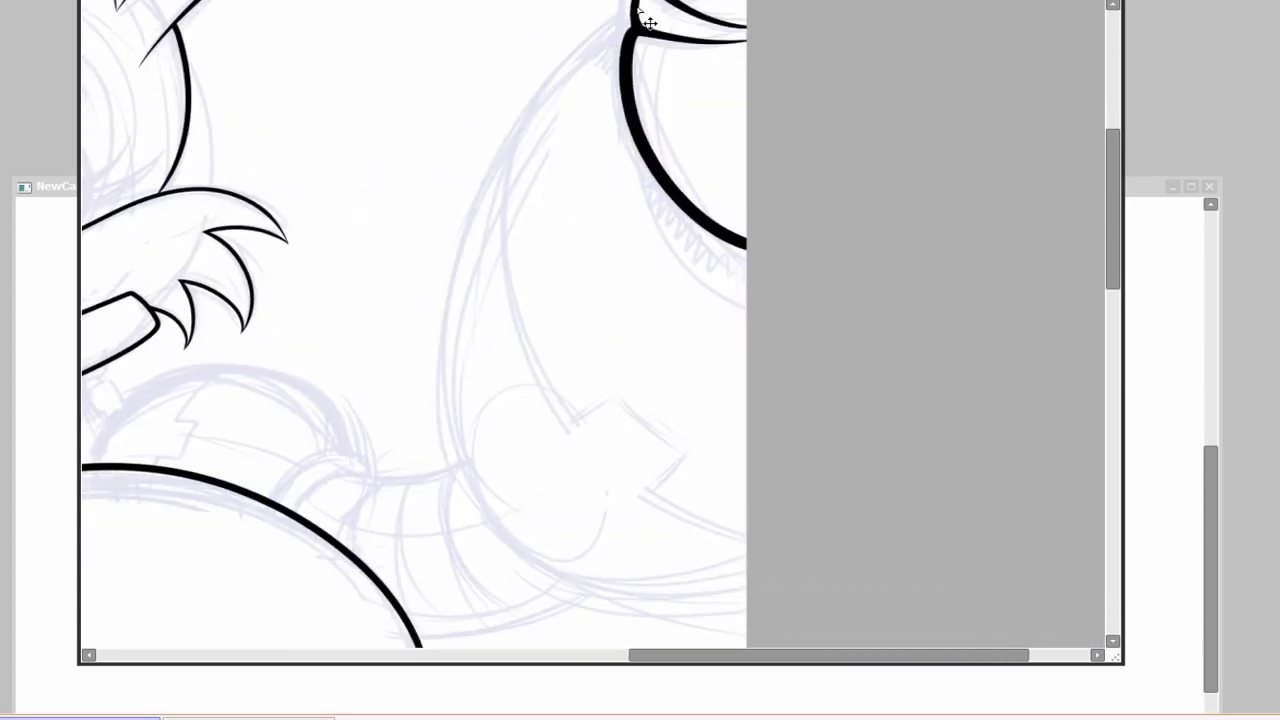
Step: Ink the large outer contour and inner curve of the arm section below the cuff joint at the canvas edge
drag(650, 22, 871, 463)
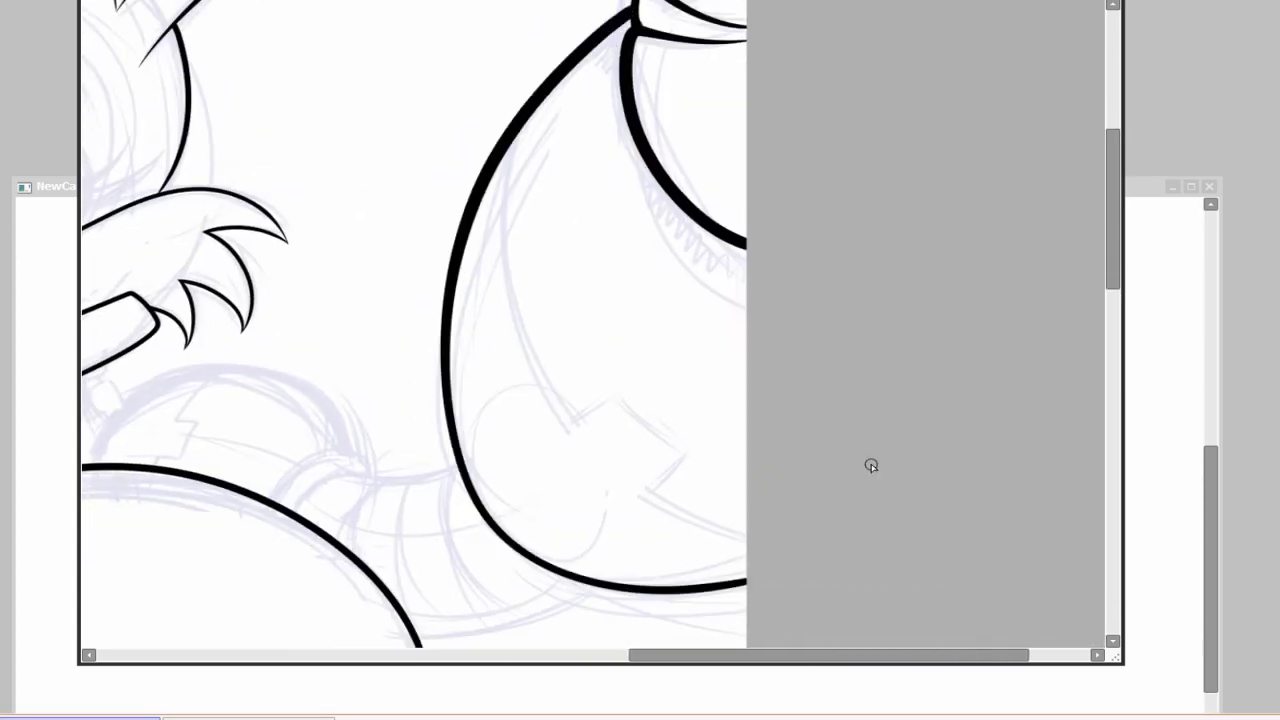
scroll(880, 400, down, 3)
scroll(888, 340, up, 3)
drag(509, 80, 850, 423)
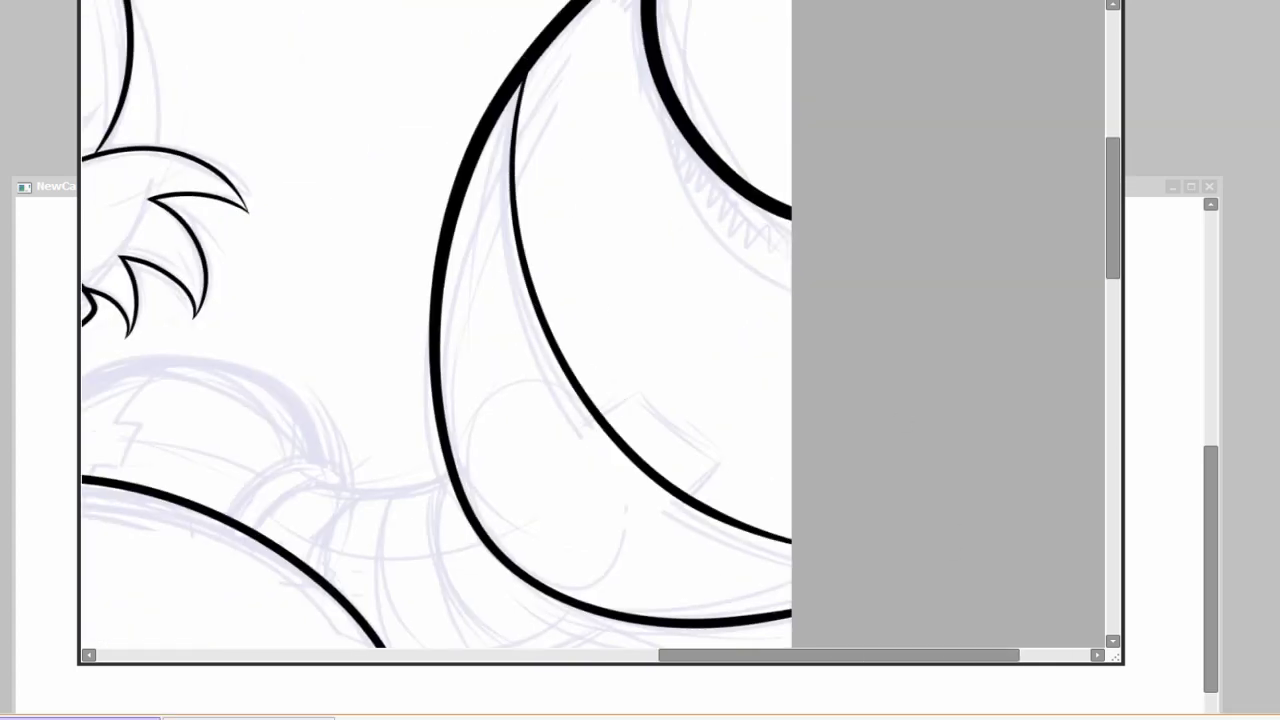
Step: Ink a rectangular notch on the large arm section's inner curve and erase the curve segment inside it
scroll(850, 423, up, 3)
mouse_move(588, 275)
mouse_down()
mouse_move(798, 431)
mouse_move(700, 523)
mouse_up()
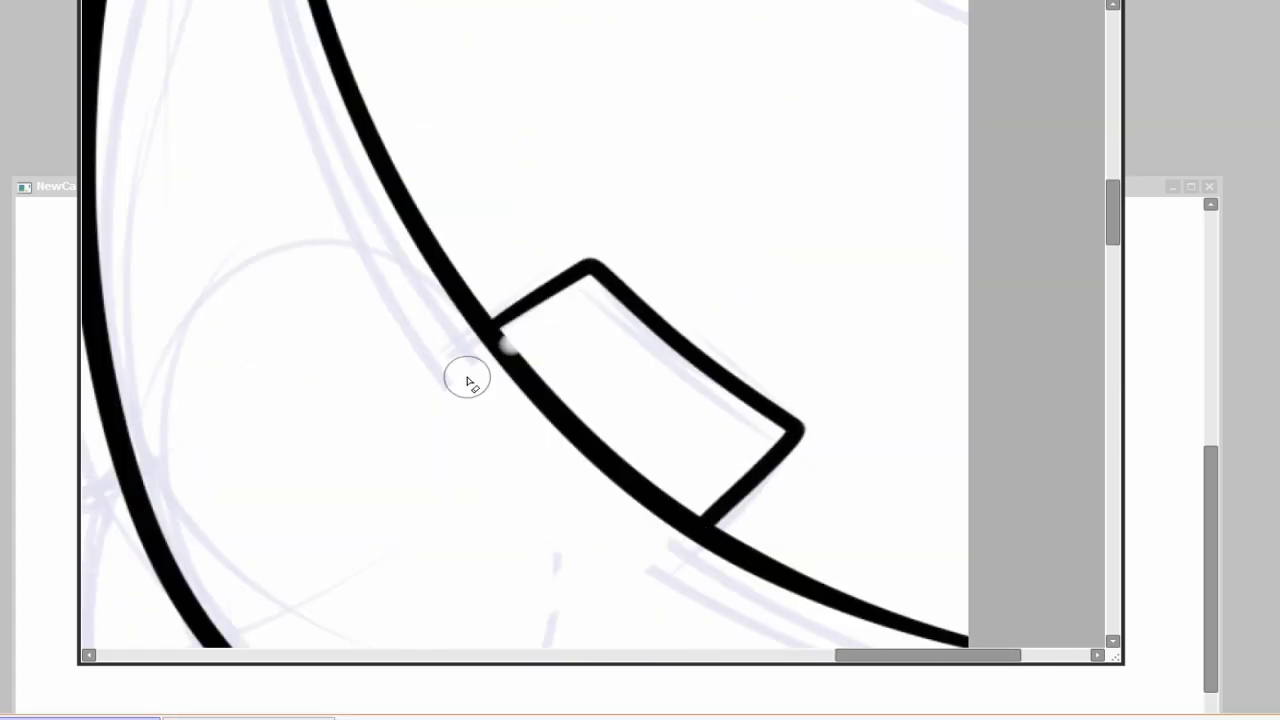
mouse_move(471, 377)
mouse_down()
mouse_move(506, 449)
mouse_move(670, 493)
mouse_up()
scroll(548, 386, up, 1)
scroll(548, 386, down, 4)
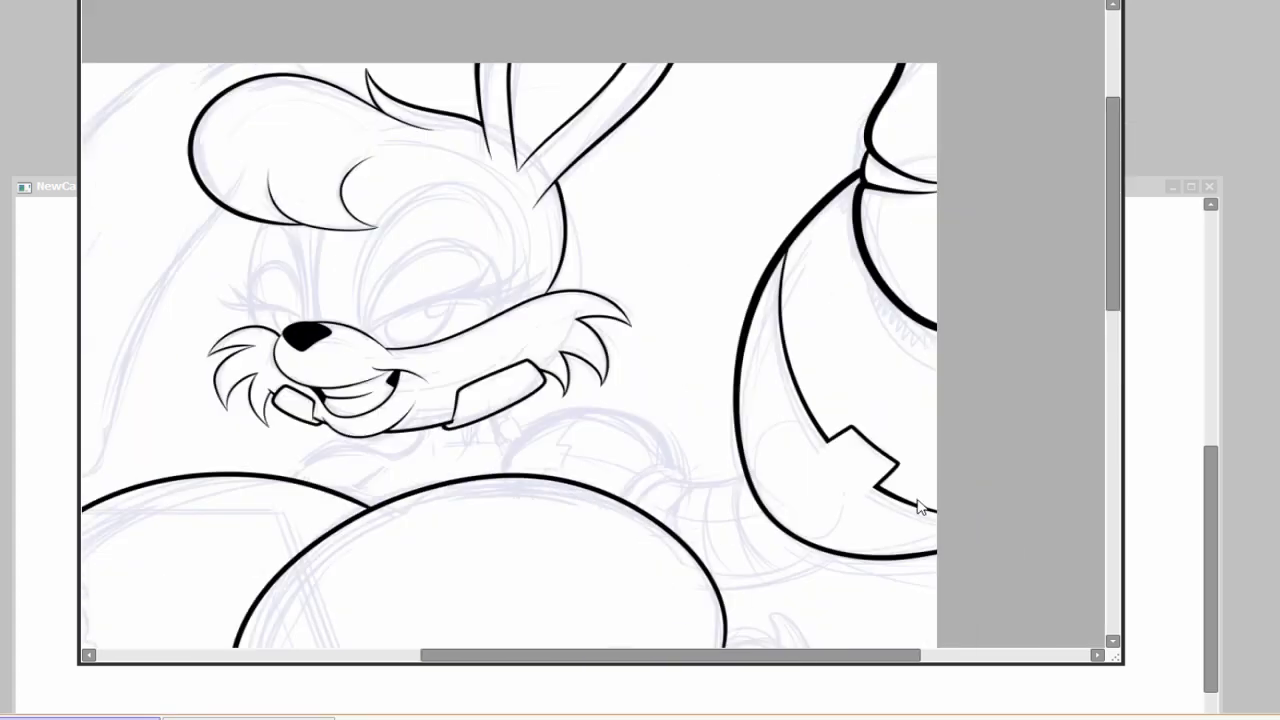
Step: Ink the collar's small inner arc rising from the front upper shell where the segmented tube begins
scroll(528, 217, up, 4)
scroll(391, 333, up, 2)
drag(586, 364, 495, 312)
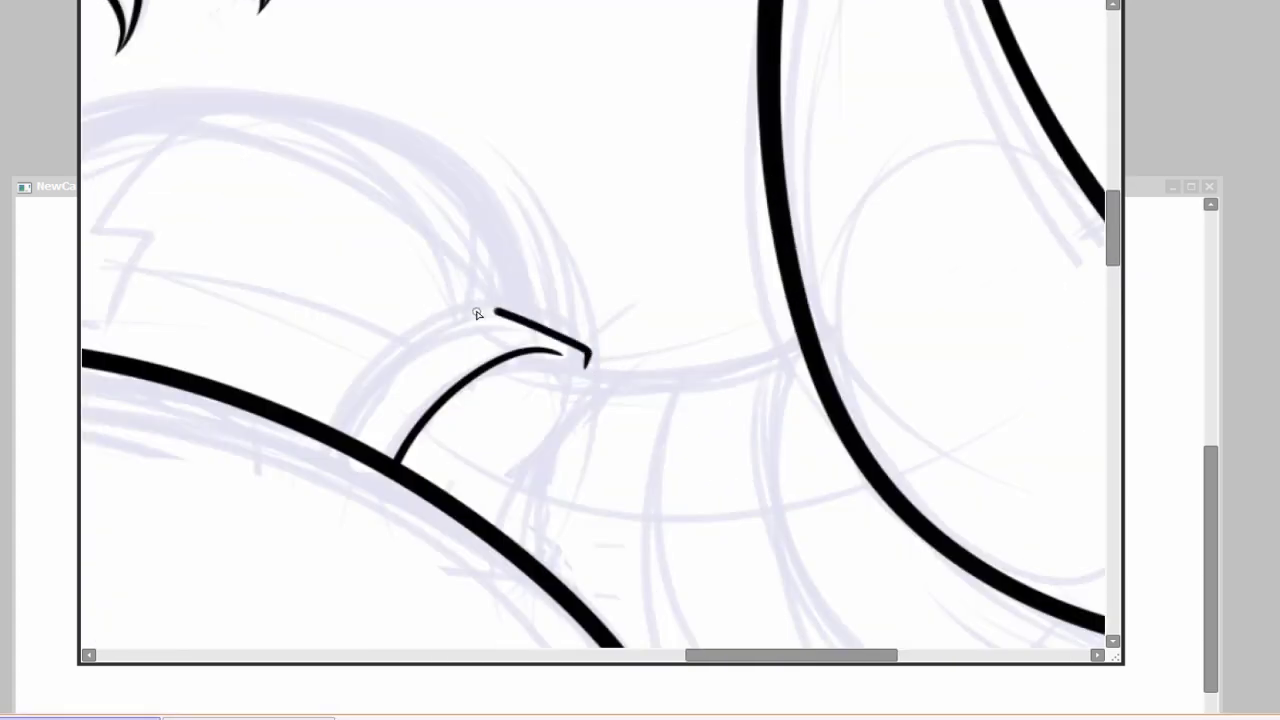
mouse_move(354, 398)
mouse_down()
mouse_move(616, 380)
mouse_move(518, 342)
mouse_up()
Step: Ink the segmented tube's upper edge from the collar arc across to the large arm section, undoing stray strokes
mouse_move(390, 345)
mouse_down()
mouse_move(606, 391)
mouse_move(909, 271)
mouse_up()
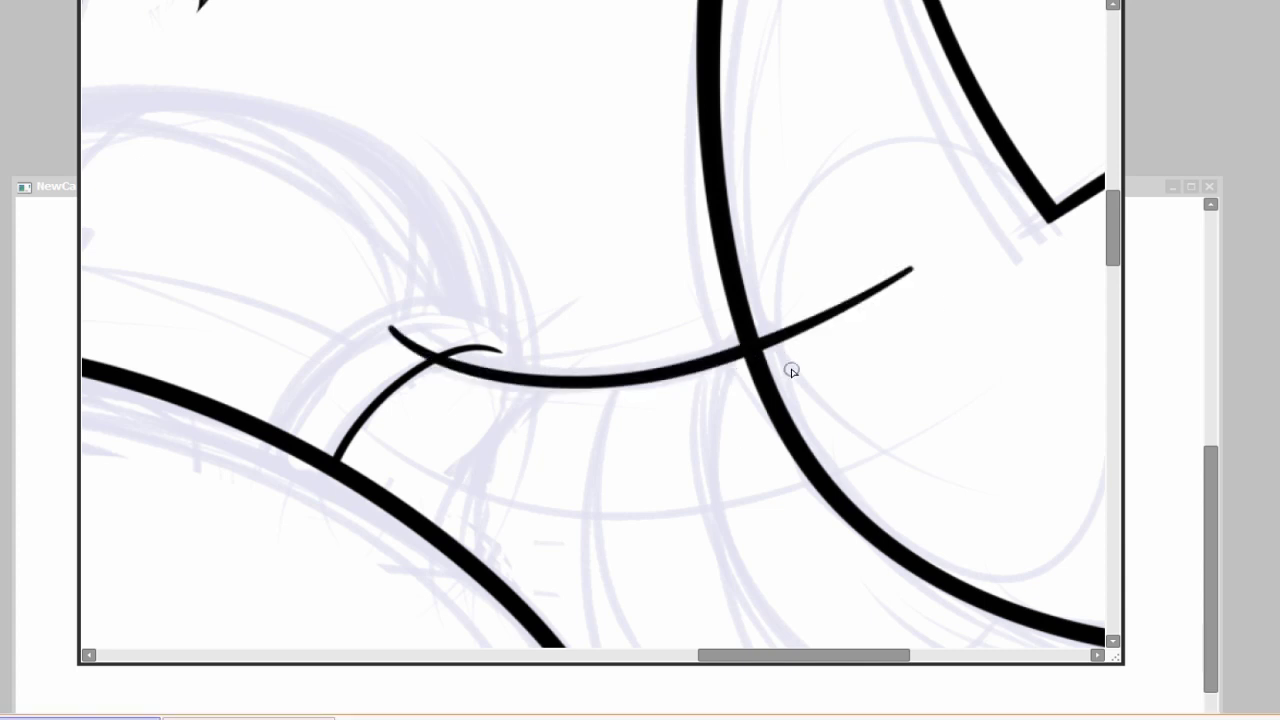
scroll(351, 457, down, 4)
scroll(807, 554, up, 3)
key(ctrl+z)
scroll(730, 463, down, 5)
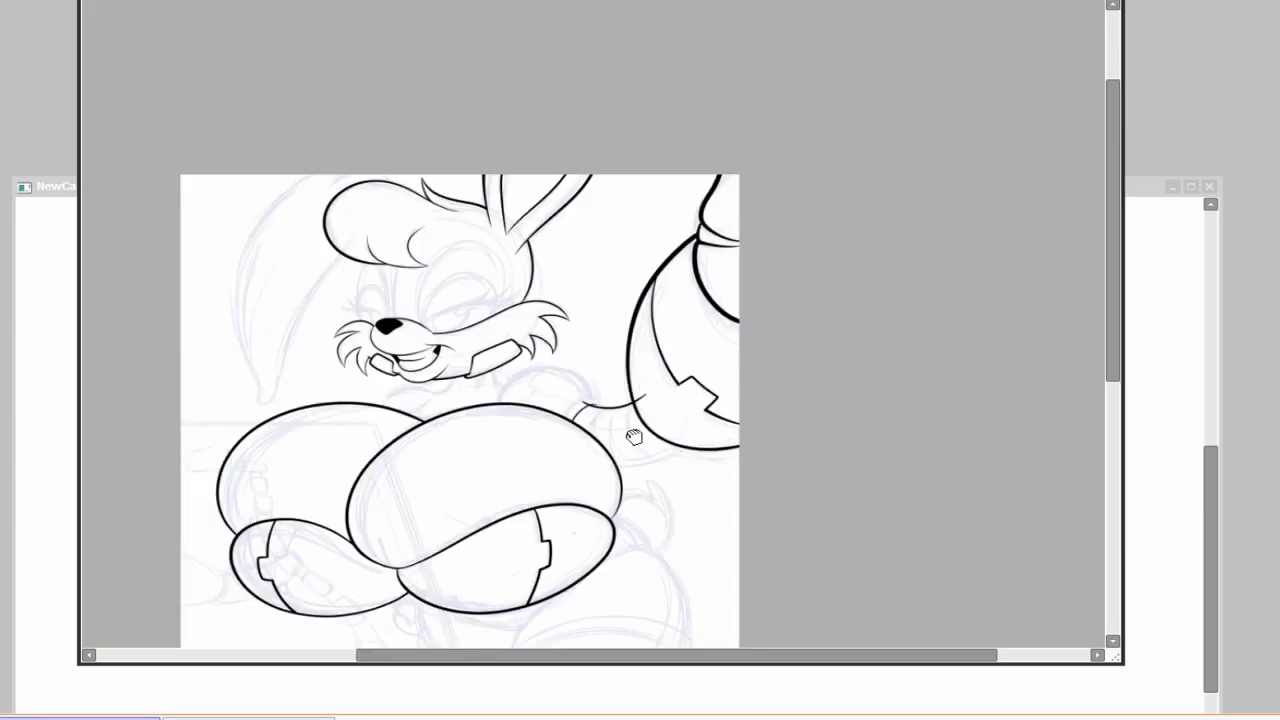
scroll(730, 463, up, 4)
key(ctrl+z)
Step: Ink the segmented tube's lower edge and trim both tube edges where they overrun the neighbouring shapes
drag(495, 437, 900, 296)
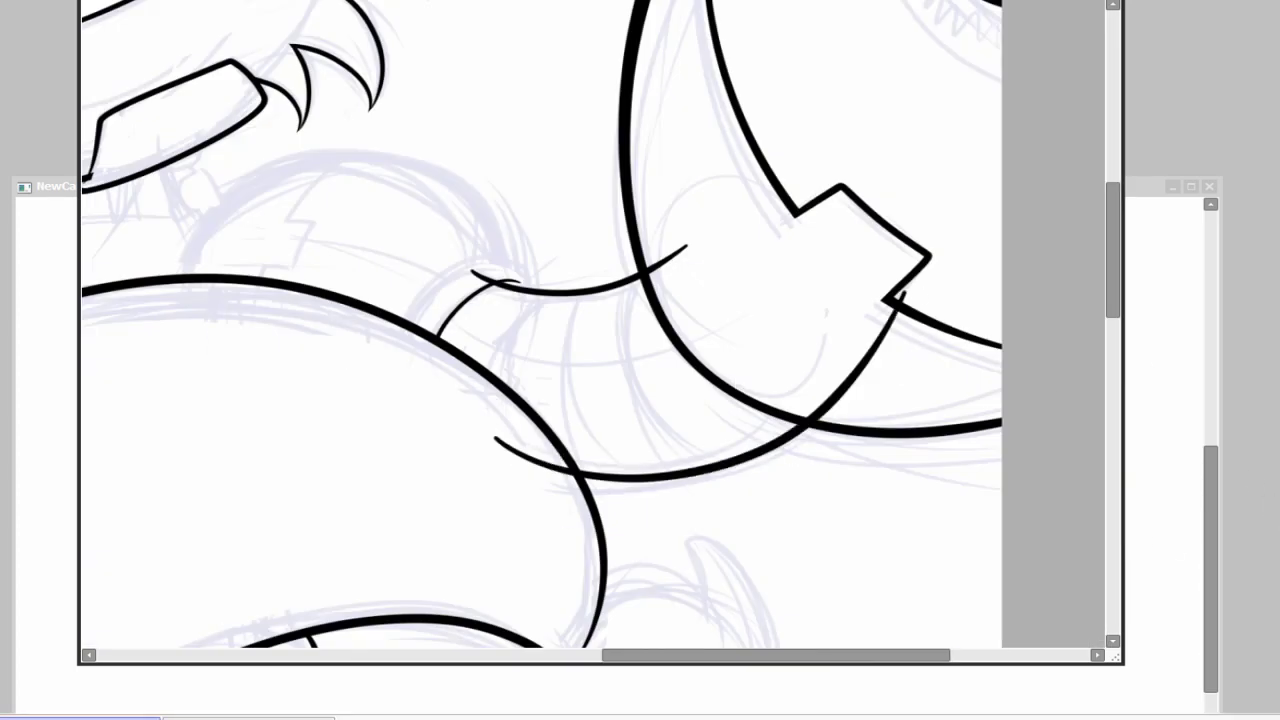
drag(523, 409, 823, 457)
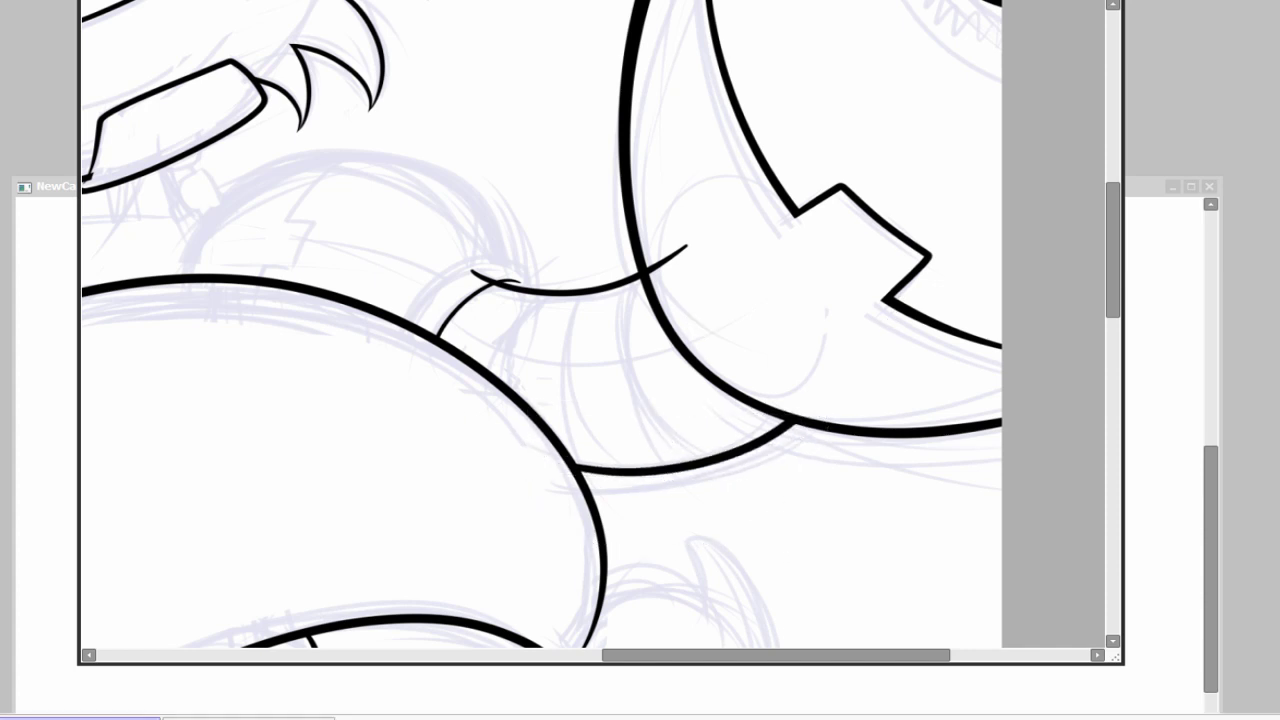
scroll(480, 329, up, 5)
scroll(640, 214, down, 2)
scroll(783, 469, down, 2)
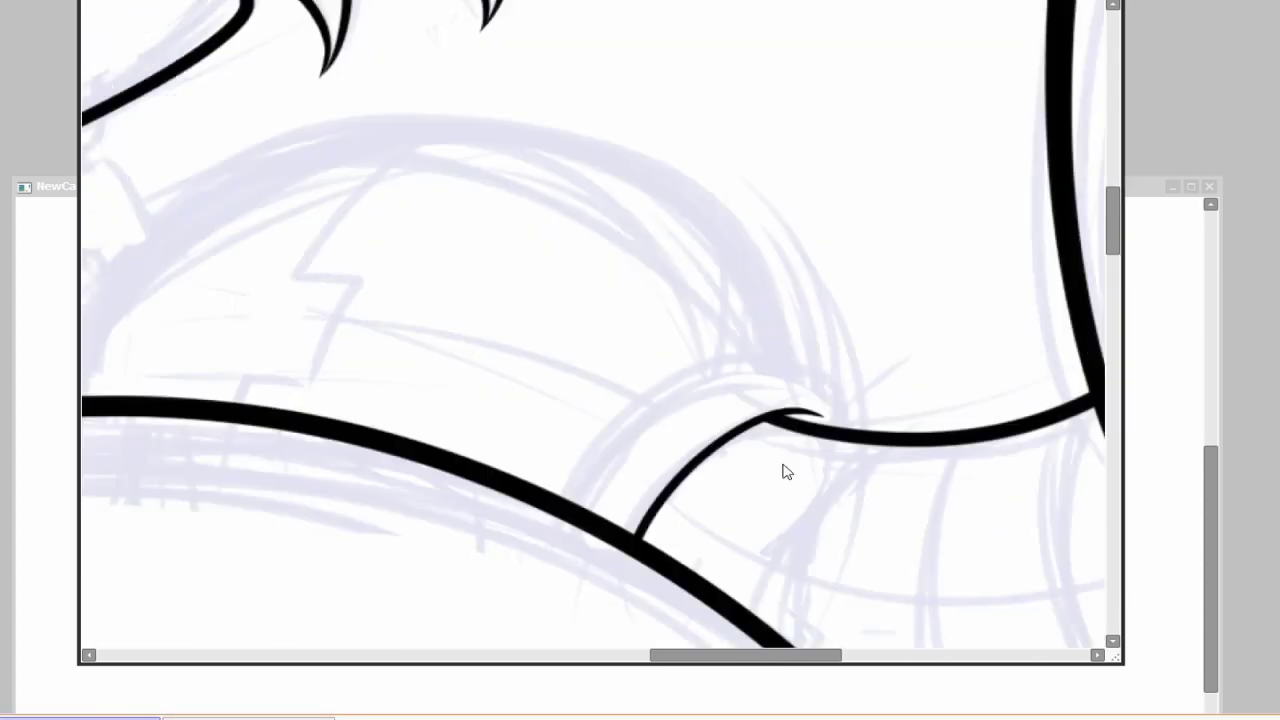
Step: Ink the rounded outer rim of the collar from the tube's upper edge down to the front upper shell
scroll(783, 469, up, 2)
mouse_move(872, 392)
mouse_down()
mouse_move(657, 286)
mouse_move(560, 340)
mouse_up()
drag(471, 412, 425, 500)
scroll(425, 500, down, 3)
scroll(560, 400, up, 3)
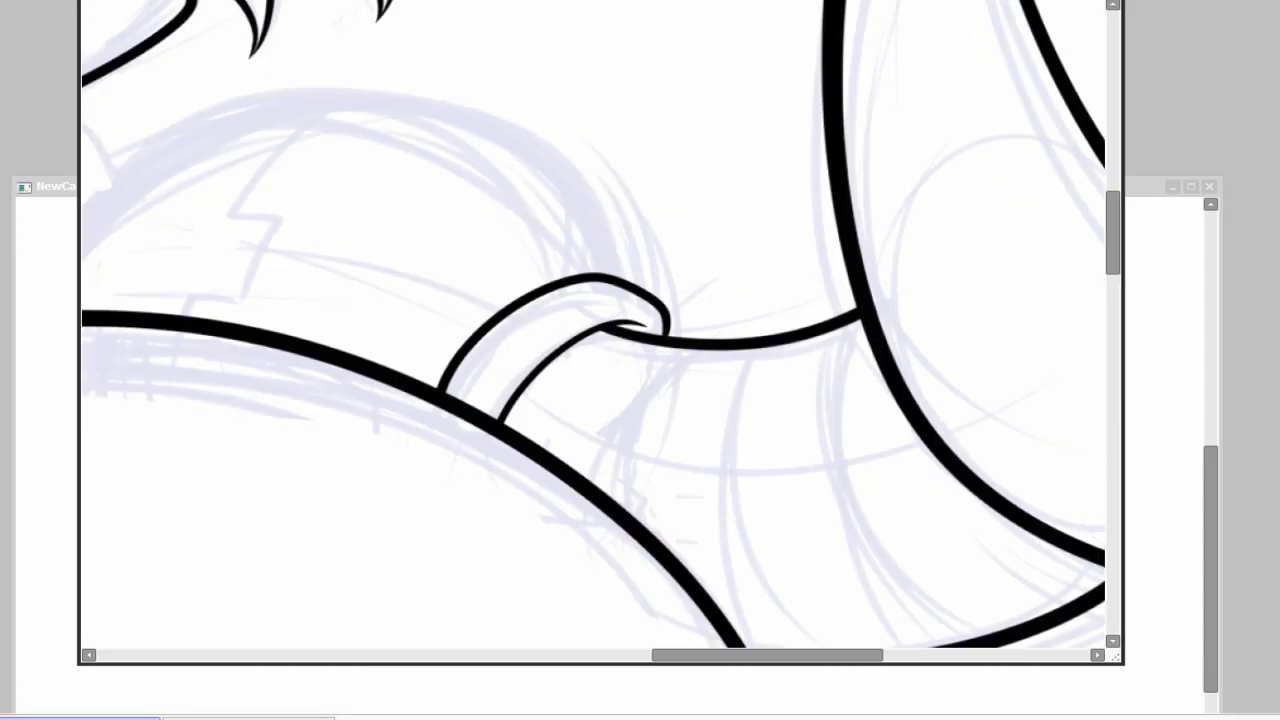
Step: Ink three curved segment lines across the tube and add thin tapered accent lines beside them
scroll(730, 165, down, 2)
scroll(975, 460, down, 2)
scroll(846, 486, up, 3)
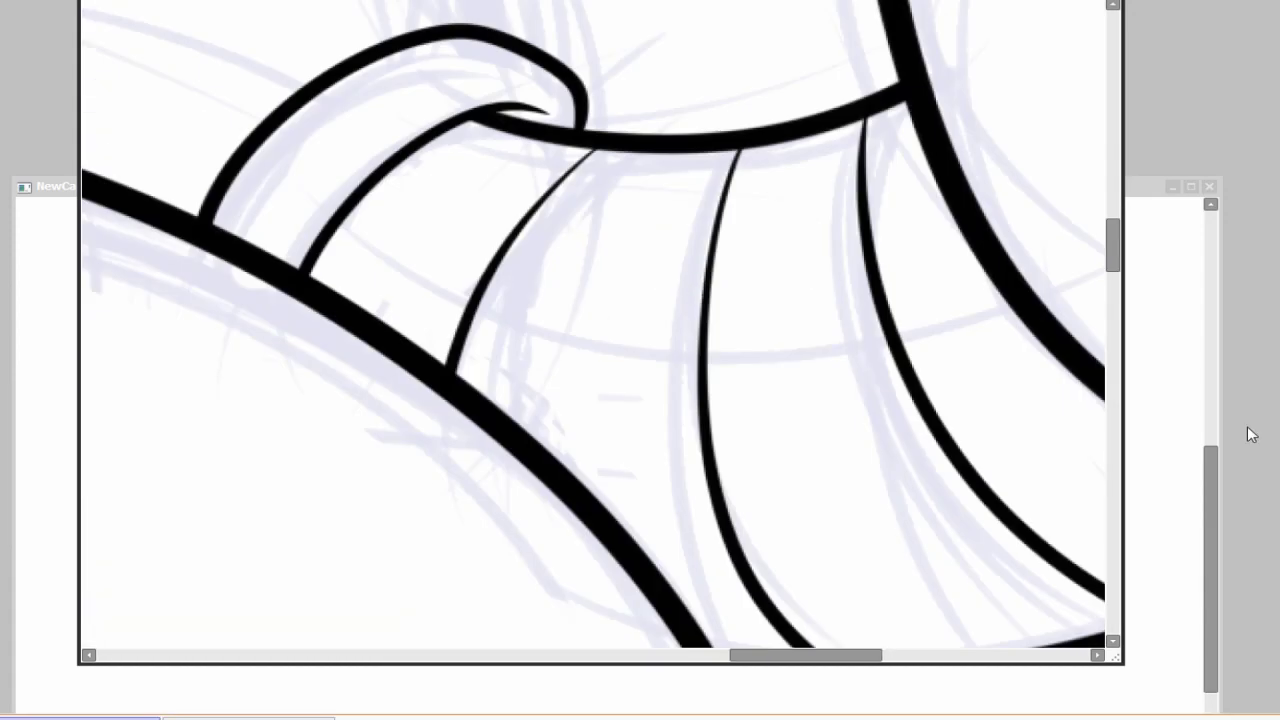
scroll(825, 263, down, 4)
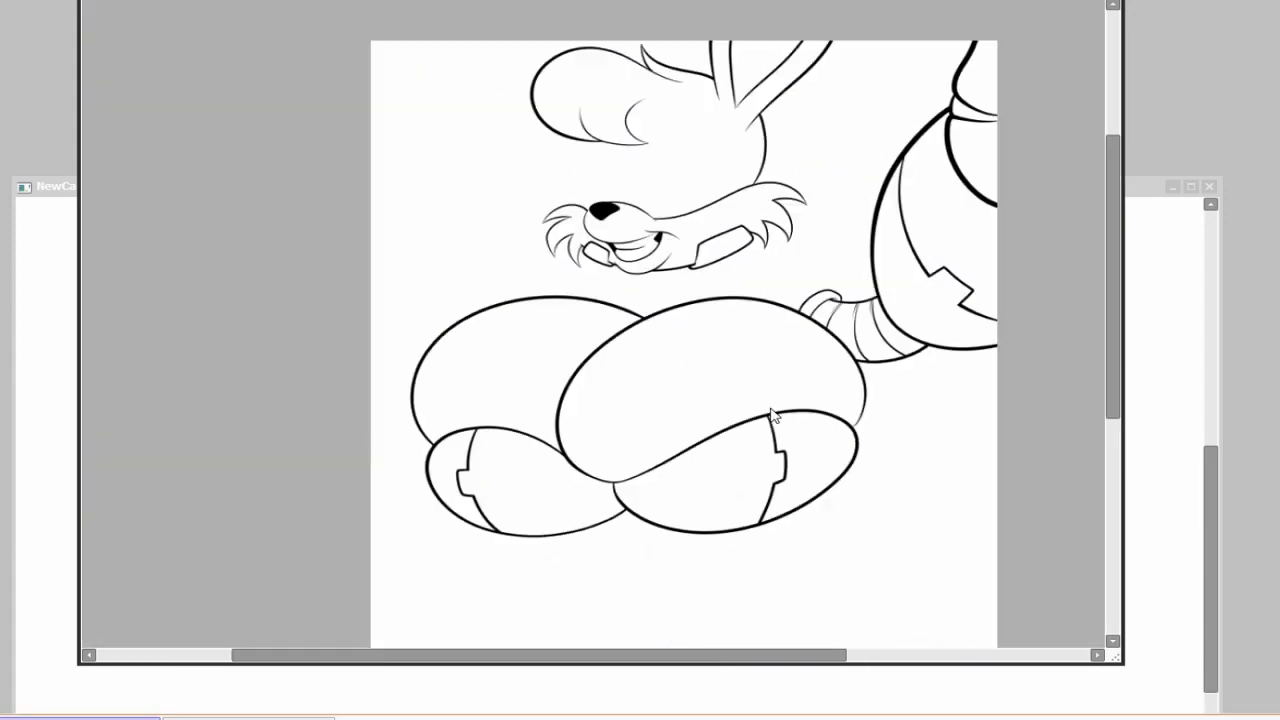
scroll(869, 433, up, 5)
scroll(737, 443, down, 4)
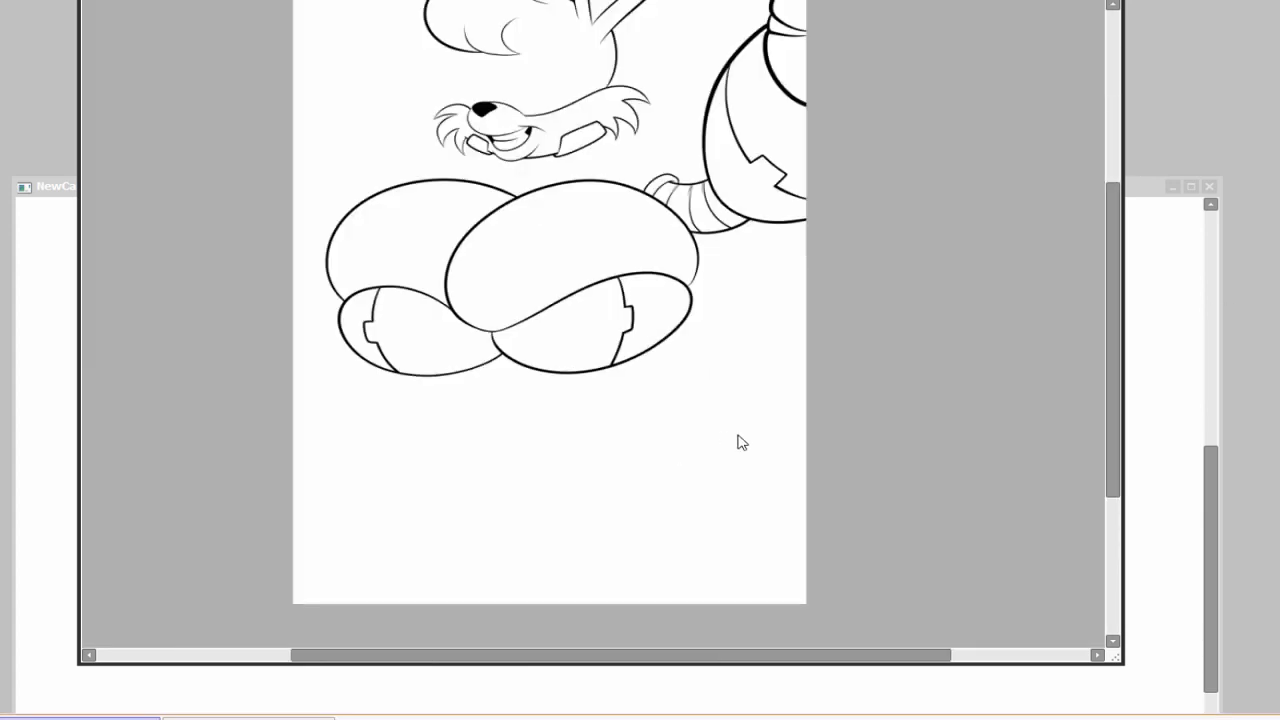
scroll(640, 380, up, 5)
mouse_move(273, 484)
mouse_down()
mouse_move(378, 321)
mouse_move(800, 457)
mouse_up()
key(ctrl+z)
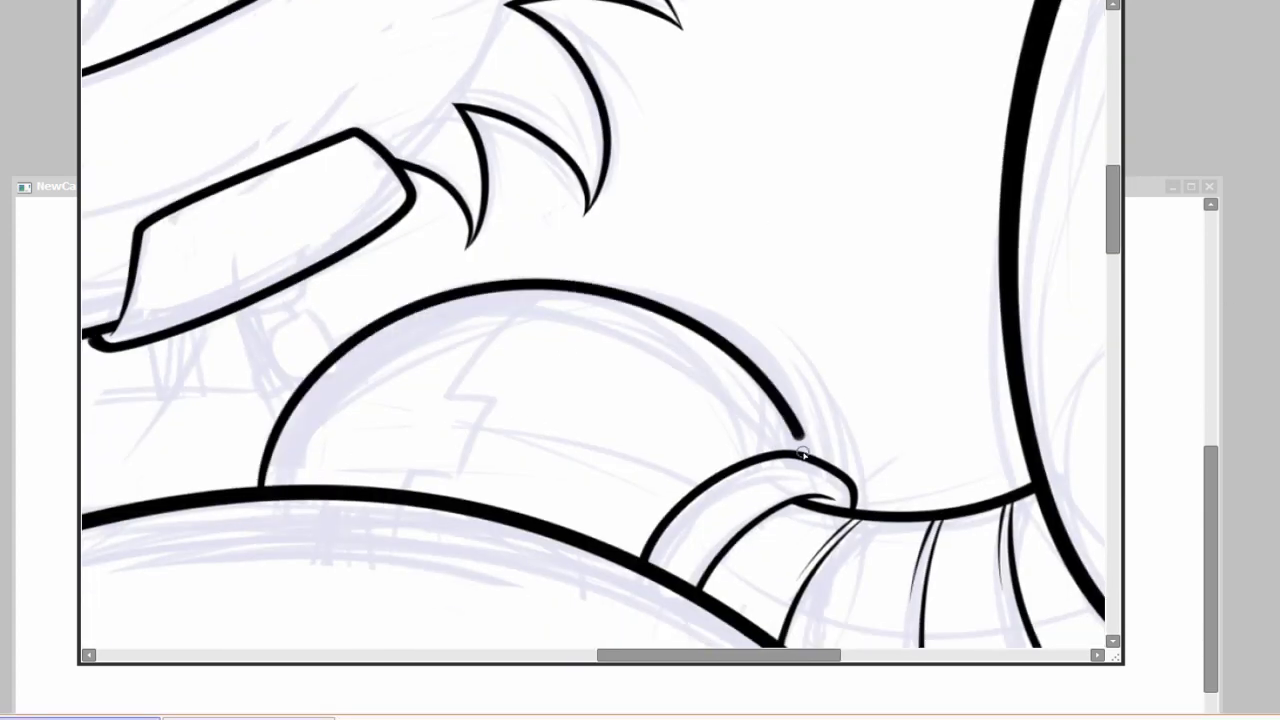
key(ctrl+z)
Step: Place an ellipse ruler and fit it over the sketched shoulder dome behind the front upper shell
scroll(763, 467, down, 4)
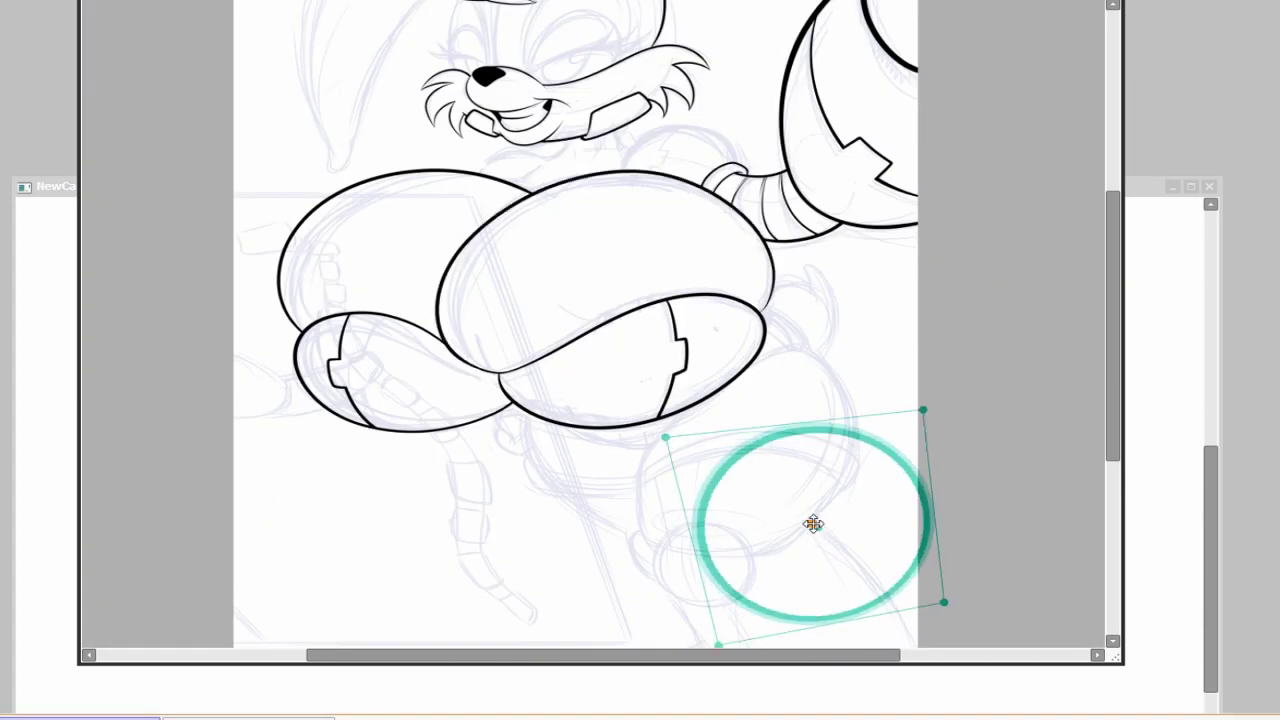
drag(504, 402, 669, 203)
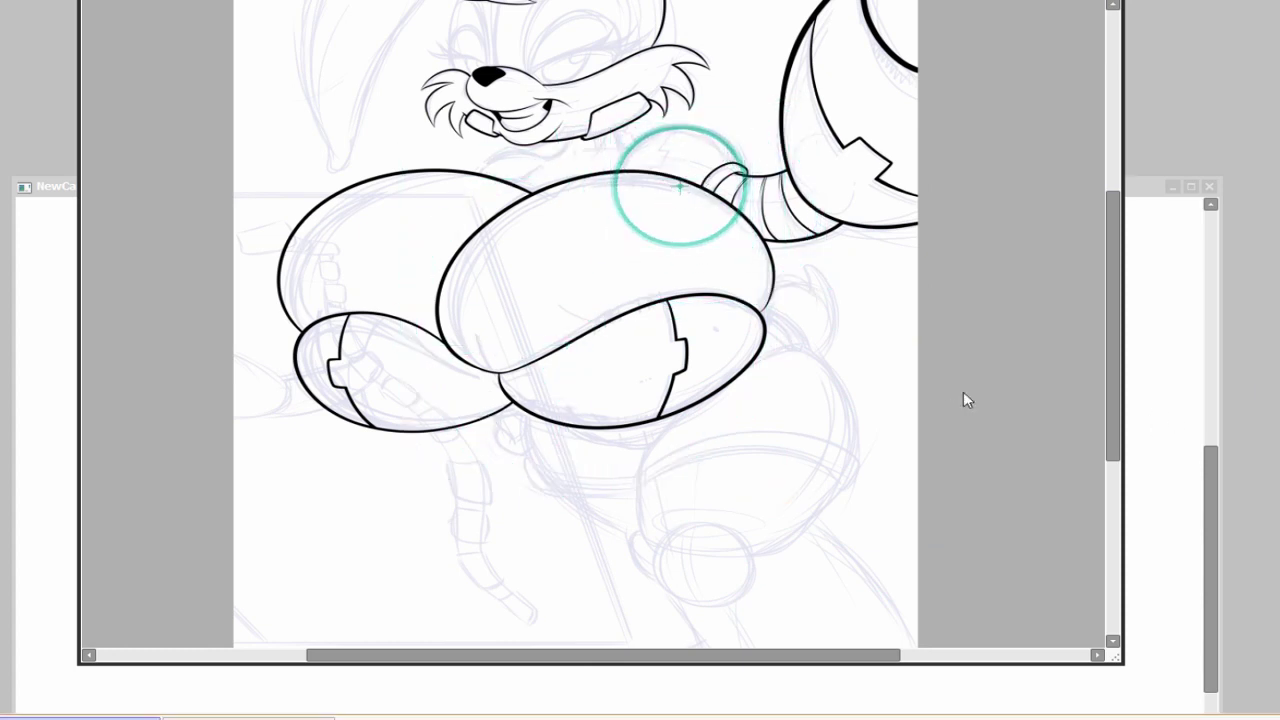
scroll(934, 174, up, 5)
Step: Ink the shoulder dome outline along the ellipse ruler from the front upper shell to the collar, redrawing failed strokes
drag(934, 174, 919, 157)
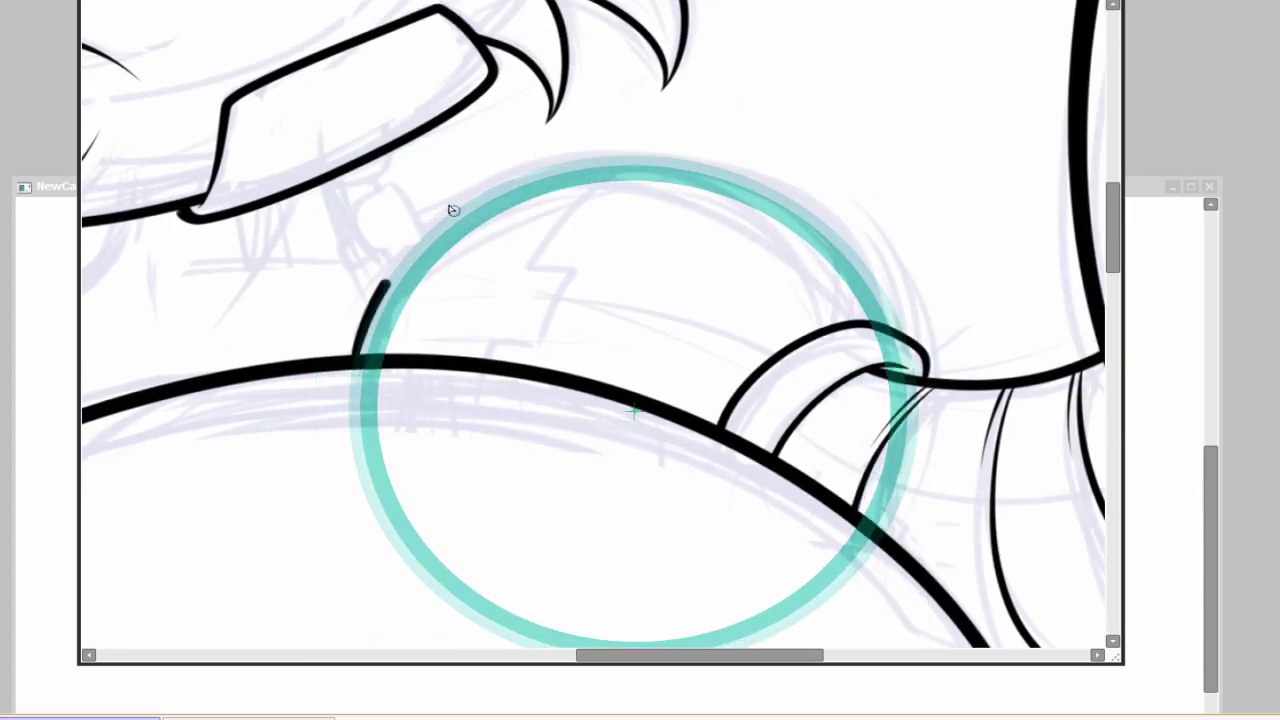
scroll(387, 511, down, 2)
scroll(387, 511, up, 2)
drag(352, 362, 777, 250)
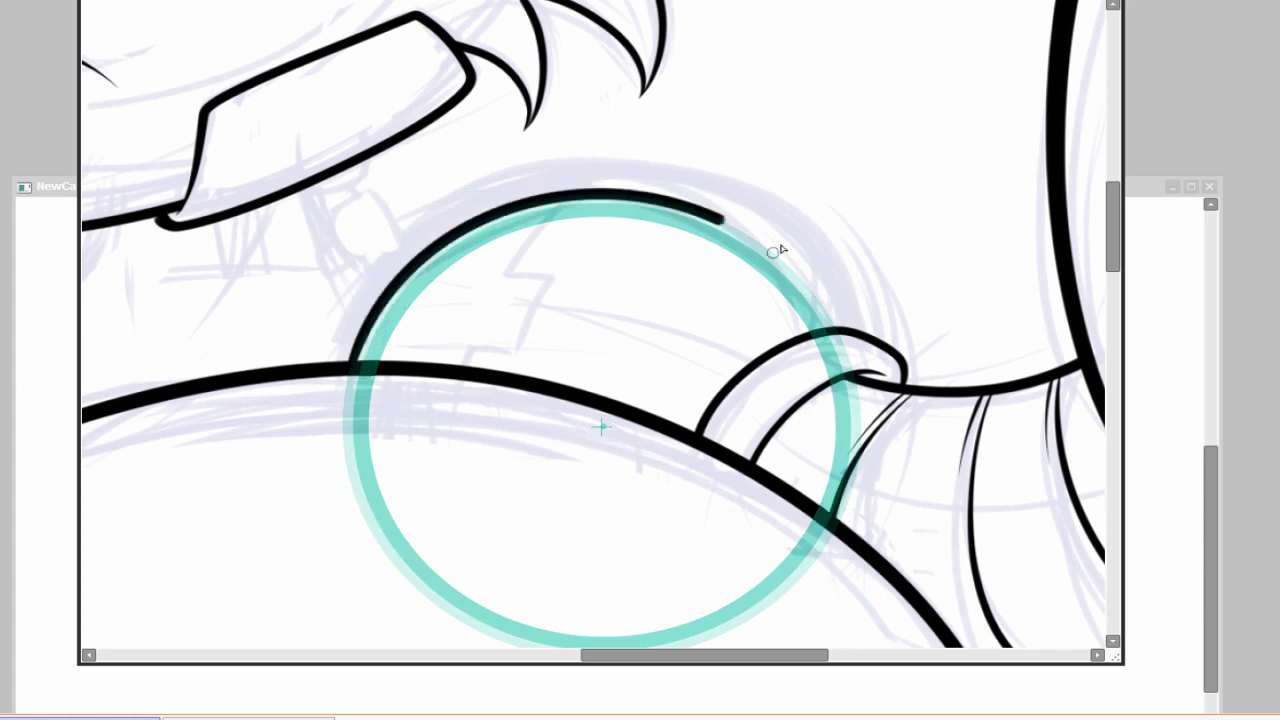
key(ctrl+z)
drag(354, 368, 850, 336)
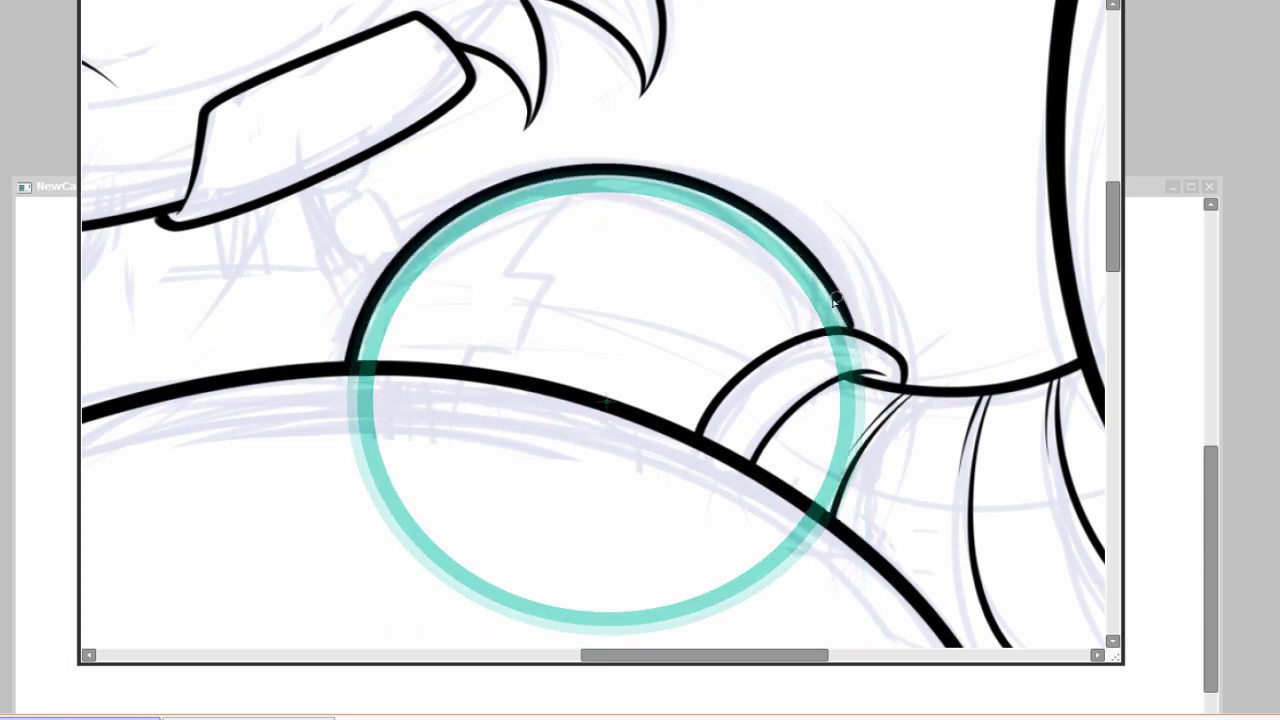
scroll(868, 425, down, 5)
scroll(868, 425, up, 6)
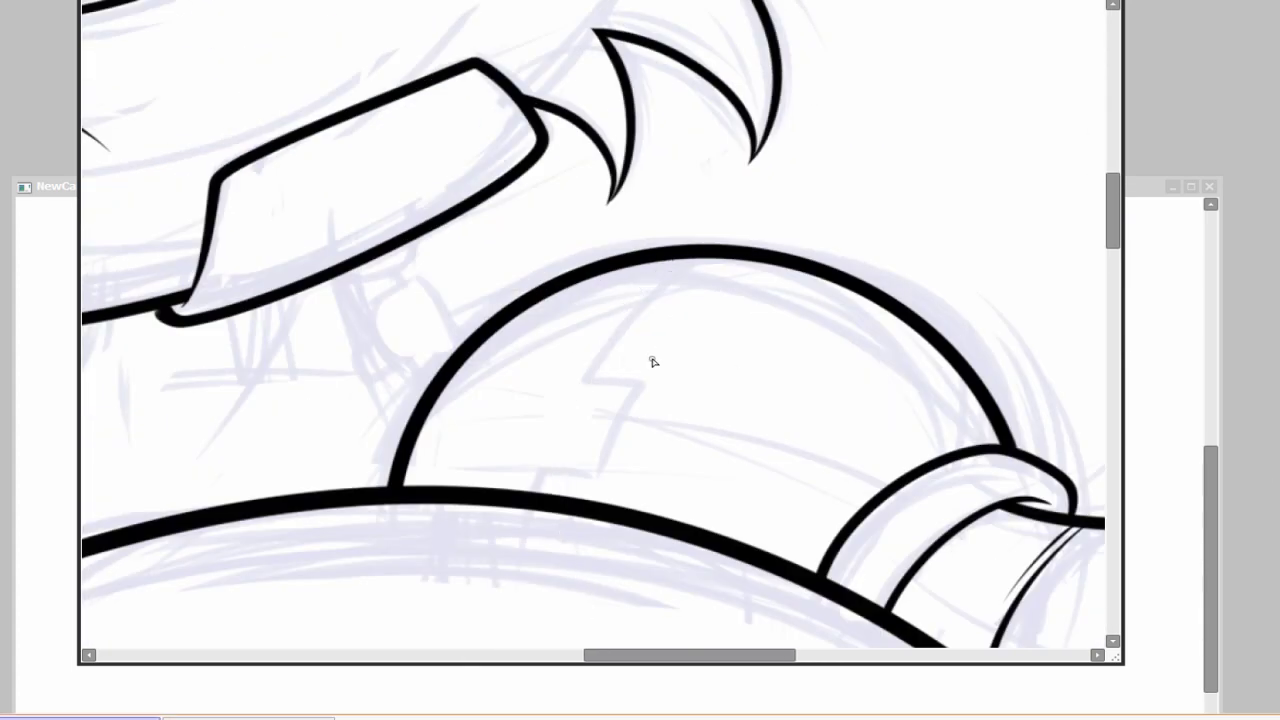
Step: Ink a curved panel seam down the shoulder dome, erase its middle part and replace it with an angular notch
scroll(1030, 426, down, 3)
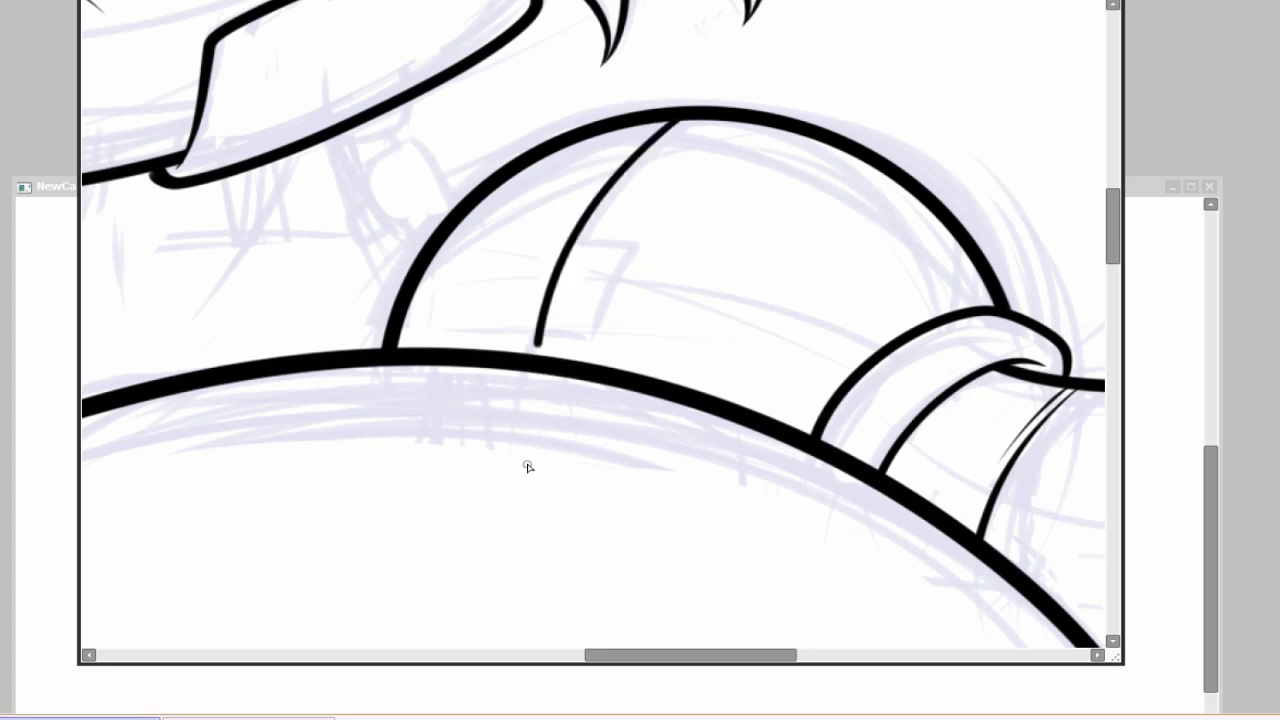
scroll(528, 467, up, 4)
drag(378, 478, 445, 283)
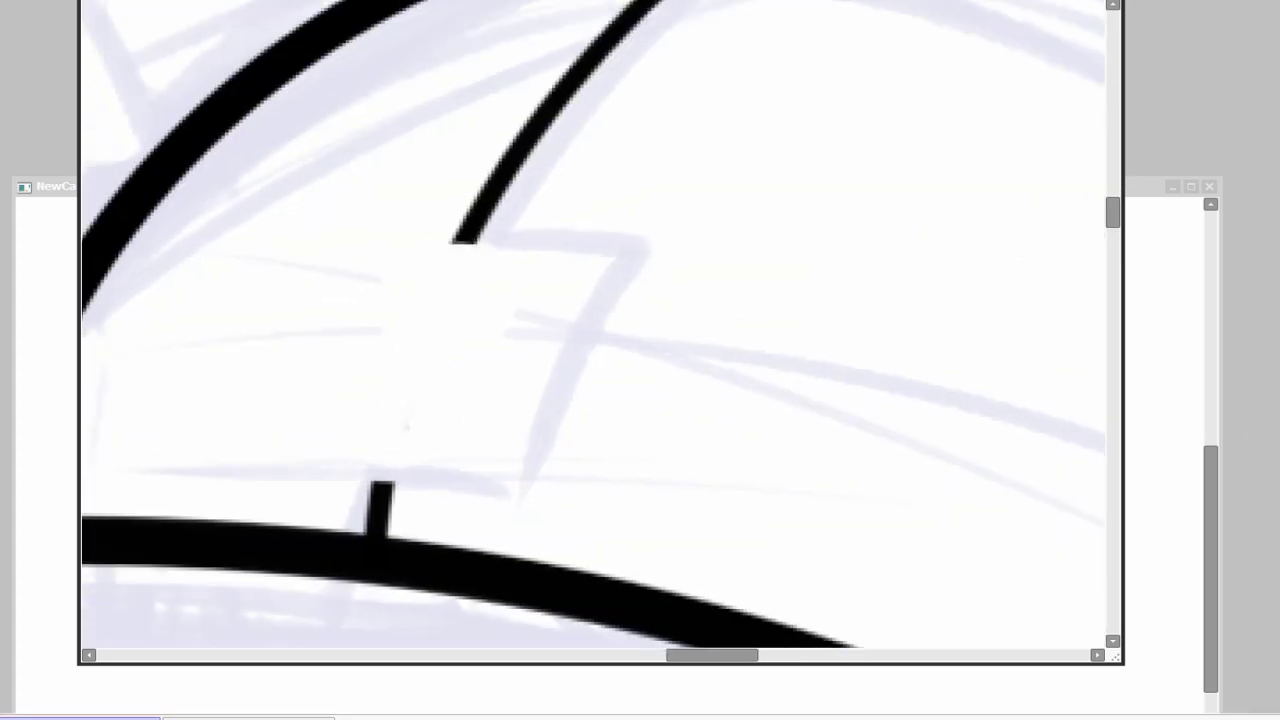
drag(636, 244, 428, 478)
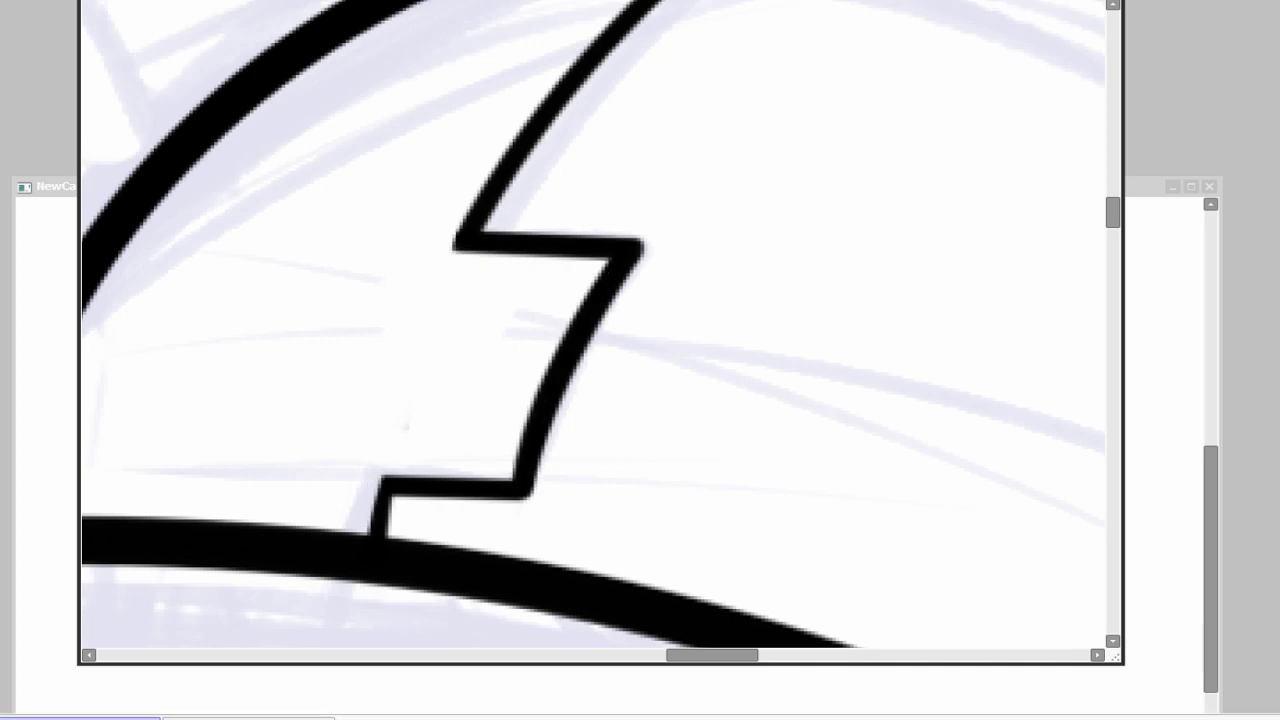
scroll(766, 591, down, 4)
Step: Ink a slanted crease rising from the rear shell and a curved neck line below the jaw
scroll(534, 437, up, 5)
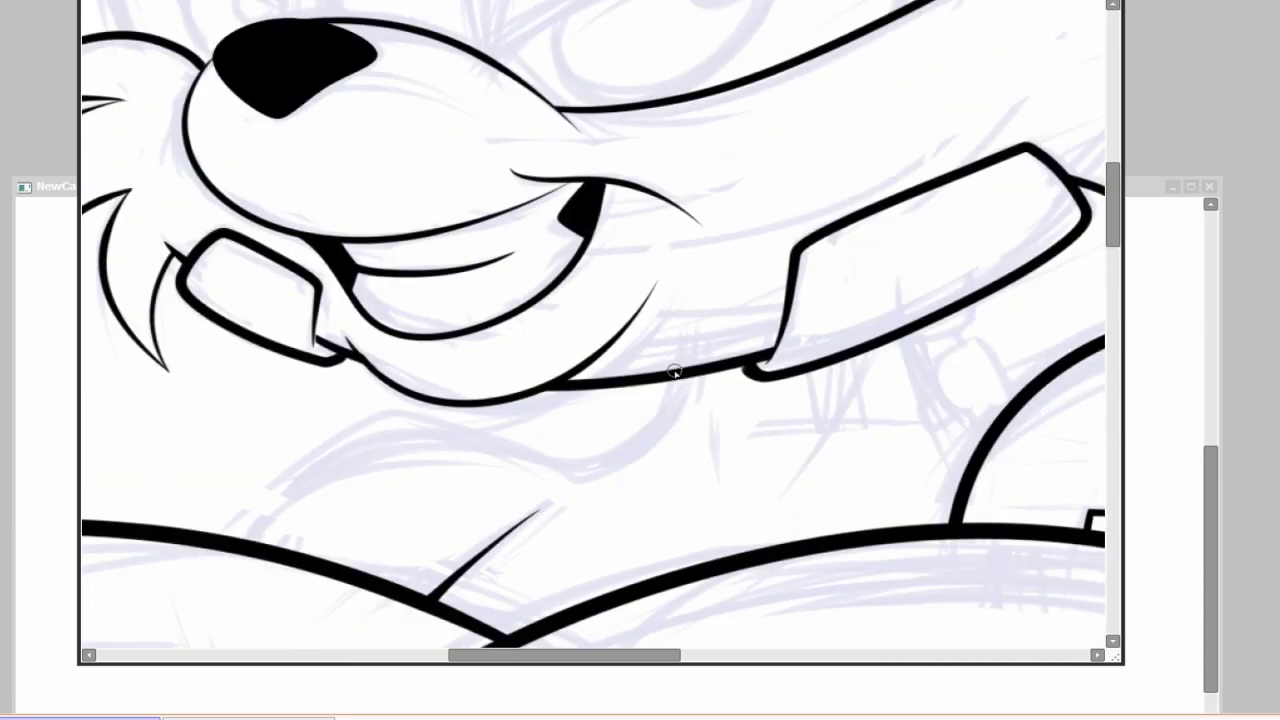
drag(690, 374, 654, 322)
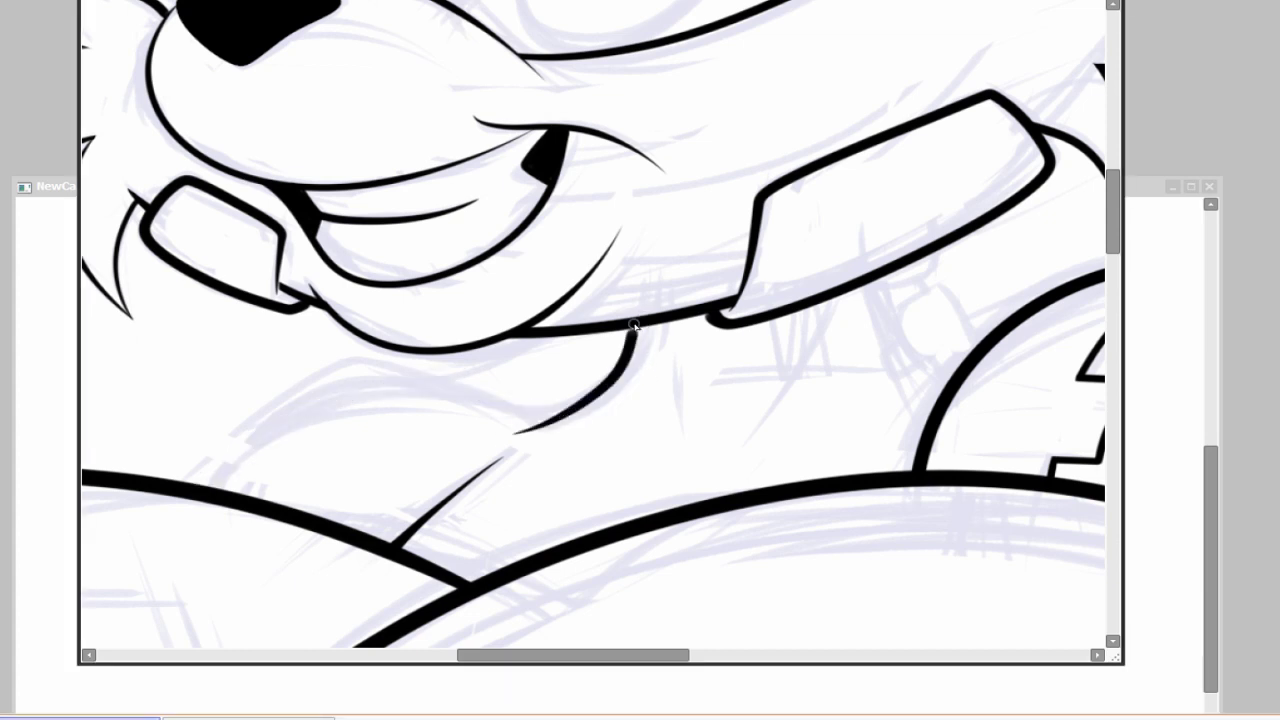
scroll(213, 490, down, 4)
Step: Ink a wide arc across the rounded limb section below the front shell and transform it to fit the sketch
scroll(923, 380, up, 5)
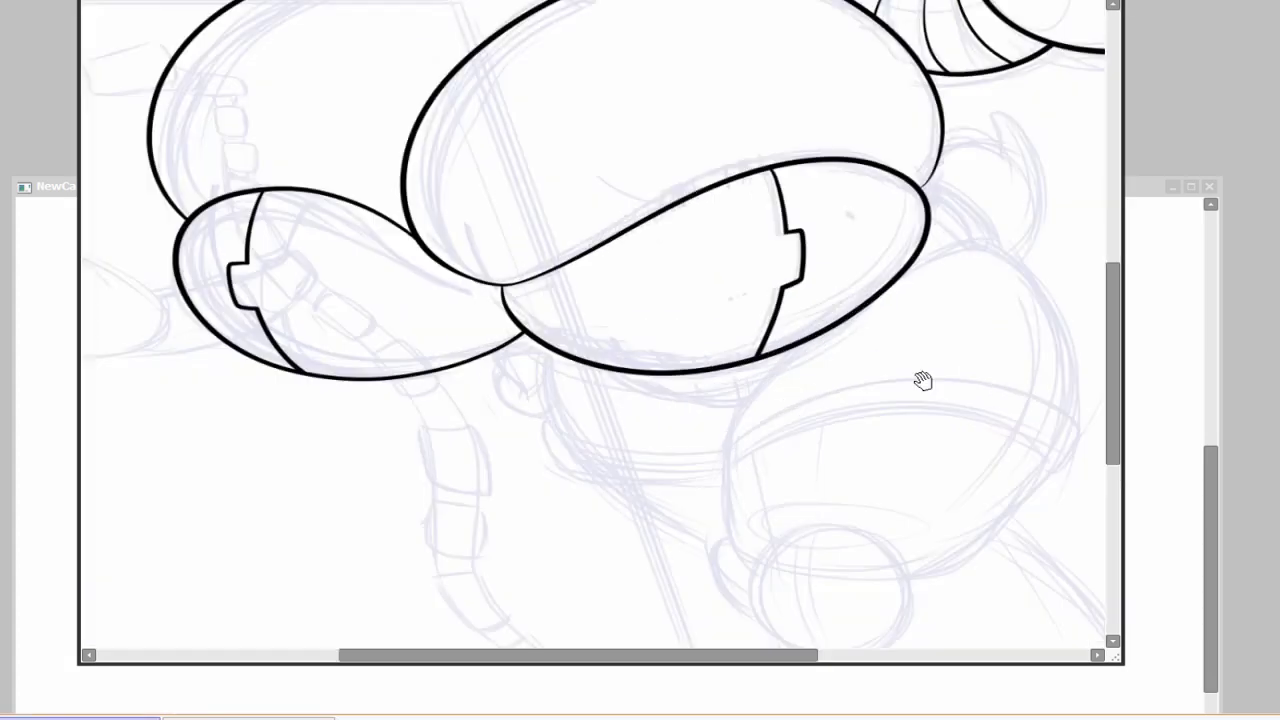
drag(641, 412, 994, 509)
scroll(994, 509, down, 1)
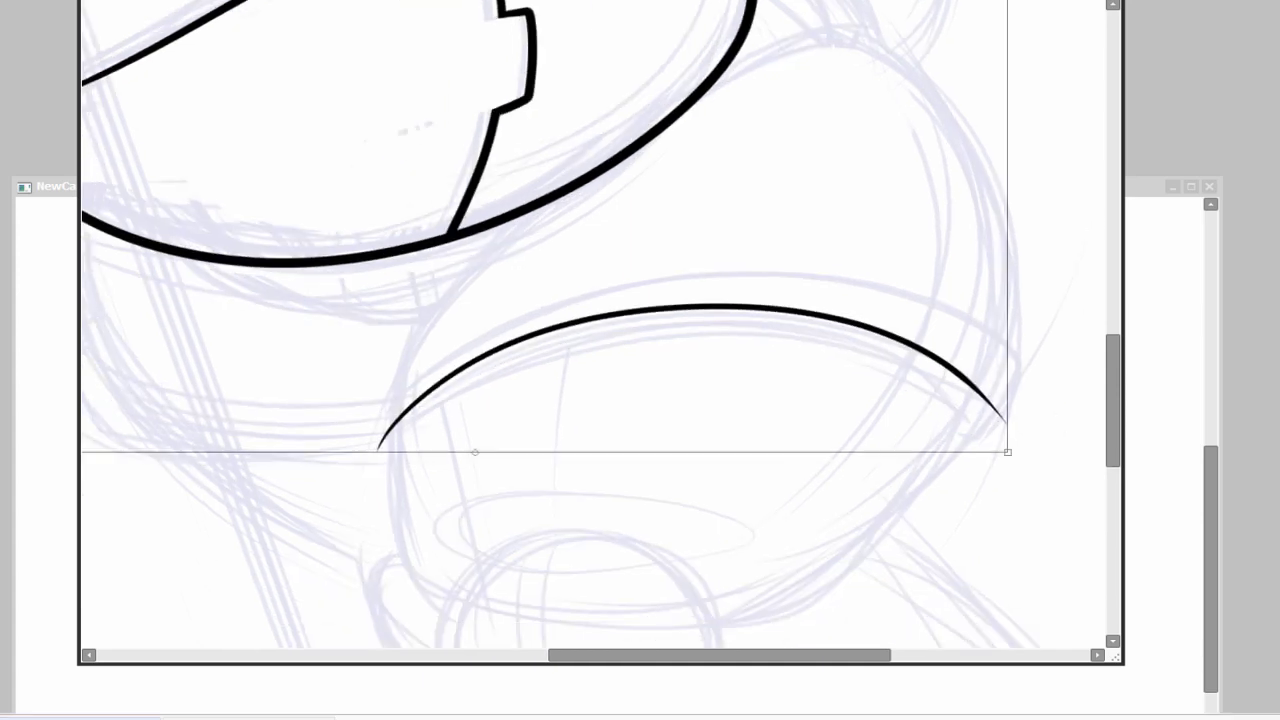
key(Return)
scroll(573, 350, up, 1)
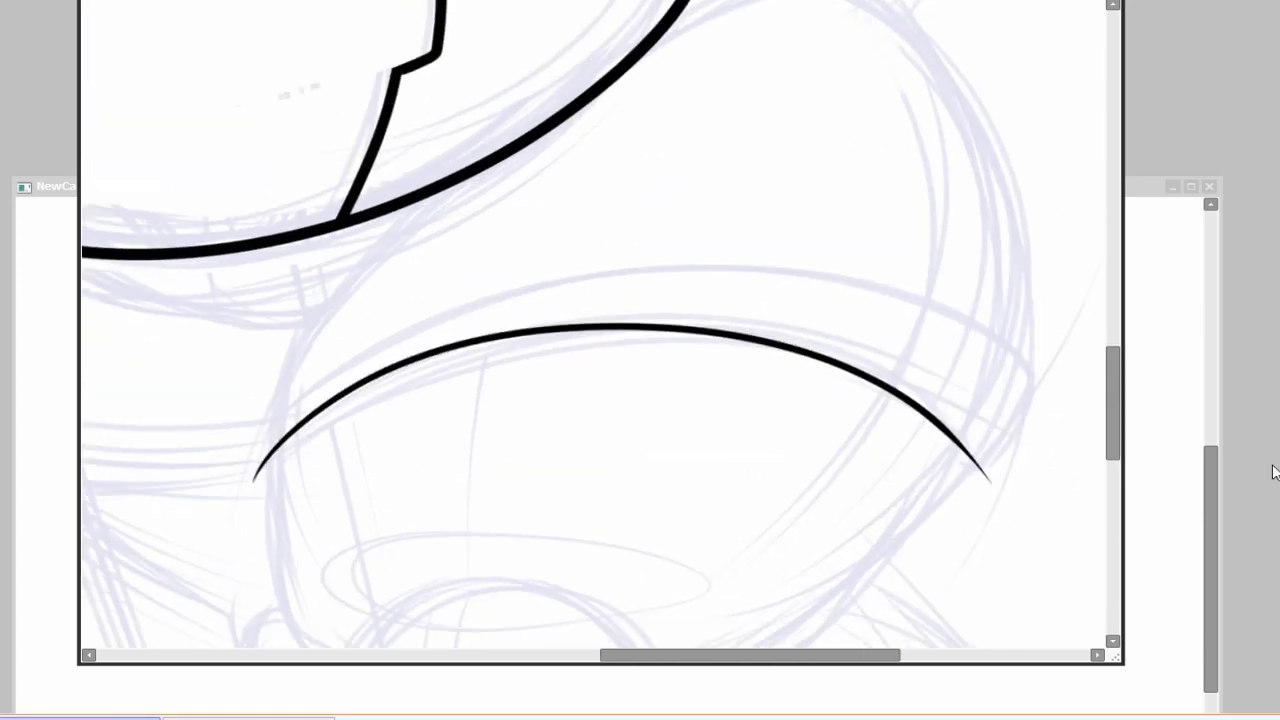
Step: Fit an ellipse ruler to the sketched ball joint at the limb's lower end and ink the circle along it
scroll(573, 350, down, 3)
drag(589, 419, 689, 220)
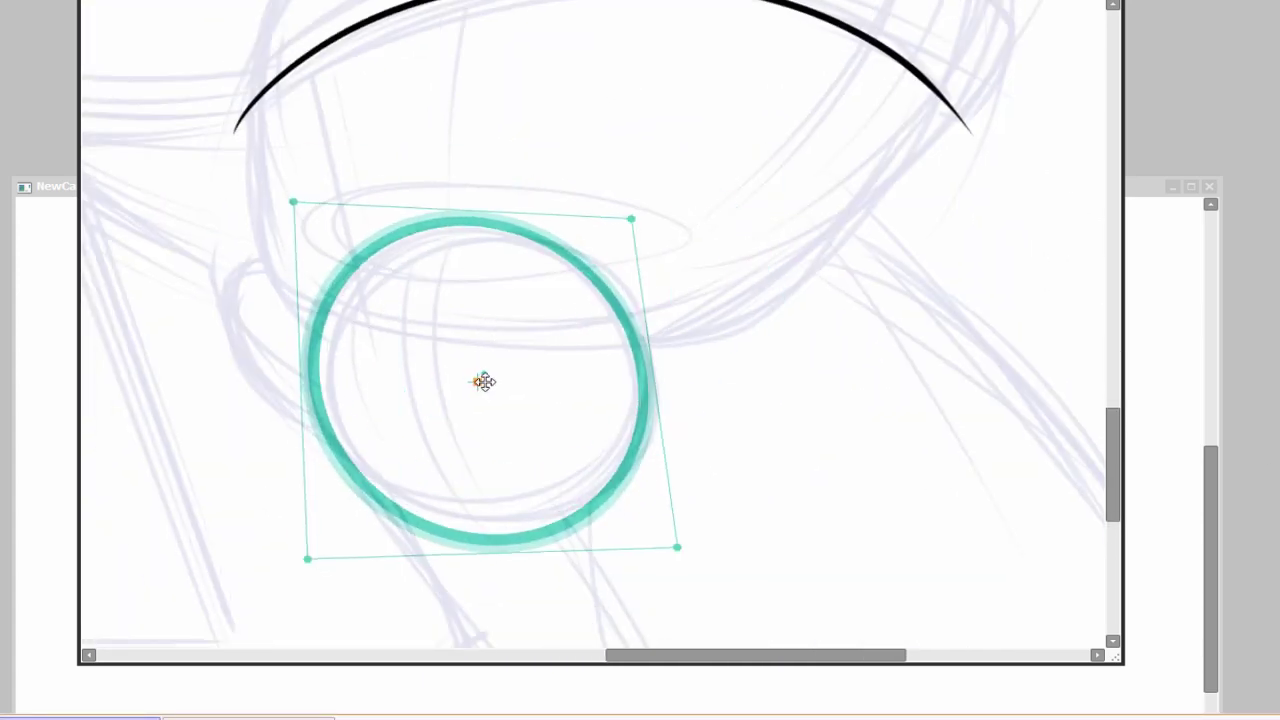
drag(434, 223, 532, 283)
scroll(837, 471, up, 5)
scroll(557, 563, down, 5)
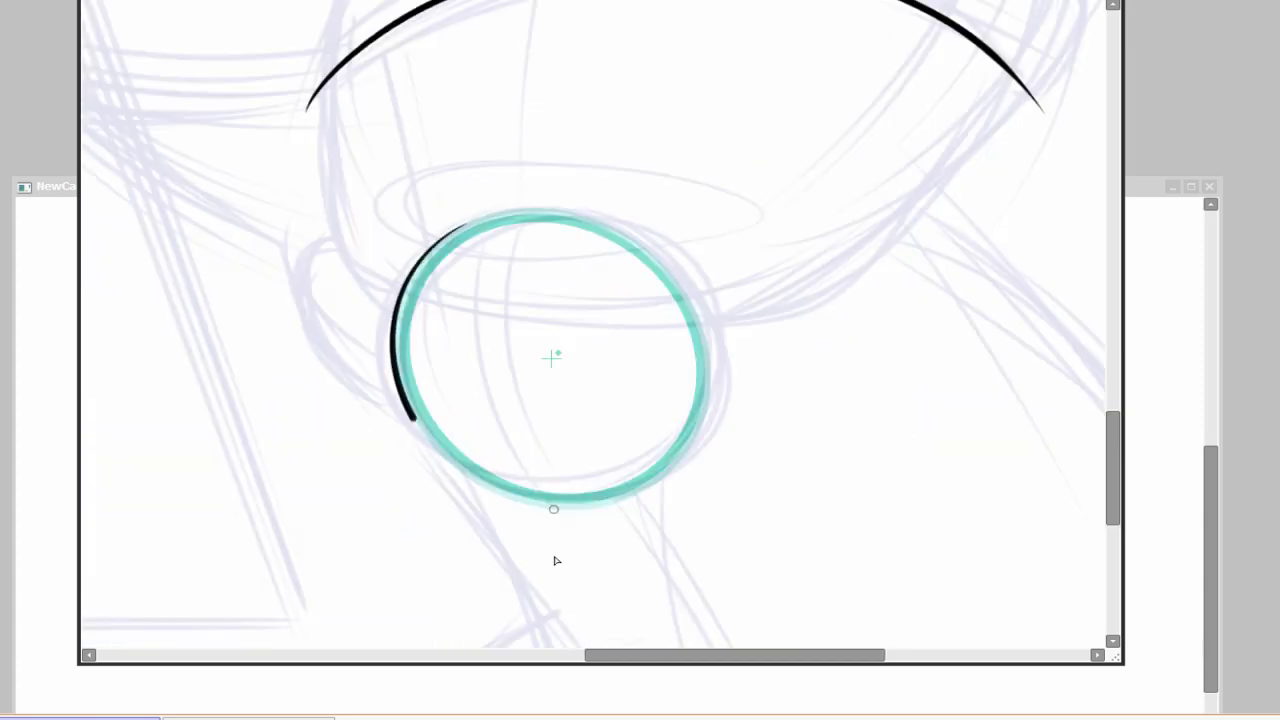
drag(557, 563, 820, 414)
scroll(820, 414, up, 5)
scroll(399, 267, down, 5)
Step: Ink the limb's lower side contours down to the ball joint and its rounded upper contours below the front shell
drag(260, 150, 322, 380)
scroll(669, 421, up, 2)
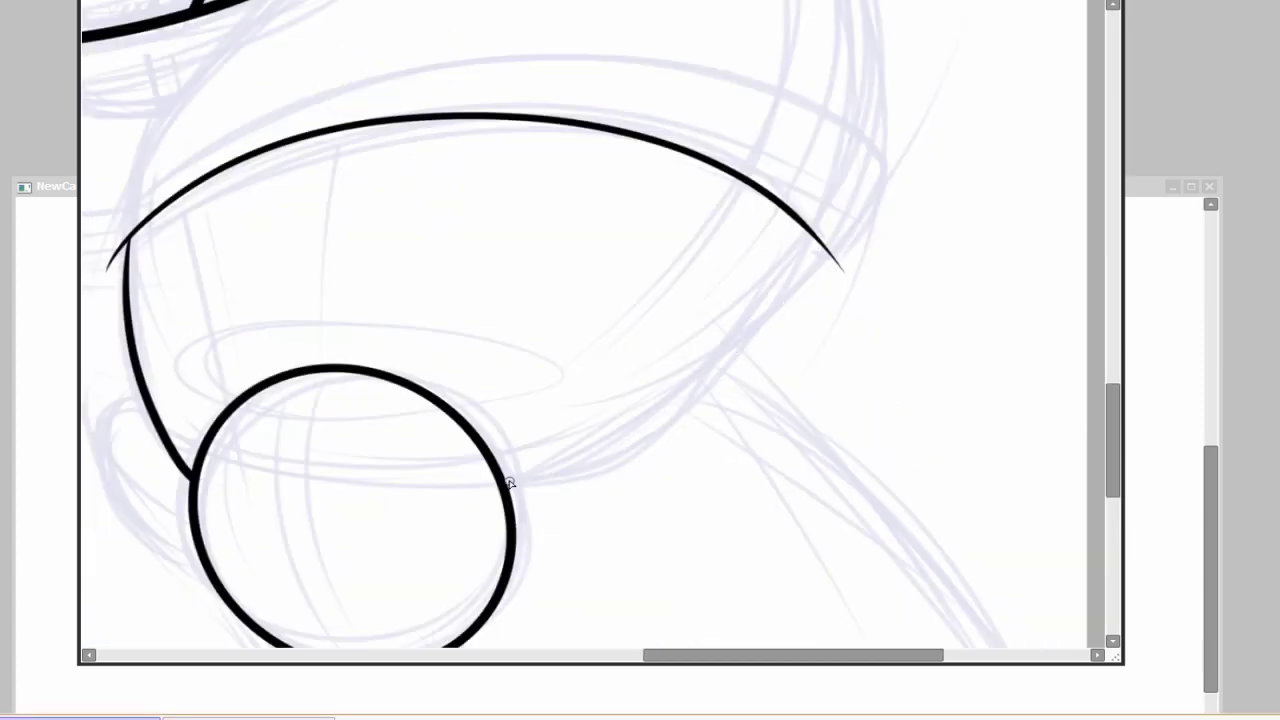
scroll(509, 483, down, 3)
drag(612, 595, 699, 19)
scroll(523, 229, up, 3)
scroll(365, 388, down, 3)
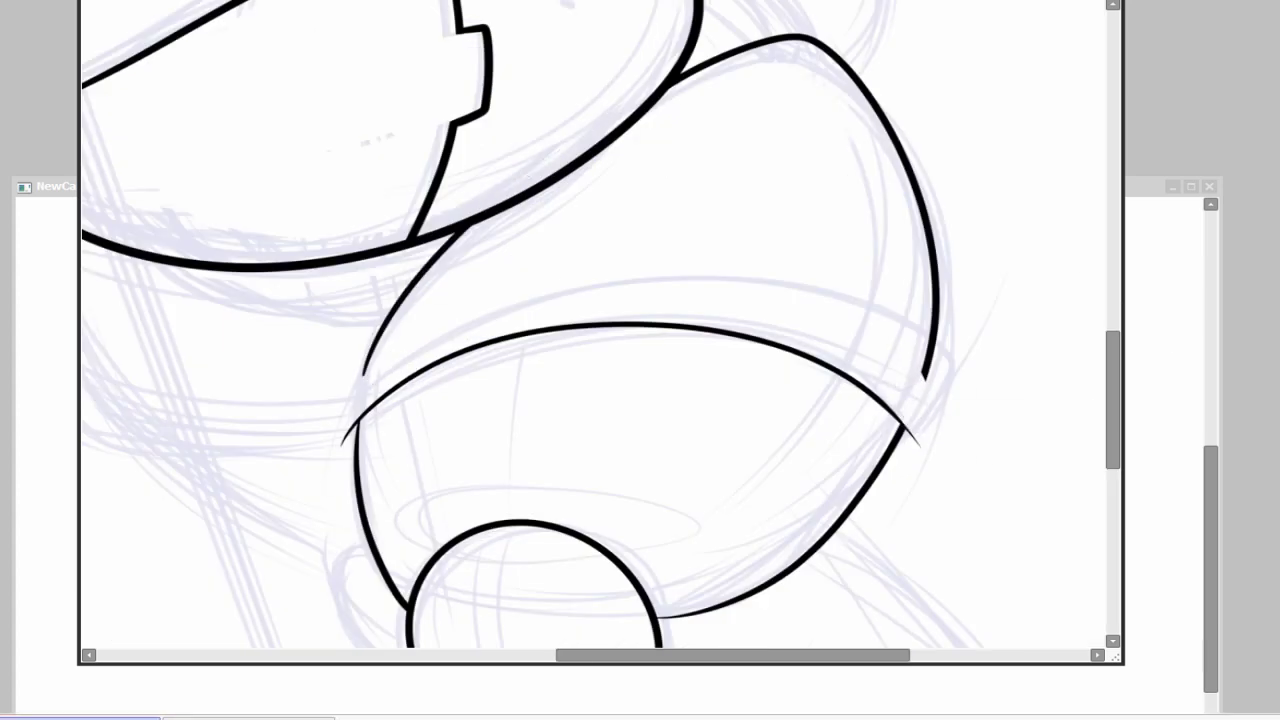
Step: Plot the outline of a curved band above the limb's arc, with short angled end tabs on both sides
drag(816, 322, 846, 337)
scroll(846, 337, up, 2)
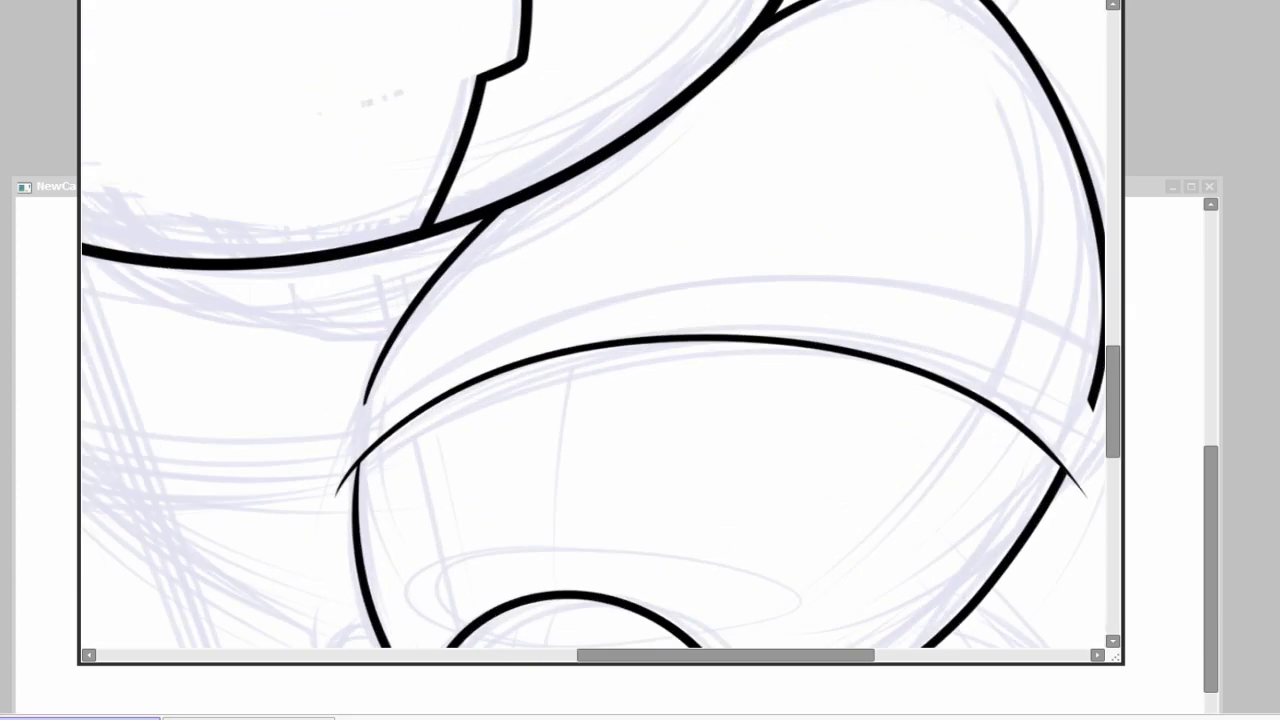
click(352, 513)
click(323, 509)
click(322, 432)
click(725, 260)
click(1125, 437)
Step: Adjust and round the corners of the band's end tabs, and thicken the band's outline
click(157, 434)
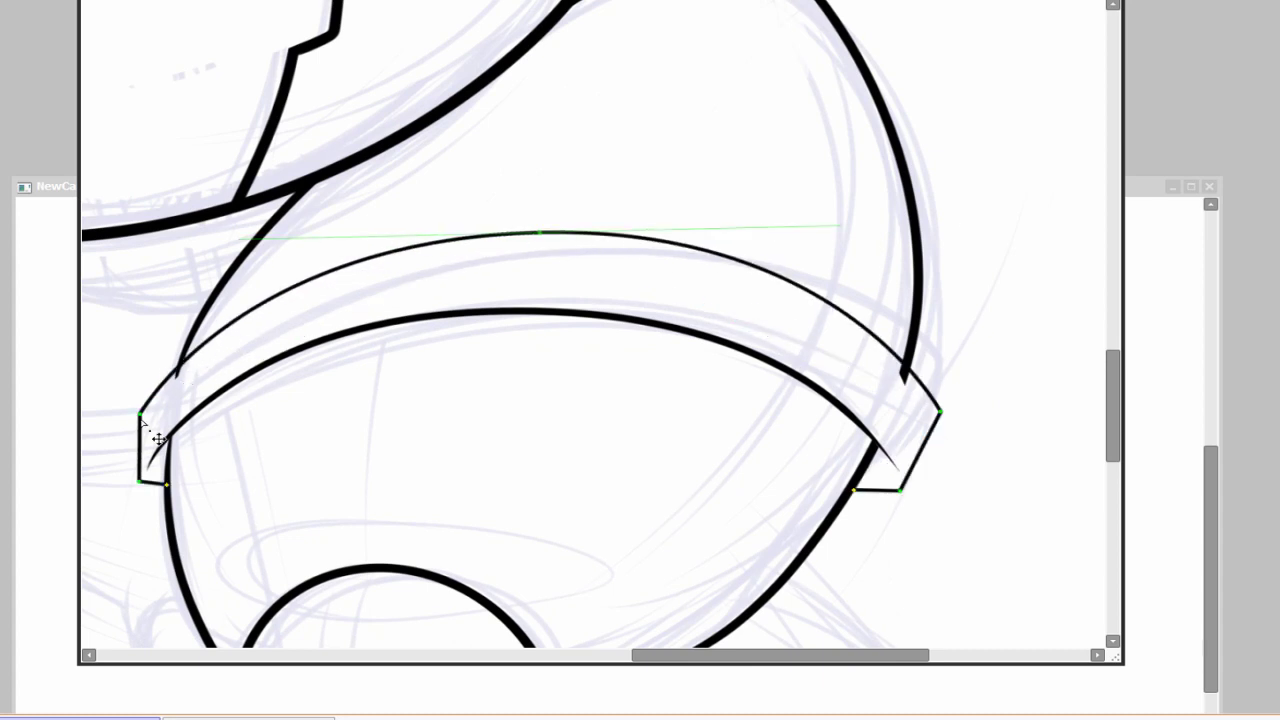
click(893, 493)
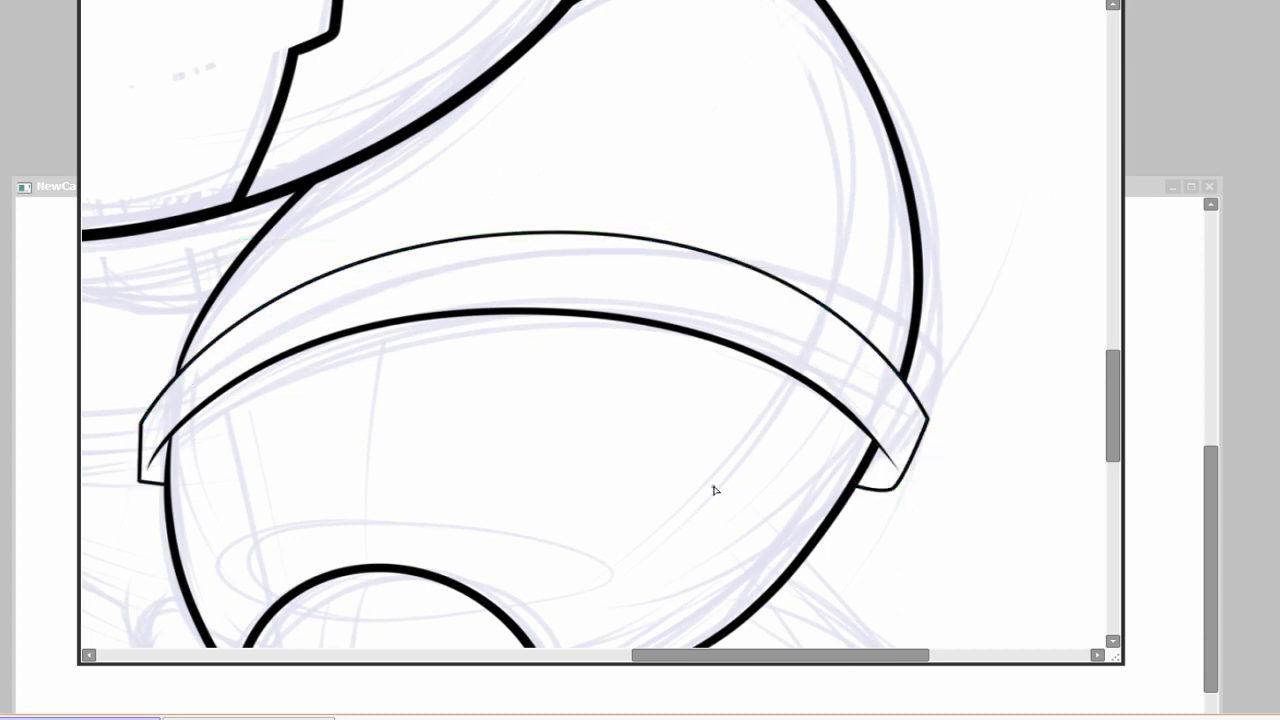
click(139, 482)
scroll(834, 500, down, 4)
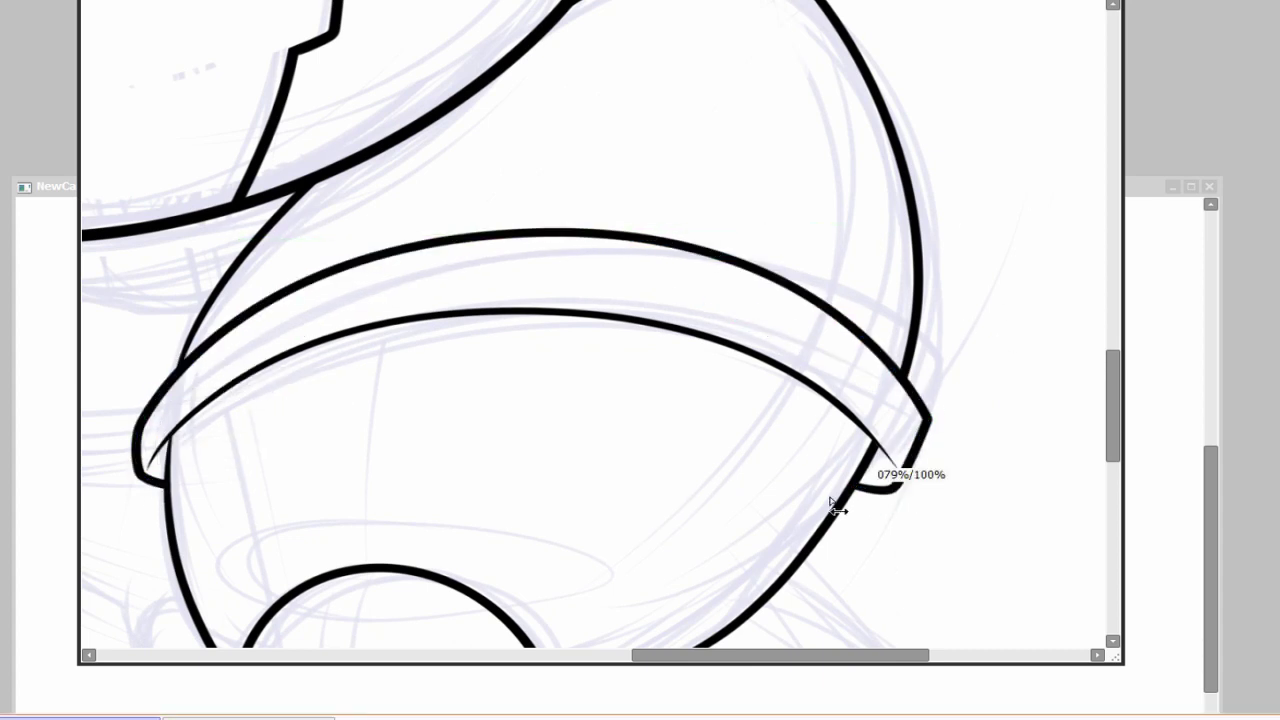
Step: Ink the short hip curve above the limb and a first outline of the tail with its upturned tip
scroll(820, 453, up, 3)
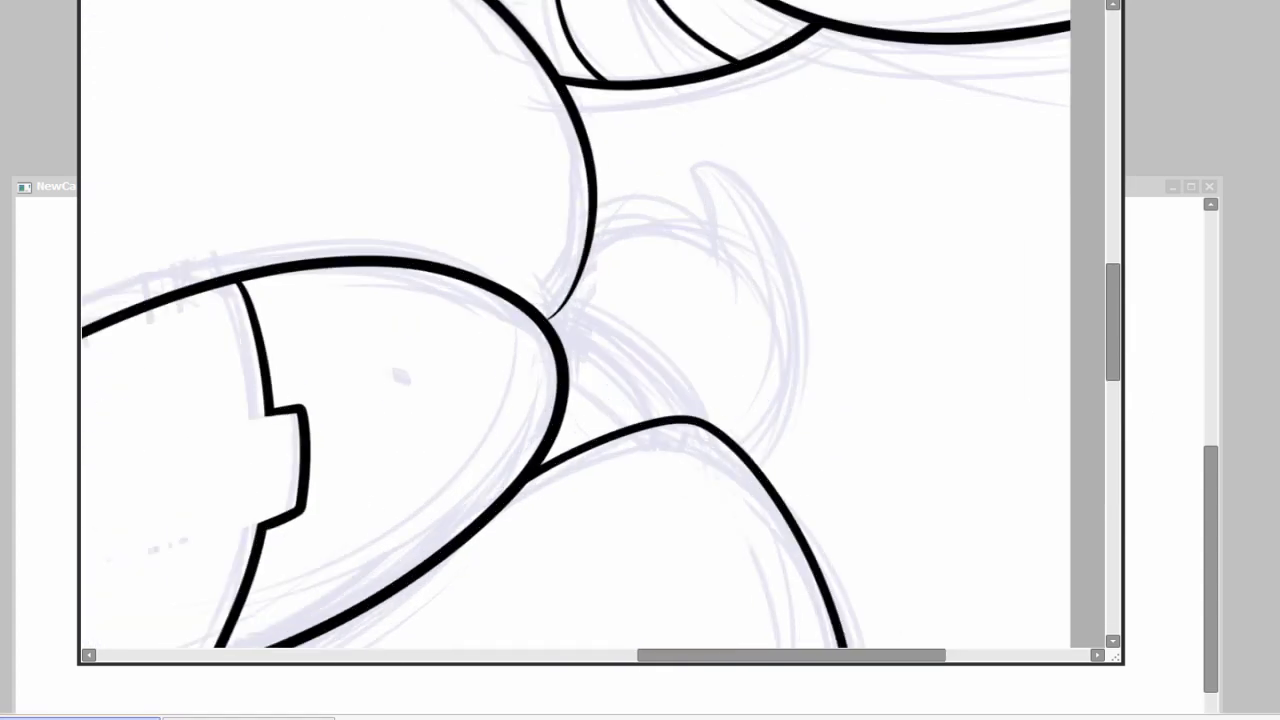
scroll(667, 338, up, 3)
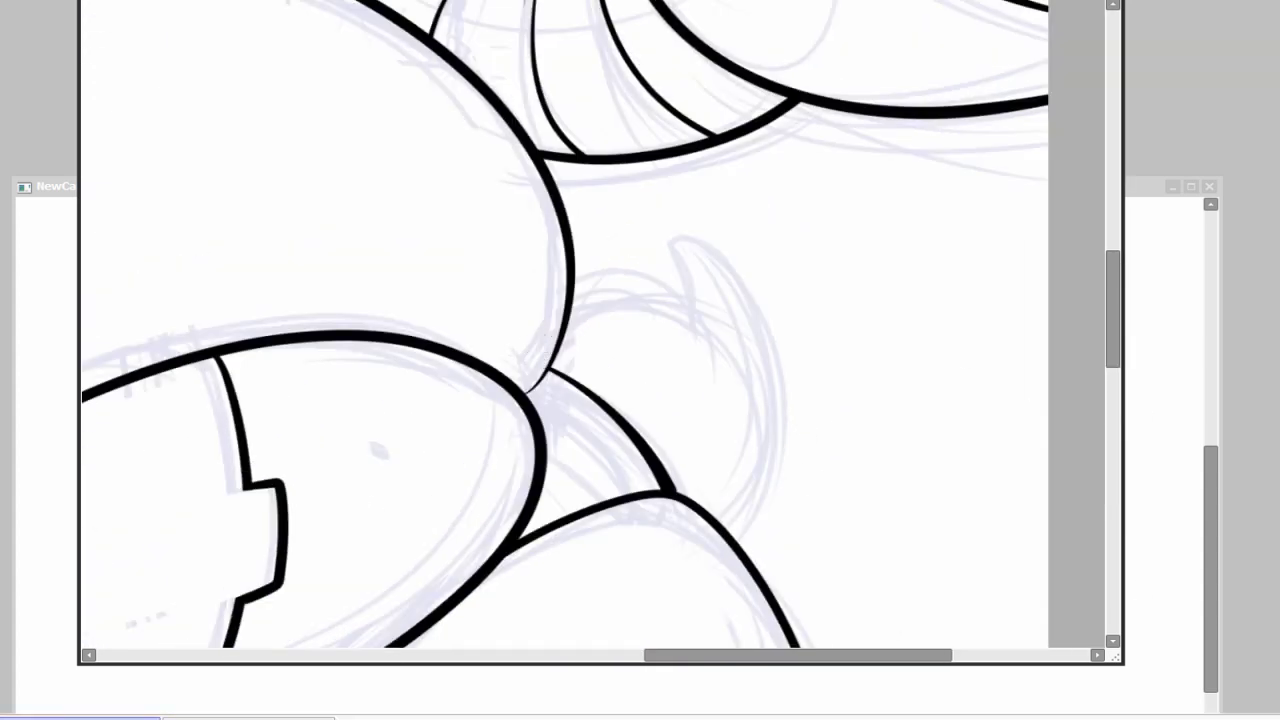
mouse_move(748, 400)
mouse_down()
mouse_move(814, 520)
mouse_move(722, 635)
mouse_up()
scroll(923, 551, down, 1)
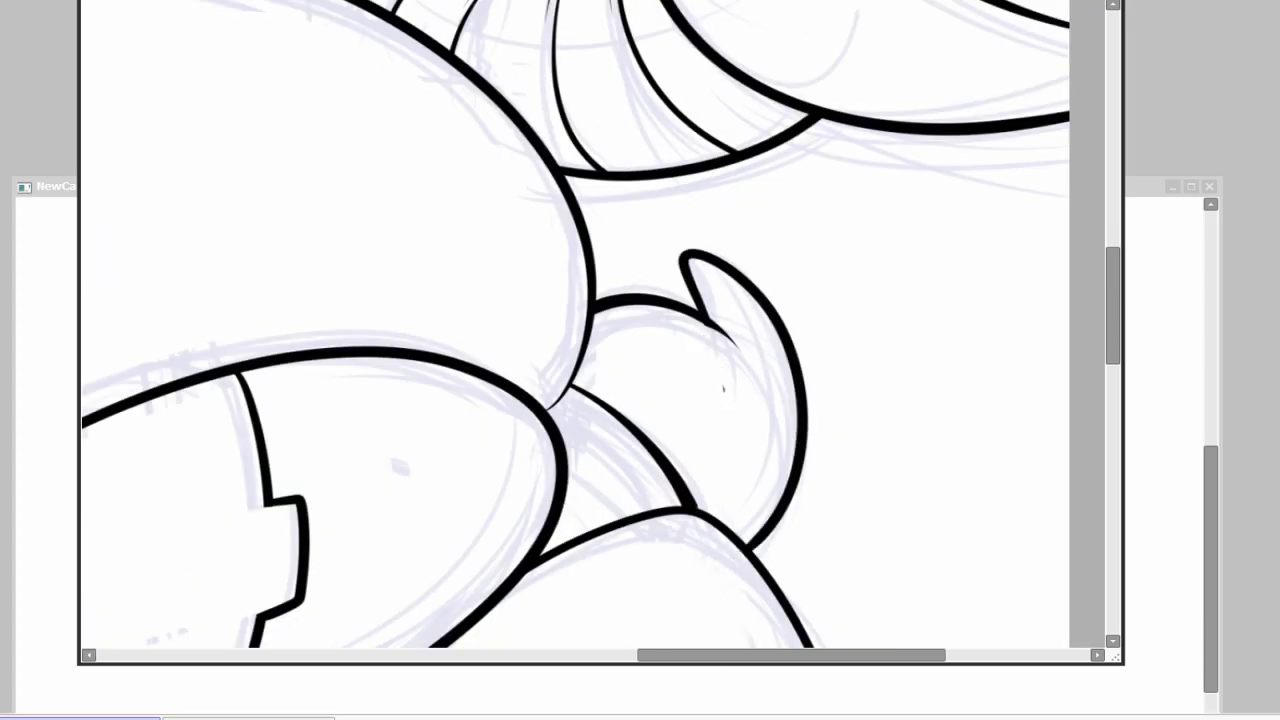
scroll(597, 287, up, 2)
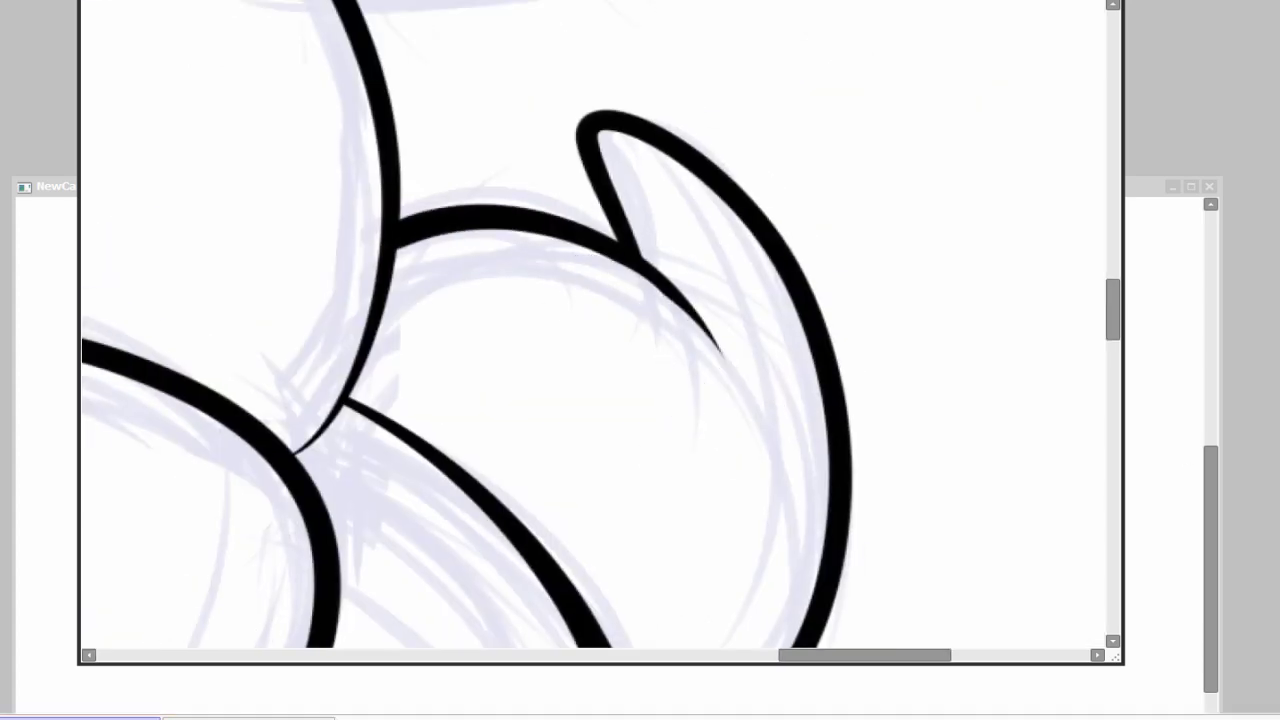
scroll(684, 374, up, 2)
scroll(768, 505, down, 5)
scroll(848, 405, up, 3)
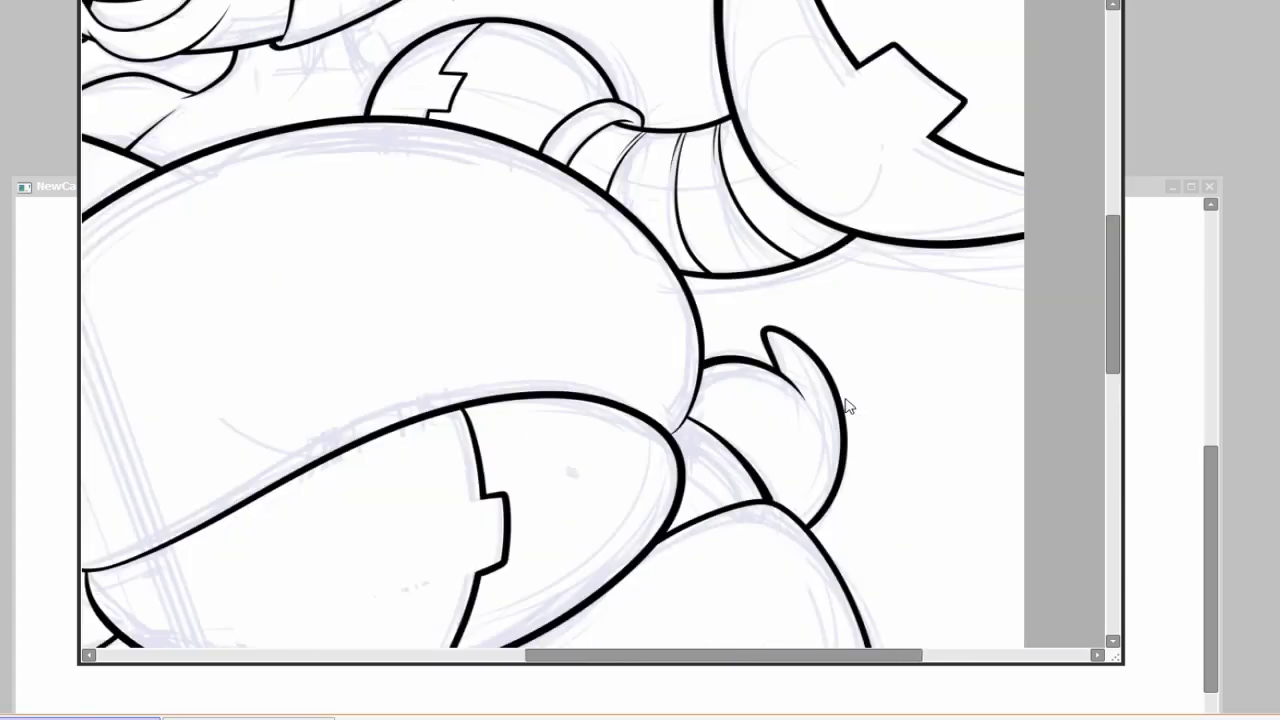
Step: Redraw the tail with a rounder upper arc and a hooked tip sweeping down to the limb
scroll(803, 423, up, 2)
drag(551, 345, 834, 429)
key(ctrl+z)
drag(530, 400, 848, 420)
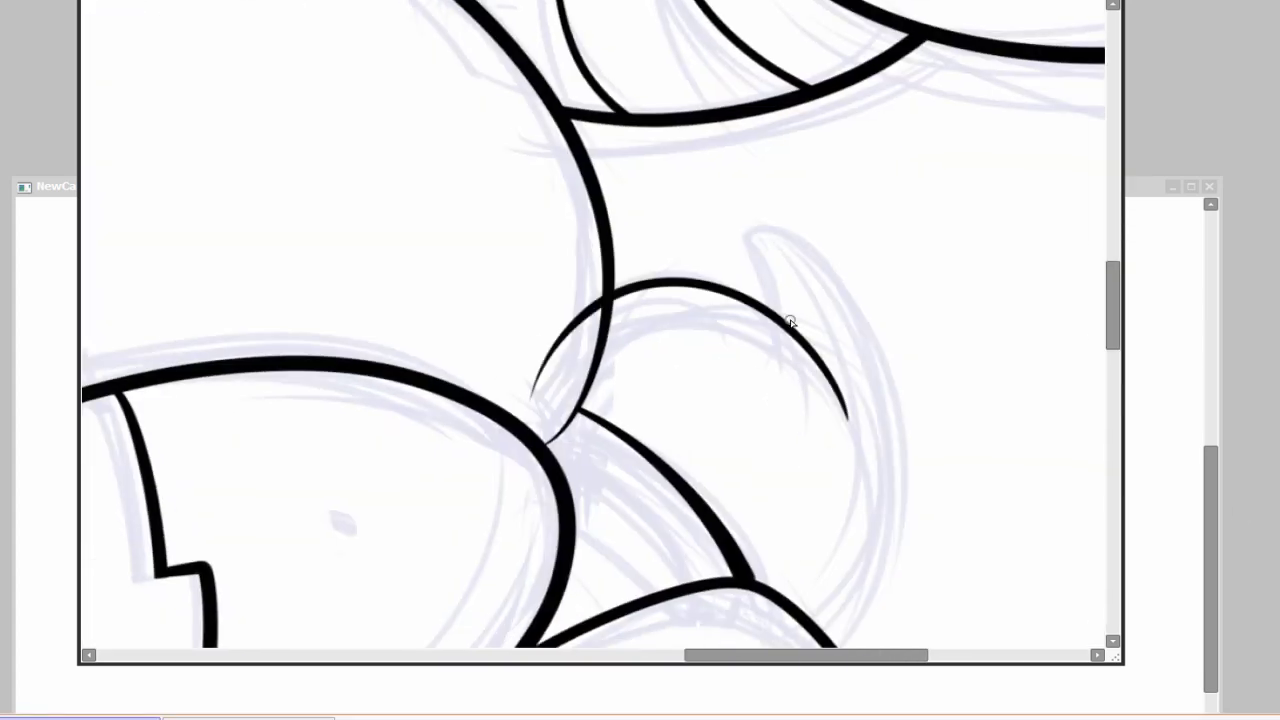
drag(747, 236, 775, 635)
scroll(652, 272, up, 2)
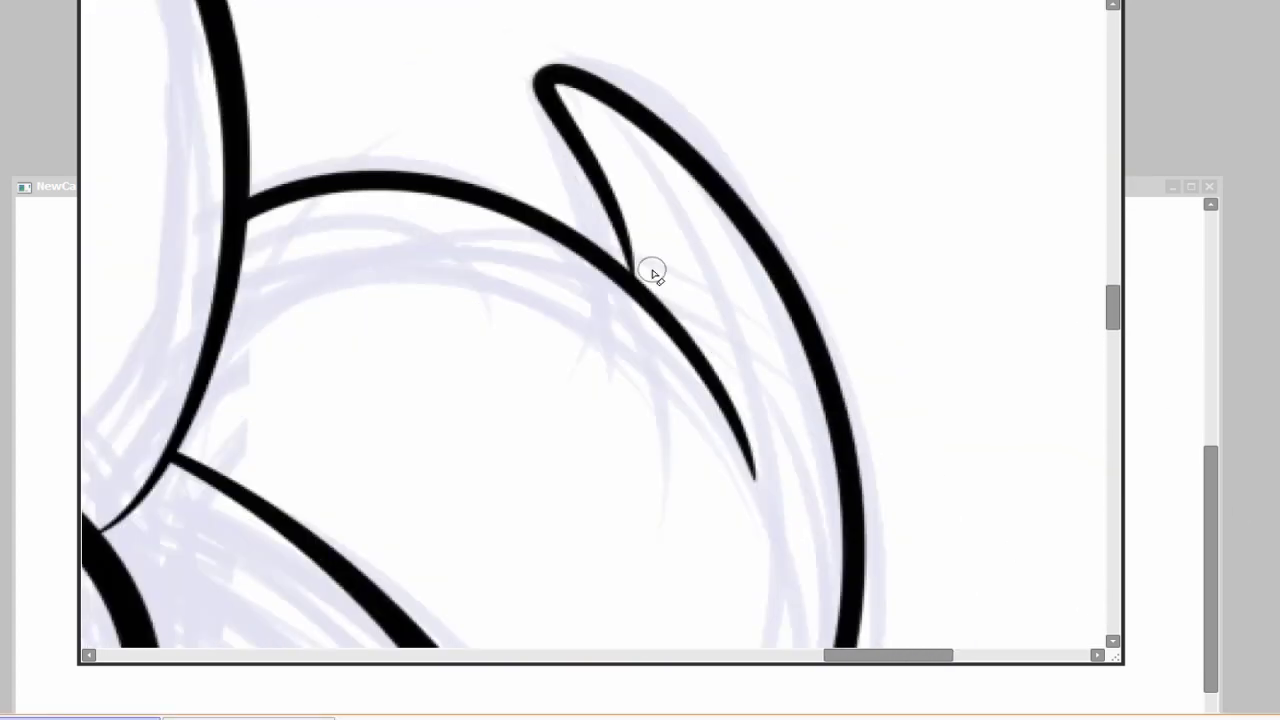
scroll(620, 240, down, 4)
Step: Ink the smaller eye's outer patch and inner lid arcs, and the back contour of the head down to the cheek
scroll(371, 141, up, 4)
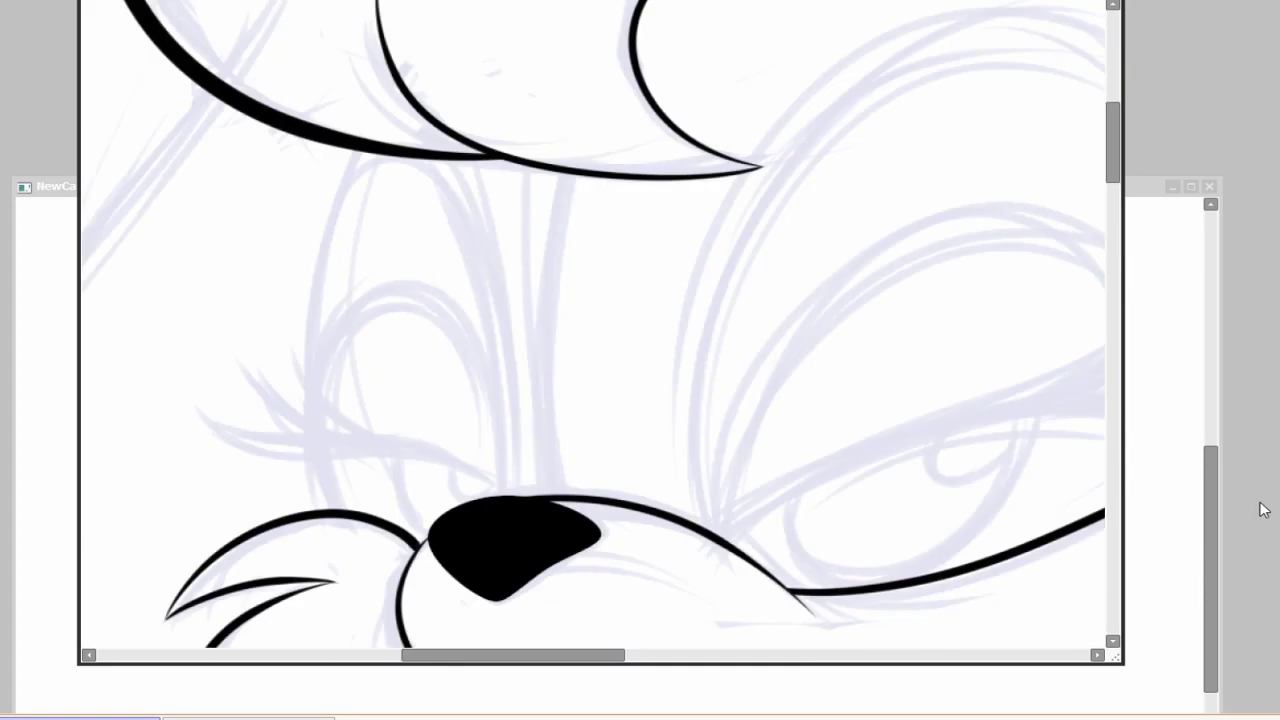
drag(360, 152, 367, 497)
drag(729, 471, 609, 526)
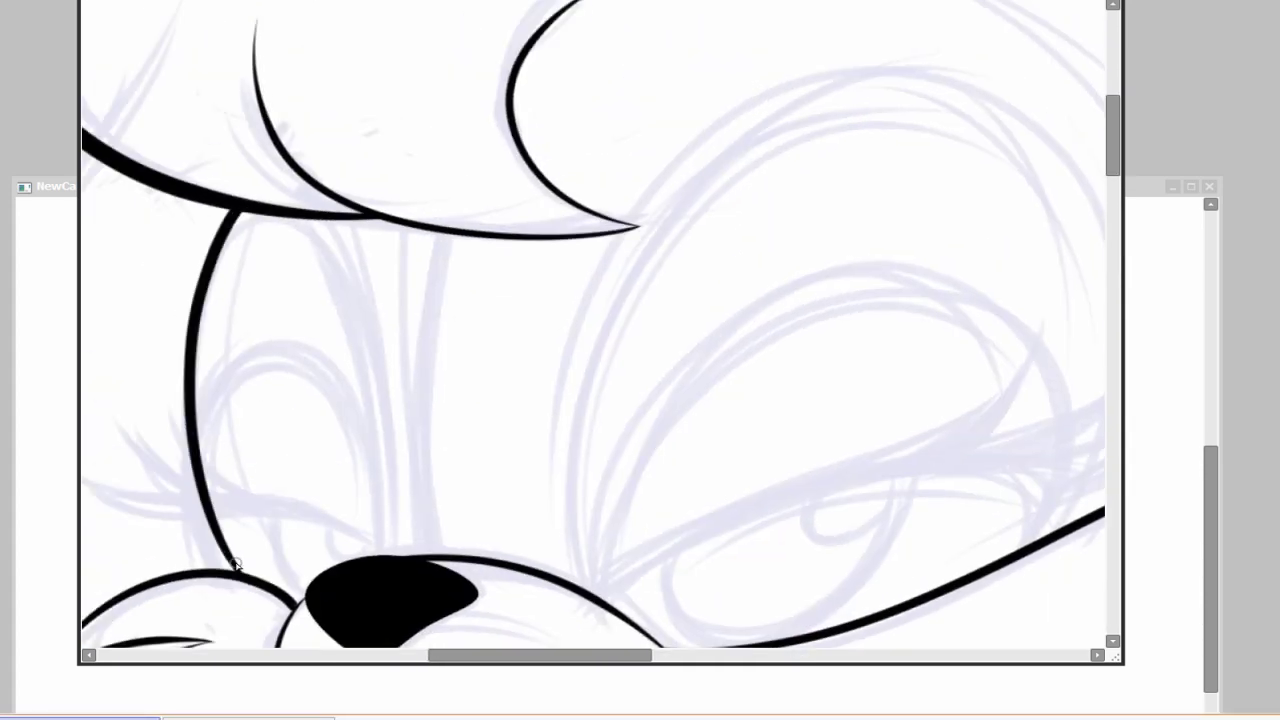
drag(387, 568, 215, 540)
drag(290, 240, 400, 555)
key(ctrl+minus)
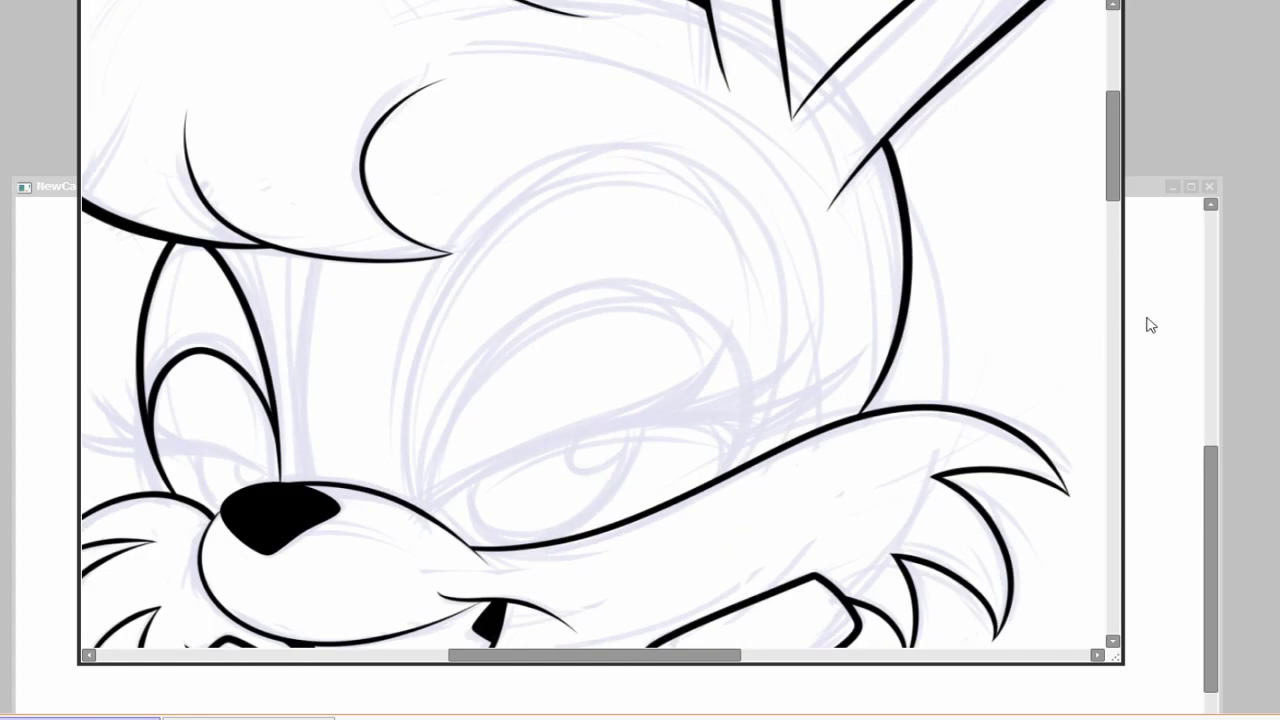
Step: Ink the larger eye's tall outer patch arc and its inner eyelid arc from the muzzle to the cheek line
drag(405, 500, 563, 145)
key(ctrl+z)
mouse_move(428, 560)
mouse_down()
mouse_move(817, 471)
mouse_move(845, 500)
mouse_up()
drag(465, 545, 765, 520)
key(ctrl+z)
key(ctrl+z)
drag(468, 535, 780, 512)
drag(828, 474, 894, 351)
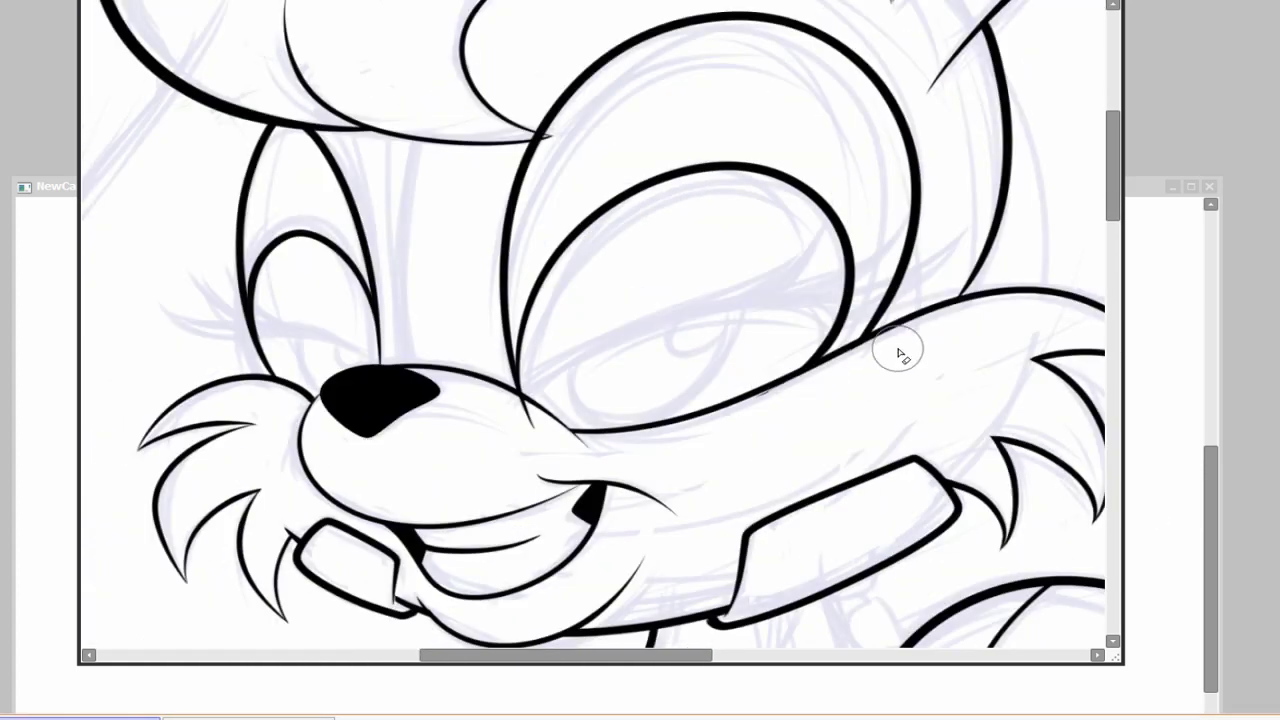
Step: Ink the larger eye's thick upper lid line from the inner corner, sweeping outward into a pointed lash
drag(291, 385, 320, 465)
key(ctrl+minus)
key(ctrl+plus)
drag(171, 500, 1006, 186)
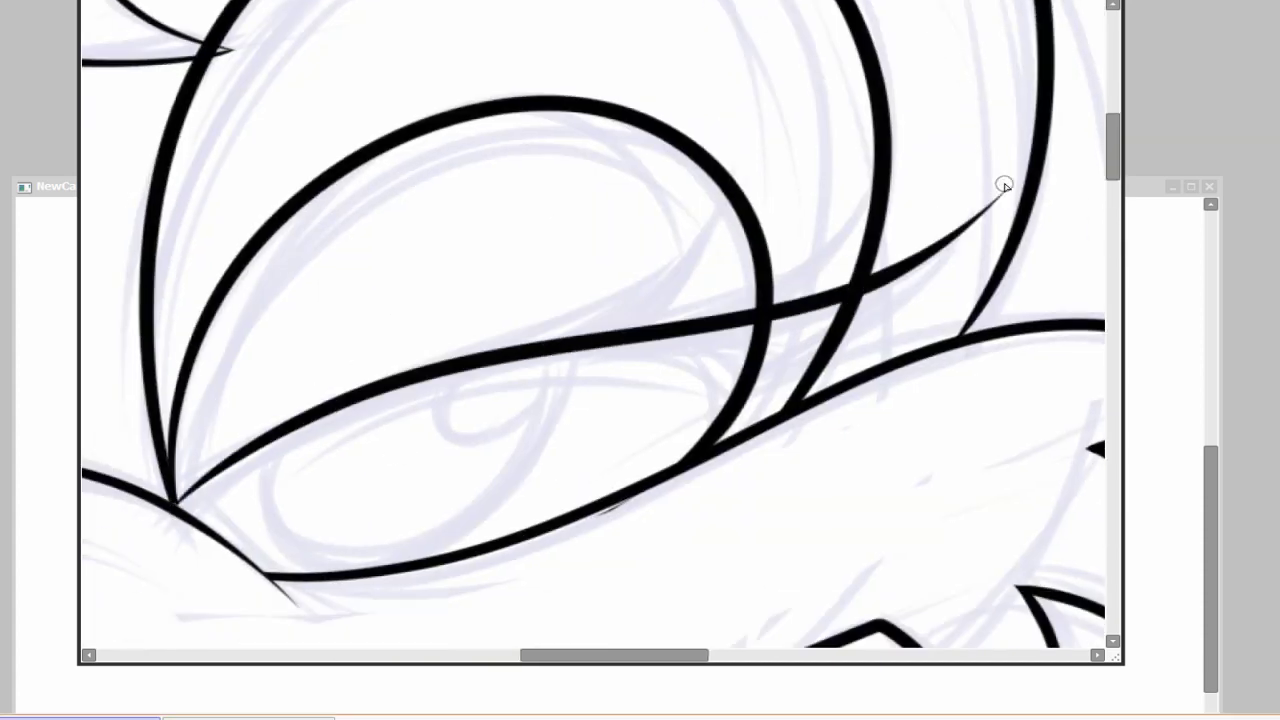
key(ctrl+z)
mouse_move(747, 364)
mouse_down()
mouse_move(698, 418)
mouse_move(710, 378)
mouse_up()
drag(112, 563, 938, 212)
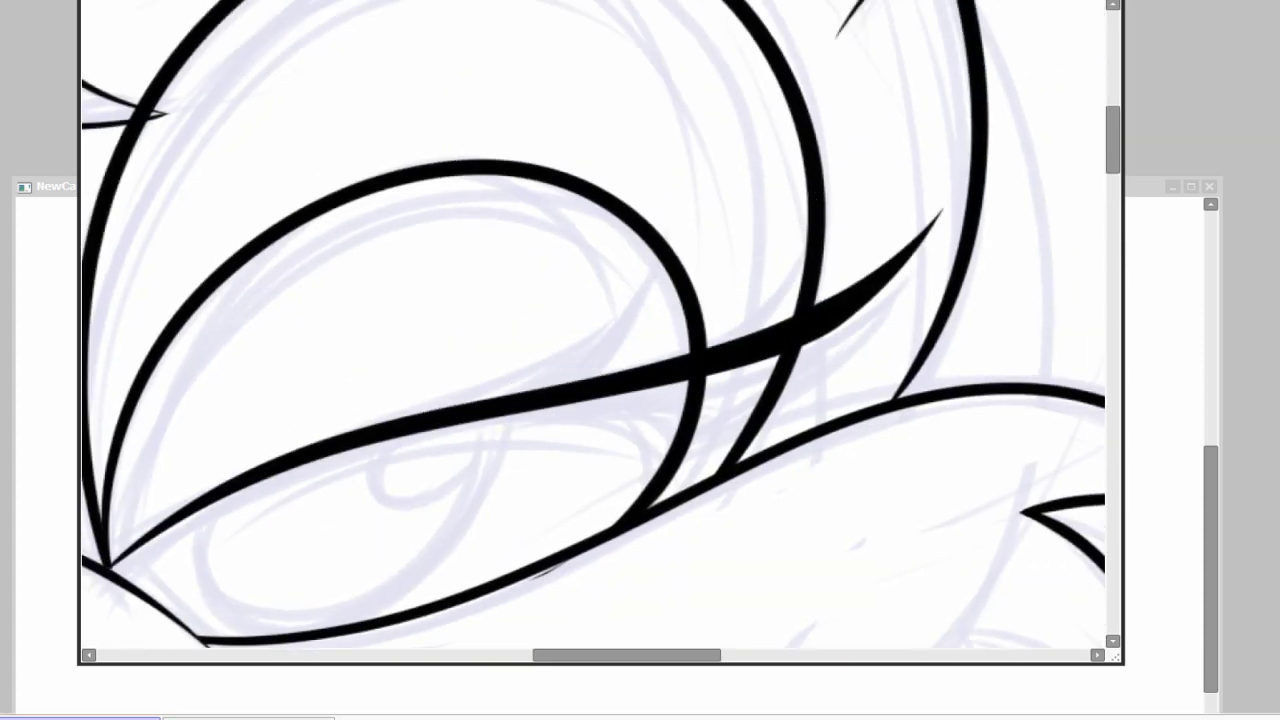
Step: Add two more curved lashes above the larger eye's lid line and fill the area where they join solid black
drag(787, 262, 827, 336)
mouse_move(897, 183)
mouse_down()
mouse_move(600, 463)
mouse_move(733, 235)
mouse_up()
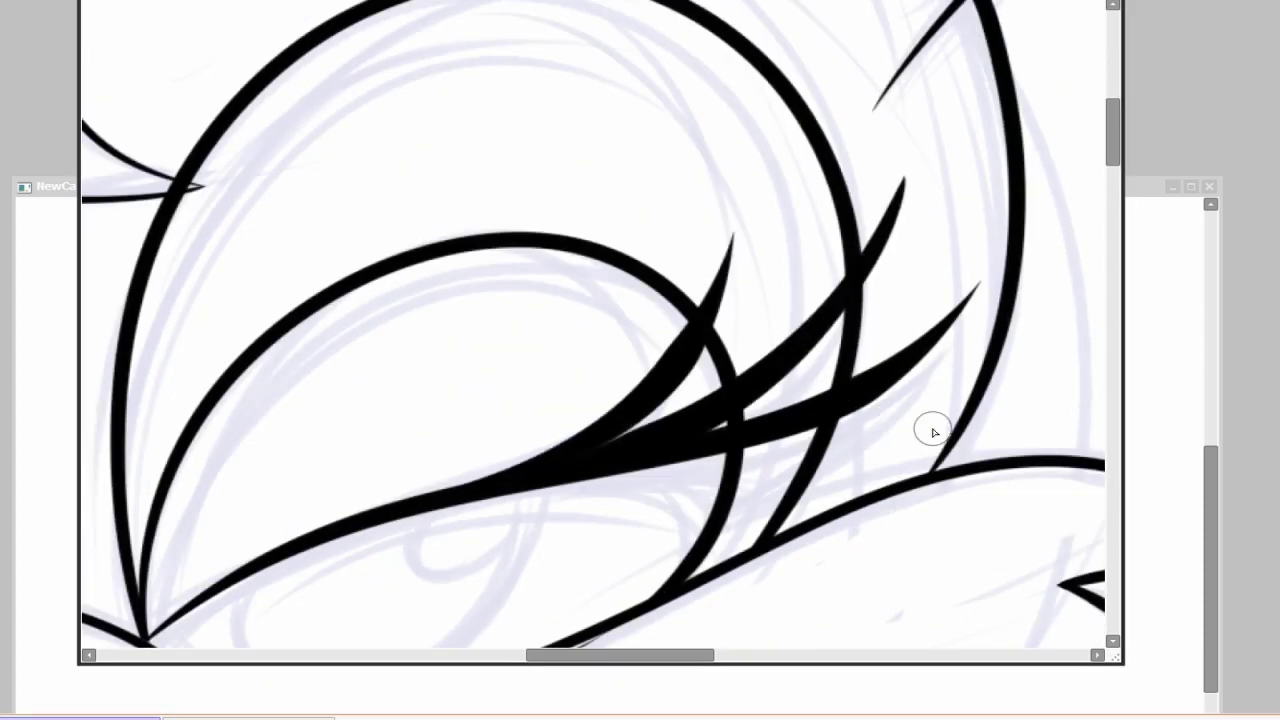
key(ctrl+minus)
key(ctrl+plus)
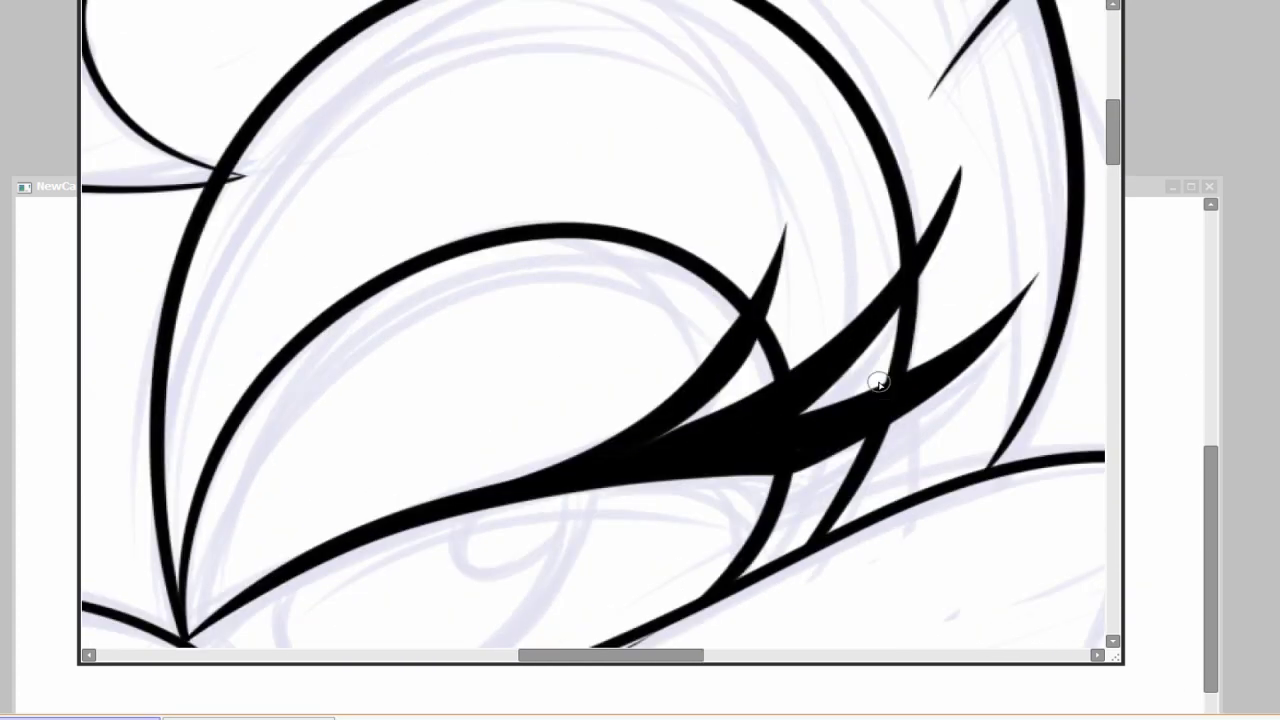
key(ctrl+minus)
key(ctrl+plus)
Step: Ink the smaller eye's upper lid line with three pointed lashes and fill their shared base solid black
scroll(543, 354, up, 1)
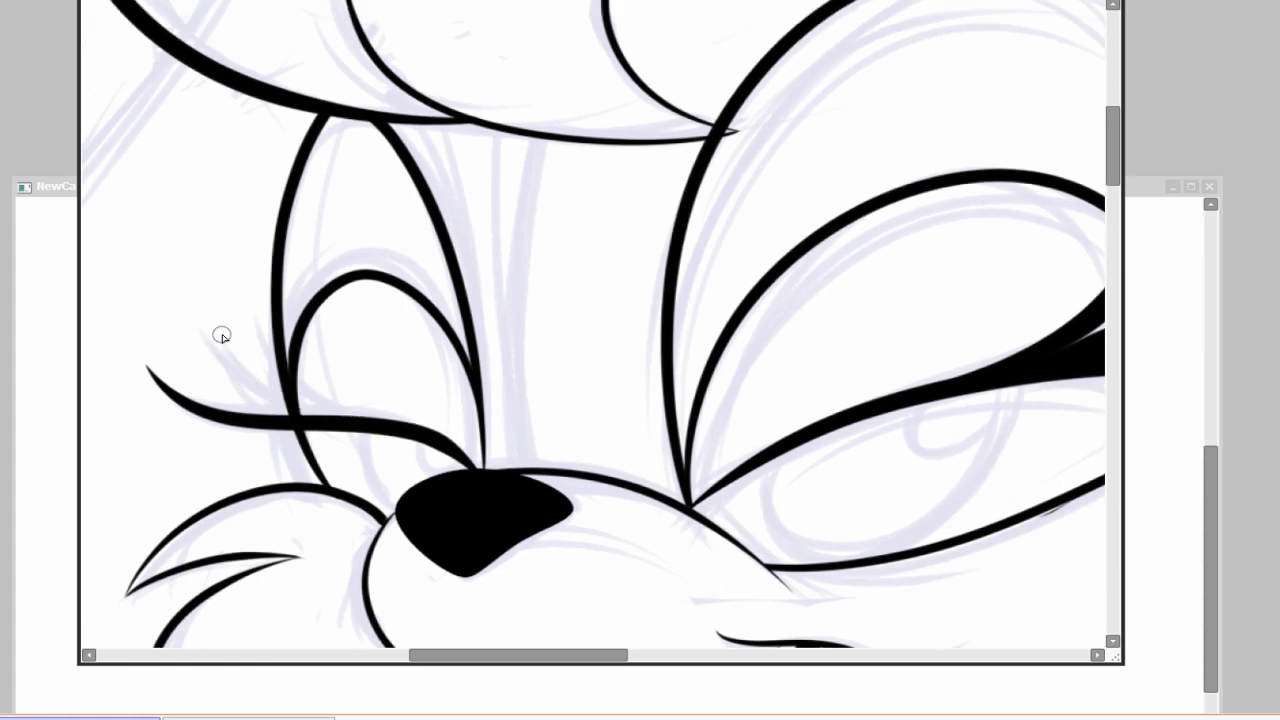
scroll(261, 306, down, 1)
scroll(263, 342, left, 2)
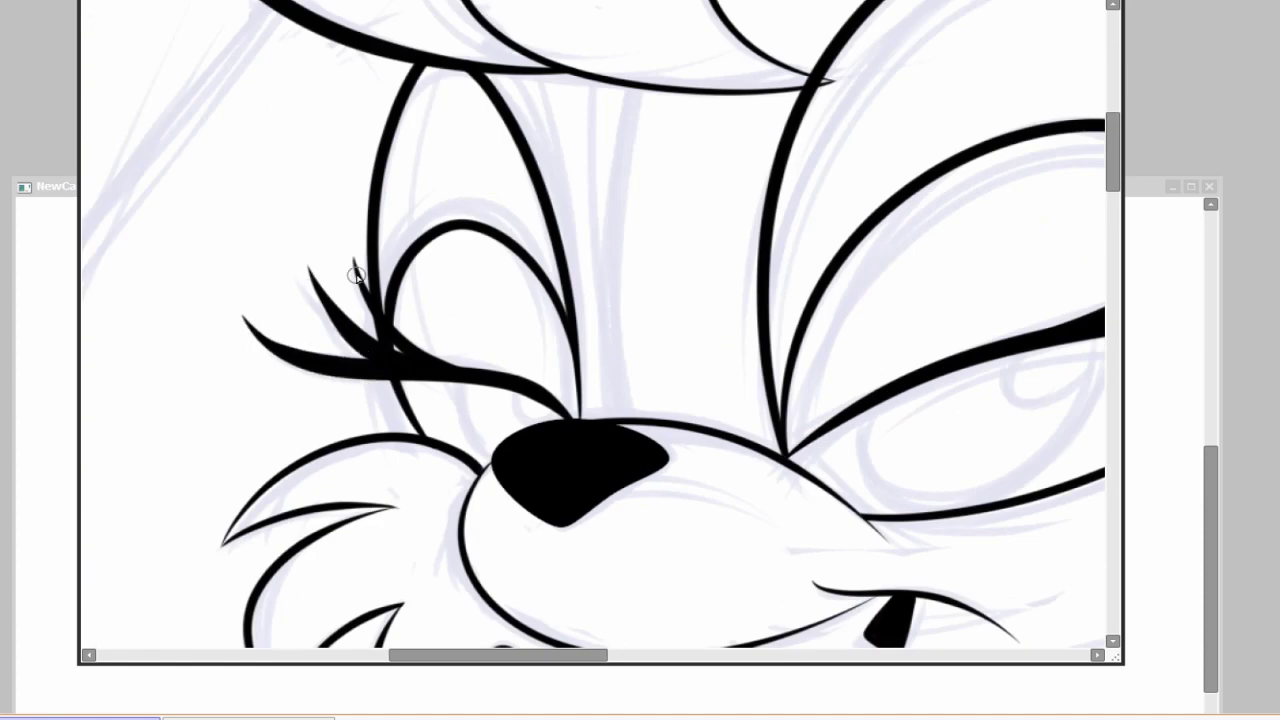
key(ctrl+plus)
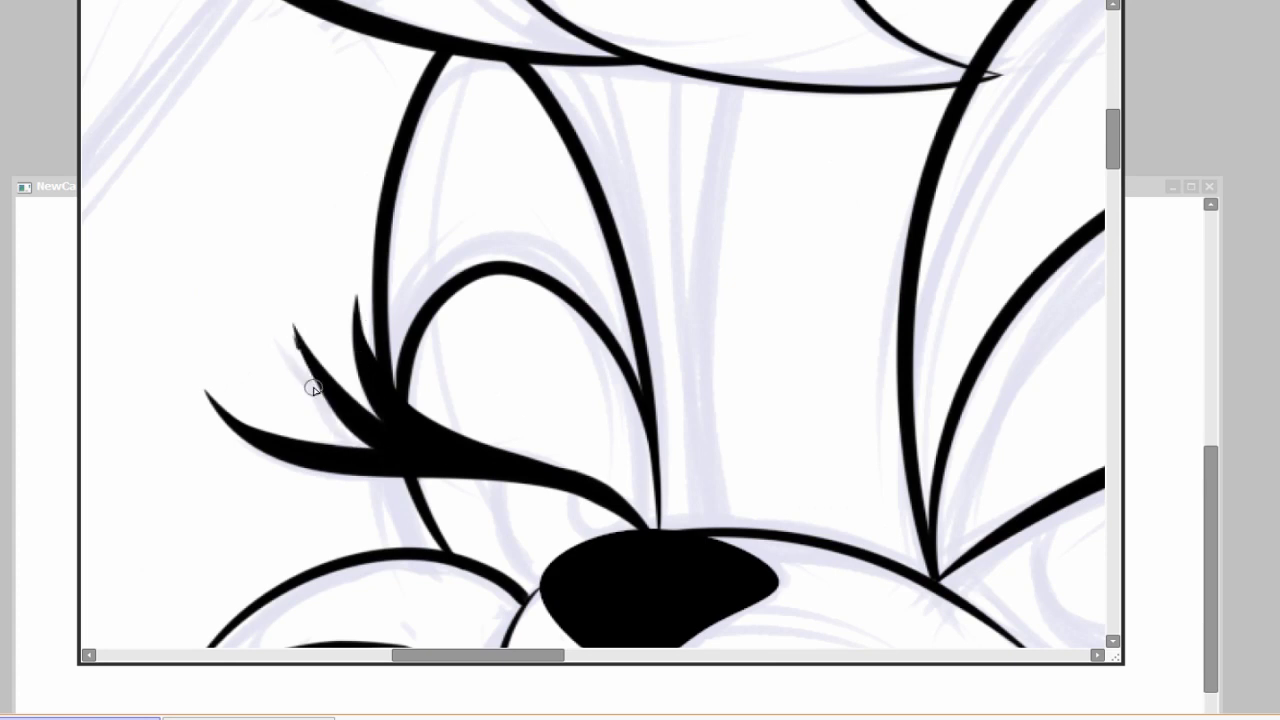
Step: Ink the two sides of the larger eye's iris between the upper lid and the lower eye line
scroll(313, 389, down, 1)
scroll(363, 354, right, 2)
scroll(221, 142, down, 2)
scroll(221, 142, right, 9)
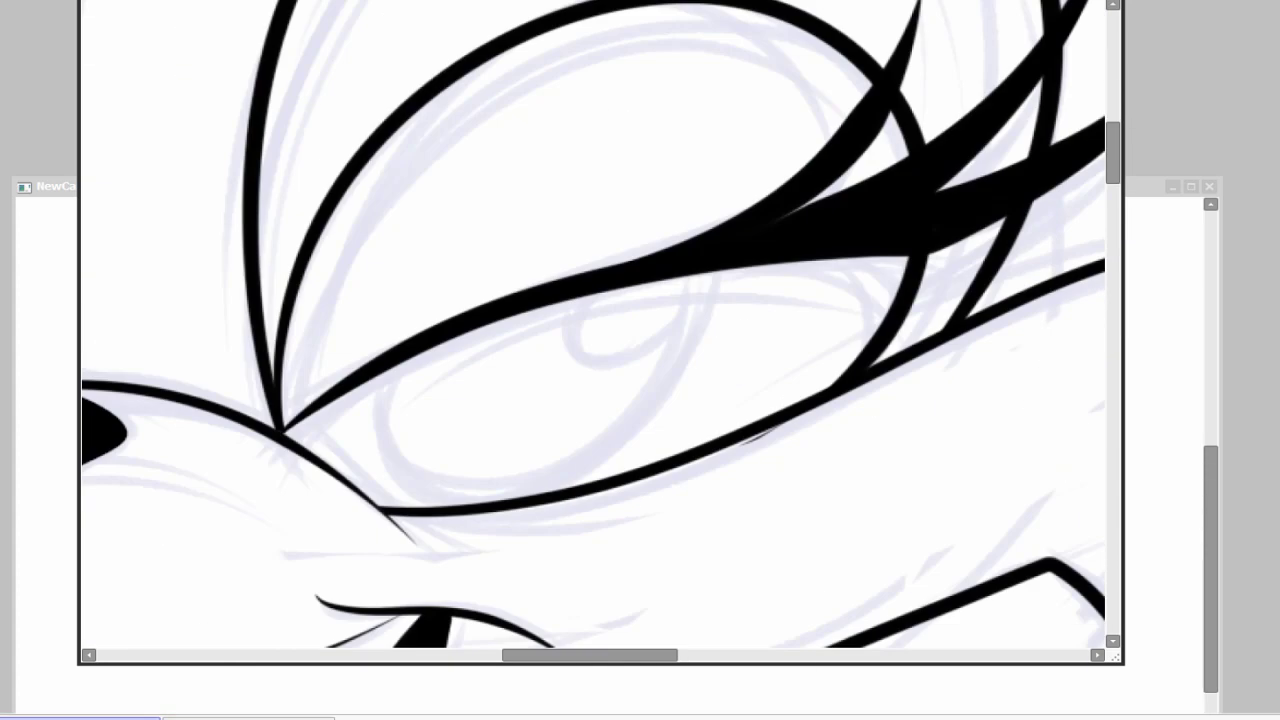
scroll(594, 426, left, 1)
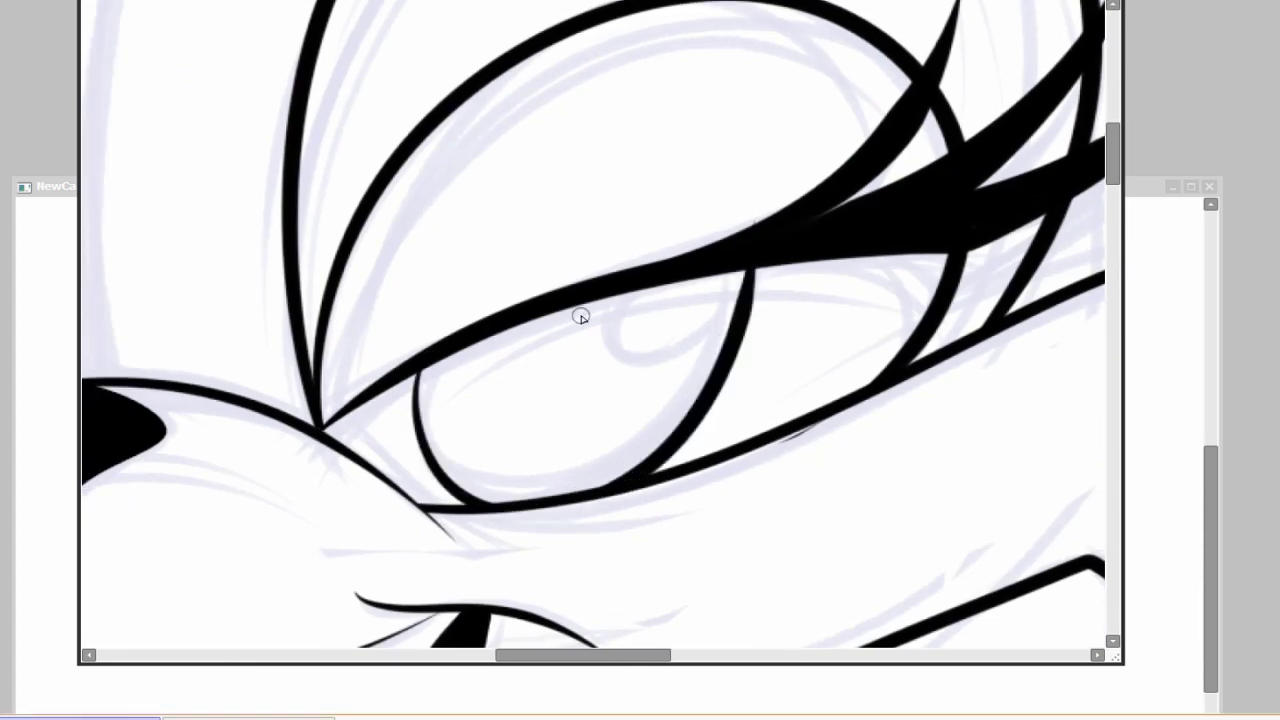
Step: Ink the larger eye's round highlight and the smaller eye's iris details with thin lines at brush size 3
scroll(609, 300, down, 3)
scroll(686, 434, up, 2)
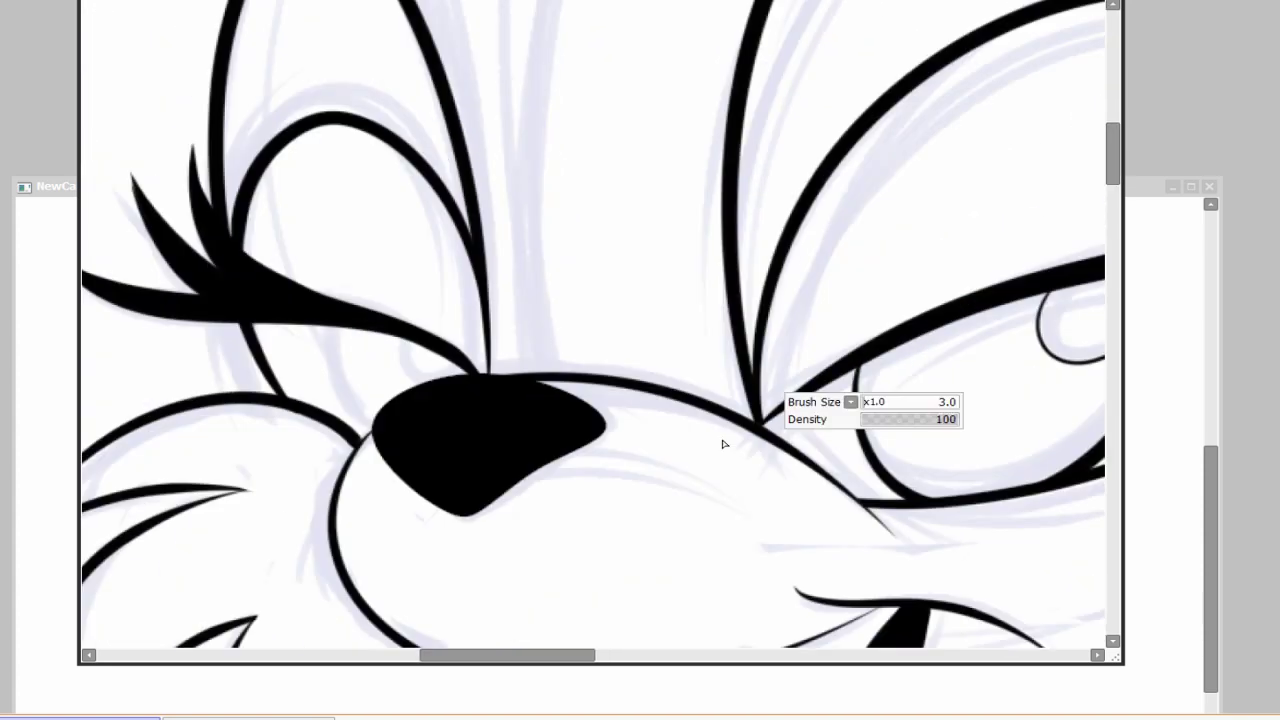
scroll(724, 443, down, 3)
drag(900, 600, 707, 340)
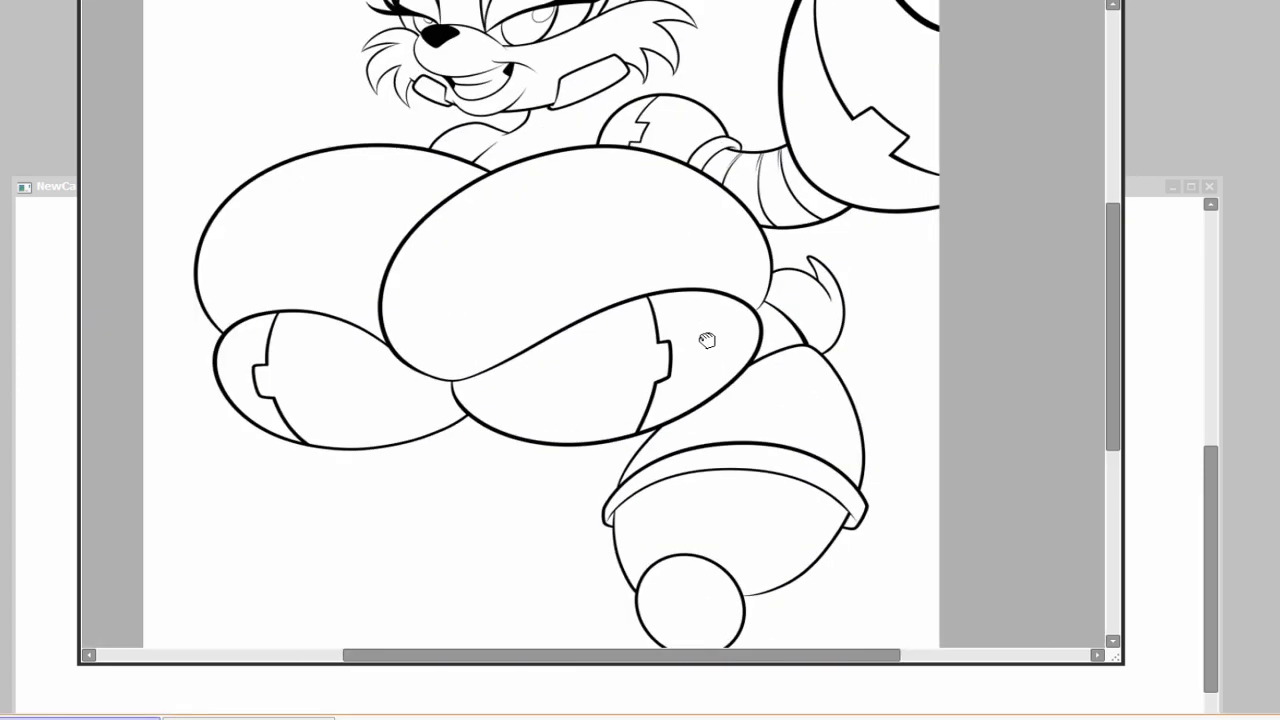
Step: Ink the lower leg's side contour and the rounded toes of both feet at the canvas's lower edge
scroll(707, 340, up, 2)
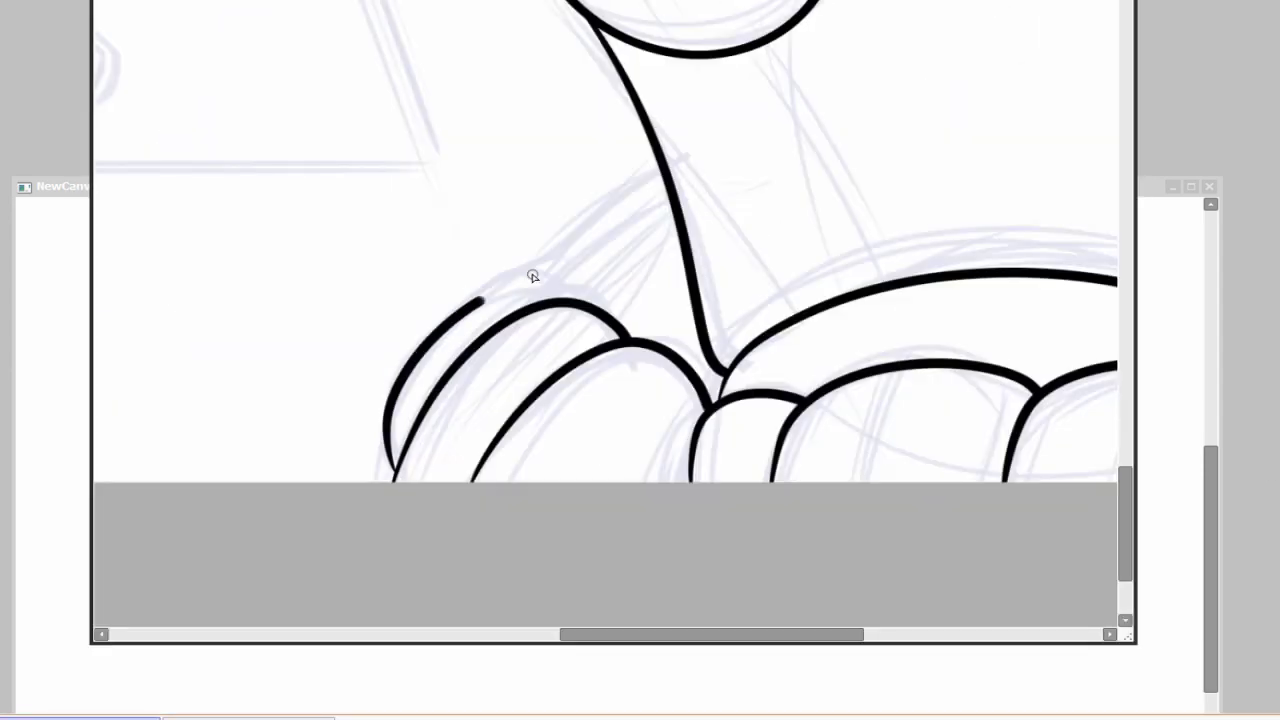
scroll(530, 275, up, 1)
mouse_move(321, 598)
mouse_down()
mouse_move(536, 461)
mouse_move(293, 539)
mouse_move(500, 414)
mouse_up()
scroll(820, 377, down, 3)
Step: Ink the rounded far-knee shape that emerges from behind the thigh beside the ball joint
scroll(680, 371, up, 3)
drag(598, 289, 625, 487)
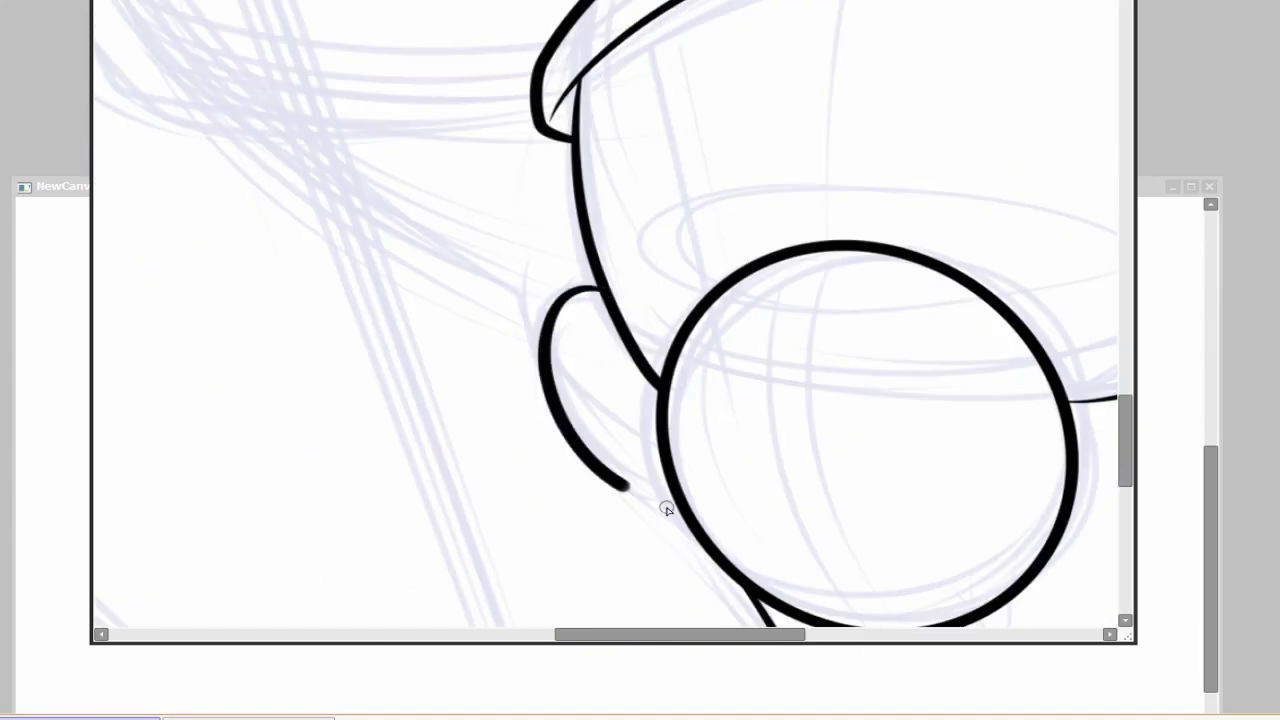
scroll(667, 509, down, 3)
Step: Ink the curved upper edge of the hip band and the long far-side contour from the torso down to the knee
scroll(854, 380, up, 3)
mouse_move(560, 375)
mouse_down()
mouse_move(729, 424)
mouse_move(822, 420)
mouse_up()
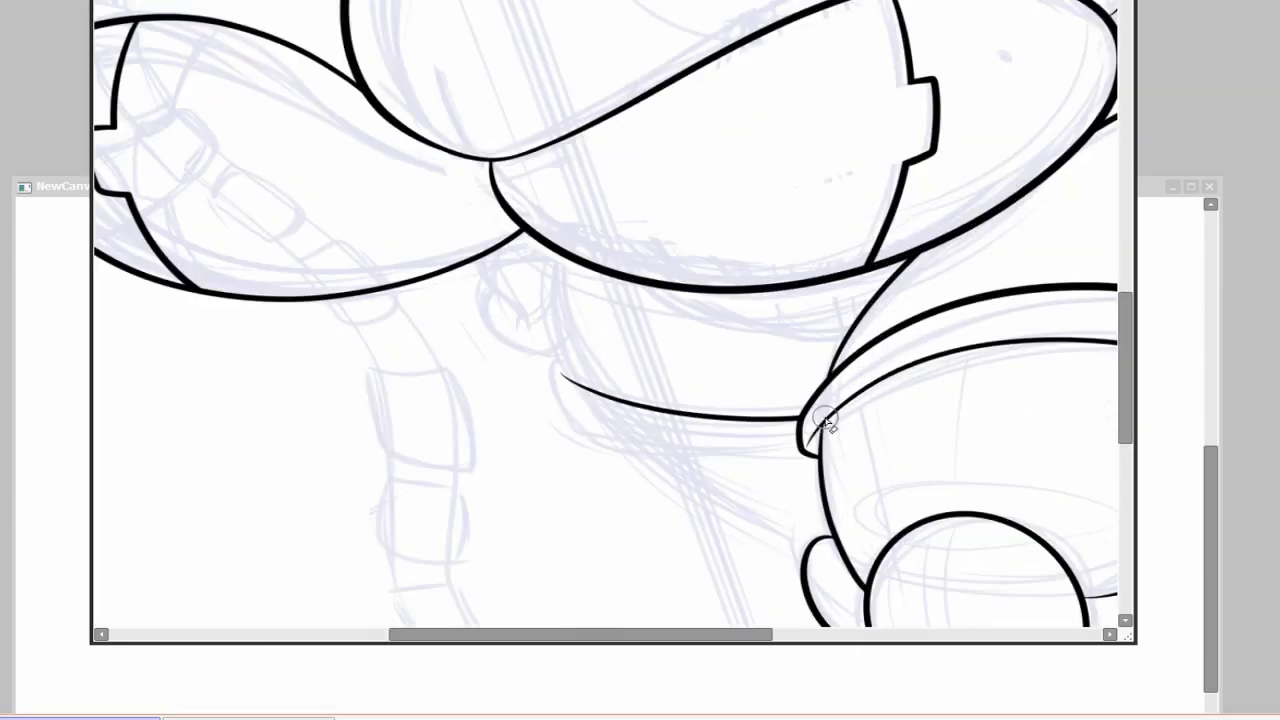
scroll(826, 420, up, 1)
scroll(1063, 557, down, 3)
scroll(697, 357, up, 3)
mouse_move(540, 200)
mouse_down()
mouse_move(700, 540)
mouse_move(790, 600)
mouse_up()
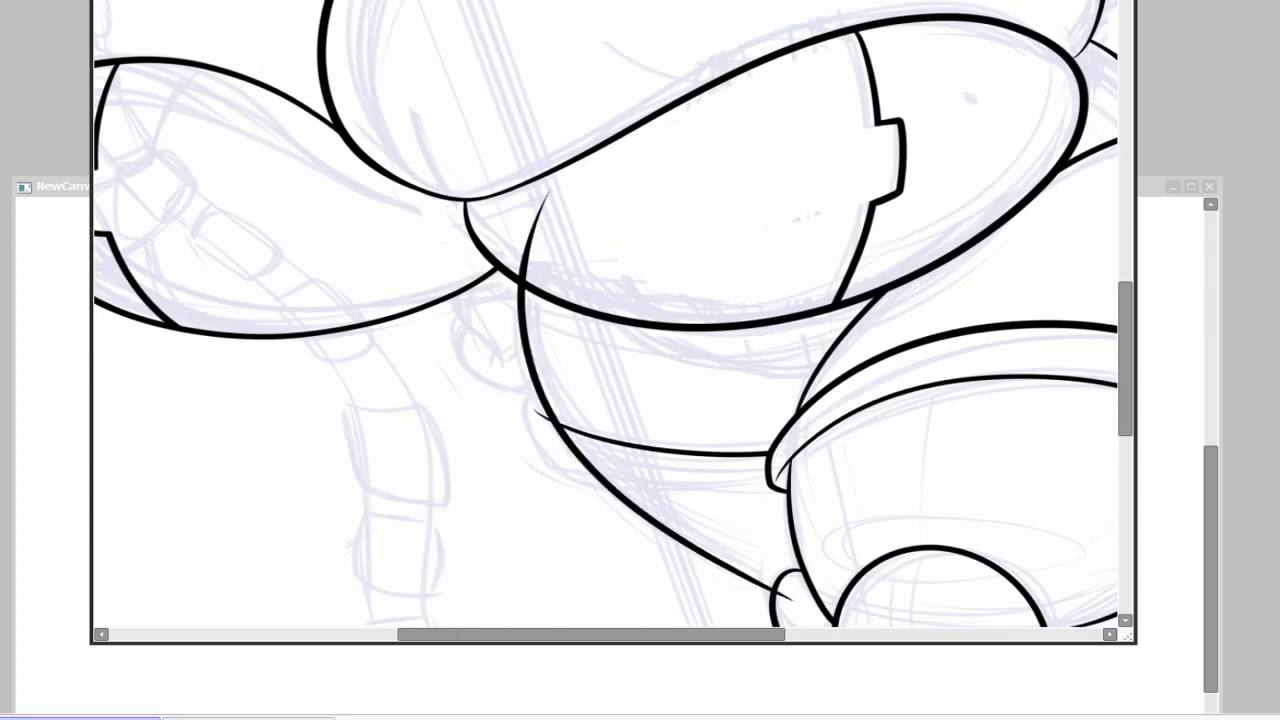
Step: Erase the far-side contour where it overlaps the front shell and where it crosses the hip band
scroll(641, 463, up, 3)
drag(510, 470, 540, 500)
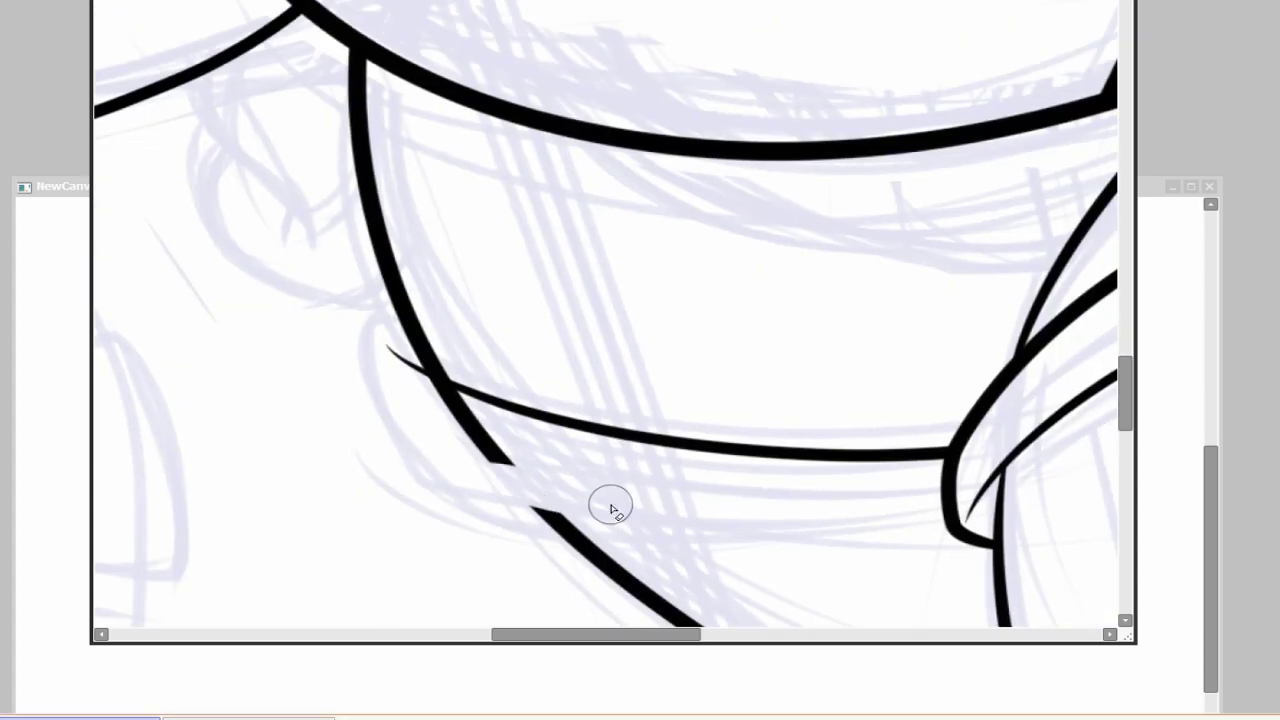
scroll(360, 370, up, 3)
scroll(786, 463, down, 4)
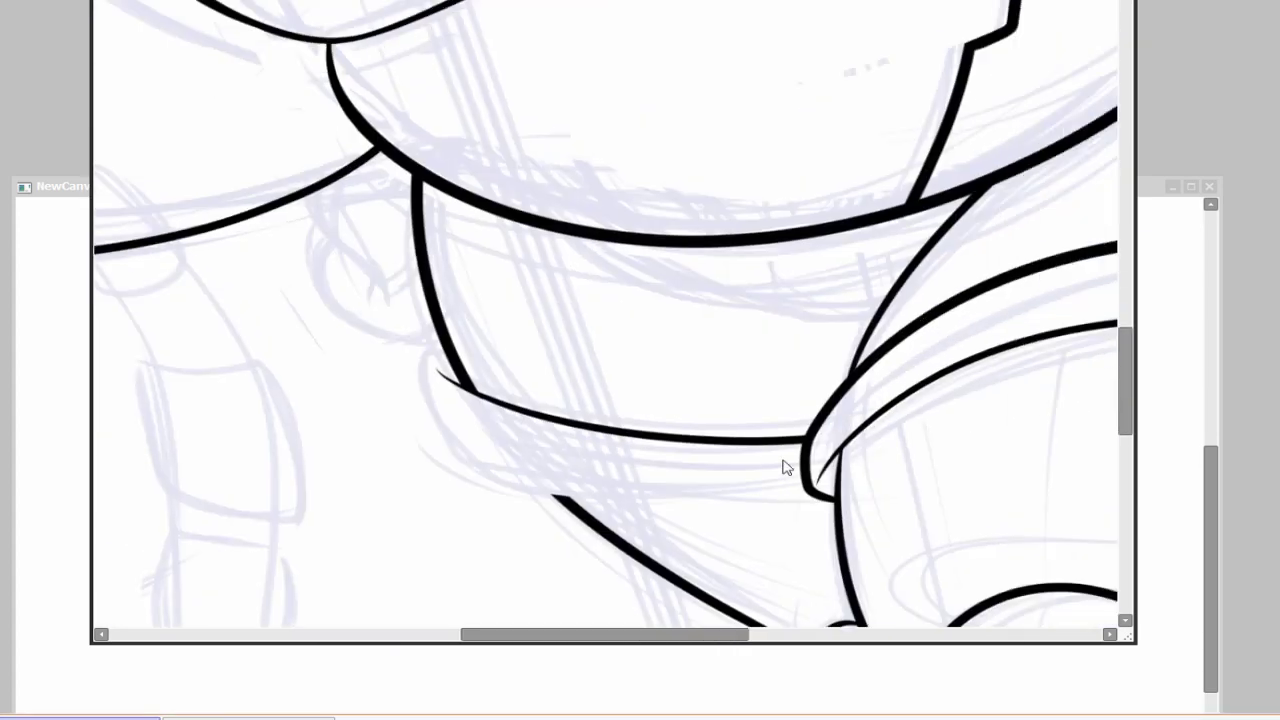
Step: Ink the hip band's rounded end and lower edge at brush size 6, plus the curved line under the front shell
scroll(437, 400, up, 2)
scroll(426, 381, down, 2)
drag(429, 451, 943, 443)
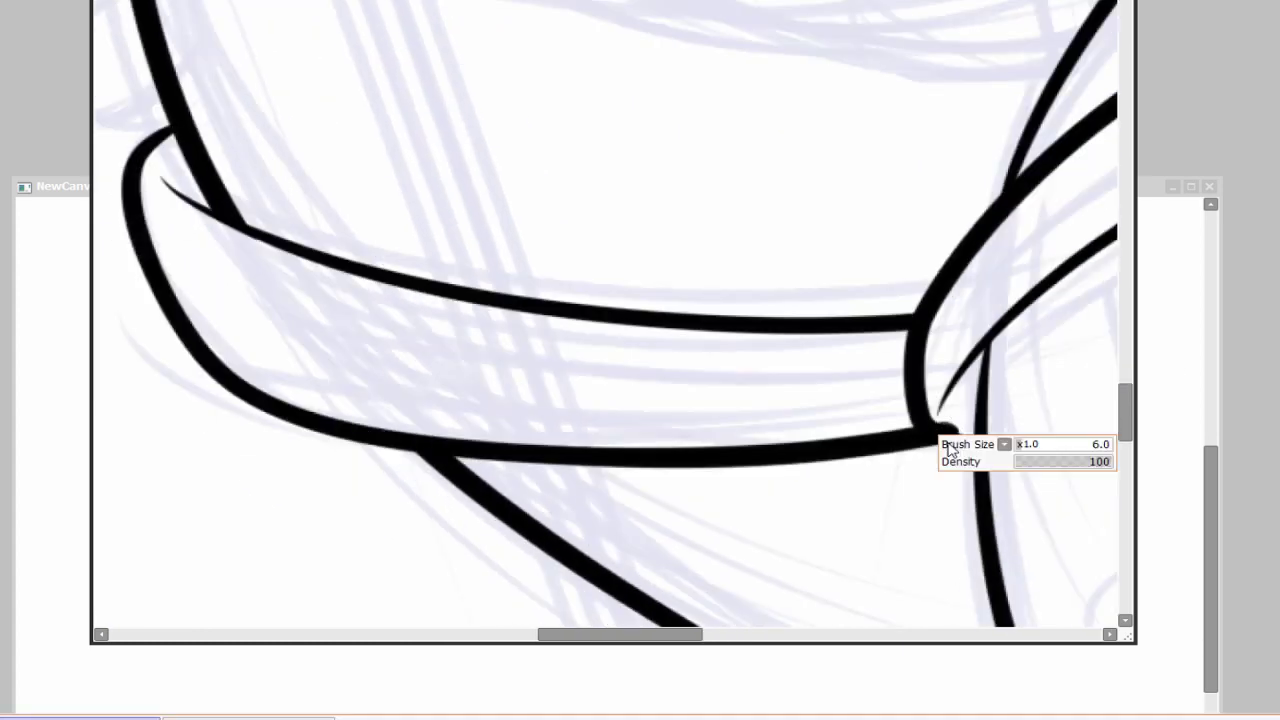
scroll(909, 477, down, 3)
scroll(909, 477, up, 3)
mouse_move(290, 318)
mouse_down()
mouse_move(700, 410)
mouse_move(618, 411)
mouse_move(552, 433)
mouse_up()
scroll(826, 491, down, 4)
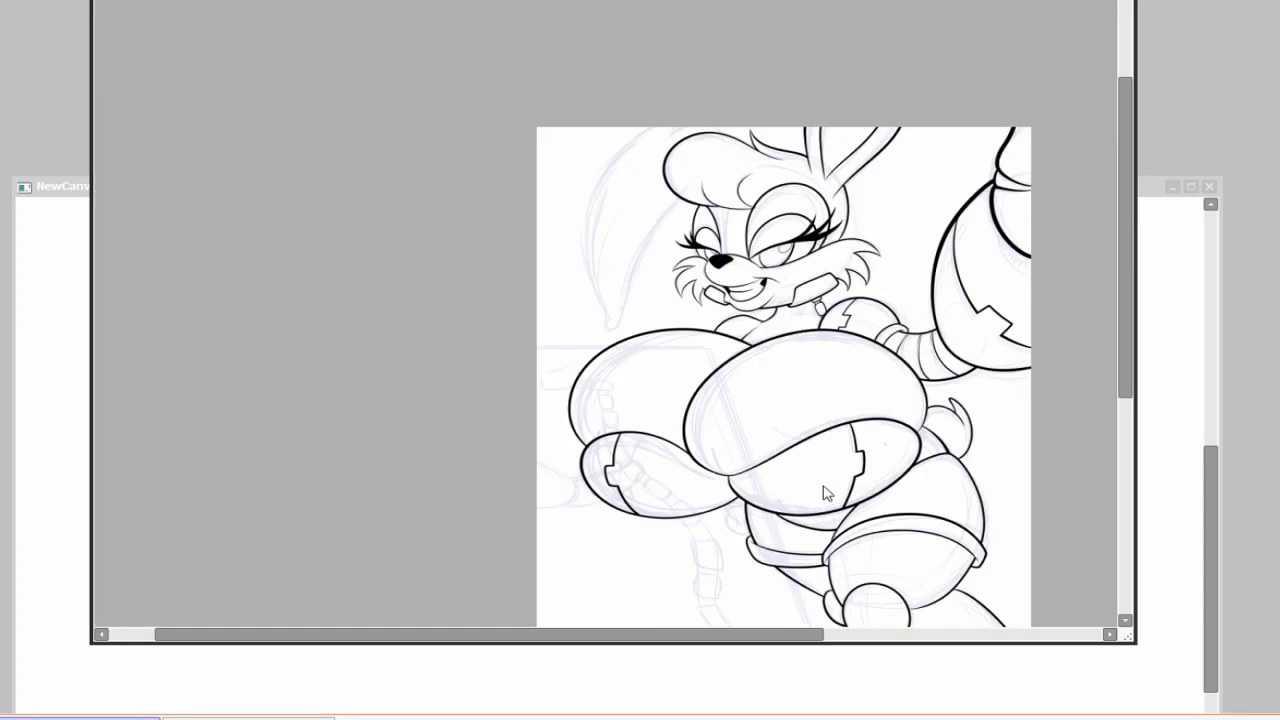
Step: Ink the small rounded shape and its crease lines between the far shell and the waist
scroll(676, 408, up, 4)
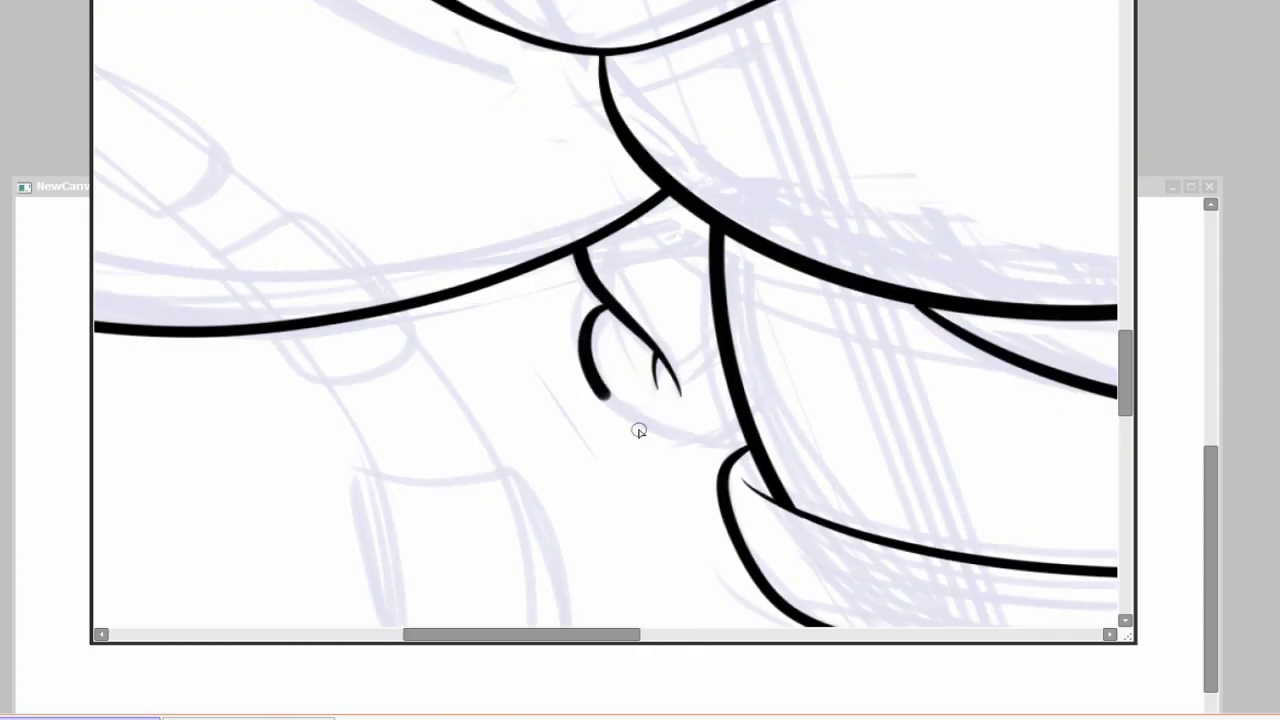
scroll(640, 430, down, 4)
scroll(777, 408, up, 2)
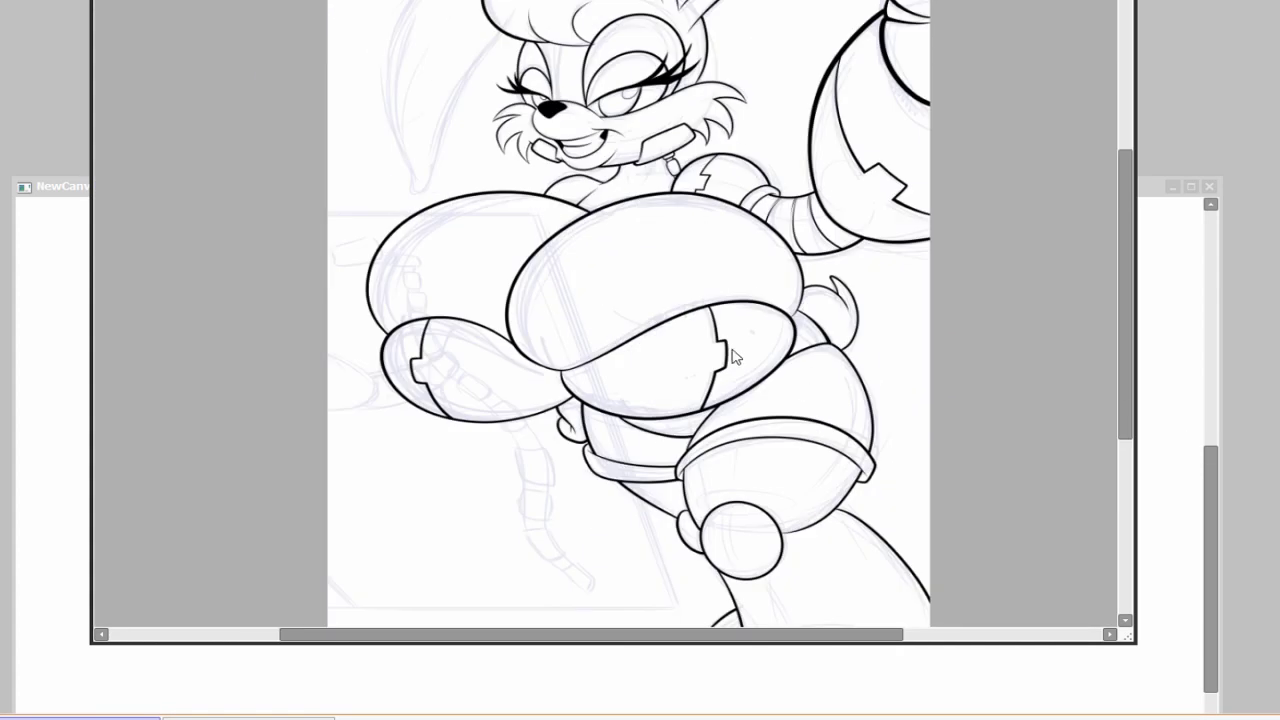
Step: Ink the outer contour of the hanging ear from its top bend down toward the tip
scroll(735, 357, down, 1)
scroll(600, 130, up, 3)
scroll(603, 80, down, 1)
scroll(480, 310, up, 1)
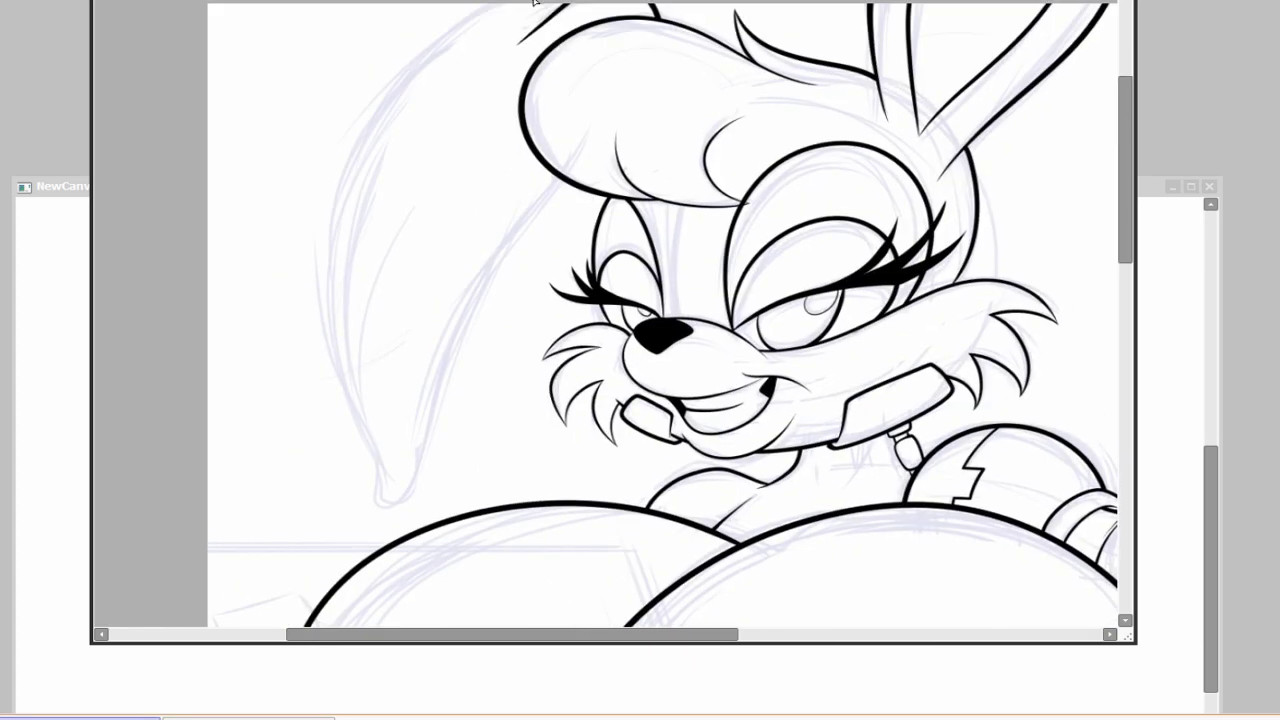
drag(537, 5, 376, 425)
Step: Ink the hanging ear's rounded tip and its inner edge back up to the hair
scroll(460, 150, down, 1)
scroll(528, 326, up, 2)
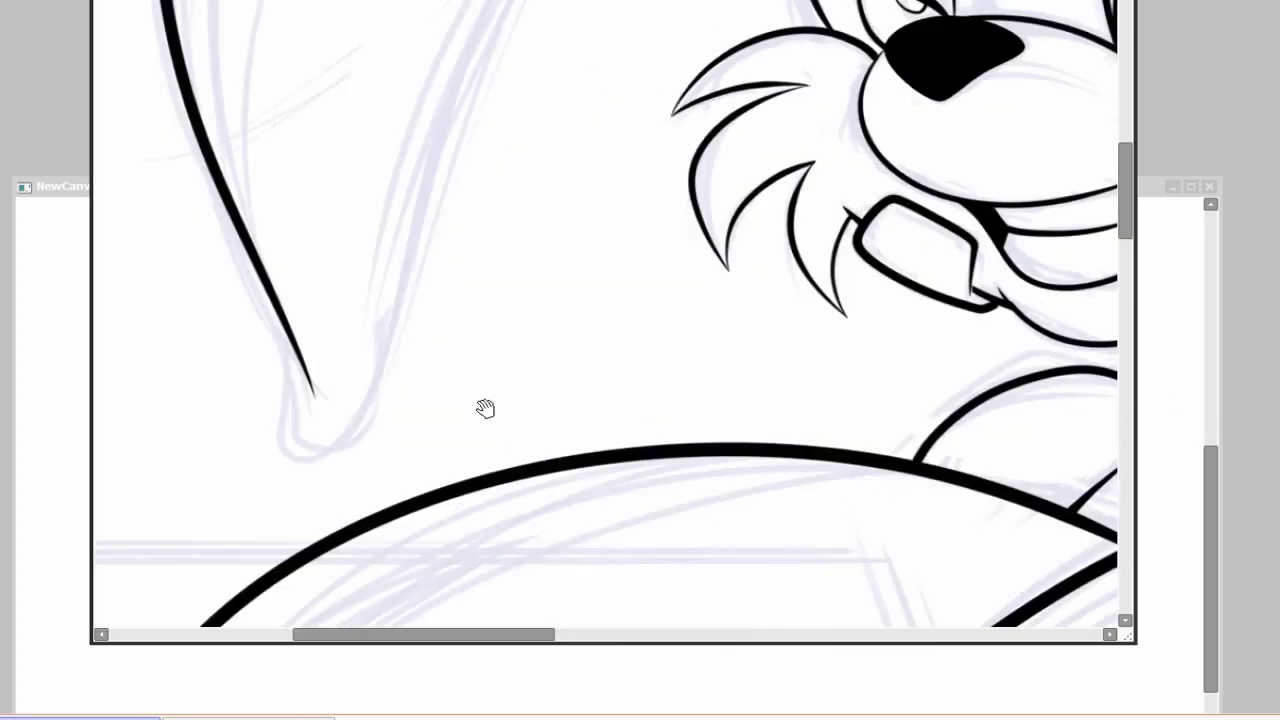
drag(310, 285, 395, 415)
key(ctrl+z)
scroll(510, 410, down, 1)
drag(505, 485, 625, 222)
scroll(666, 132, down, 3)
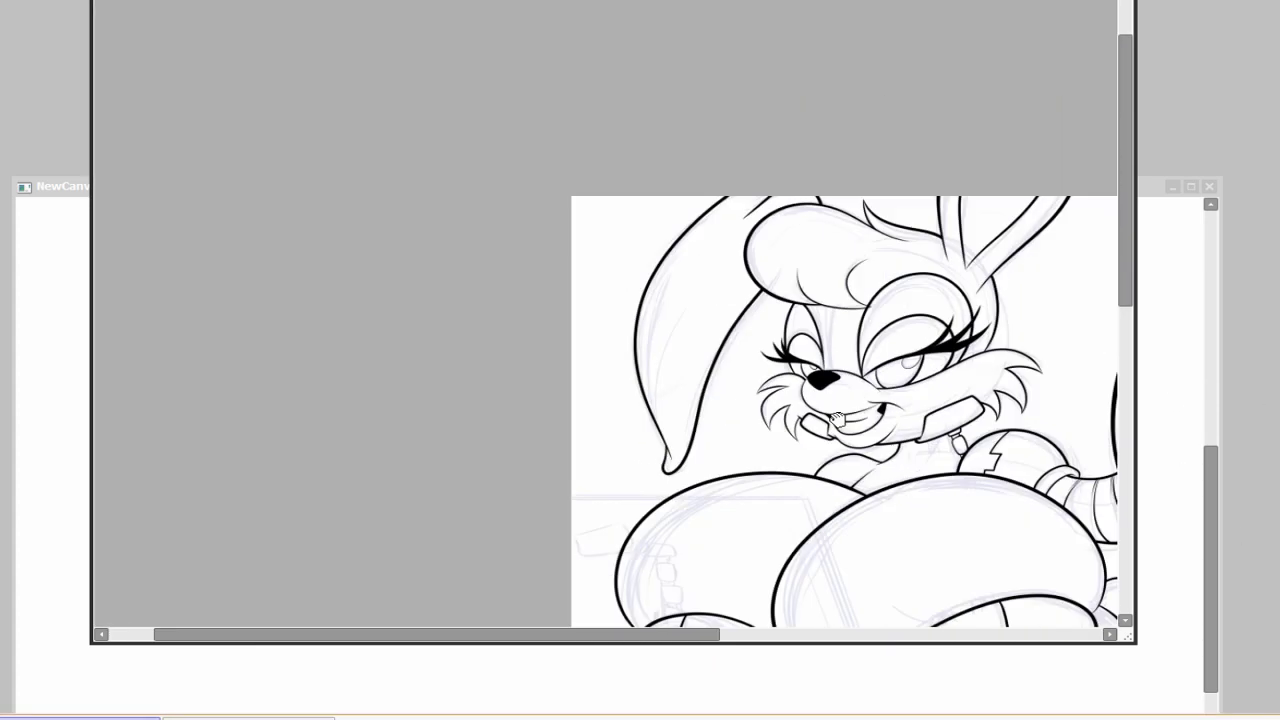
Step: Ink the large tapered block at the outer end of the mechanical skeleton, just below the inset panel's upper edge
scroll(640, 250, up, 5)
scroll(662, 270, down, 5)
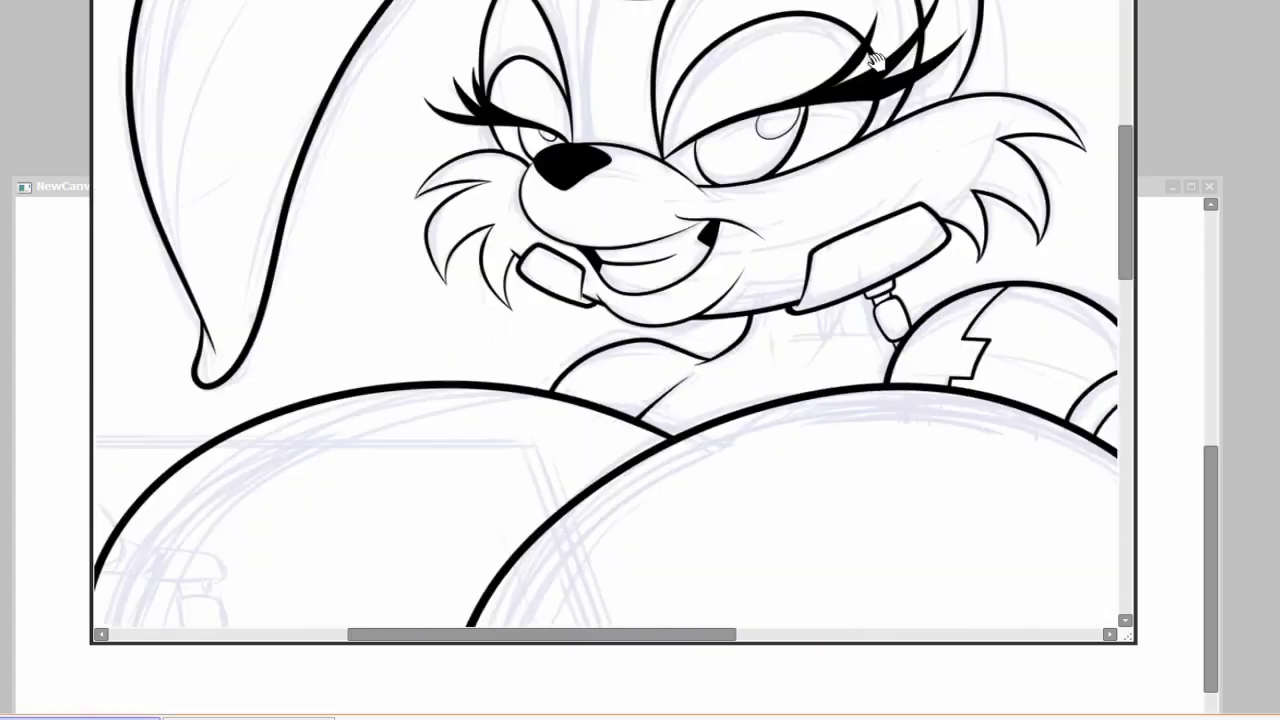
scroll(816, 350, down, 2)
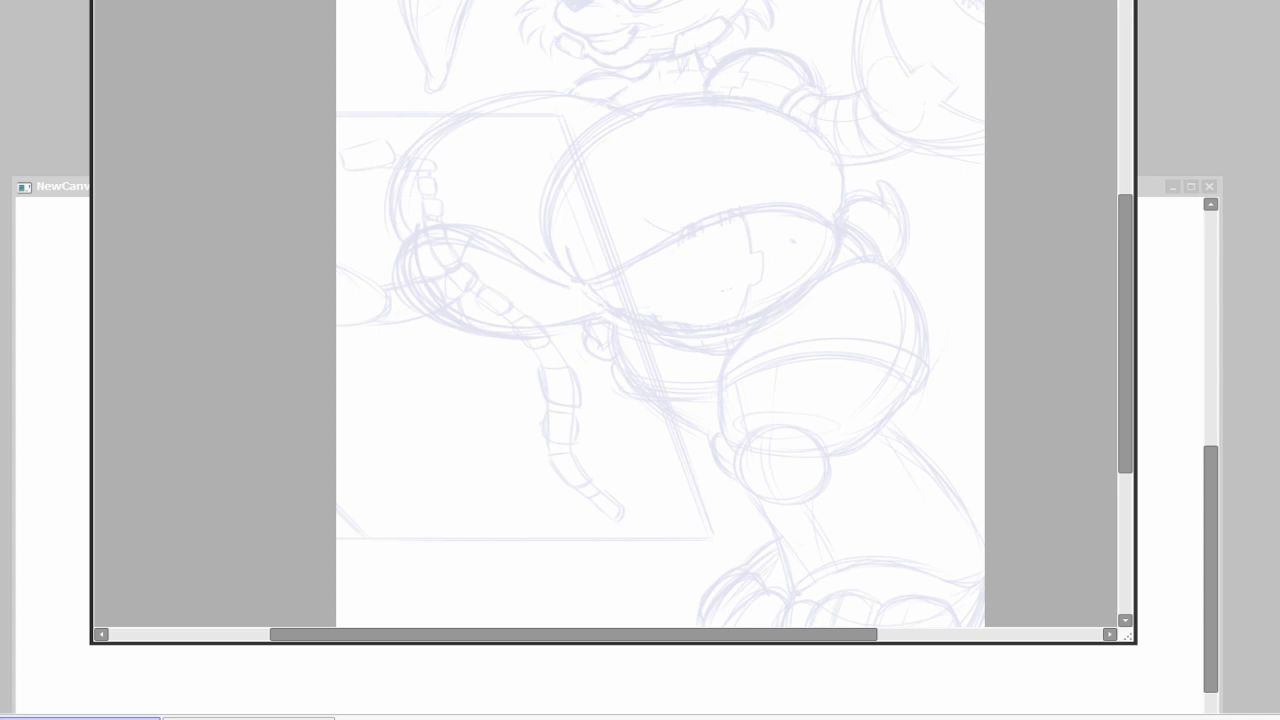
scroll(590, 310, down, 1)
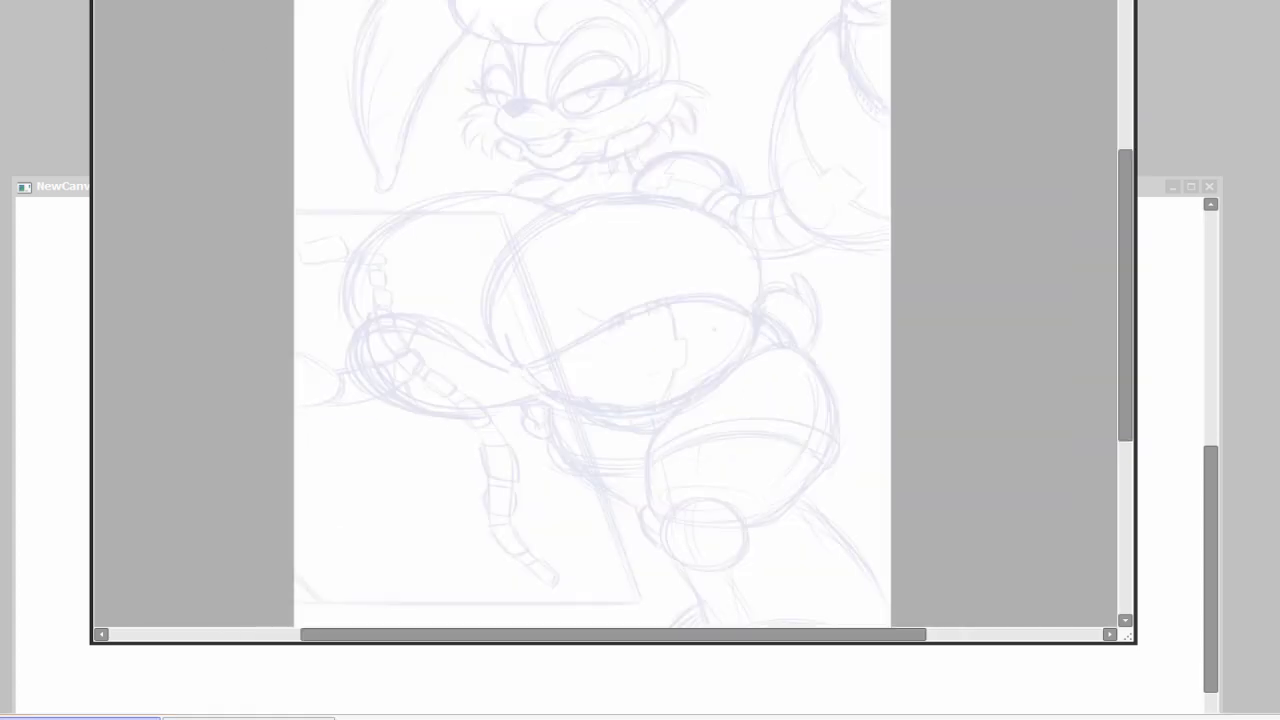
scroll(529, 229, up, 4)
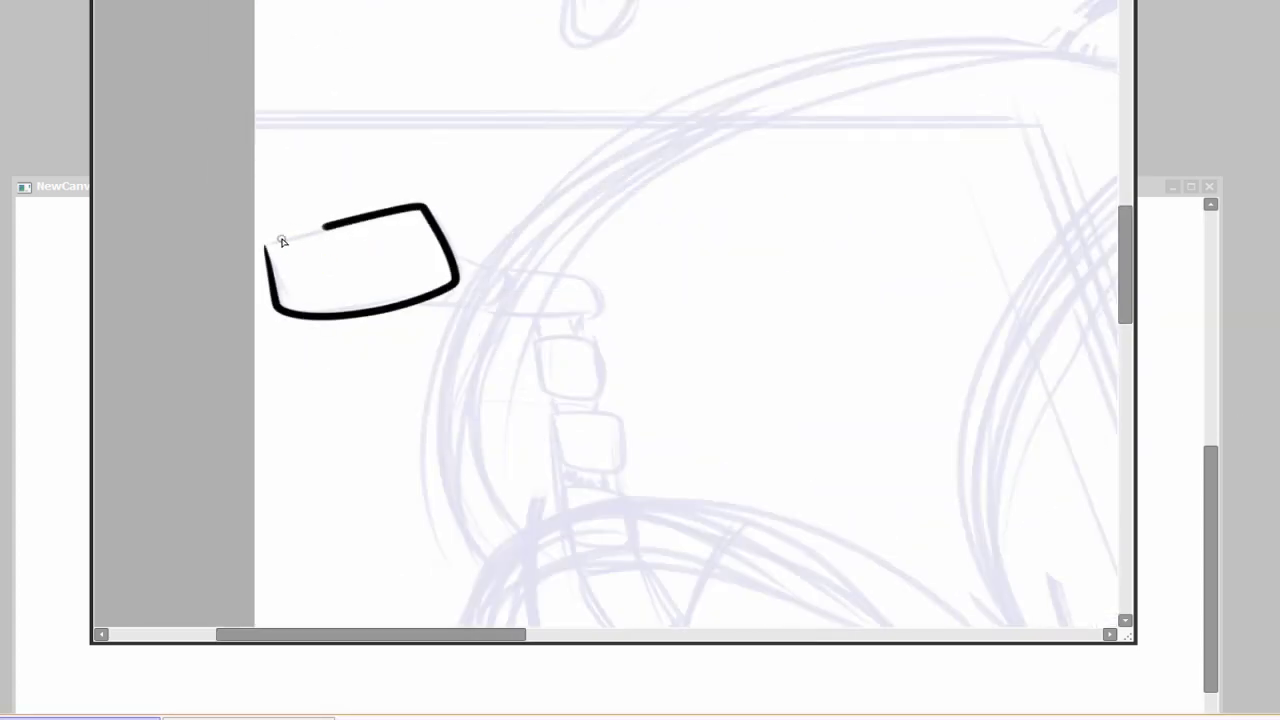
drag(282, 241, 325, 228)
drag(847, 455, 811, 300)
Step: Ink the two overlapping connector segments that link the large block to the start of the segmented spine
scroll(540, 280, up, 2)
drag(478, 222, 482, 305)
drag(685, 326, 551, 266)
drag(496, 190, 500, 255)
mouse_move(825, 442)
mouse_down()
mouse_move(725, 322)
mouse_move(751, 29)
mouse_up()
mouse_move(600, 151)
mouse_down()
mouse_move(594, 137)
mouse_move(594, 369)
mouse_up()
mouse_move(565, 190)
mouse_down()
mouse_move(711, 178)
mouse_move(568, 188)
mouse_up()
Step: Ink the three small upper vertebrae with their side tabs, plus the two larger angled vertebrae below them
drag(620, 569, 626, 206)
mouse_move(980, 483)
mouse_down()
mouse_move(857, 168)
mouse_move(787, 252)
mouse_up()
mouse_move(480, 191)
mouse_down()
mouse_move(691, 220)
mouse_move(474, 220)
mouse_up()
drag(452, 20, 537, 265)
drag(535, 245, 528, 334)
mouse_move(497, 60)
mouse_down()
mouse_move(517, 220)
mouse_move(508, 187)
mouse_up()
scroll(829, 206, down, 3)
scroll(666, 466, up, 4)
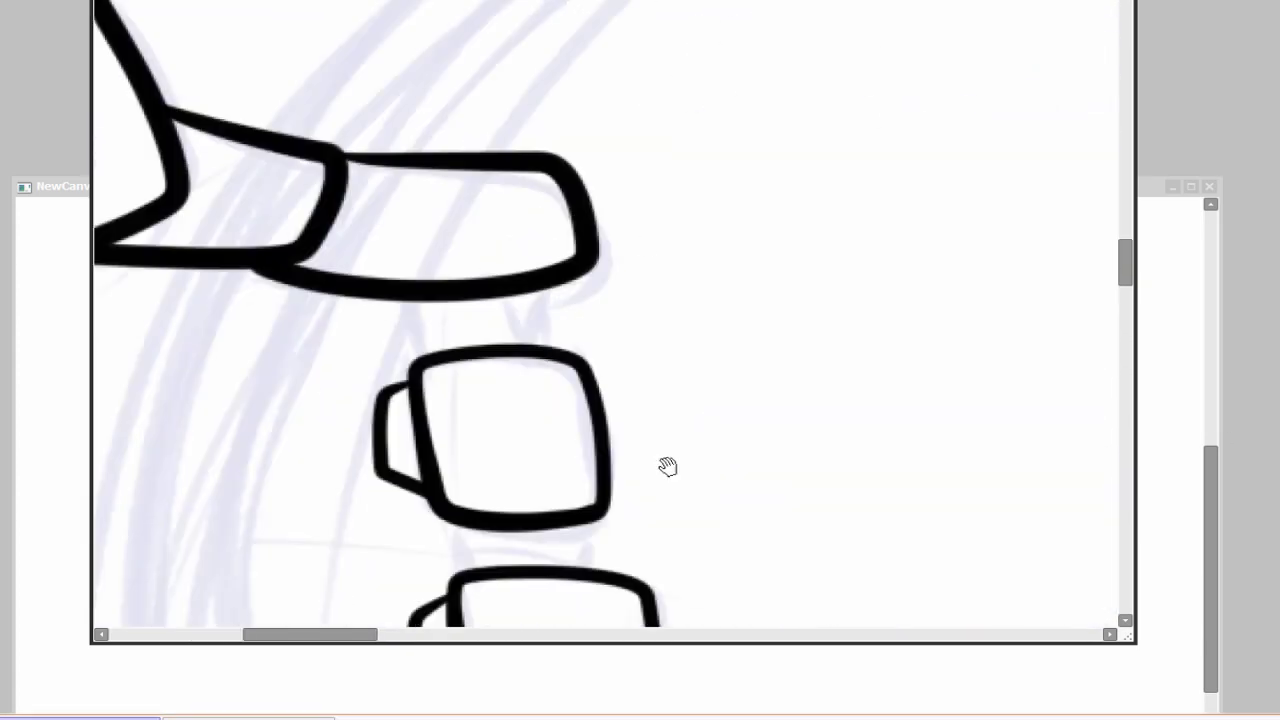
scroll(786, 386, down, 2)
scroll(746, 296, up, 1)
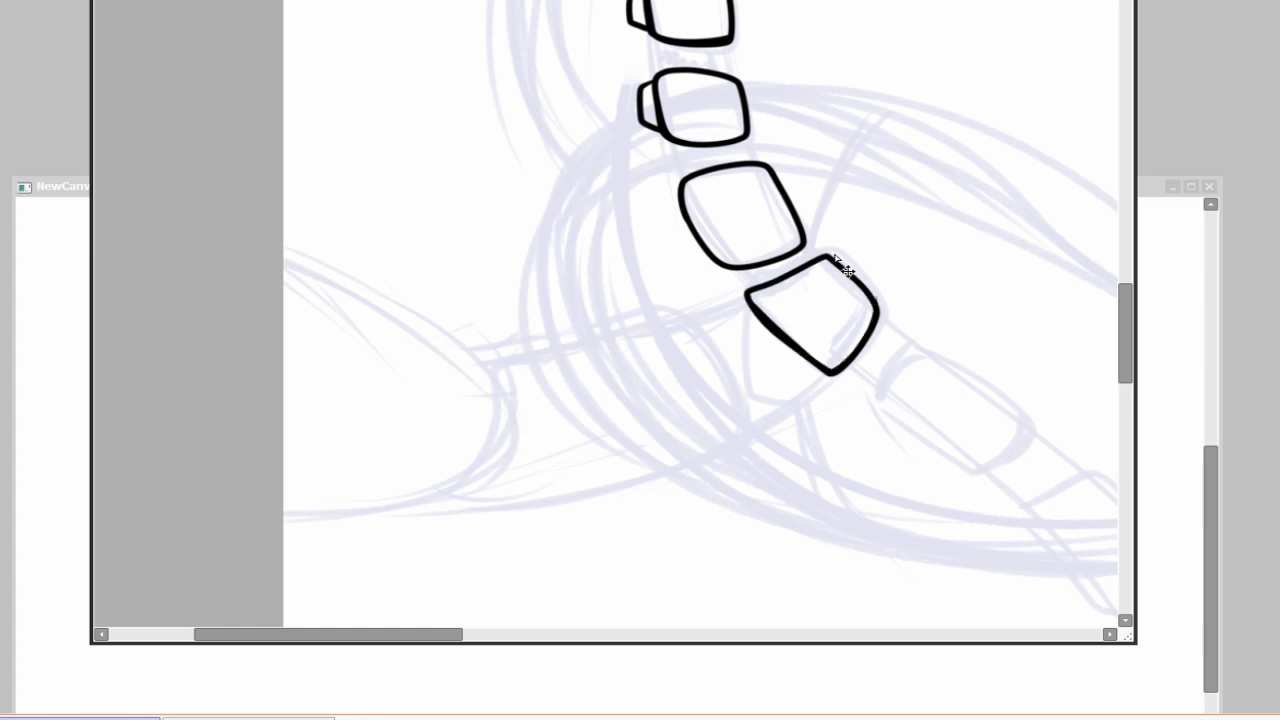
Step: Ink the big rounded limb shape at the canvas edge and the two tapered segments joining it to the spine
drag(783, 345, 846, 313)
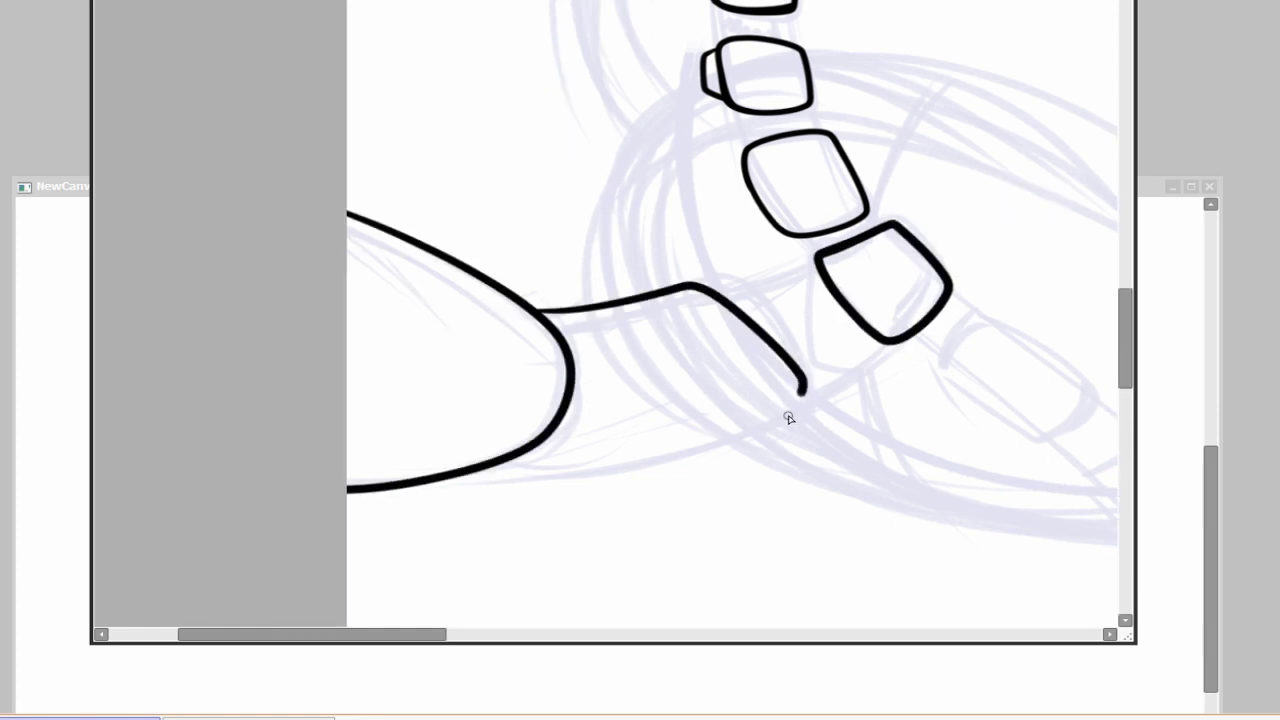
drag(789, 418, 490, 465)
drag(712, 290, 820, 268)
drag(882, 342, 805, 380)
Step: Ink the two slanted vertebrae directly below the limb junction
drag(992, 315, 527, 275)
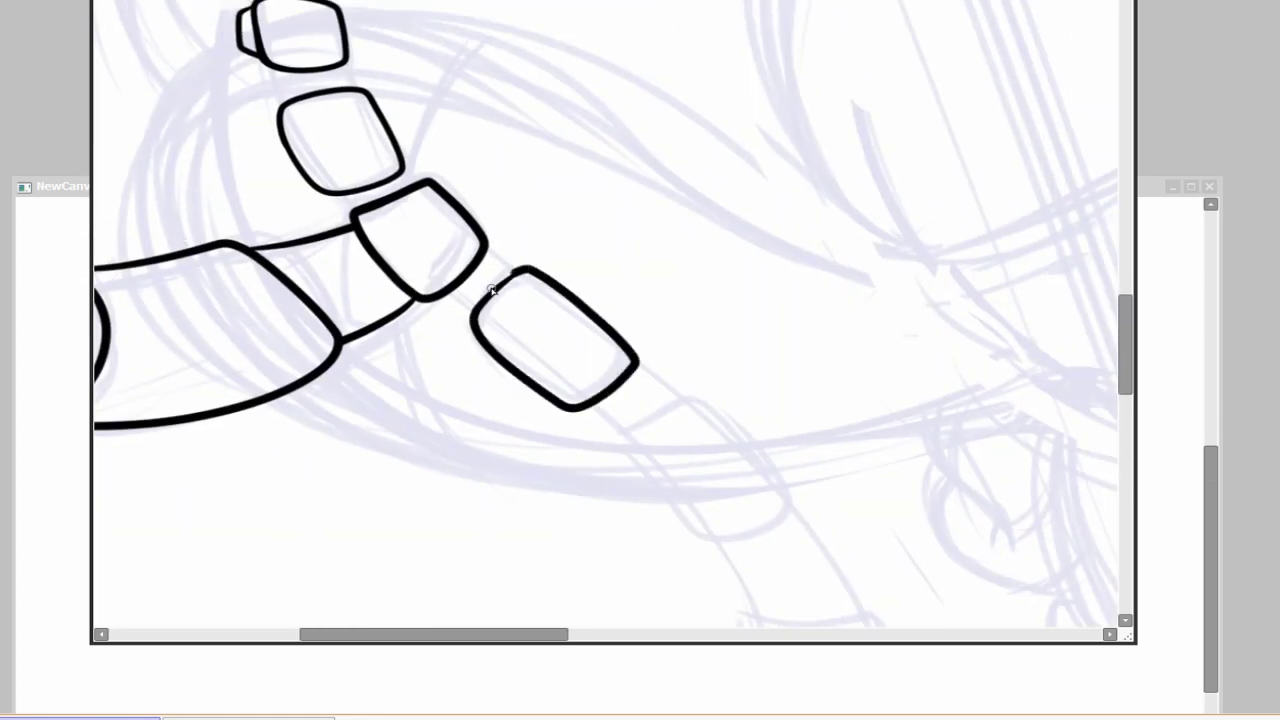
drag(531, 336, 519, 232)
drag(761, 320, 732, 84)
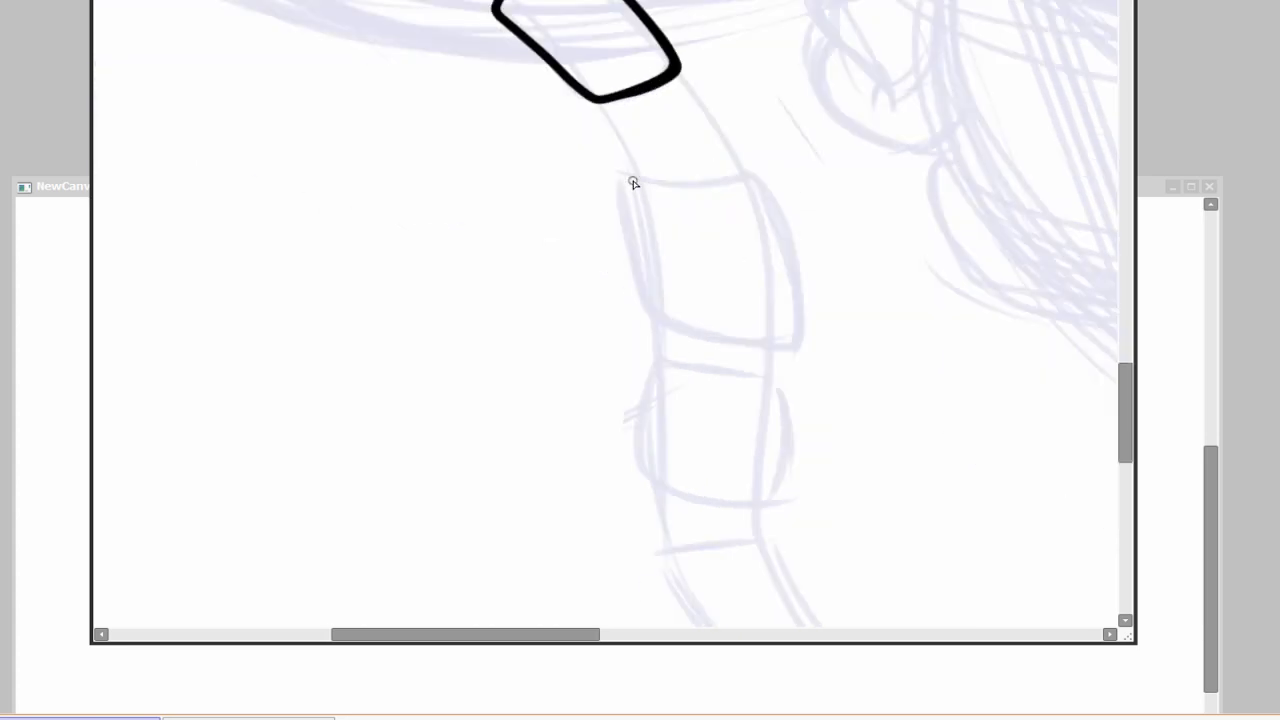
Step: Ink the four remaining vertebrae down the curving lower spine to its tip
mouse_move(634, 180)
mouse_down()
mouse_move(757, 180)
mouse_move(624, 180)
mouse_up()
drag(672, 378, 692, 233)
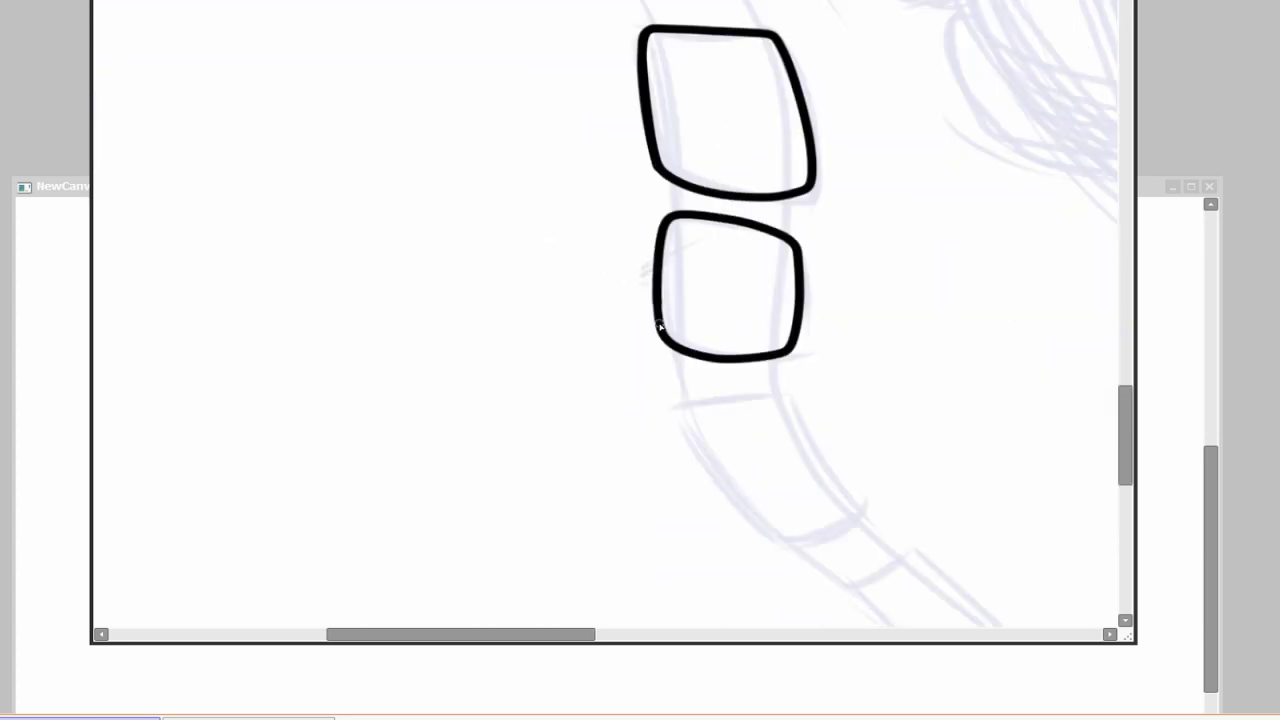
drag(686, 400, 651, 153)
drag(652, 190, 744, 148)
drag(651, 170, 607, 135)
drag(833, 270, 874, 413)
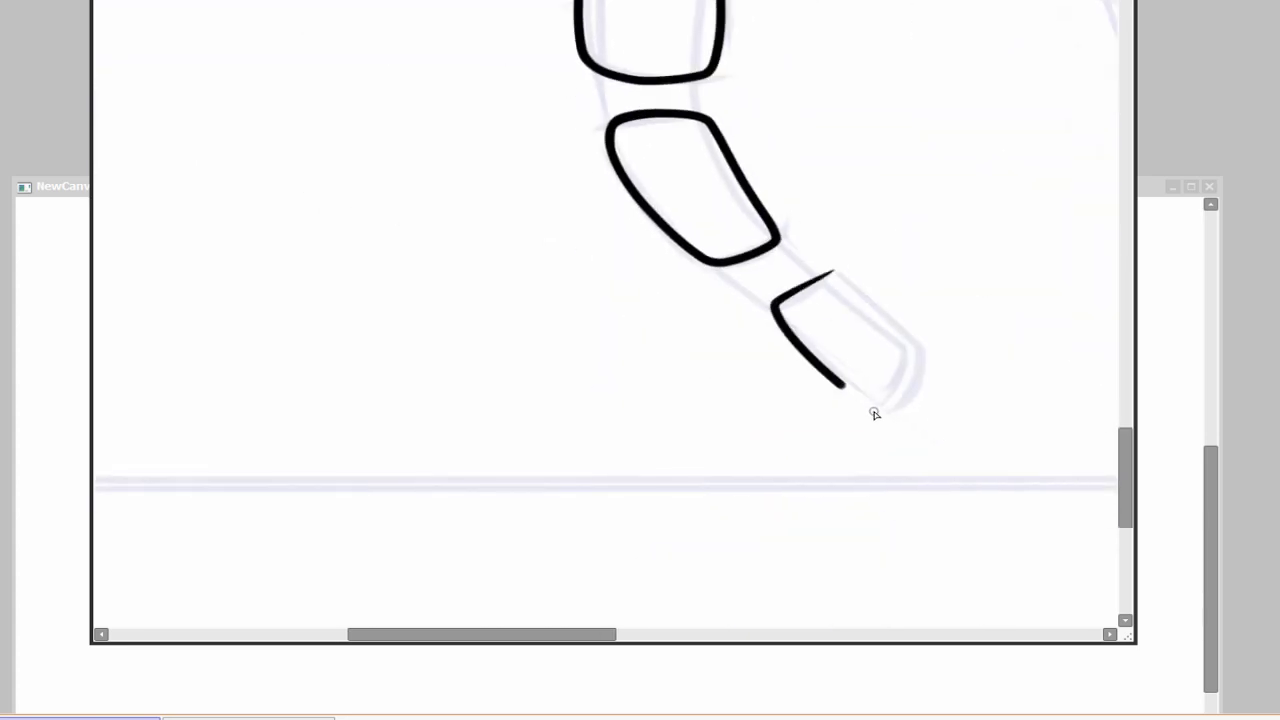
scroll(812, 352, down, 3)
Step: Draw two parallel connecting lines through the upper vertebrae and erase the parts that cross the blocks
scroll(849, 329, up, 4)
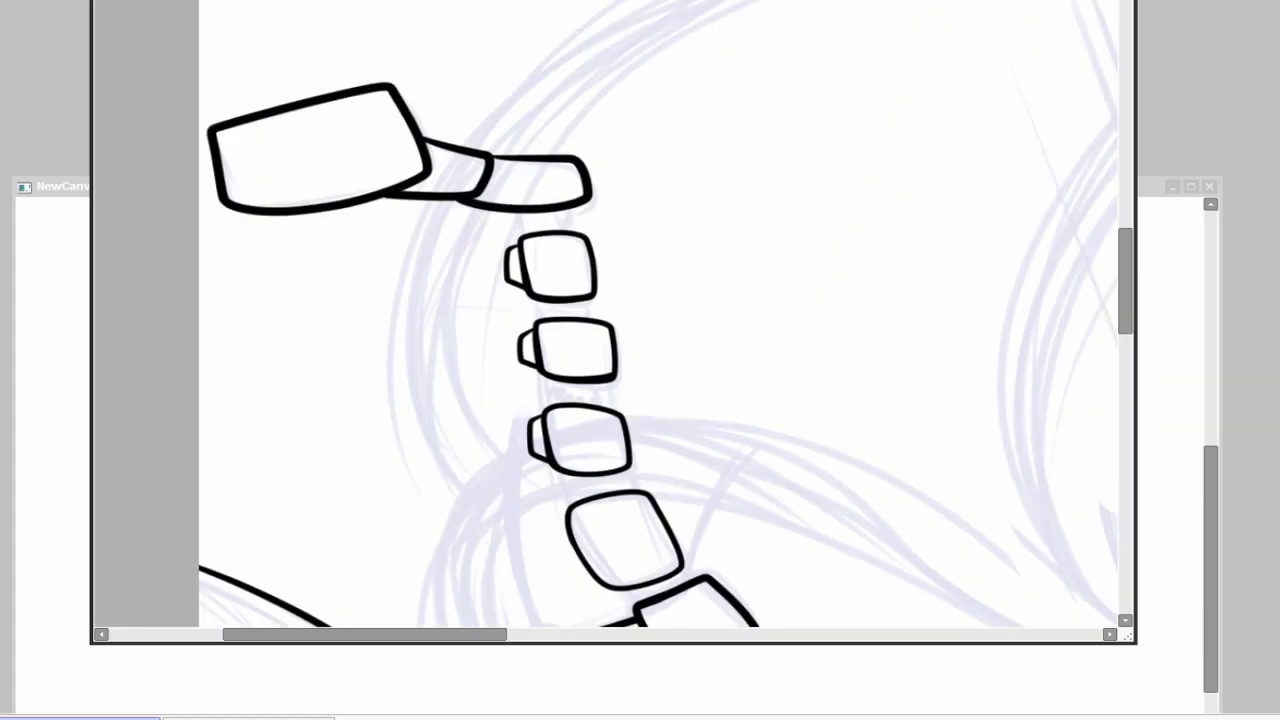
mouse_move(849, 329)
mouse_down()
mouse_move(792, 315)
mouse_move(642, 225)
mouse_up()
drag(360, 55, 470, 435)
key(ctrl+z)
drag(374, 72, 533, 505)
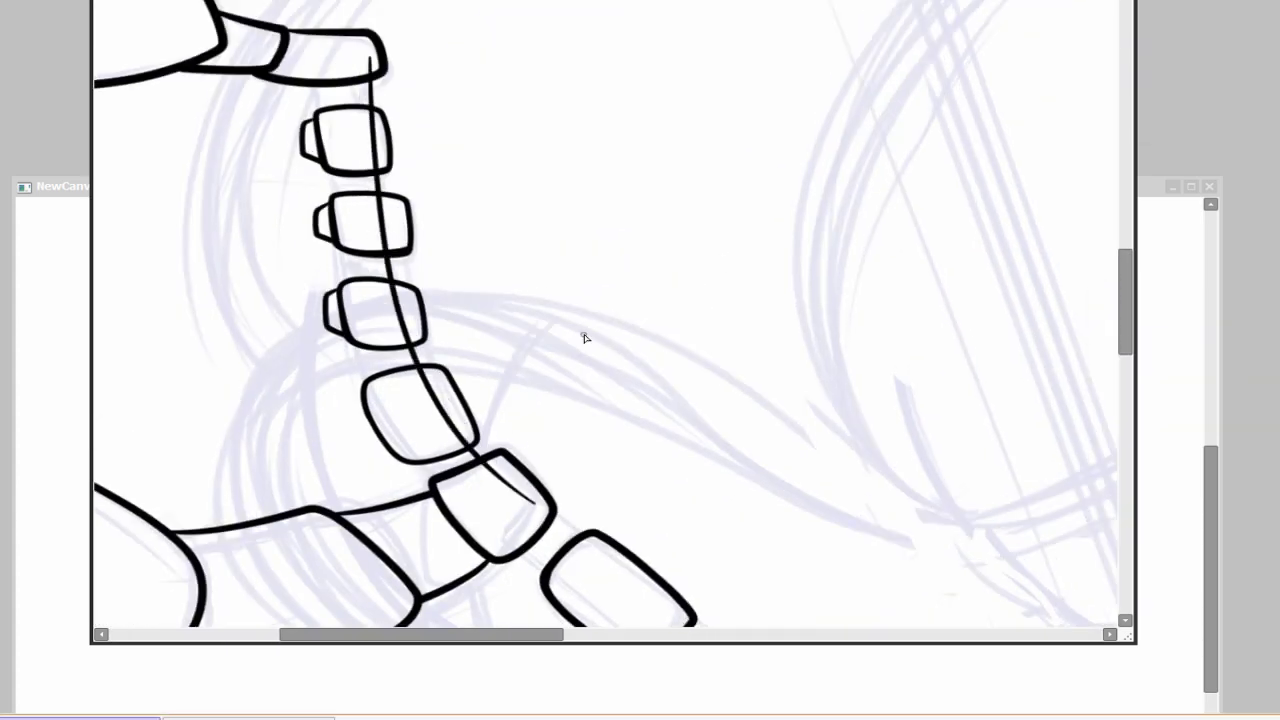
drag(322, 88, 502, 518)
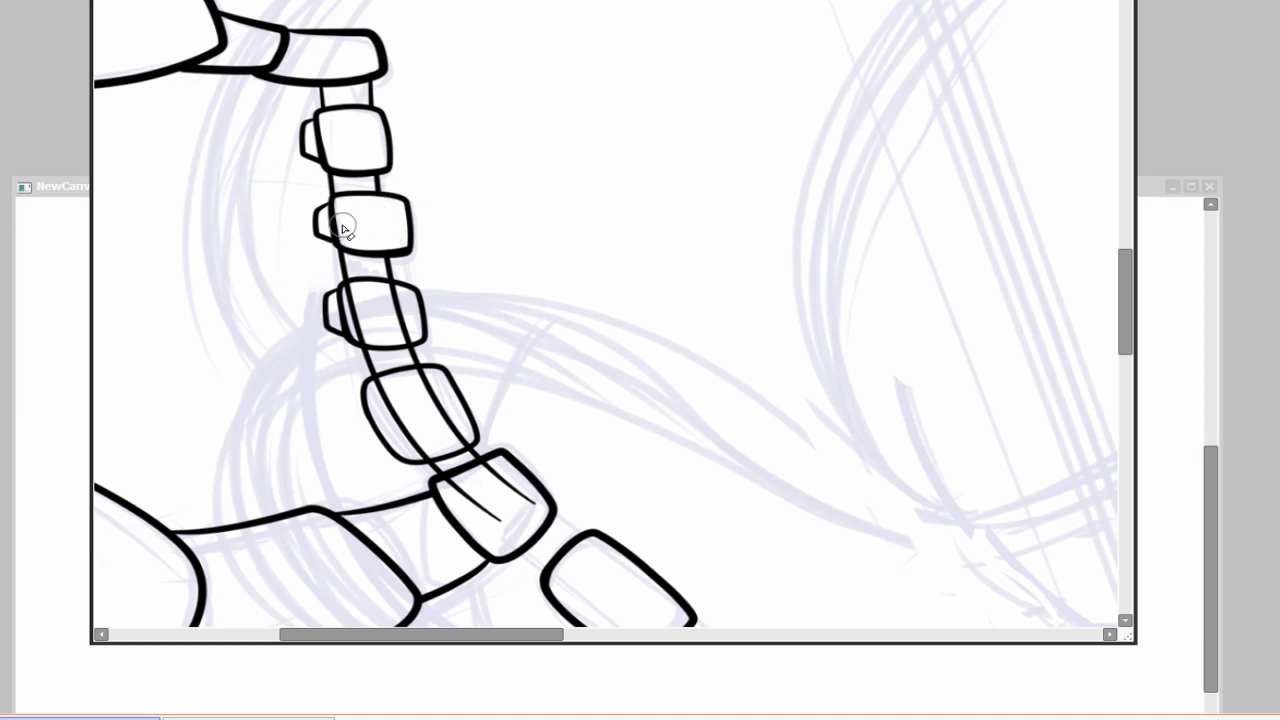
scroll(731, 294, down, 3)
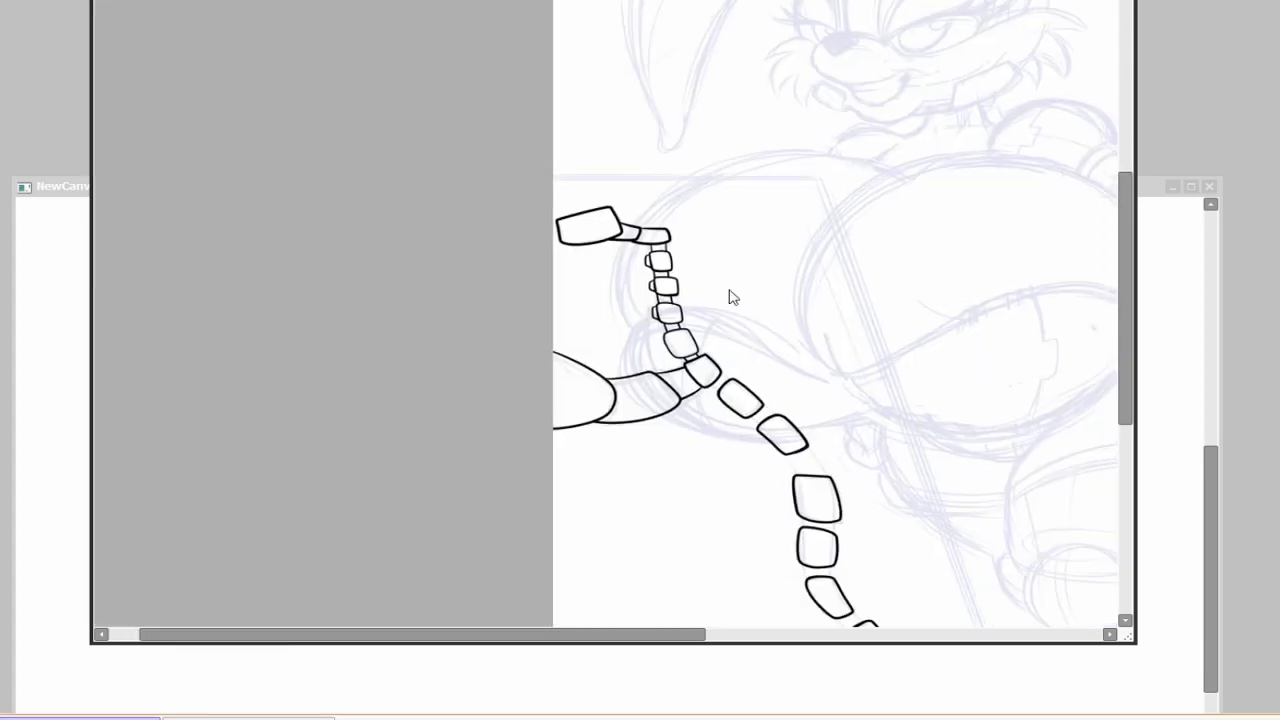
scroll(731, 294, down, 1)
Step: Draw two parallel curves through the lower vertebrae from the limb junction to the spine tip, bending them along the sketch
scroll(731, 294, up, 5)
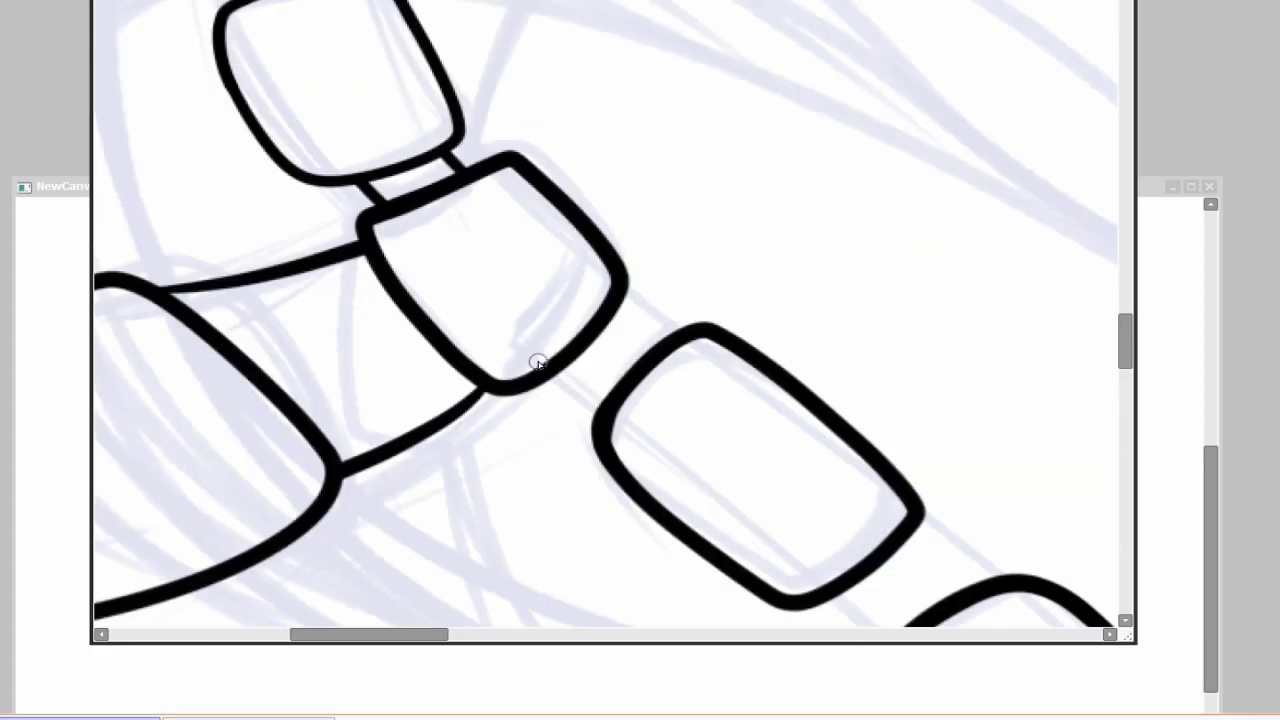
scroll(731, 294, down, 3)
click(520, 100)
click(803, 568)
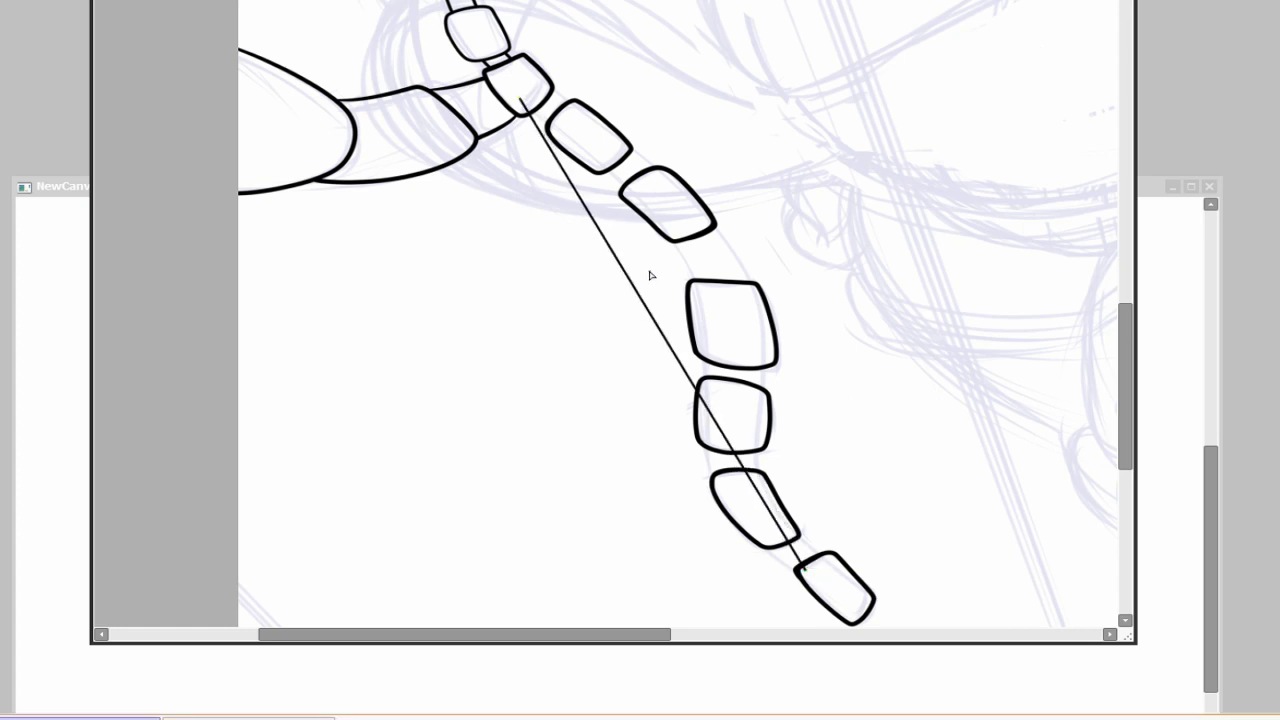
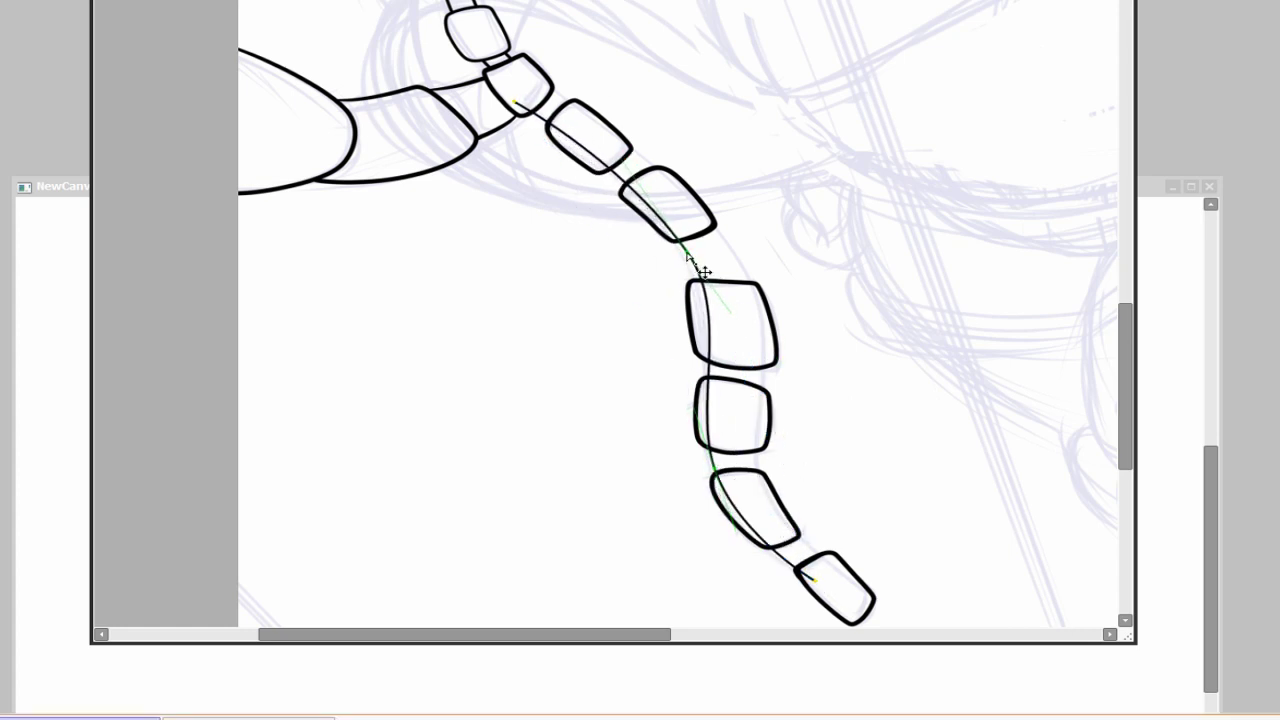
scroll(823, 486, right, 1)
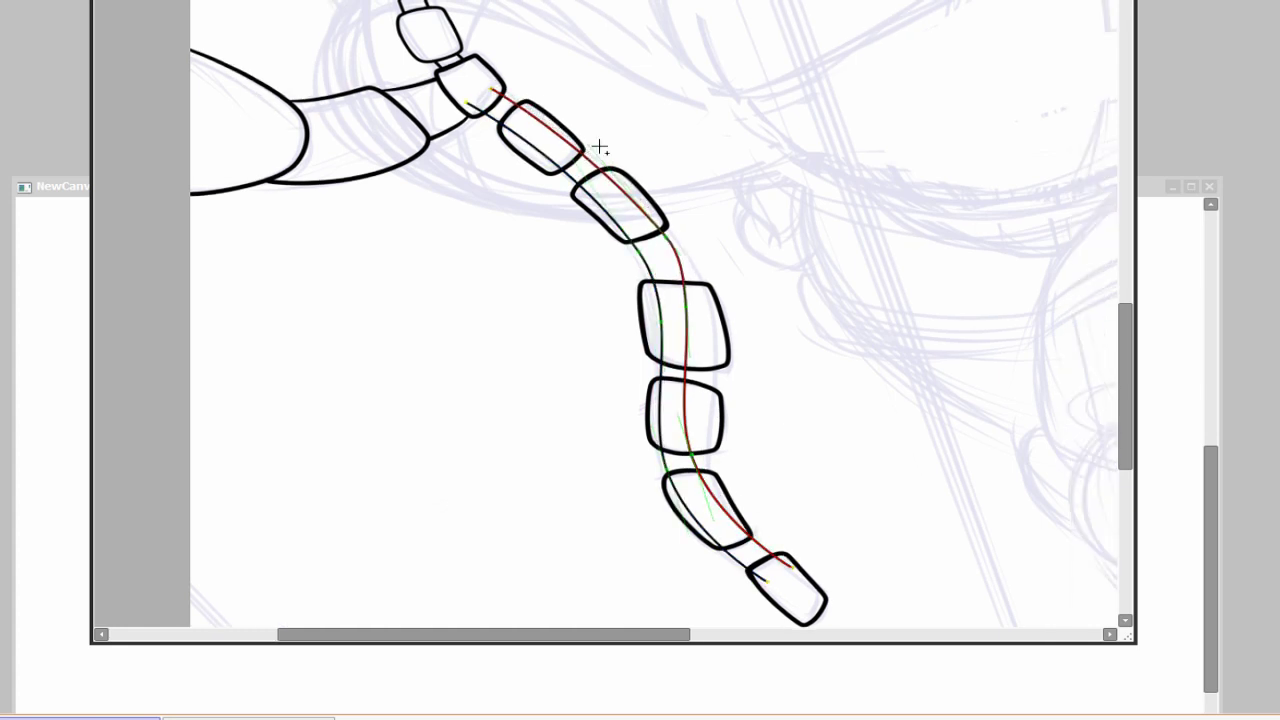
Step: Thicken the two lower spine curves and erase the parts that run inside the vertebrae
scroll(600, 148, down, 3)
scroll(689, 176, up, 4)
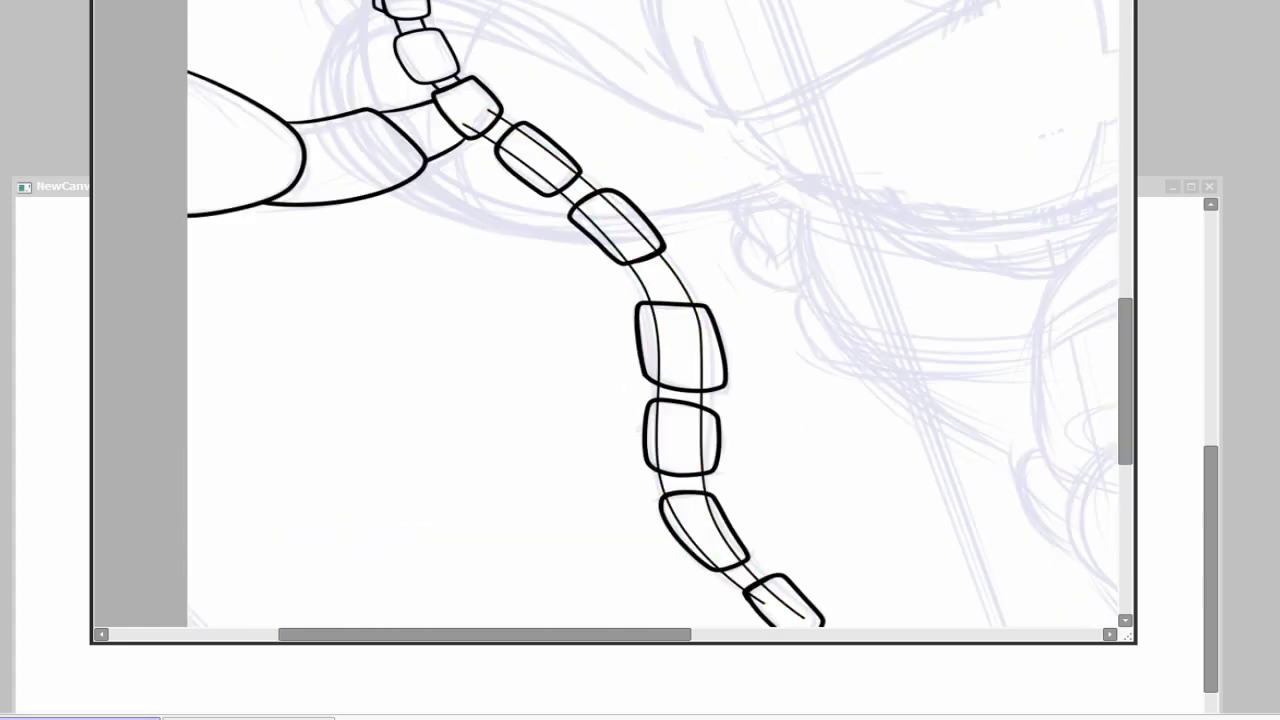
scroll(689, 176, right, 1)
key(Return)
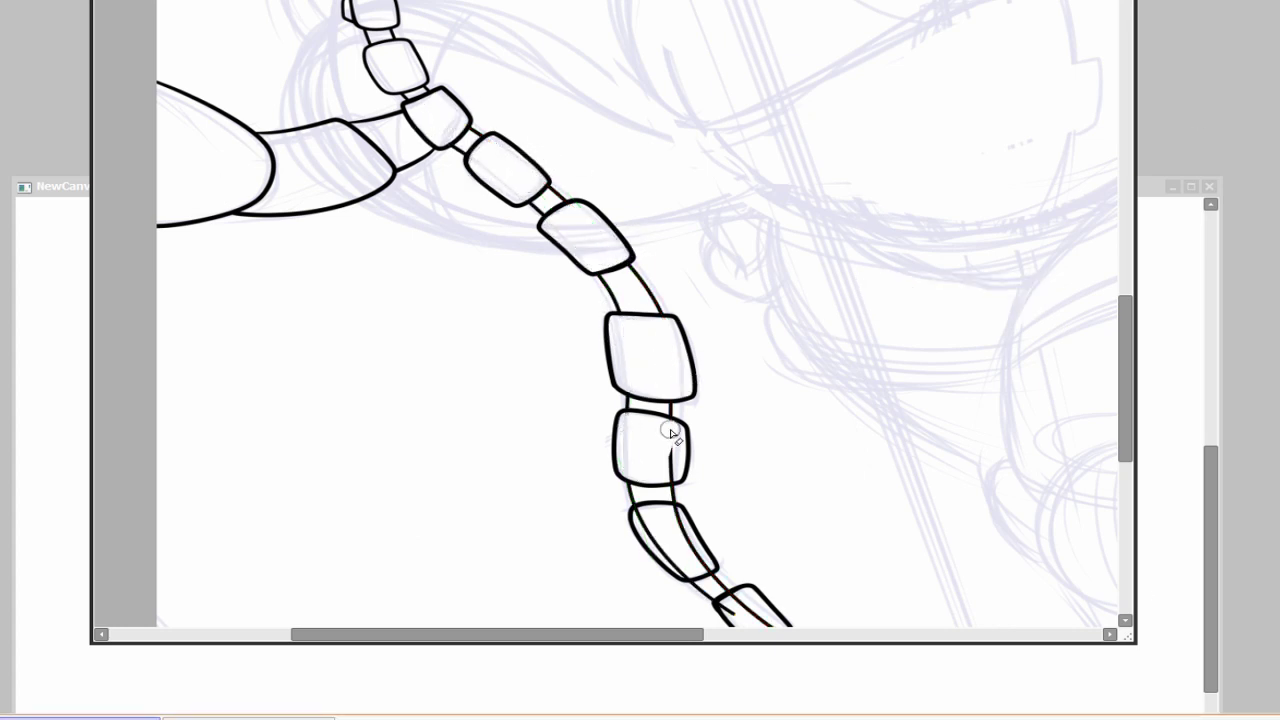
scroll(672, 432, down, 3)
scroll(650, 420, right, 1)
scroll(679, 457, down, 3)
Step: Ink side tabs on the vertebrae just above and just below the limb junction at brush size 4
scroll(603, 413, up, 5)
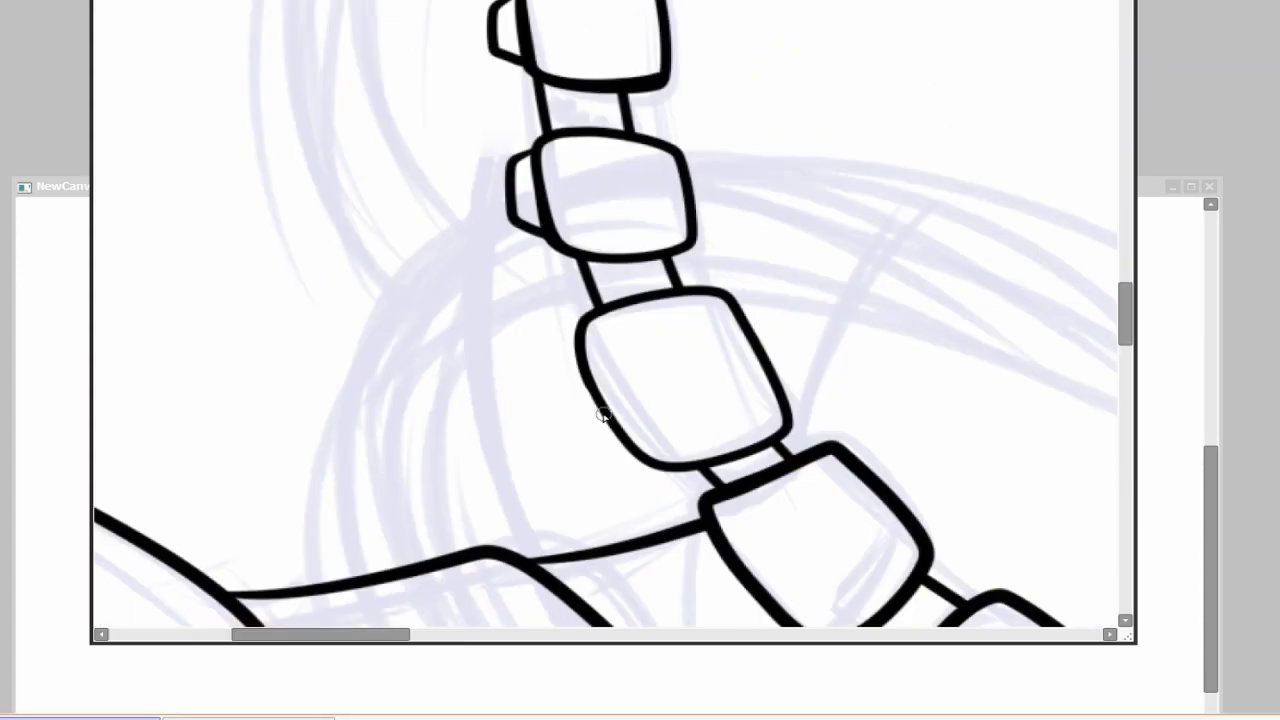
scroll(615, 461, down, 1)
scroll(551, 311, up, 1)
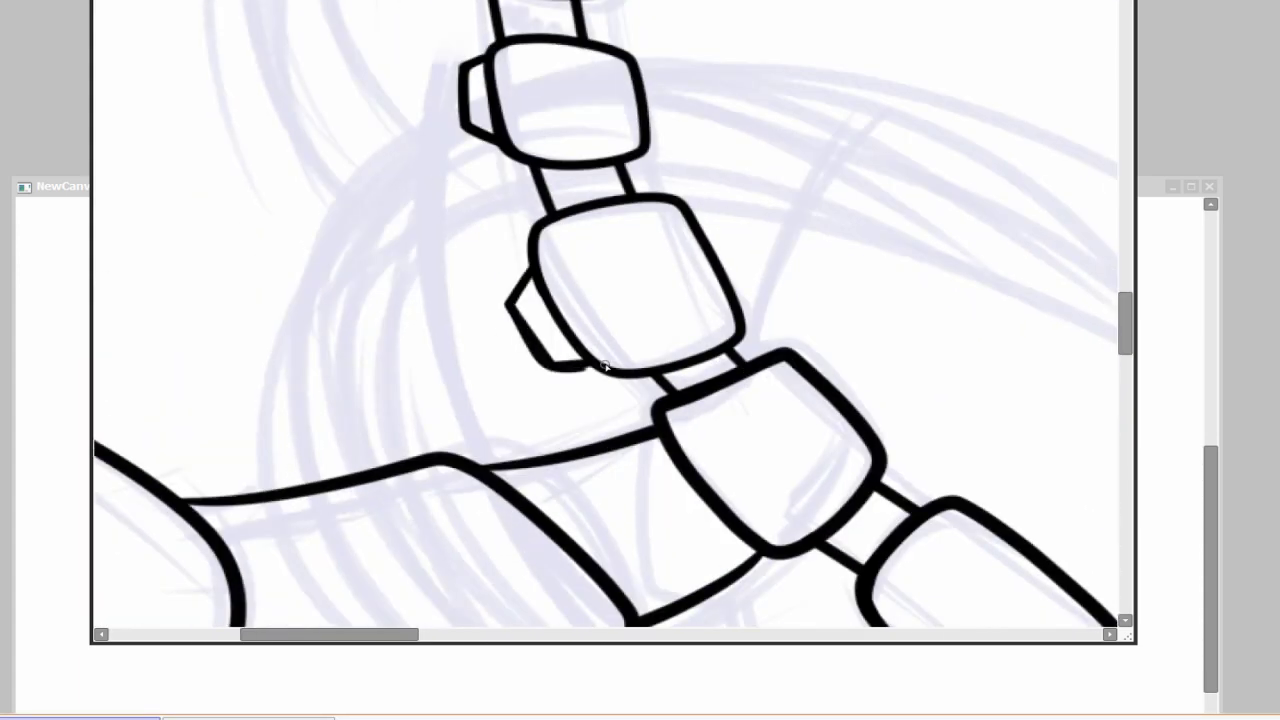
scroll(885, 511, down, 2)
scroll(800, 450, up, 1)
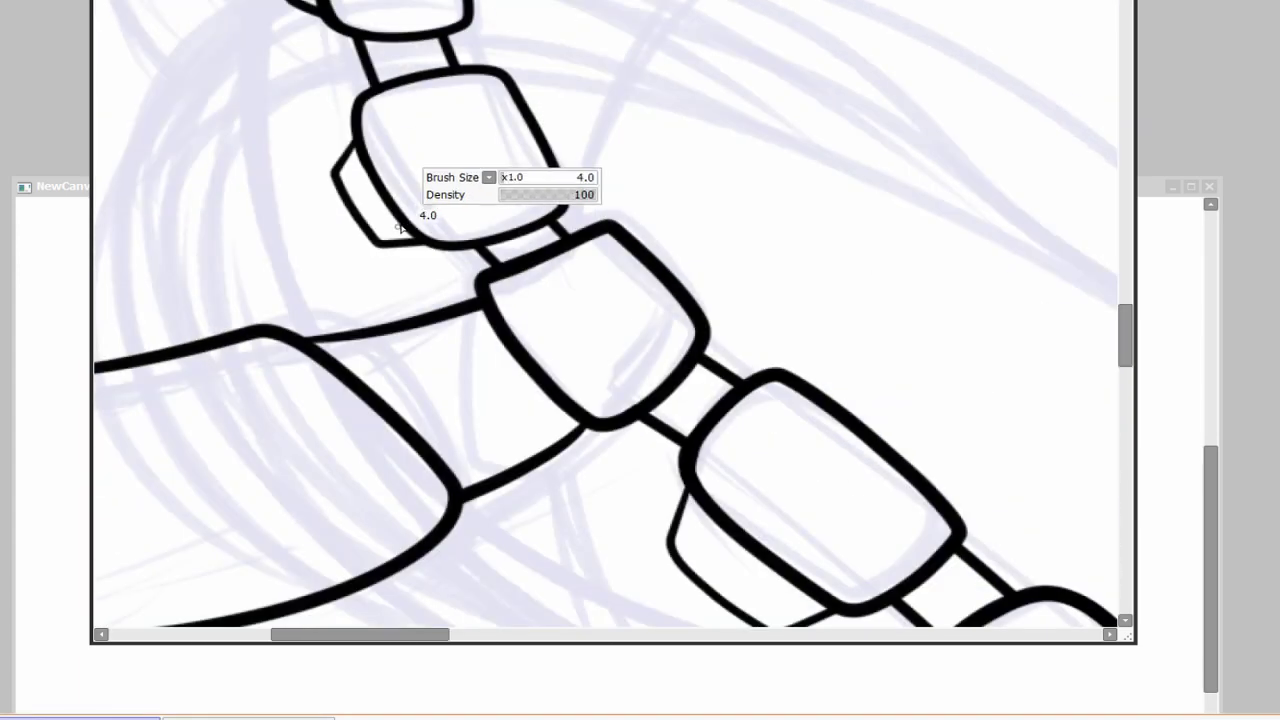
Step: Ink matching side tabs on the five remaining lower vertebrae down to the spine tip
scroll(760, 350, down, 1)
scroll(720, 260, up, 2)
scroll(885, 240, down, 2)
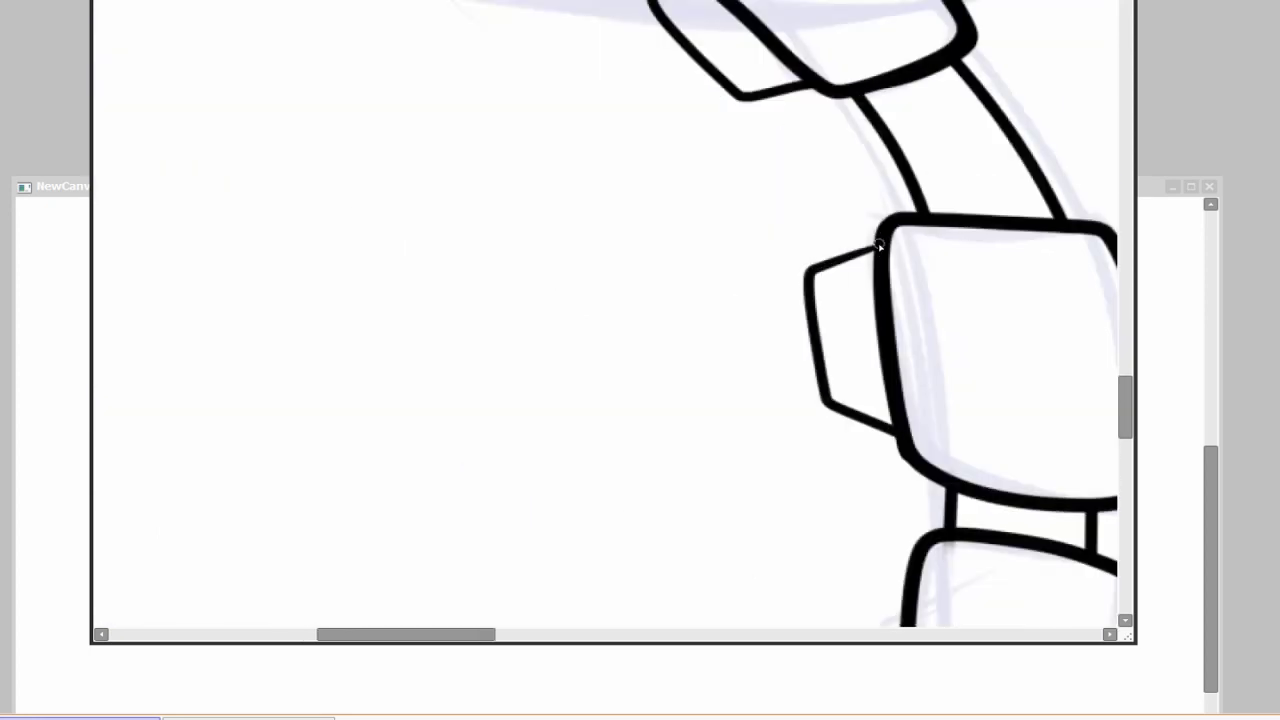
scroll(879, 245, down, 2)
scroll(830, 236, down, 3)
drag(797, 265, 947, 440)
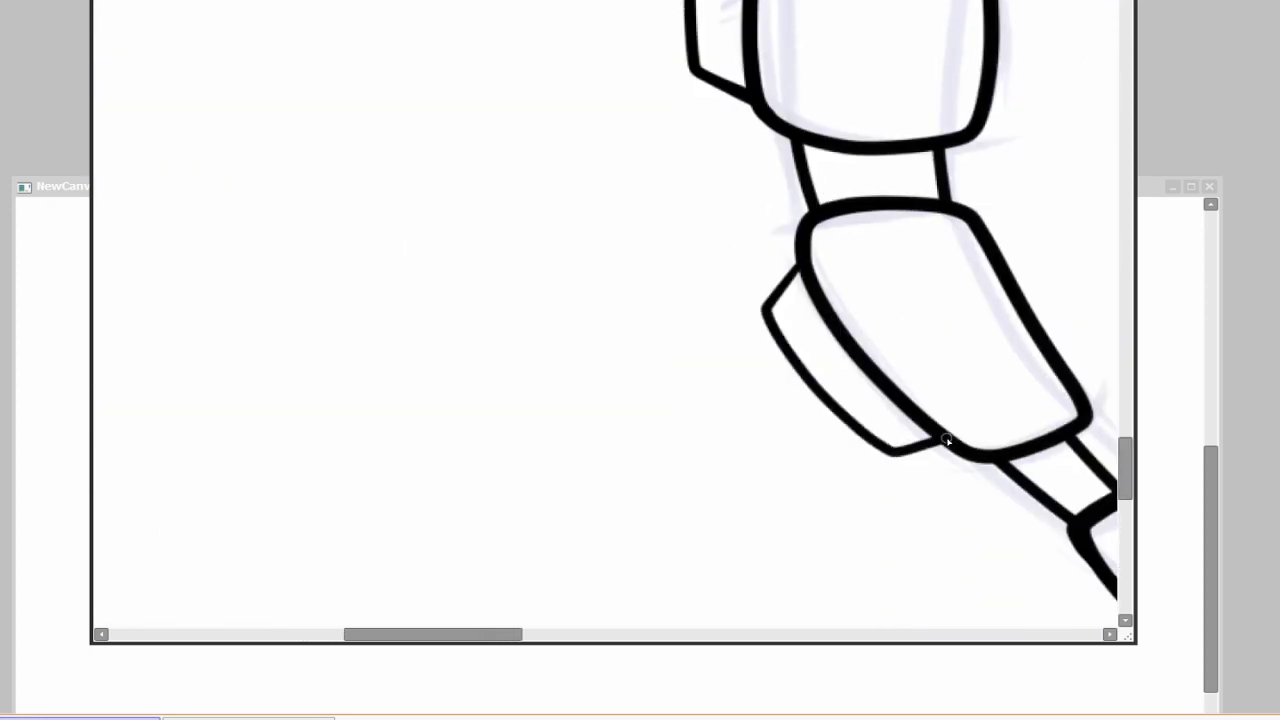
scroll(931, 447, down, 3)
drag(768, 278, 845, 438)
Step: Outline the inset panel with straight lines along its upper edge, slanted side, lower edge and cut-off lower corner
scroll(862, 449, down, 5)
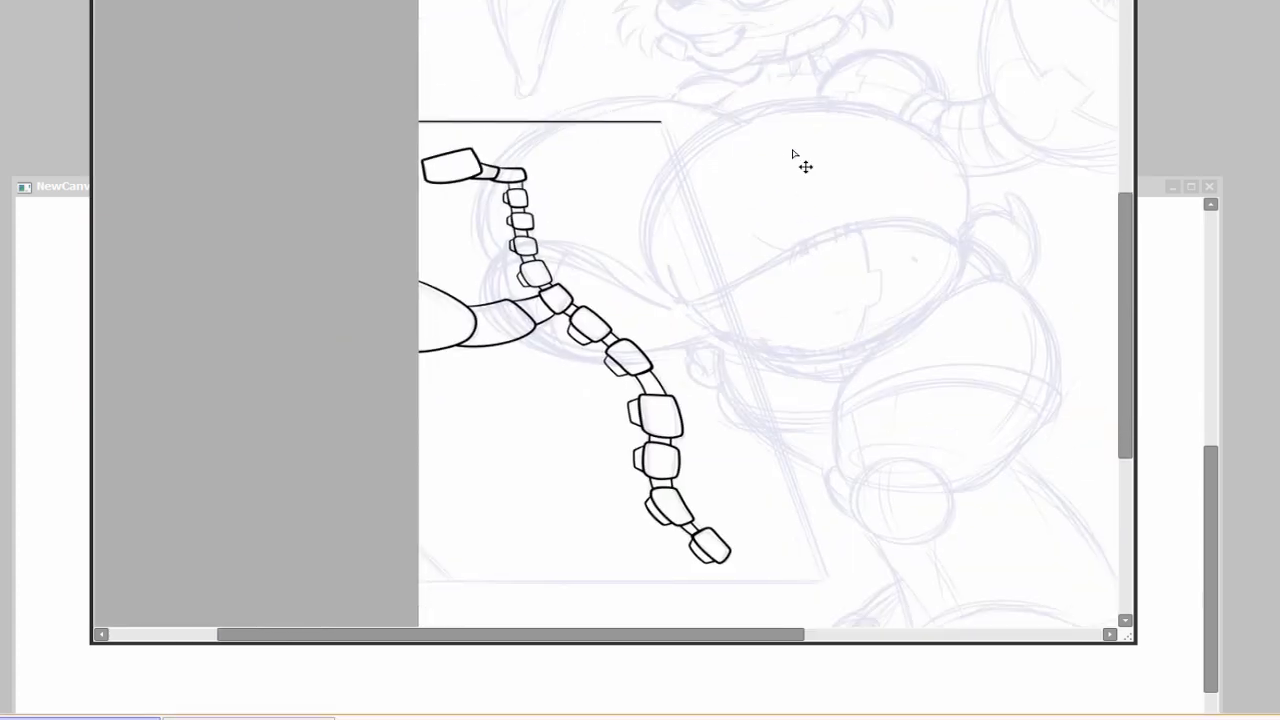
click(652, 111)
scroll(652, 111, down, 3)
scroll(652, 111, up, 5)
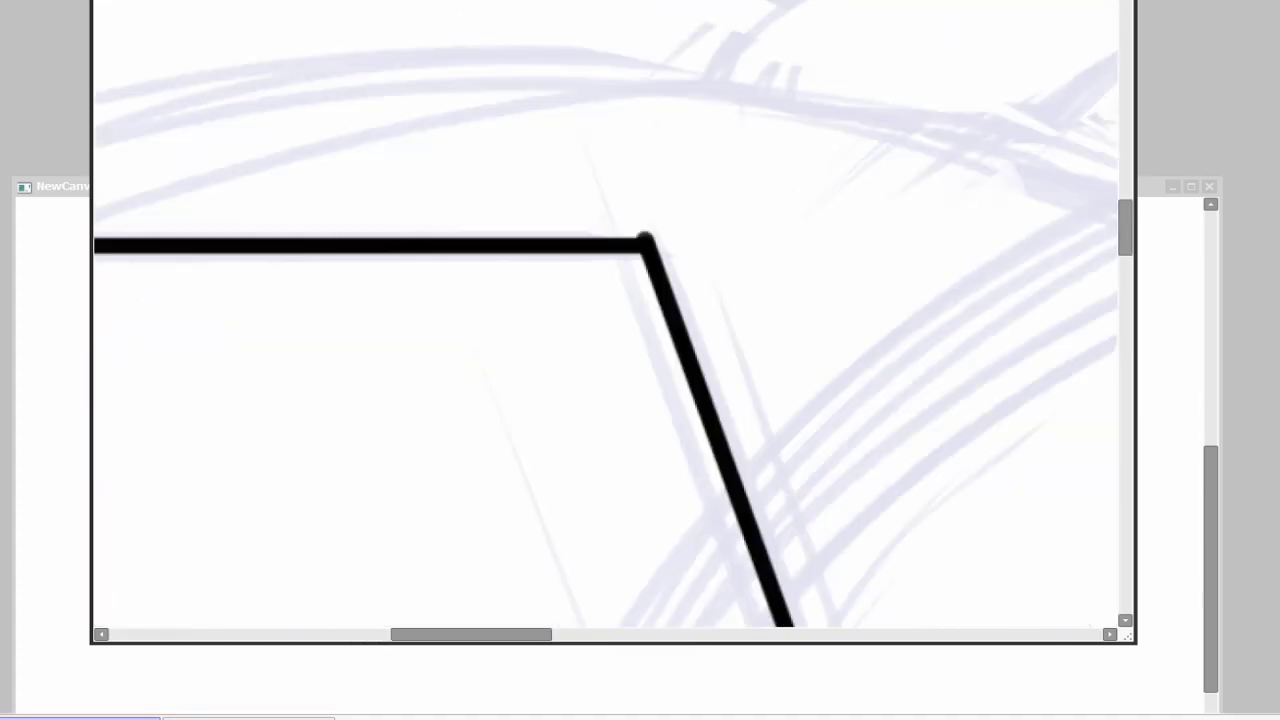
scroll(696, 218, down, 4)
Step: Draw straight leader lines leading away from the underside of the limb segment and from the spine tip
drag(494, 120, 457, 300)
scroll(531, 215, up, 3)
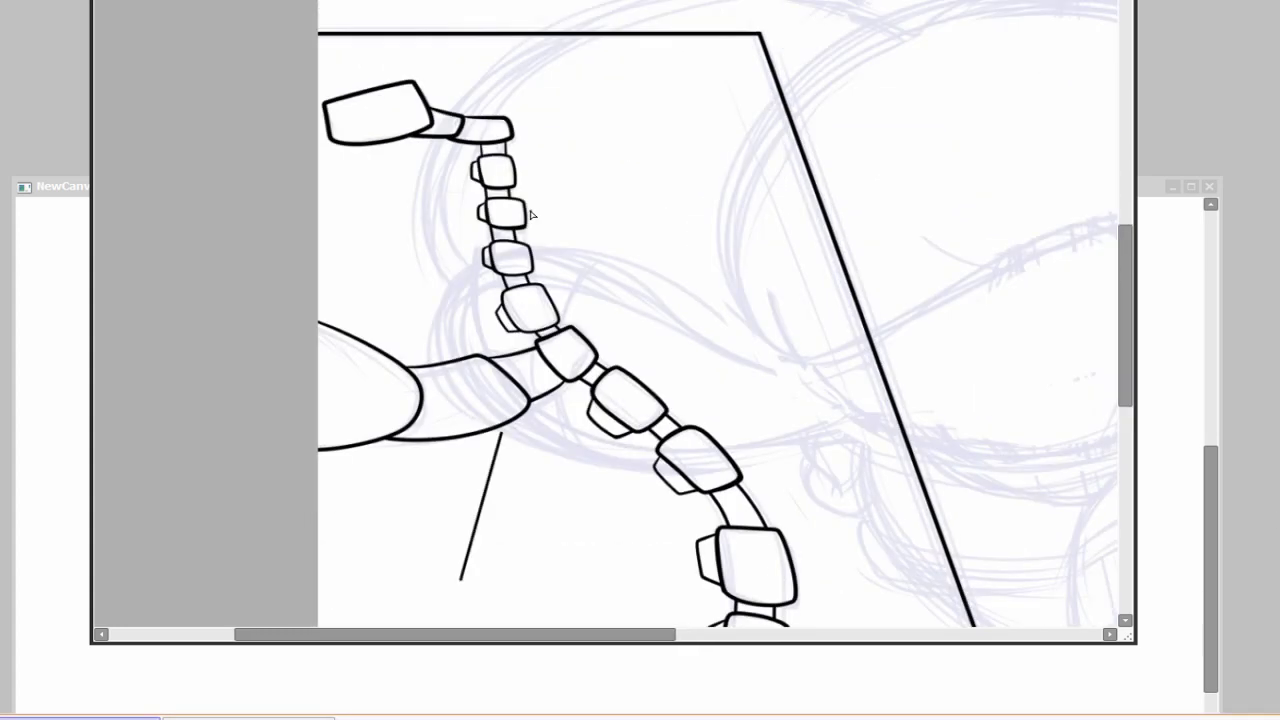
scroll(675, 103, down, 2)
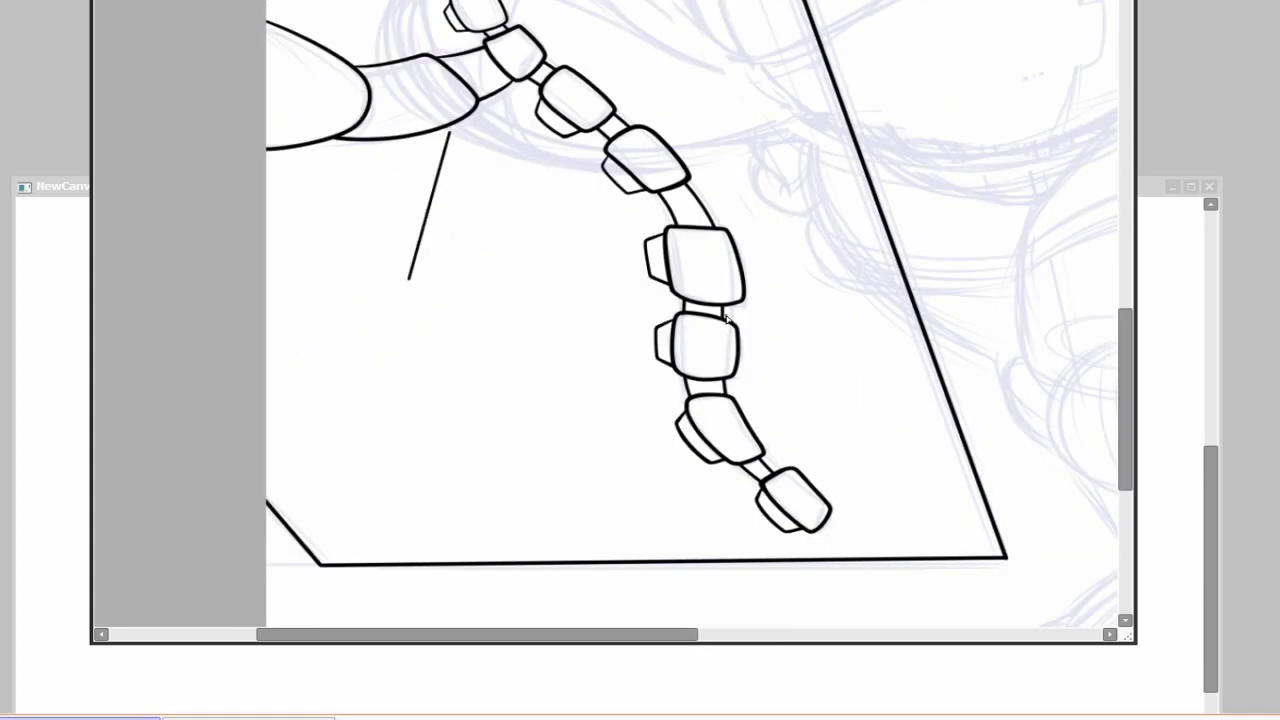
scroll(795, 407, up, 2)
drag(491, 229, 489, 400)
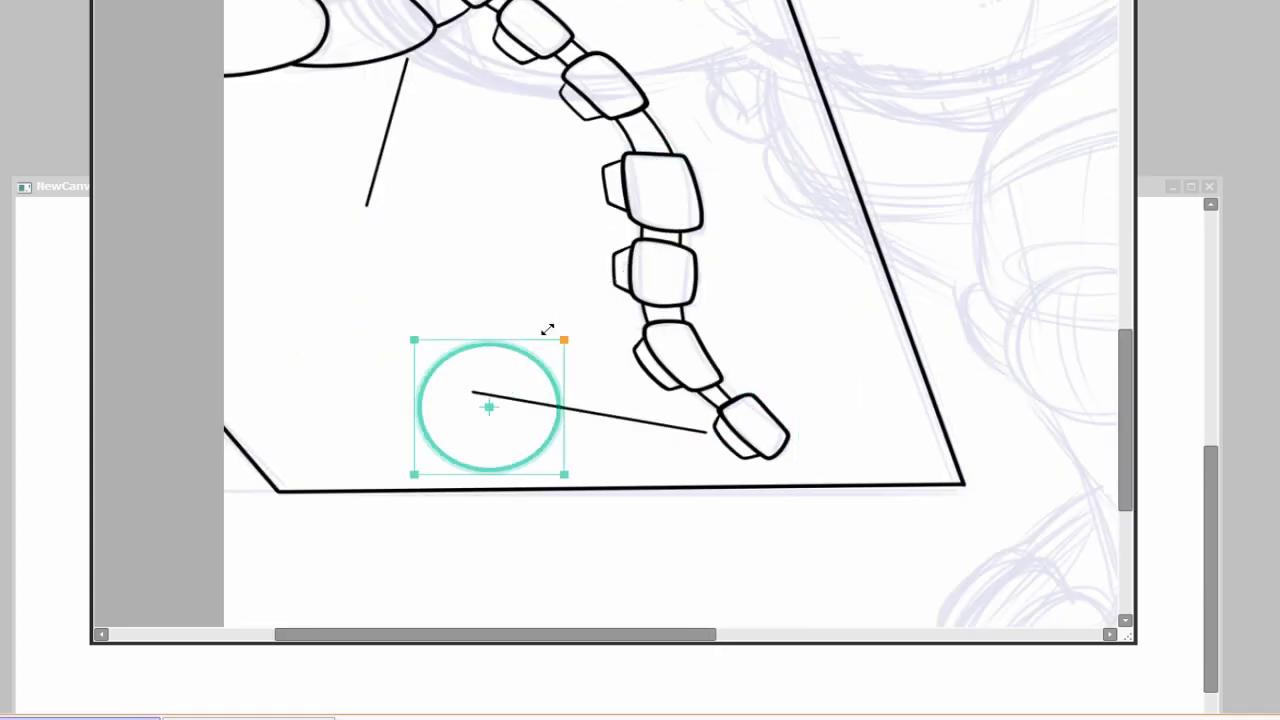
drag(543, 329, 416, 200)
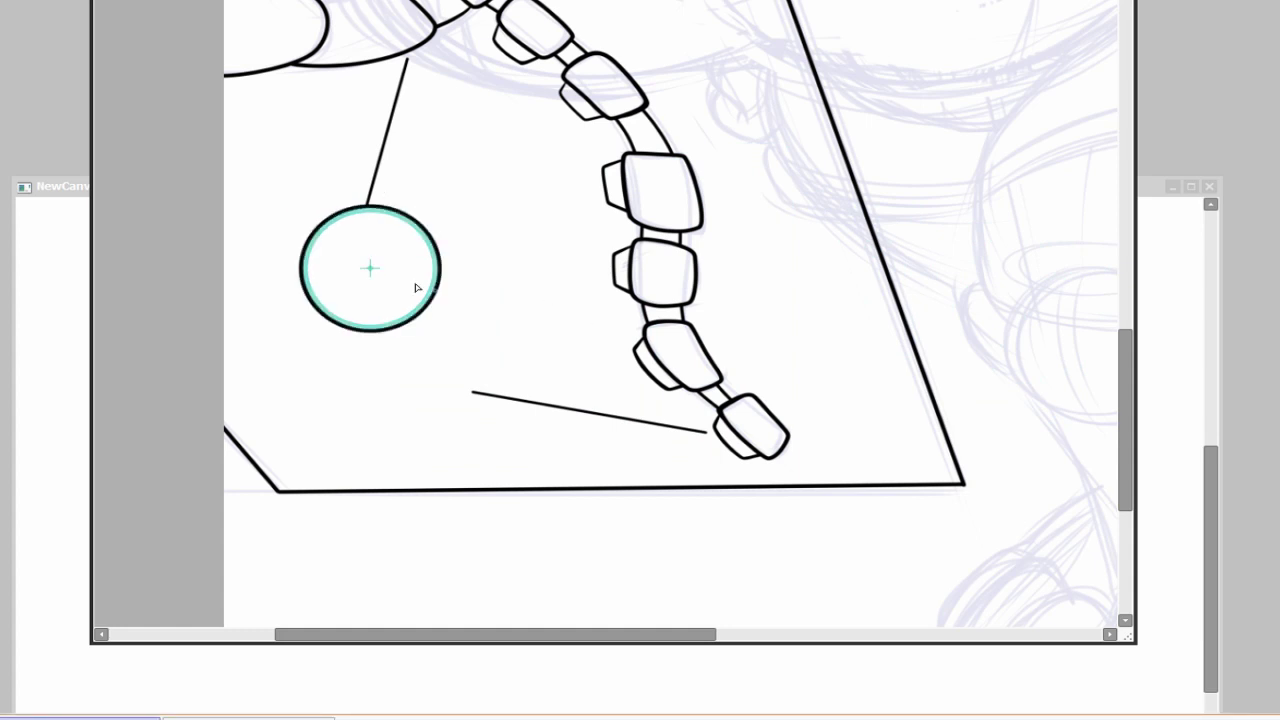
drag(417, 288, 426, 374)
key(ctrl+z)
Step: Add tilted ellipses at the ends of the two lower leader lines, the smaller one on the spine-tip leader
mouse_move(449, 437)
mouse_down()
mouse_move(406, 343)
mouse_move(349, 363)
mouse_up()
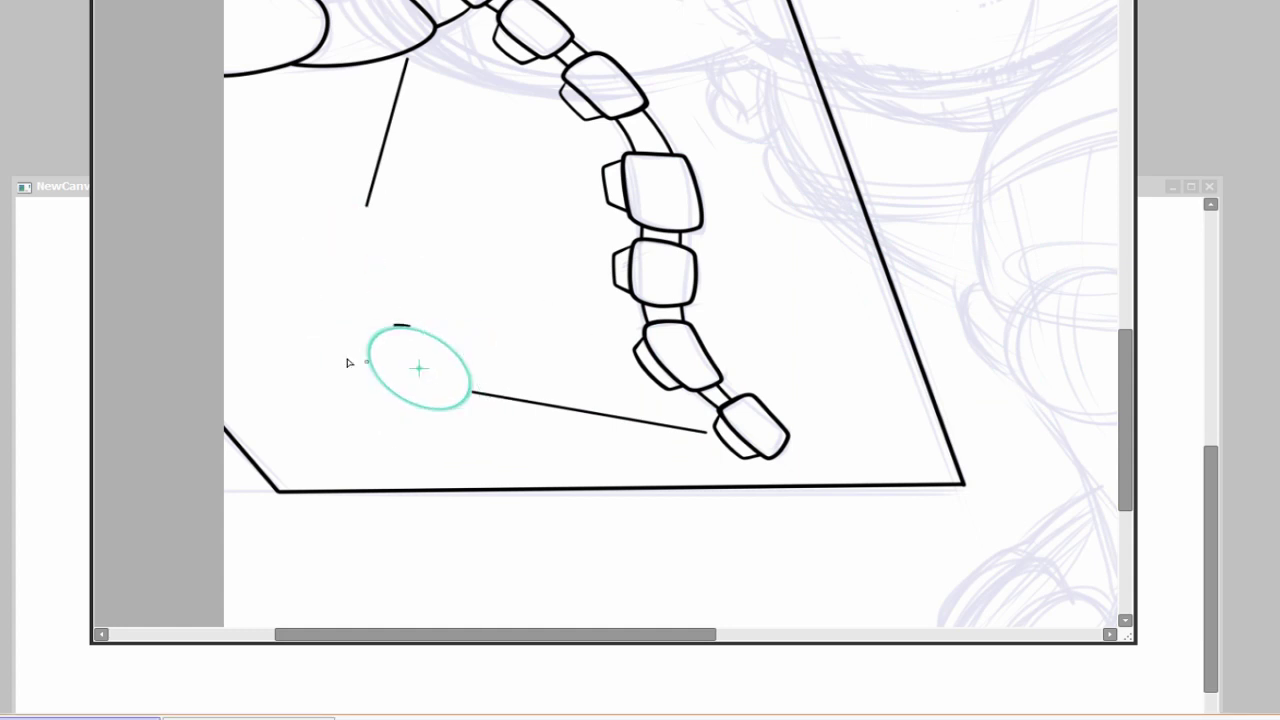
scroll(349, 363, up, 2)
drag(480, 423, 449, 423)
Step: Add a bracket with a bent leader line above the upper spine, ending in a large tilted ellipse
scroll(641, 178, up, 2)
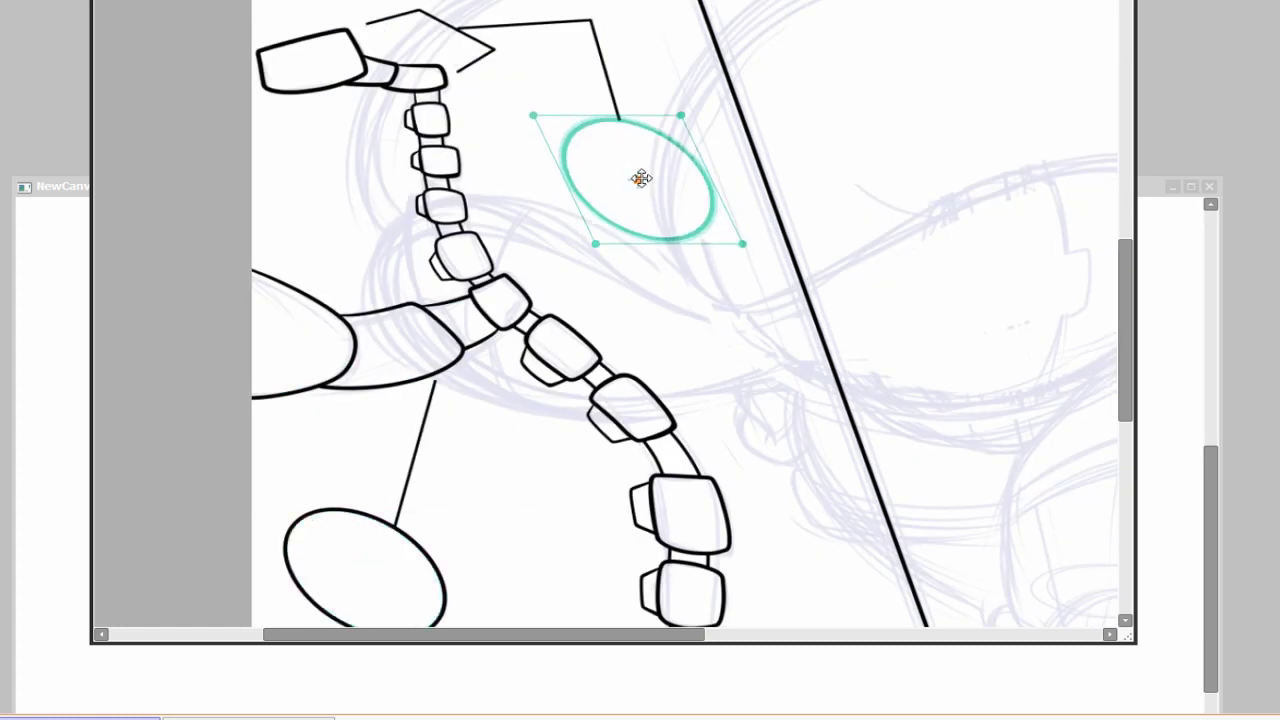
drag(641, 178, 625, 200)
drag(663, 137, 714, 269)
scroll(717, 400, down, 3)
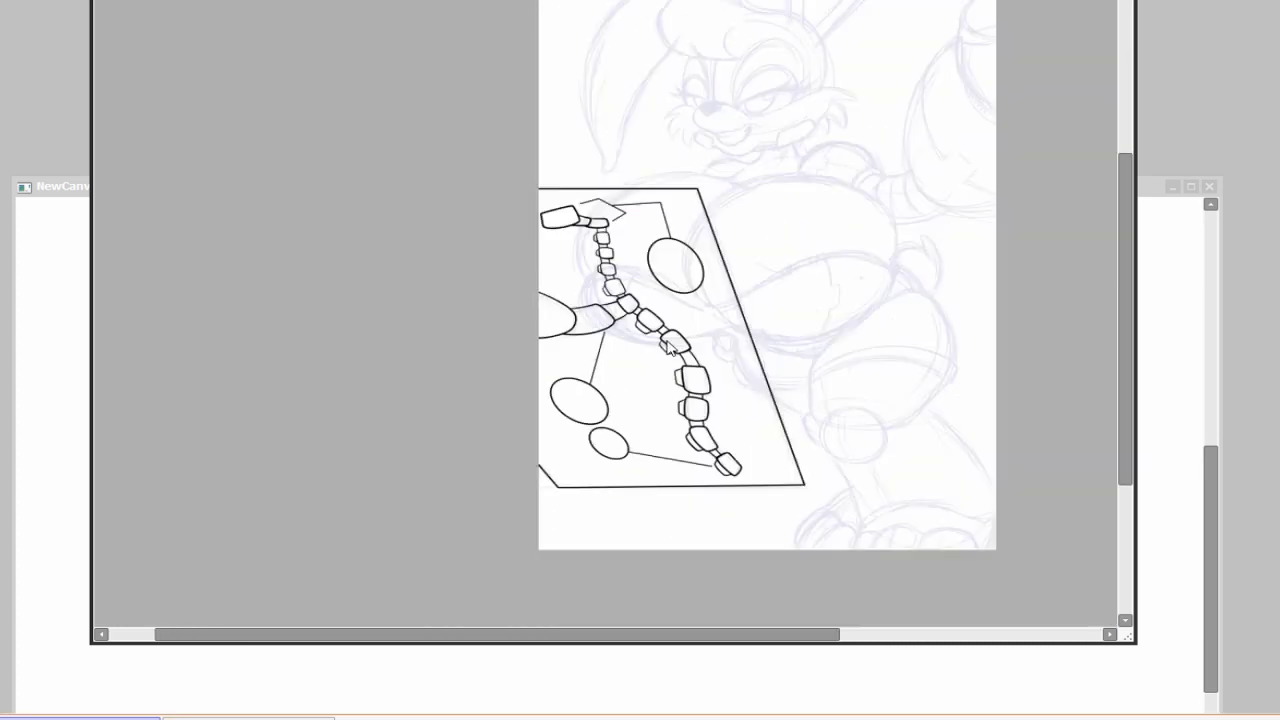
Step: Fill the background behind the line art with muted purple and add a vertical gradient darkening toward the lower edge
scroll(668, 345, up, 2)
scroll(749, 491, down, 3)
scroll(749, 491, up, 3)
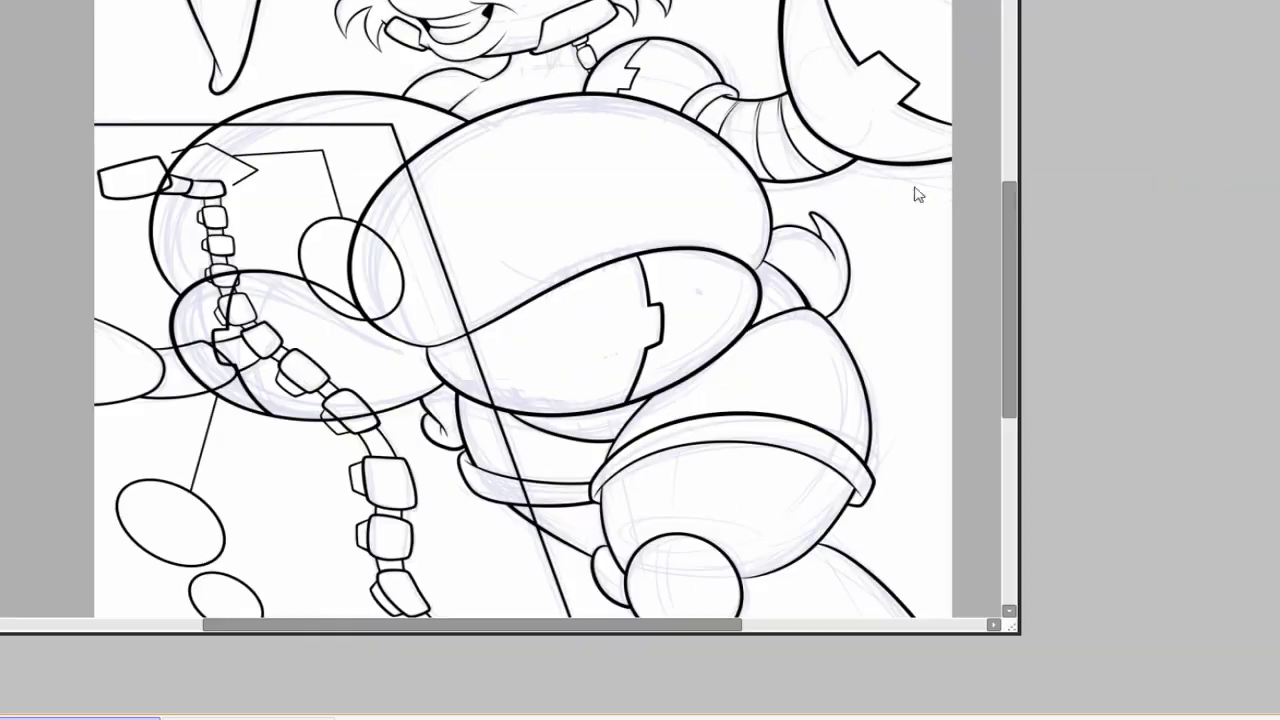
scroll(715, 318, down, 3)
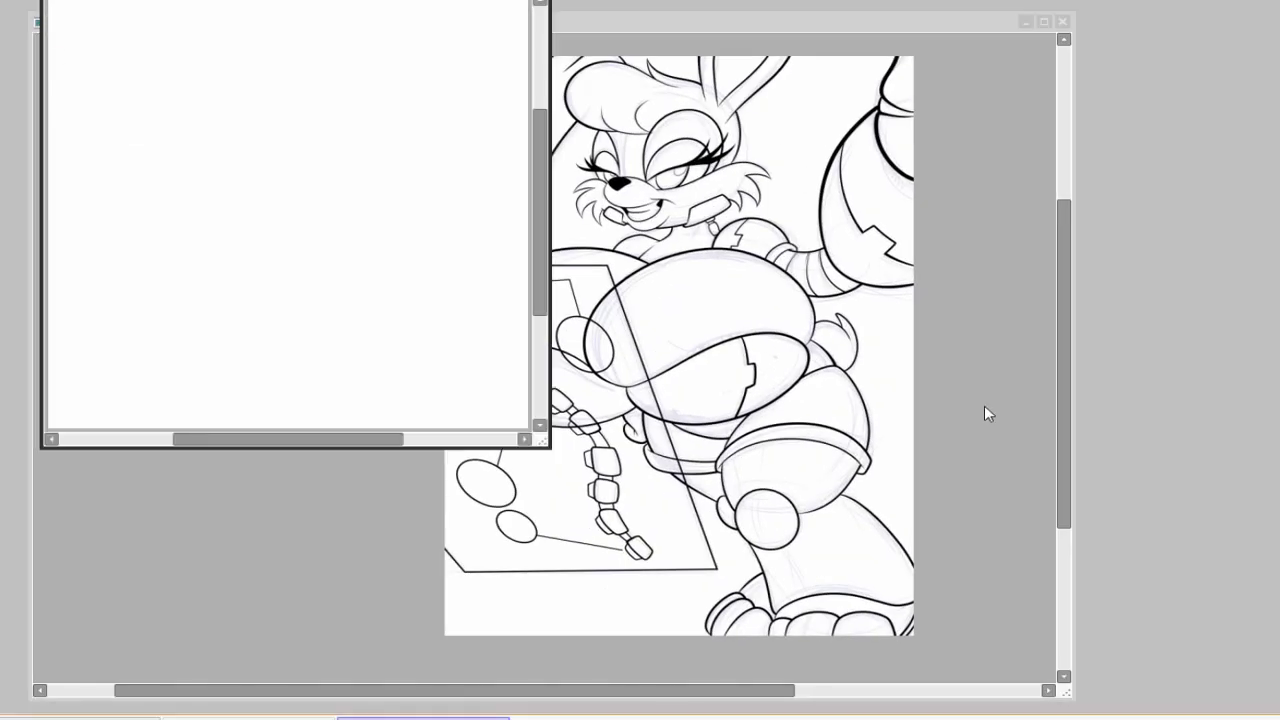
scroll(428, 247, up, 3)
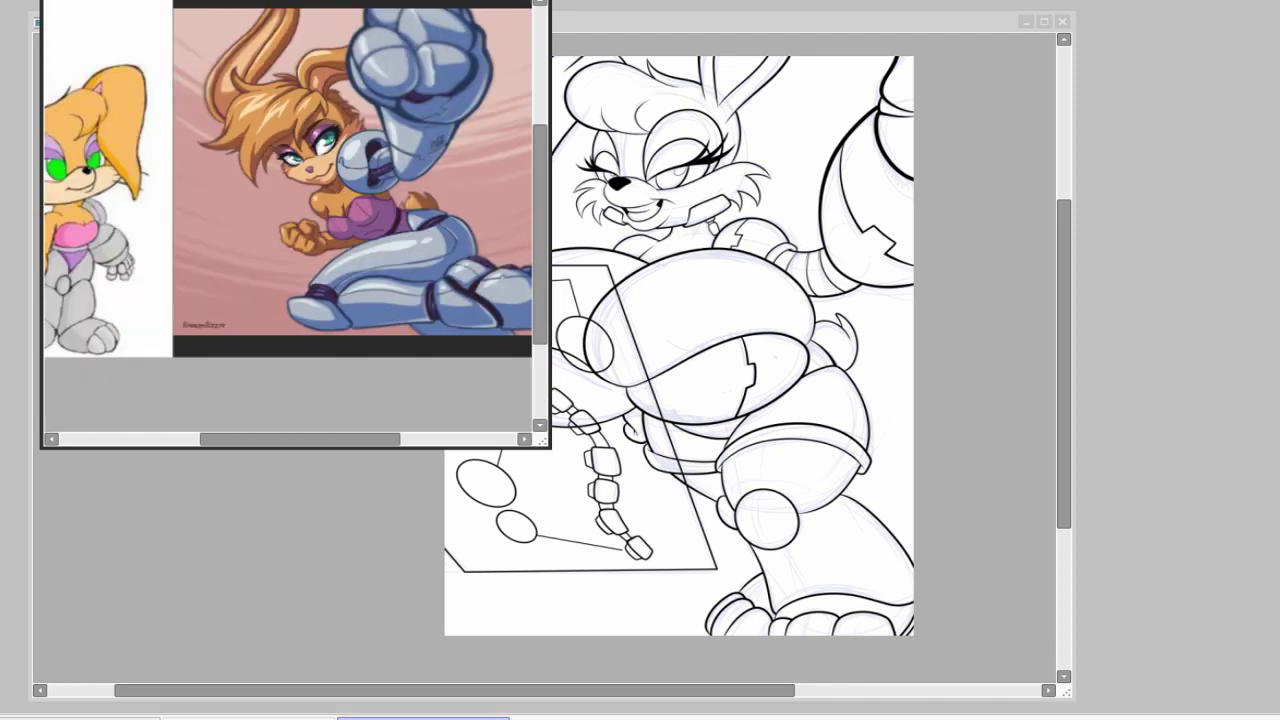
key(alt+Tab)
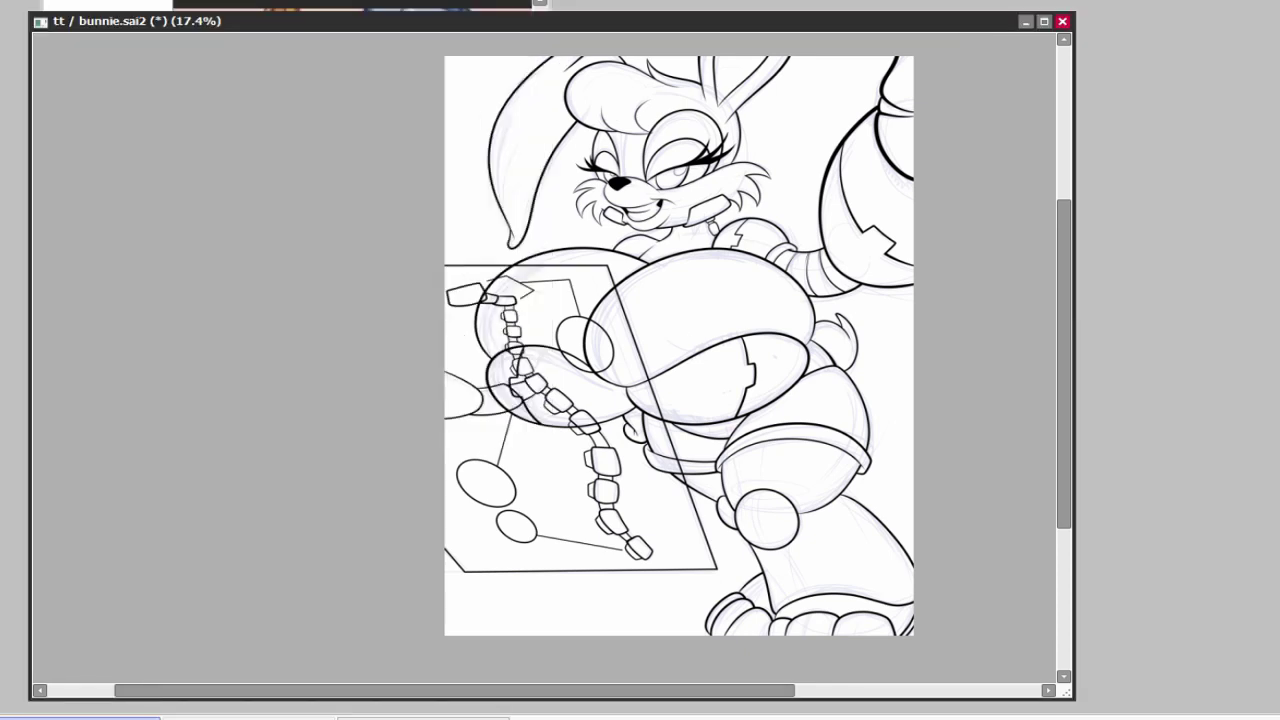
drag(894, 23, 865, 90)
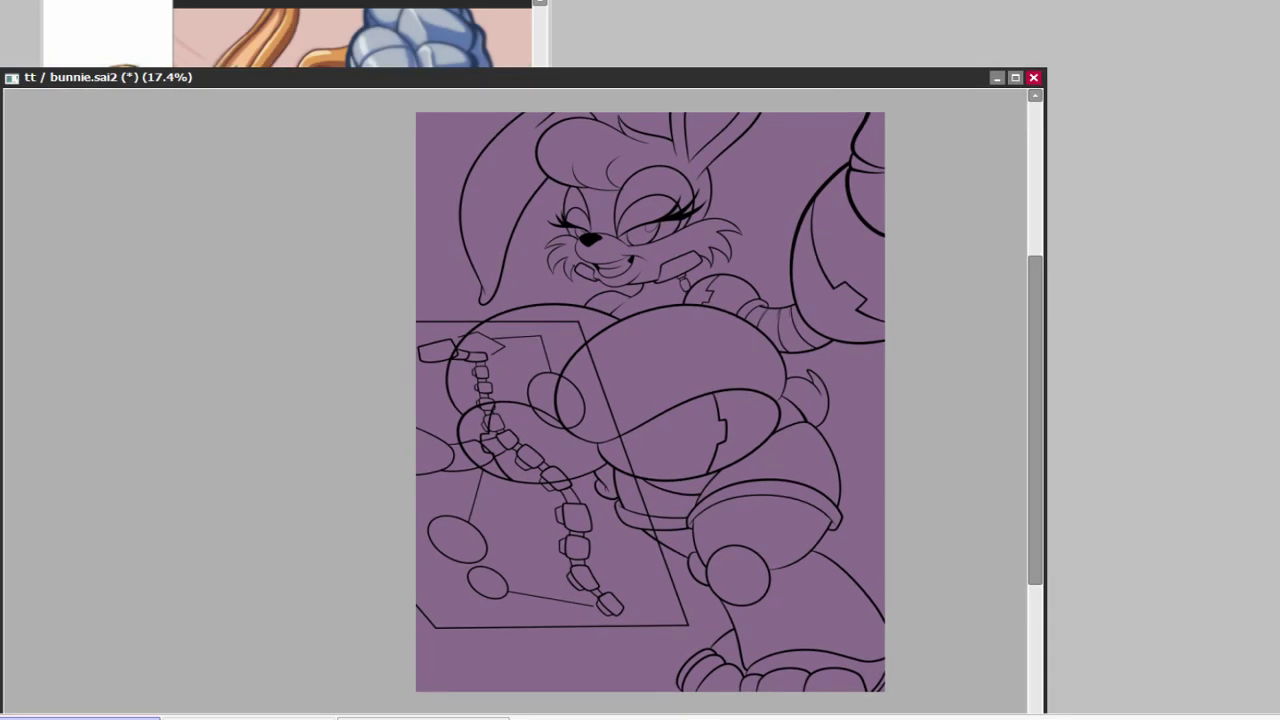
drag(646, 100, 646, 712)
drag(711, 314, 711, 712)
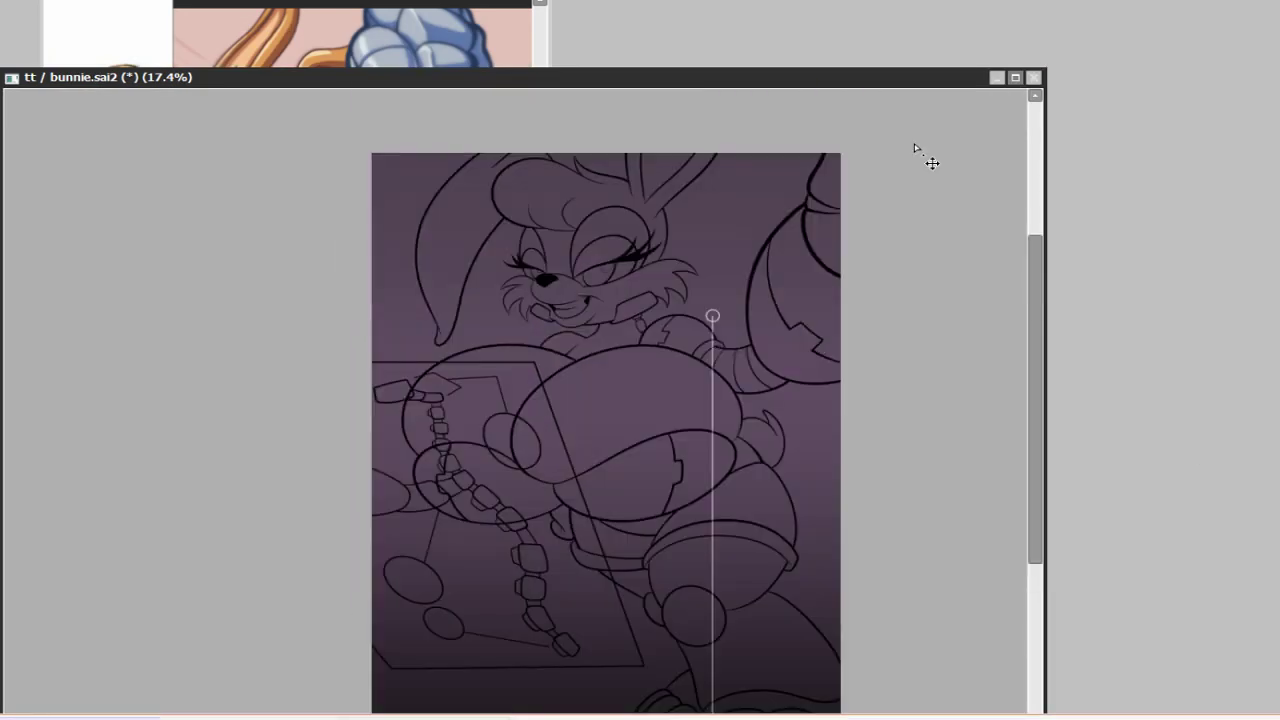
drag(500, 77, 549, 147)
Step: Recolour the metal arm, jaw plates and legs with the blue-grey sampled from the reference artwork
click(249, 155)
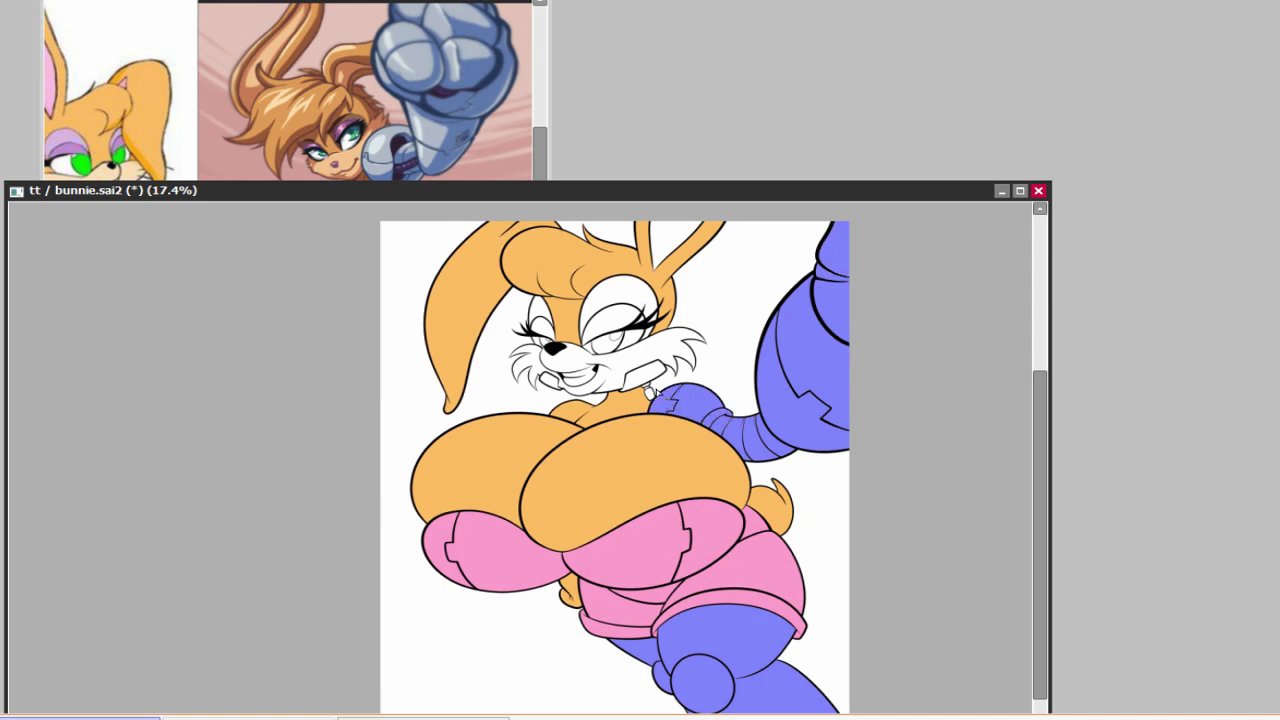
scroll(615, 465, up, 5)
click(519, 268)
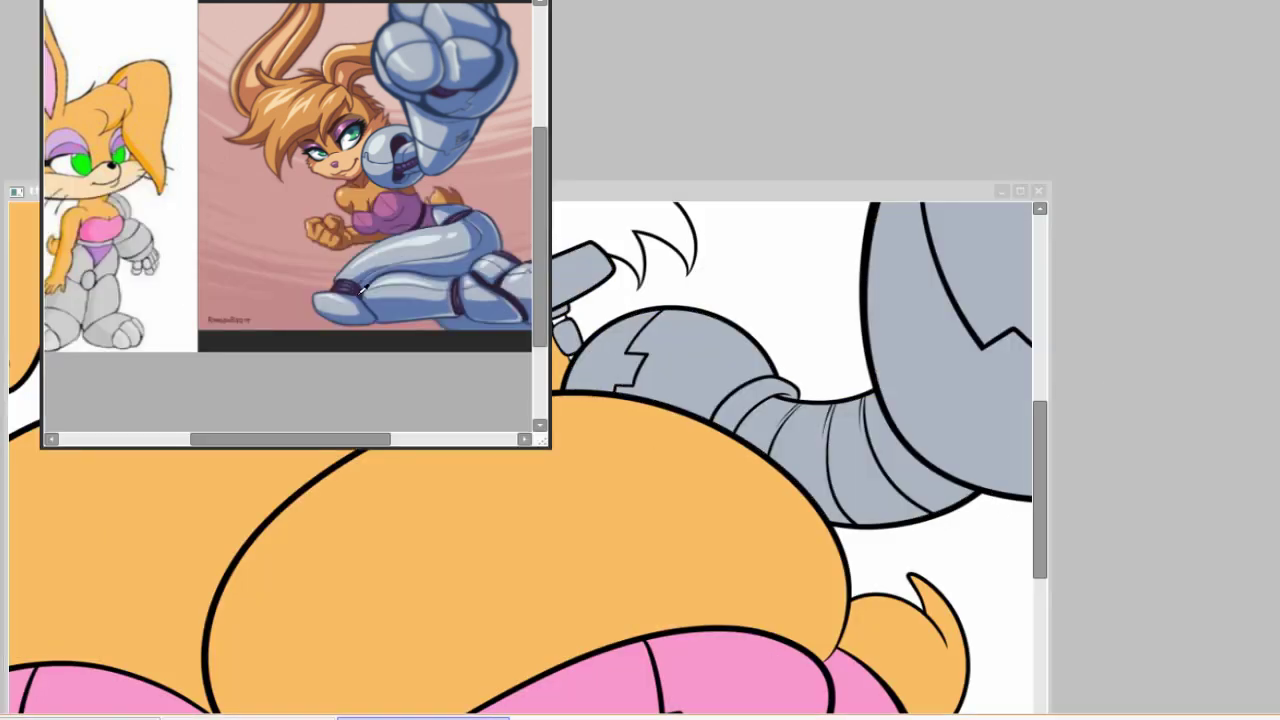
click(766, 455)
scroll(766, 455, down, 5)
scroll(766, 455, down, 3)
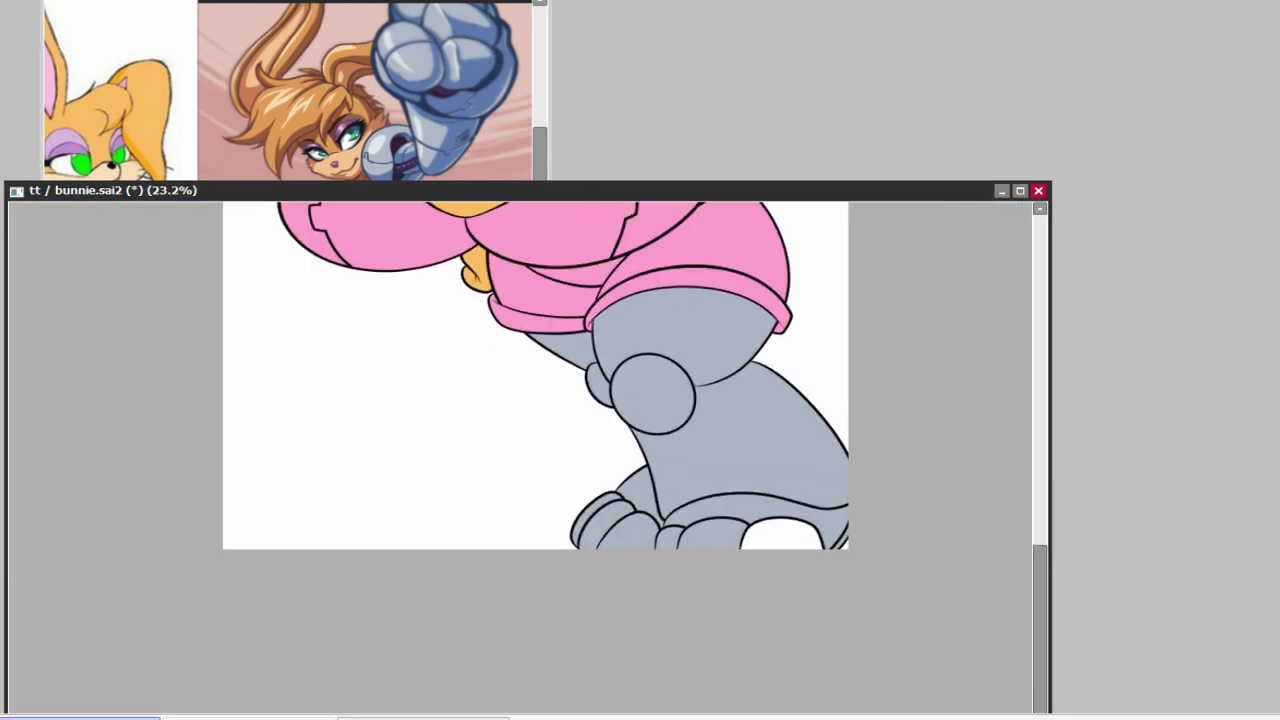
Step: Recolour the flexible segmented section of the arm dark purple
scroll(860, 423, up, 5)
scroll(843, 491, down, 3)
scroll(826, 440, up, 3)
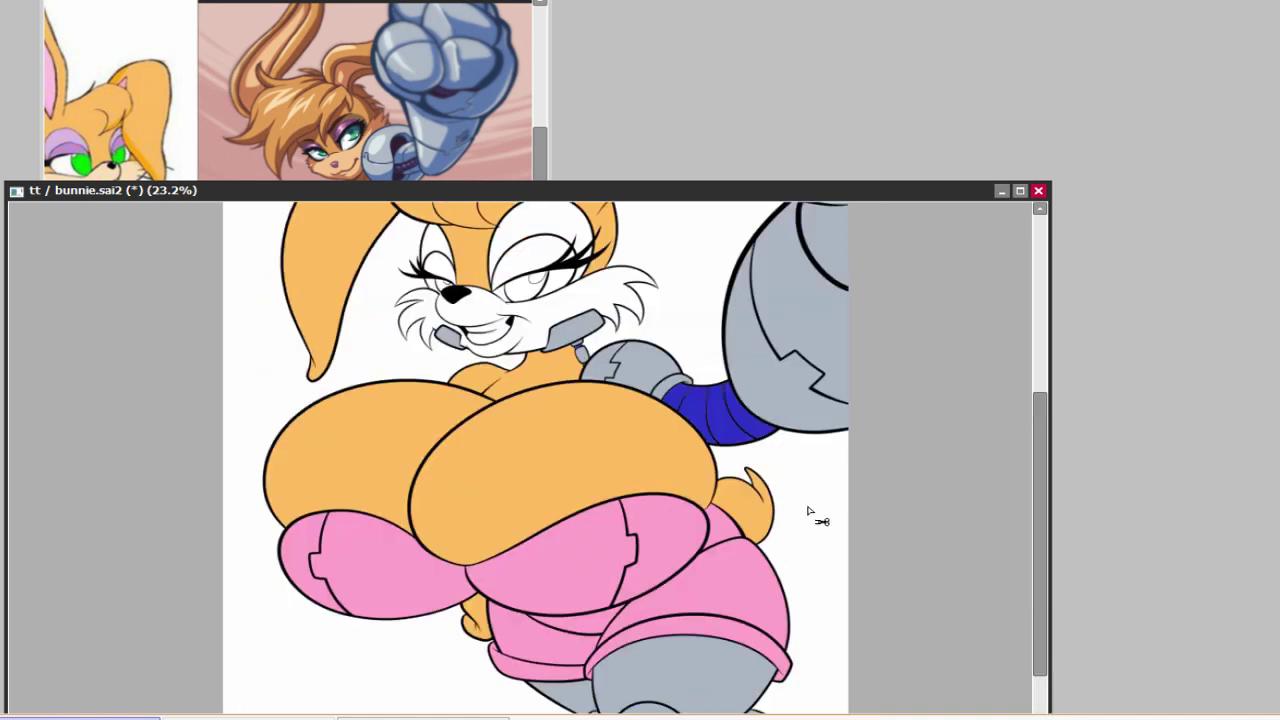
scroll(810, 511, down, 3)
scroll(810, 511, up, 6)
scroll(697, 322, down, 3)
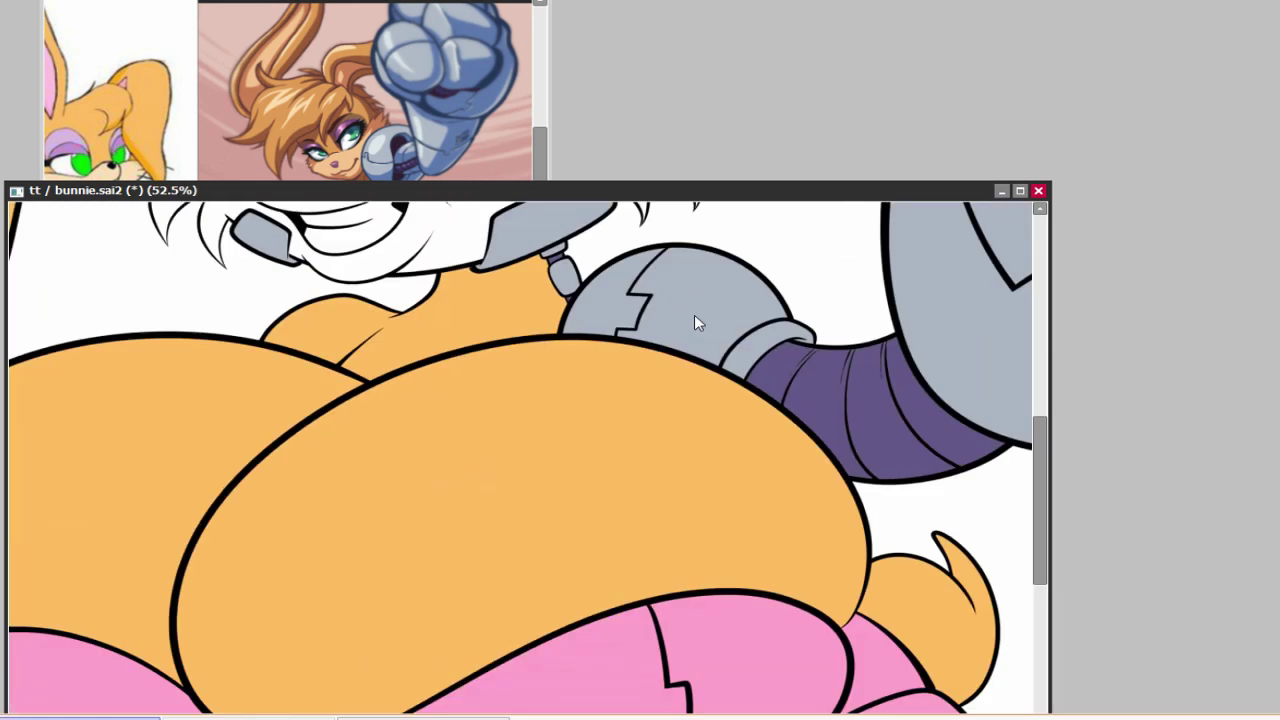
scroll(697, 322, up, 2)
scroll(575, 437, down, 3)
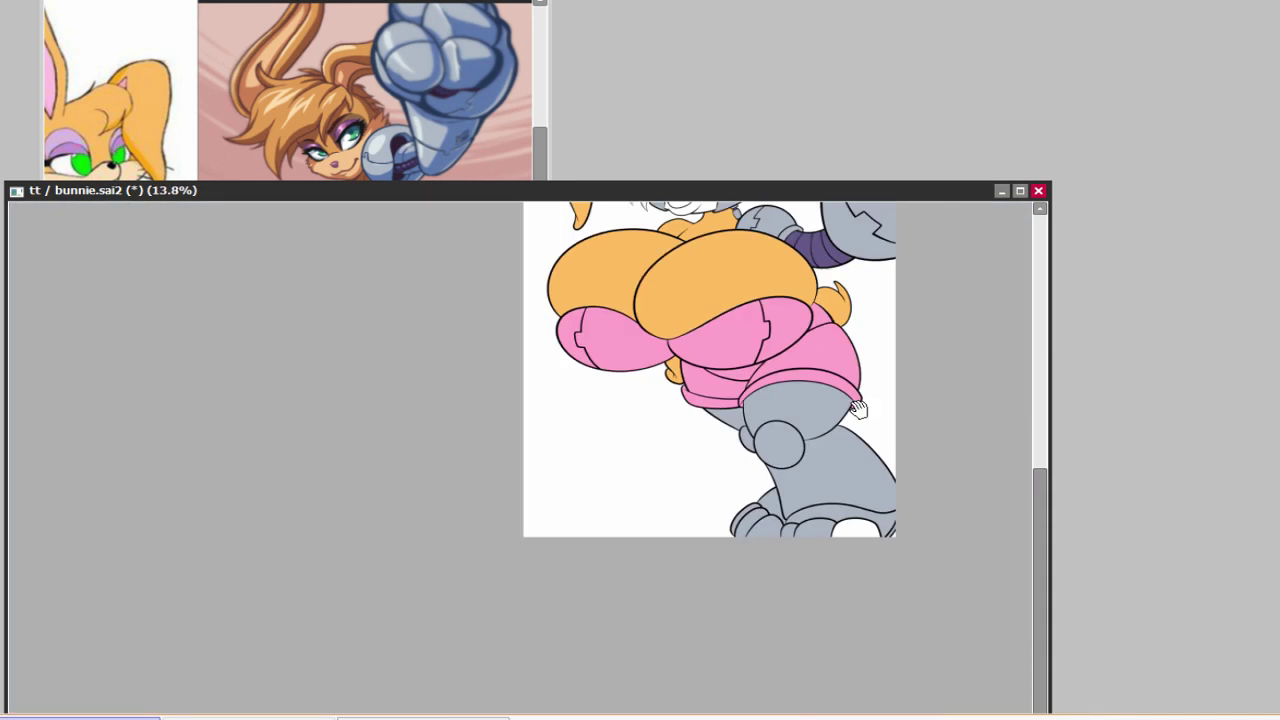
scroll(575, 437, up, 2)
scroll(718, 371, down, 1)
scroll(718, 371, up, 1)
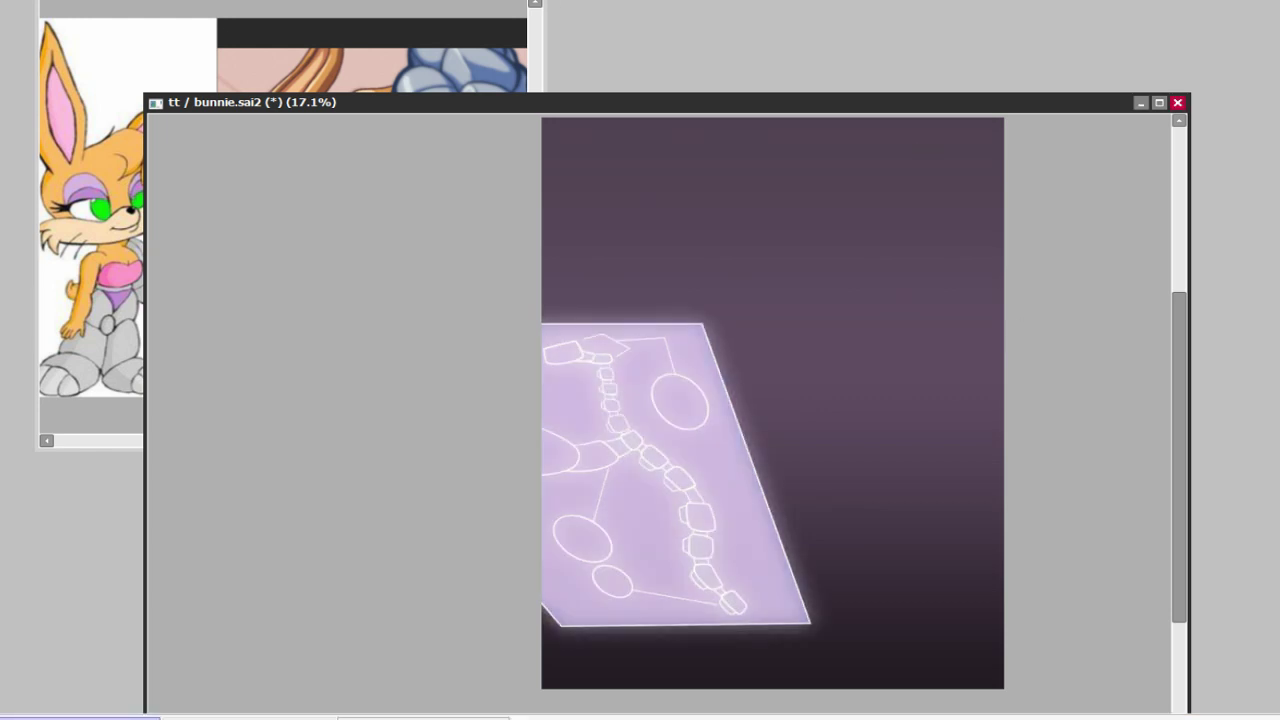
Step: Try to select the inset panel's interior around the white skeleton lines
key(ctrl+plus)
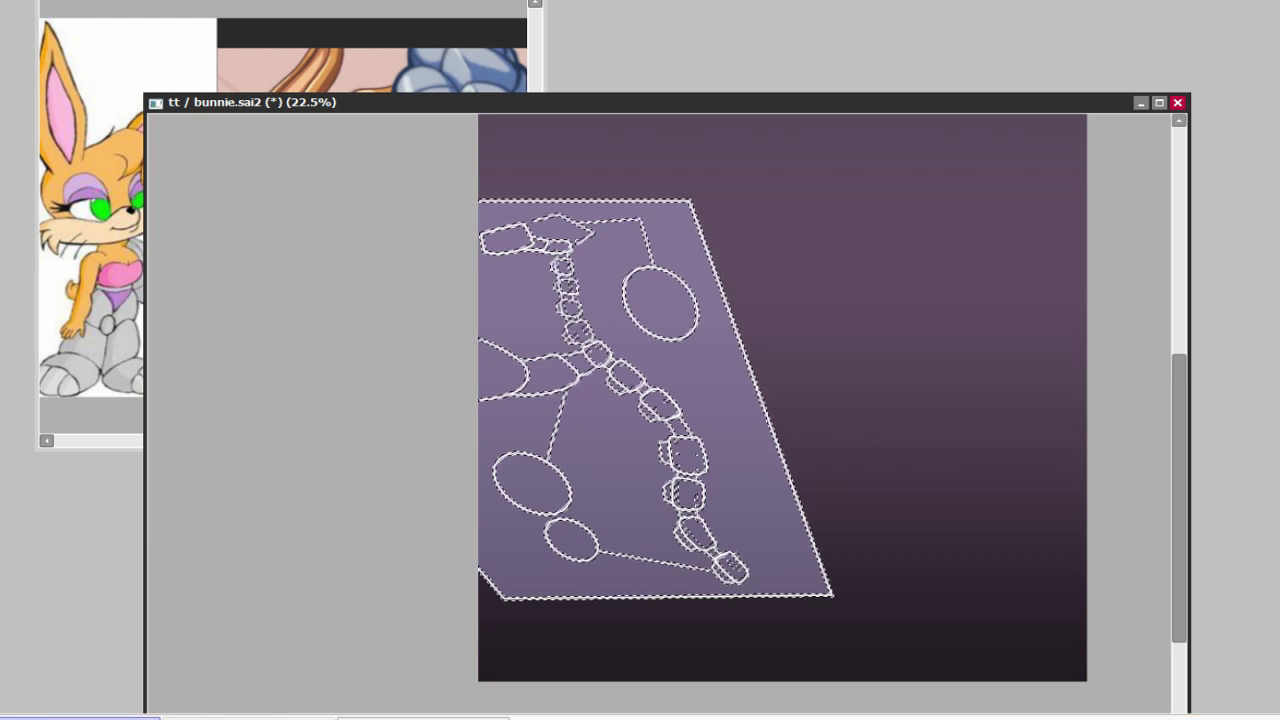
key(ctrl+d)
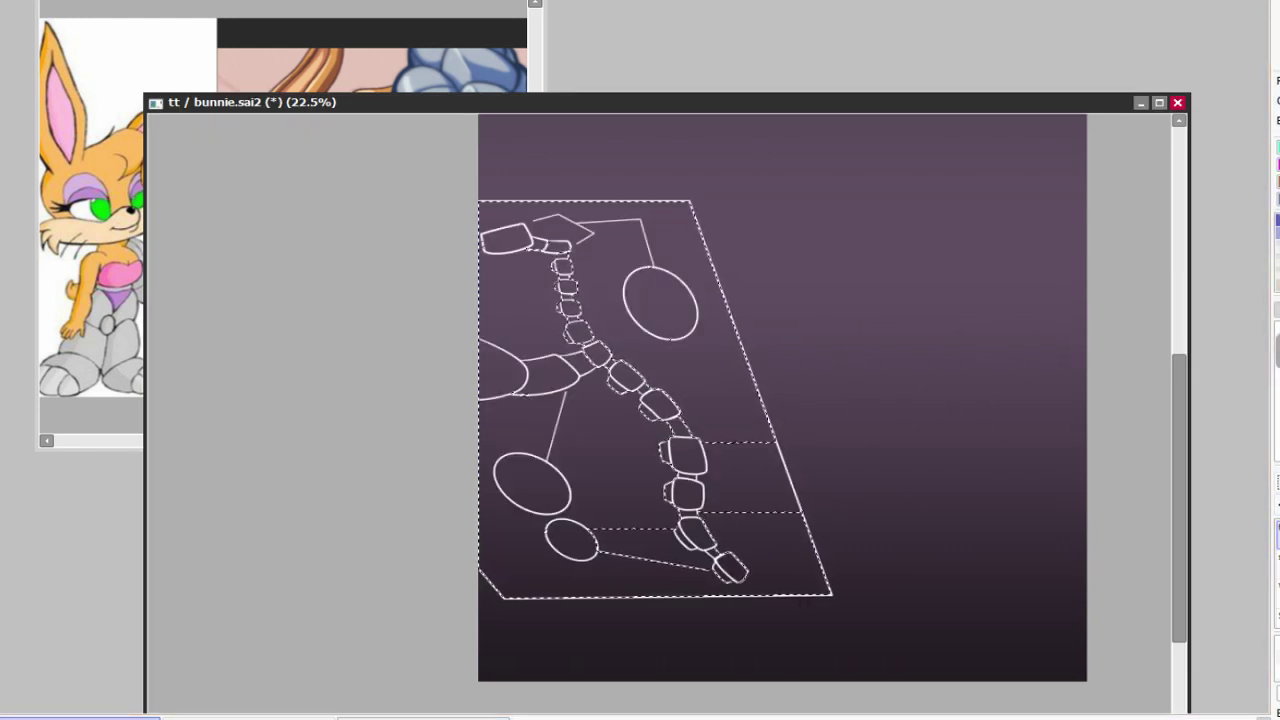
key(ctrl+d)
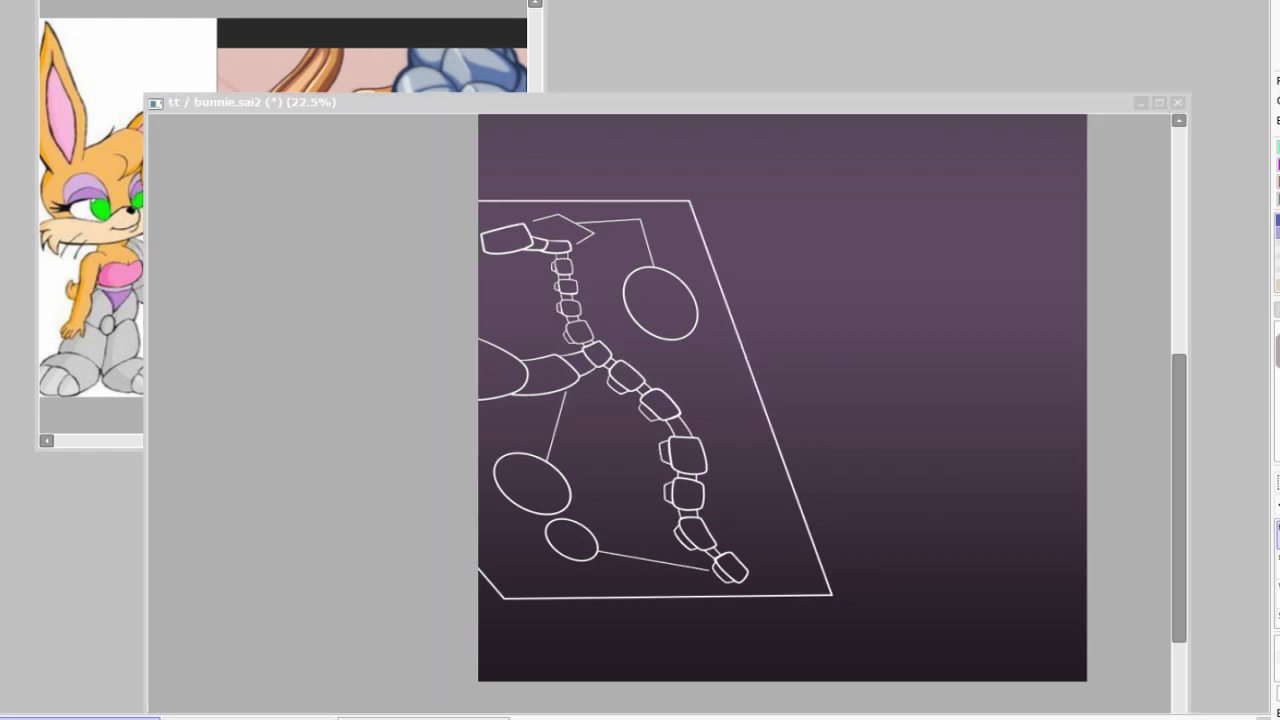
key(ctrl+z)
key(ctrl+z)
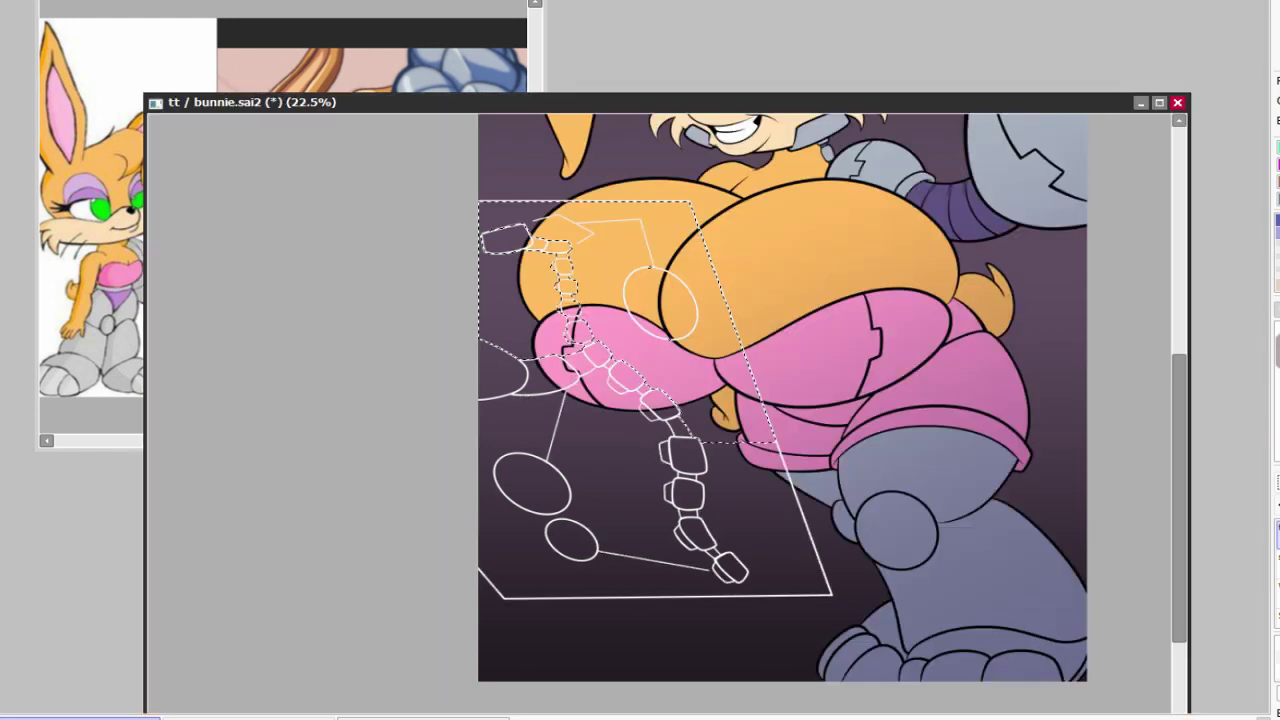
Step: Try a soft white glow around the inset panel's lines, then undo it
scroll(690, 400, right, 2)
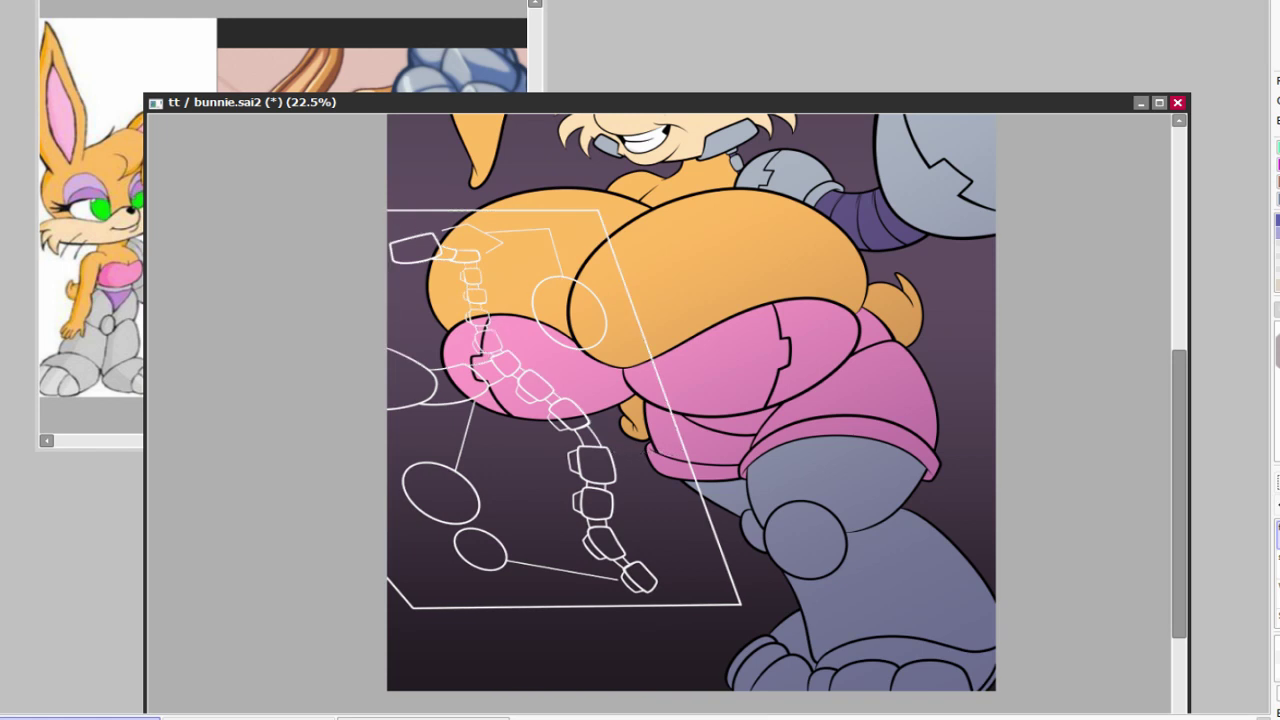
key(ctrl+z)
key(ctrl+y)
key(alt+Tab)
key(alt+Tab)
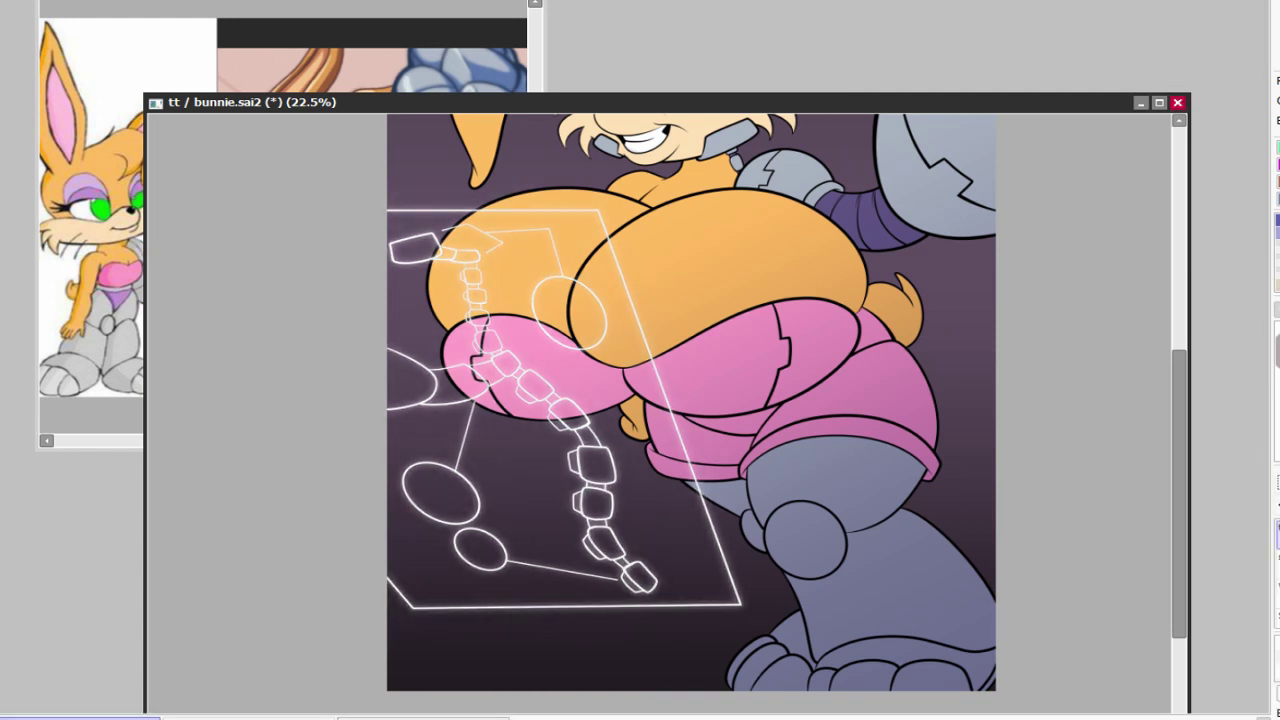
key(ctrl+z)
key(ctrl+z)
key(ctrl+z)
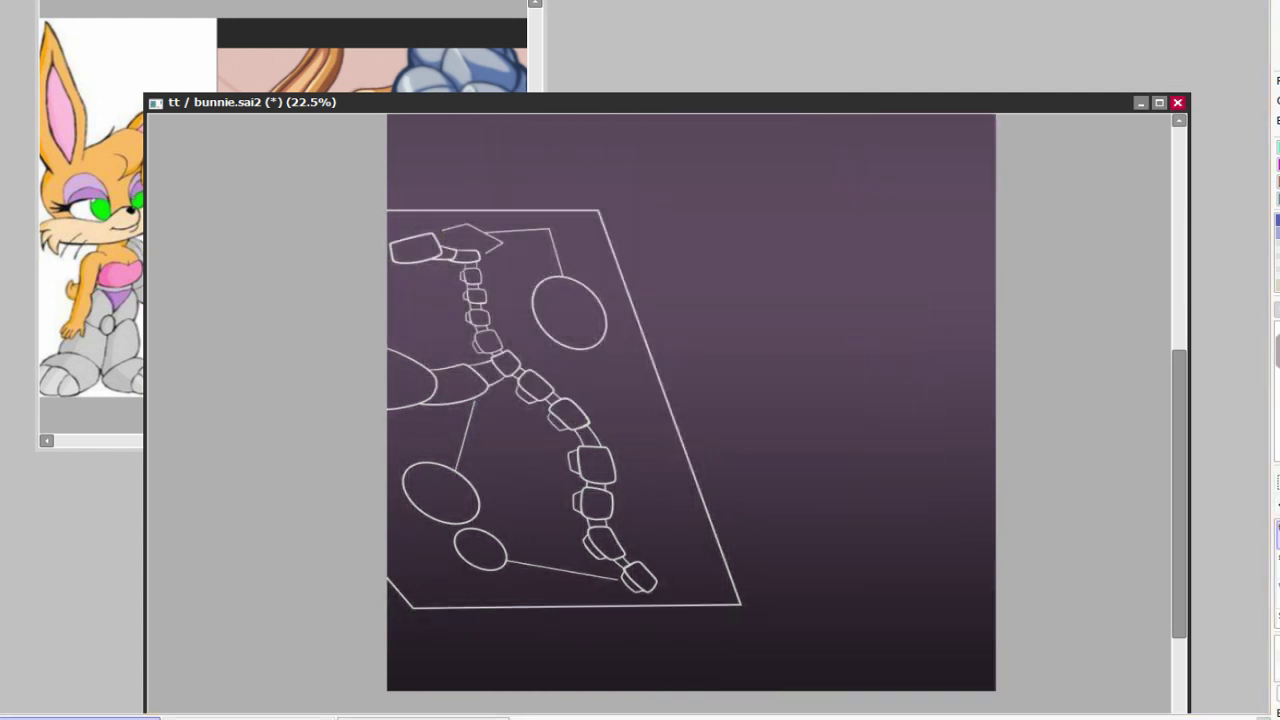
Step: Fill the inset panel with translucent lavender and give its white line art a soft glow
mouse_move(680, 410)
mouse_down()
mouse_move(446, 577)
mouse_move(446, 343)
mouse_move(517, 274)
mouse_move(576, 415)
mouse_up()
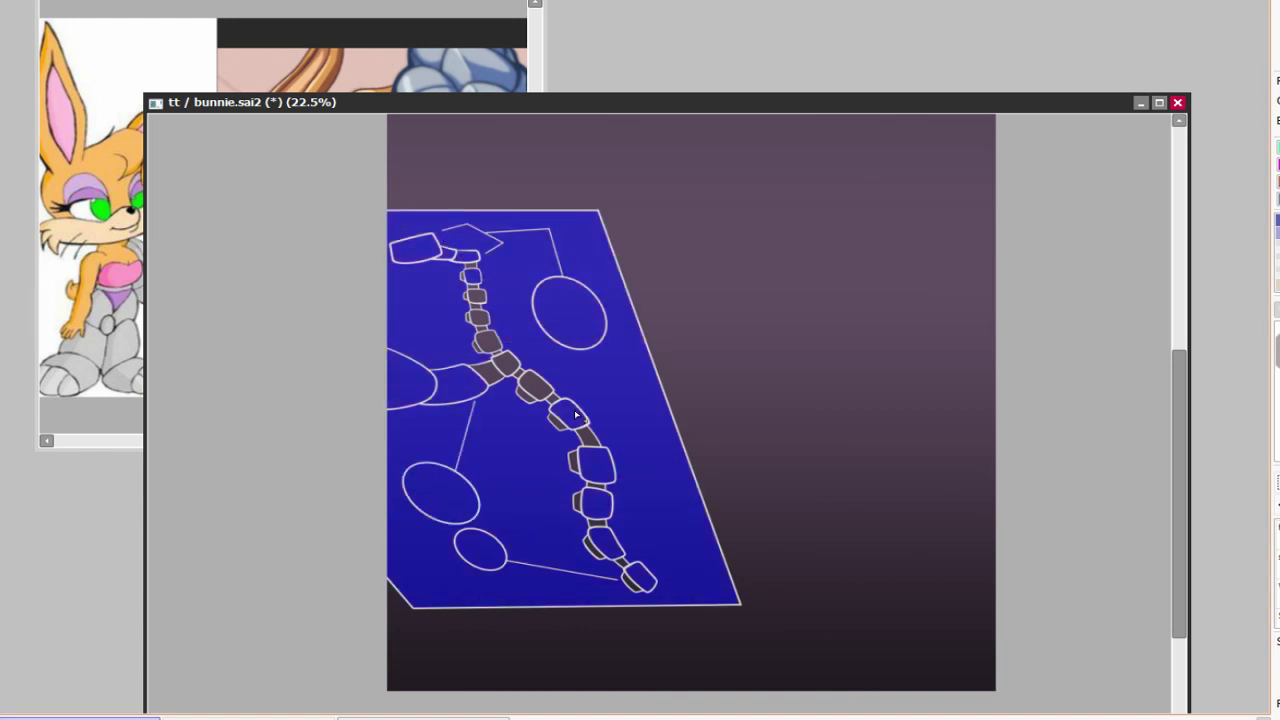
mouse_move(649, 431)
mouse_down()
mouse_move(612, 498)
mouse_move(643, 571)
mouse_up()
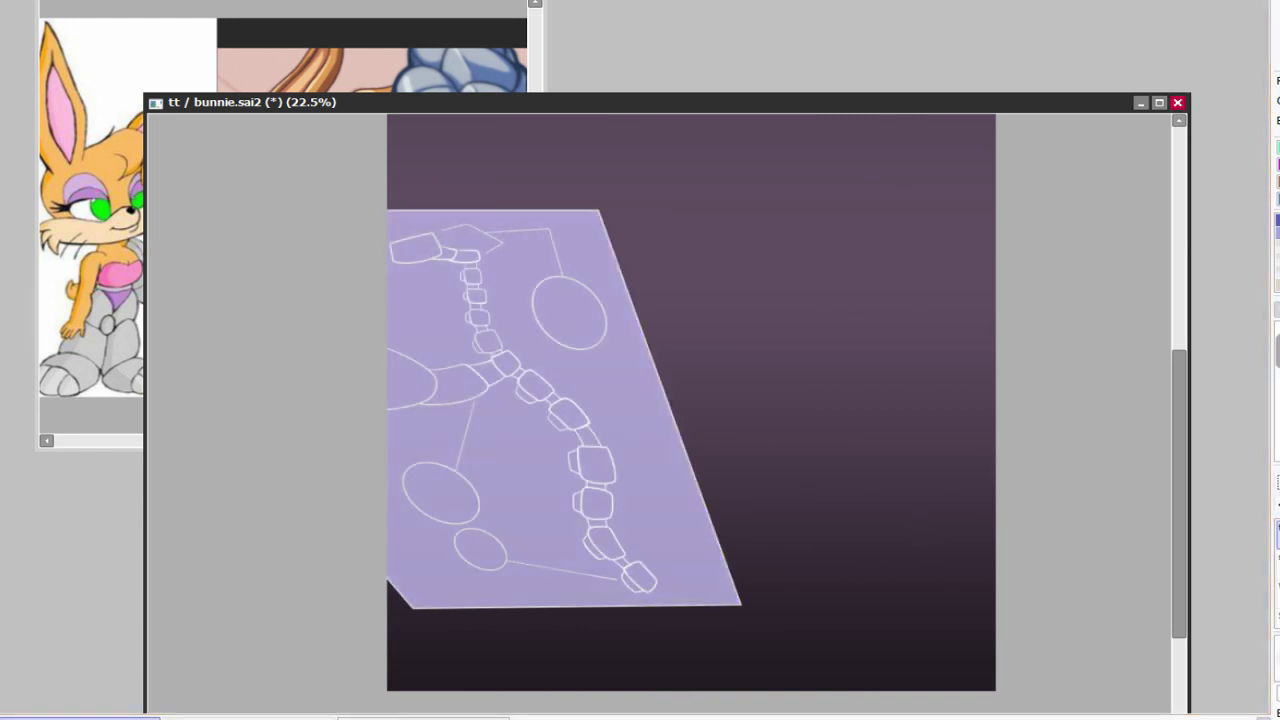
drag(450, 560, 680, 470)
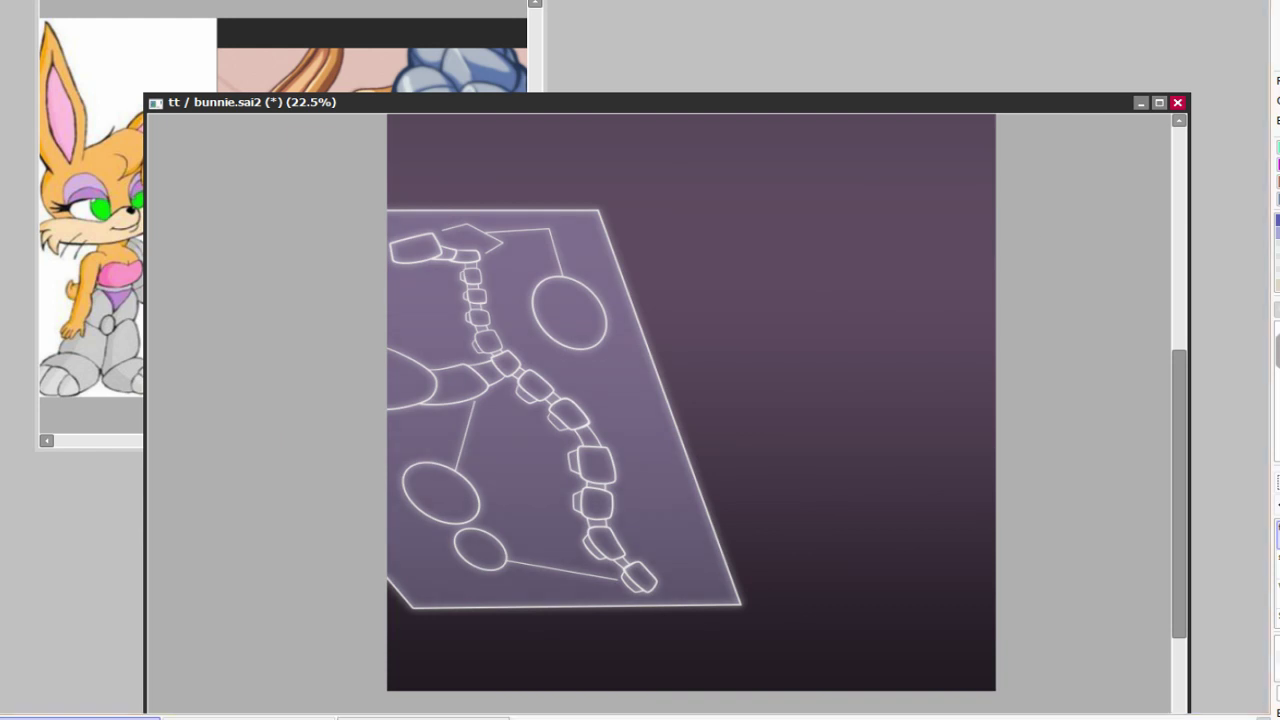
key(ctrl+z)
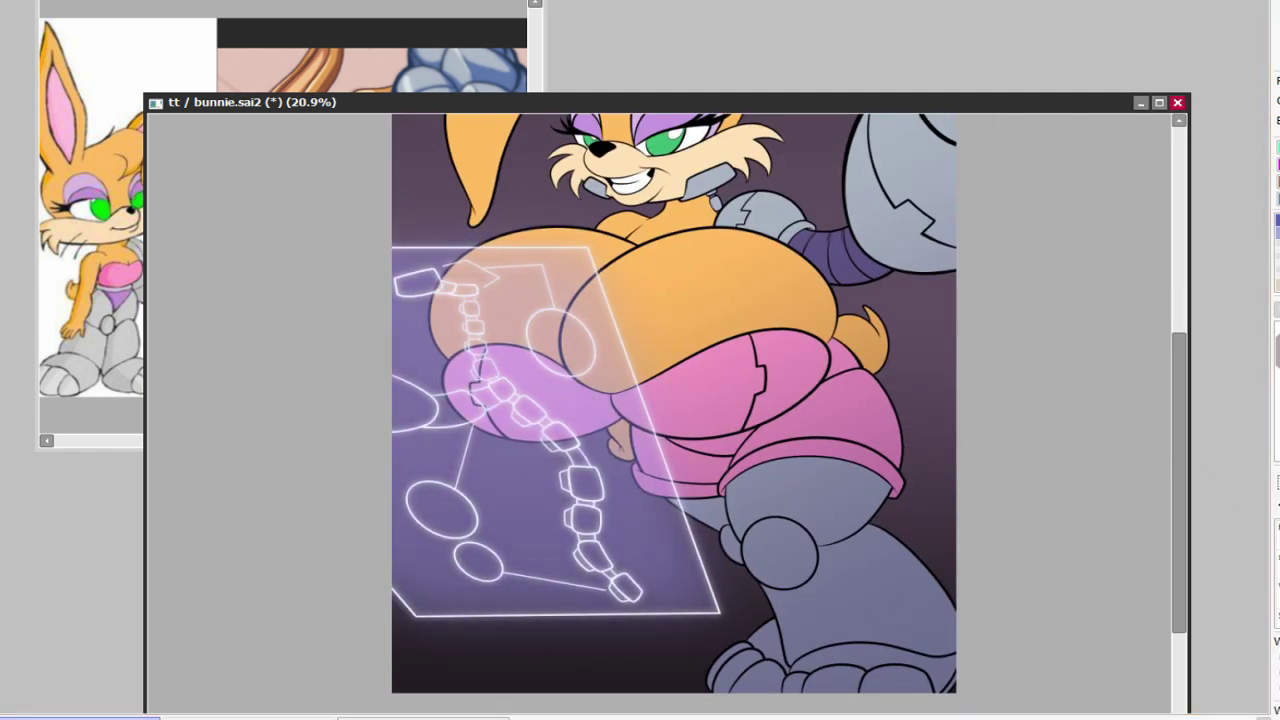
Step: Strengthen the white glow along the inset panel's outer border
scroll(977, 514, up, 2)
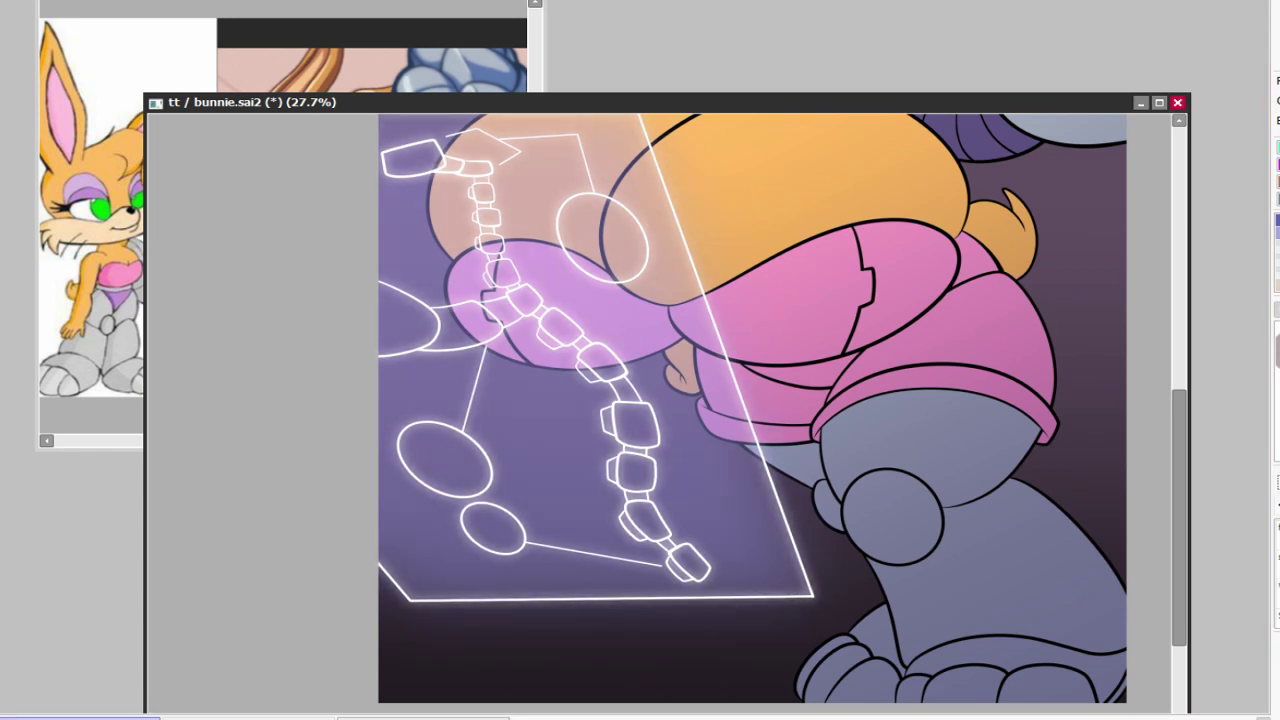
scroll(1057, 400, down, 2)
scroll(1057, 400, up, 1)
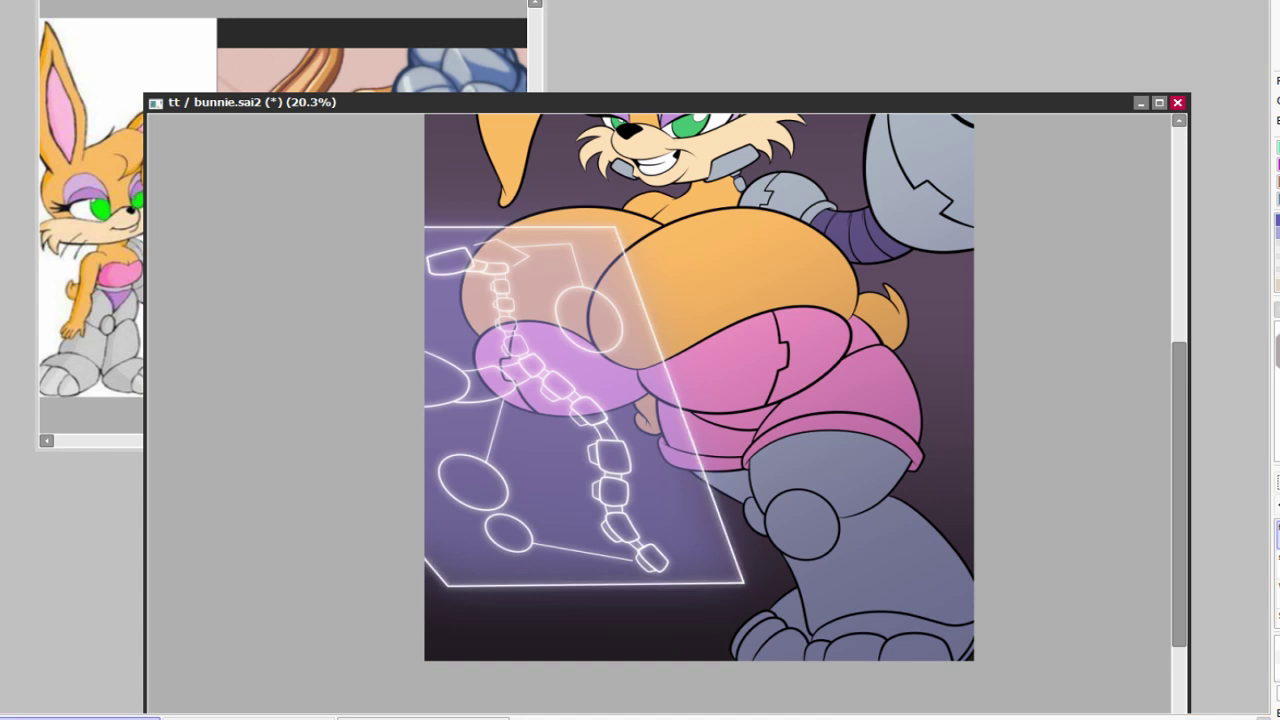
click(415, 547)
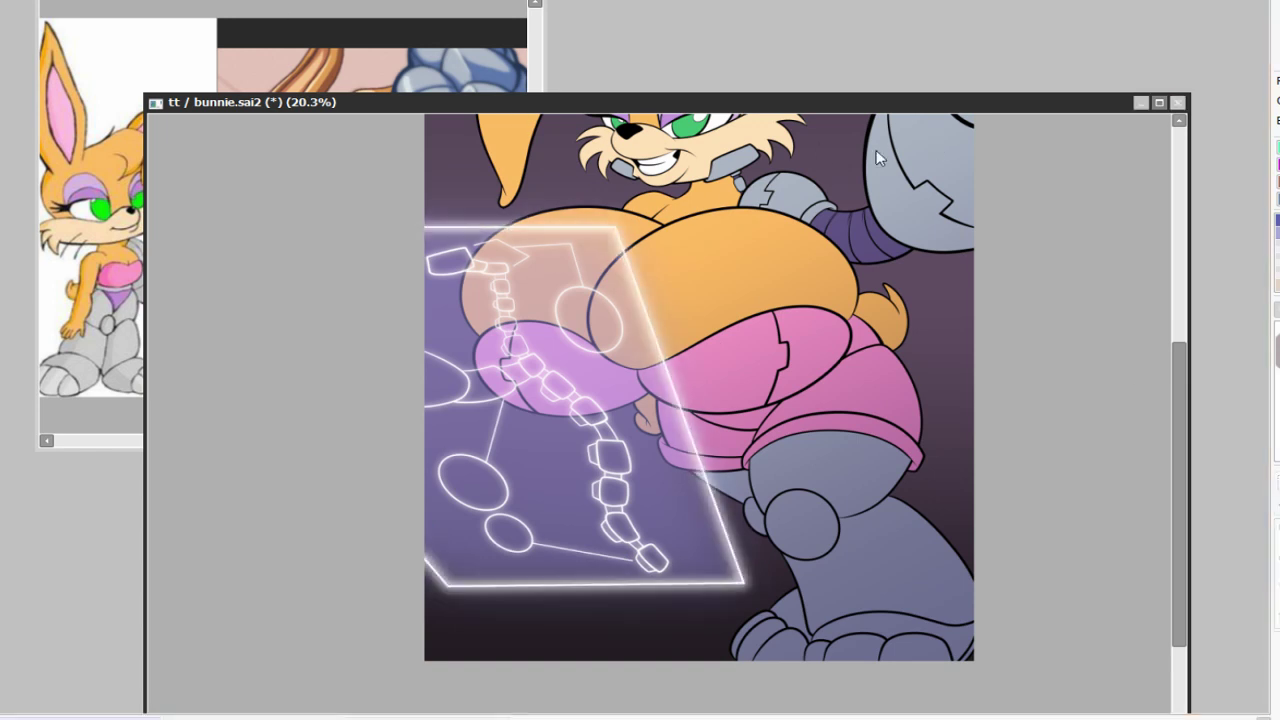
Step: Paint pale glossy highlights on the raised metal arm, the front thigh and the round knee cap
scroll(868, 235, up, 3)
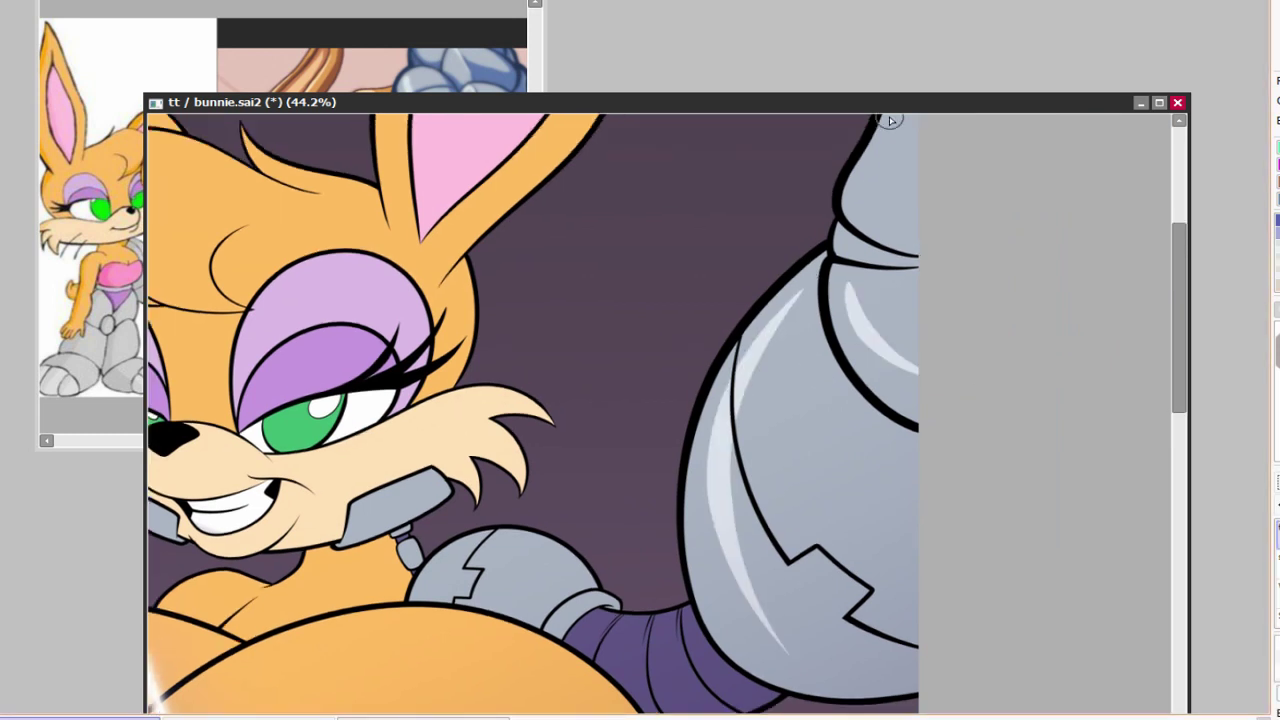
scroll(777, 471, down, 5)
scroll(600, 428, down, 5)
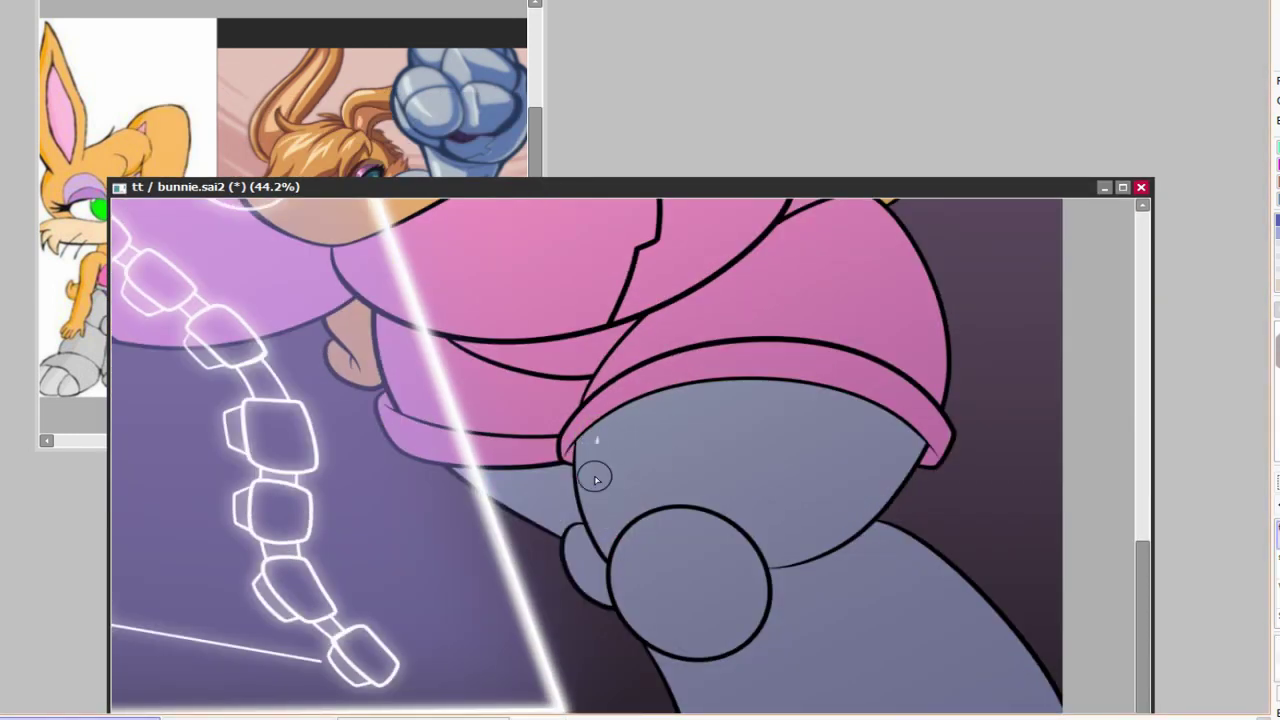
drag(605, 440, 592, 520)
scroll(617, 557, down, 2)
drag(582, 455, 690, 515)
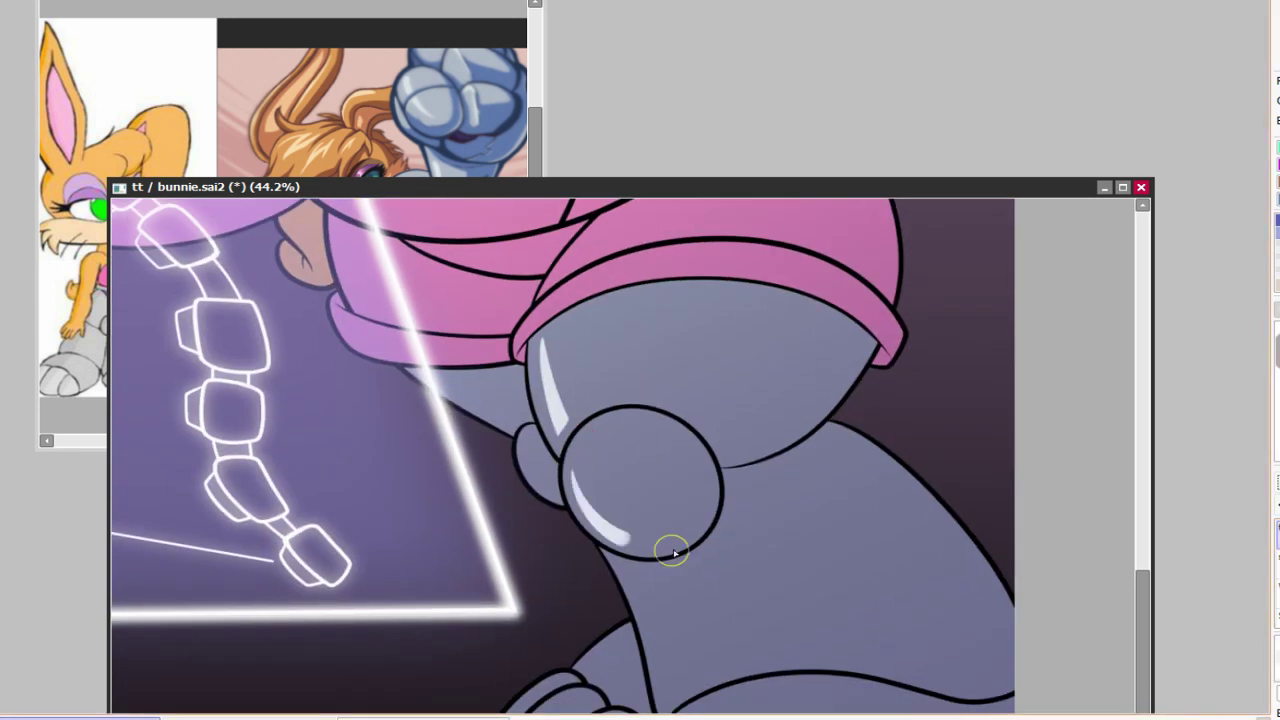
Step: Paint pale glossy highlights along the front shin and on the metal toes of both feet
scroll(674, 549, down, 3)
drag(598, 367, 640, 470)
scroll(986, 529, up, 3)
scroll(986, 529, down, 3)
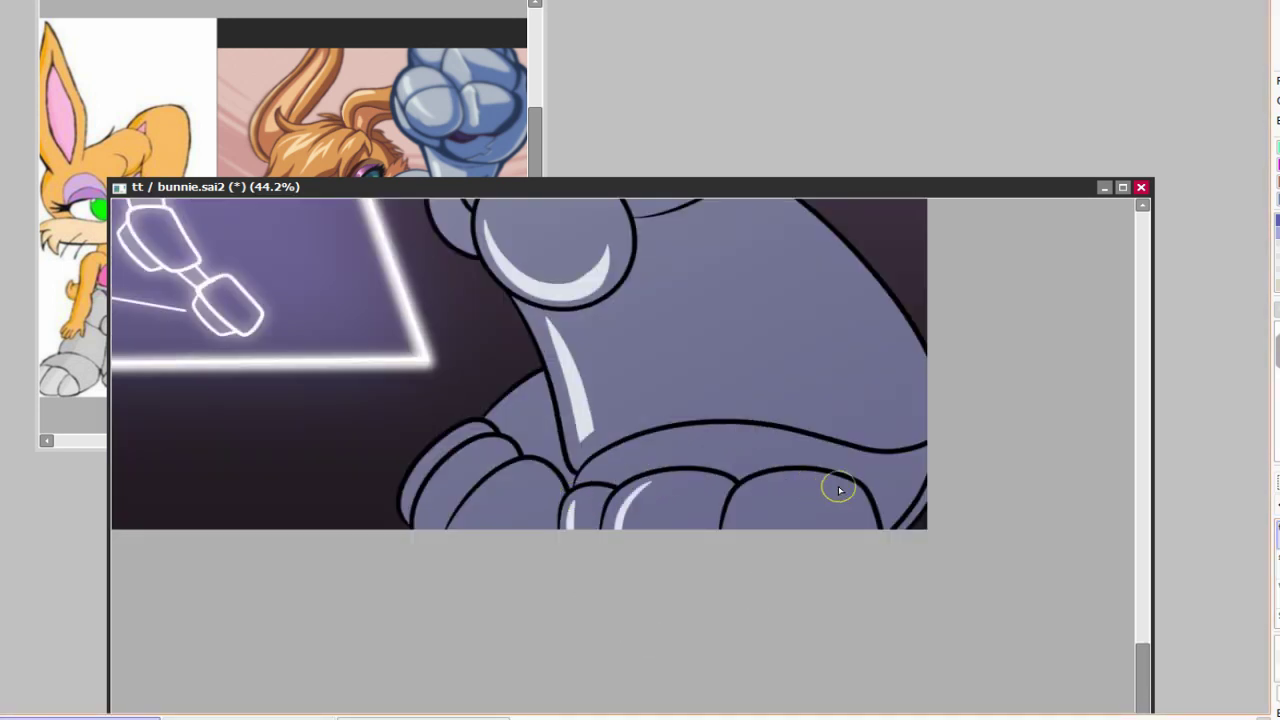
scroll(840, 490, left, 2)
drag(775, 489, 705, 497)
scroll(545, 459, up, 1)
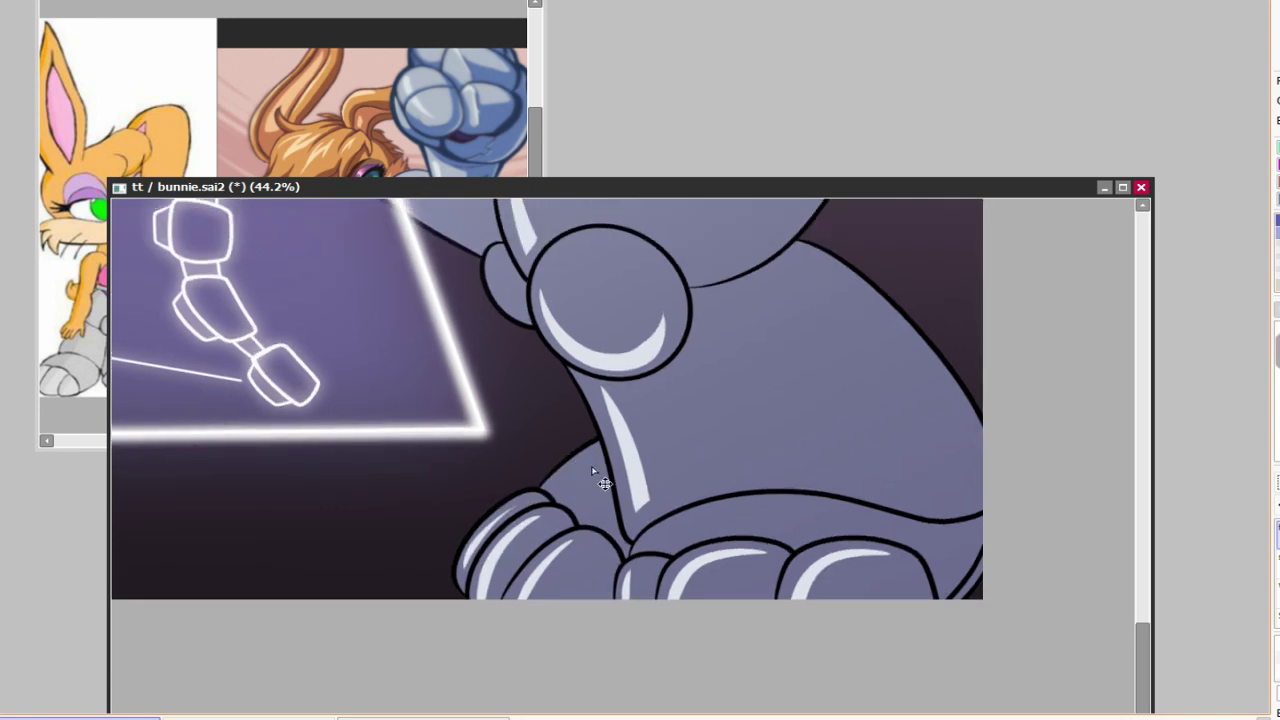
Step: Paint pale glossy highlights on the rear leg's thigh and knee cap
scroll(850, 520, up, 2)
mouse_move(453, 410)
mouse_down()
mouse_move(475, 410)
mouse_move(456, 405)
mouse_up()
scroll(508, 520, up, 2)
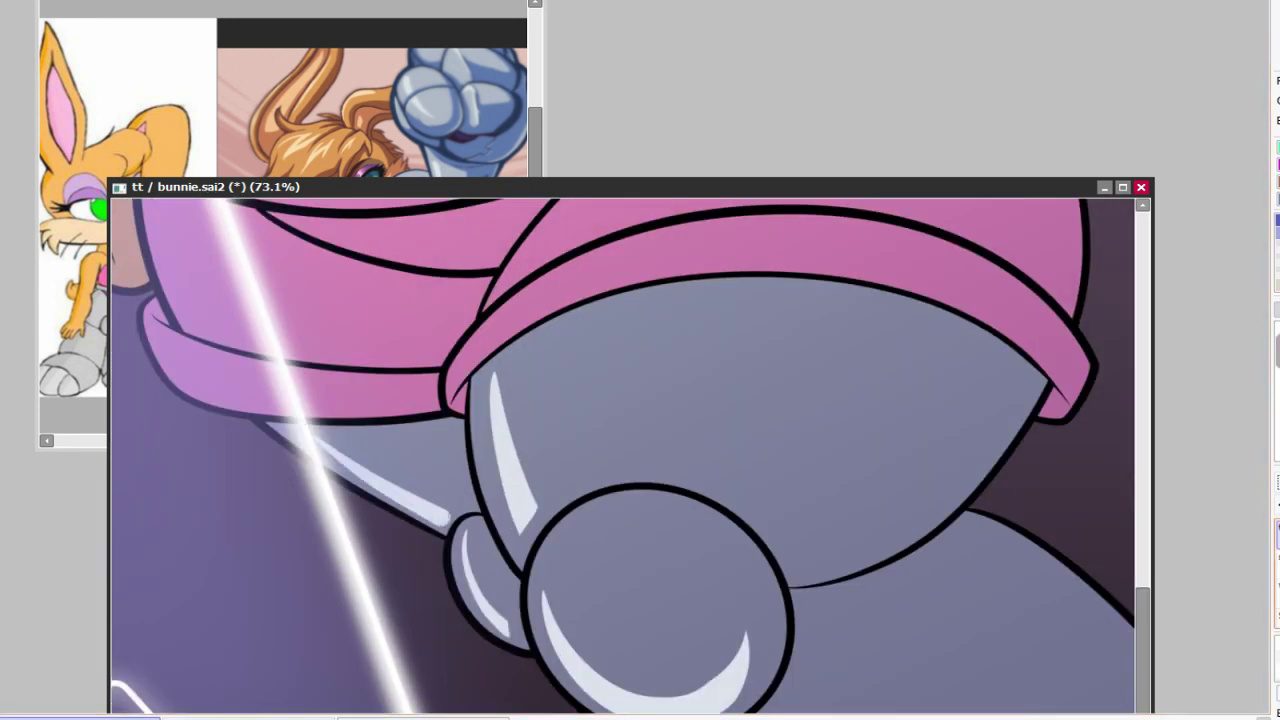
Step: Paint pale glossy highlights on the metal shoulder and the jaw plates
scroll(857, 530, down, 4)
scroll(894, 297, down, 1)
scroll(702, 500, up, 4)
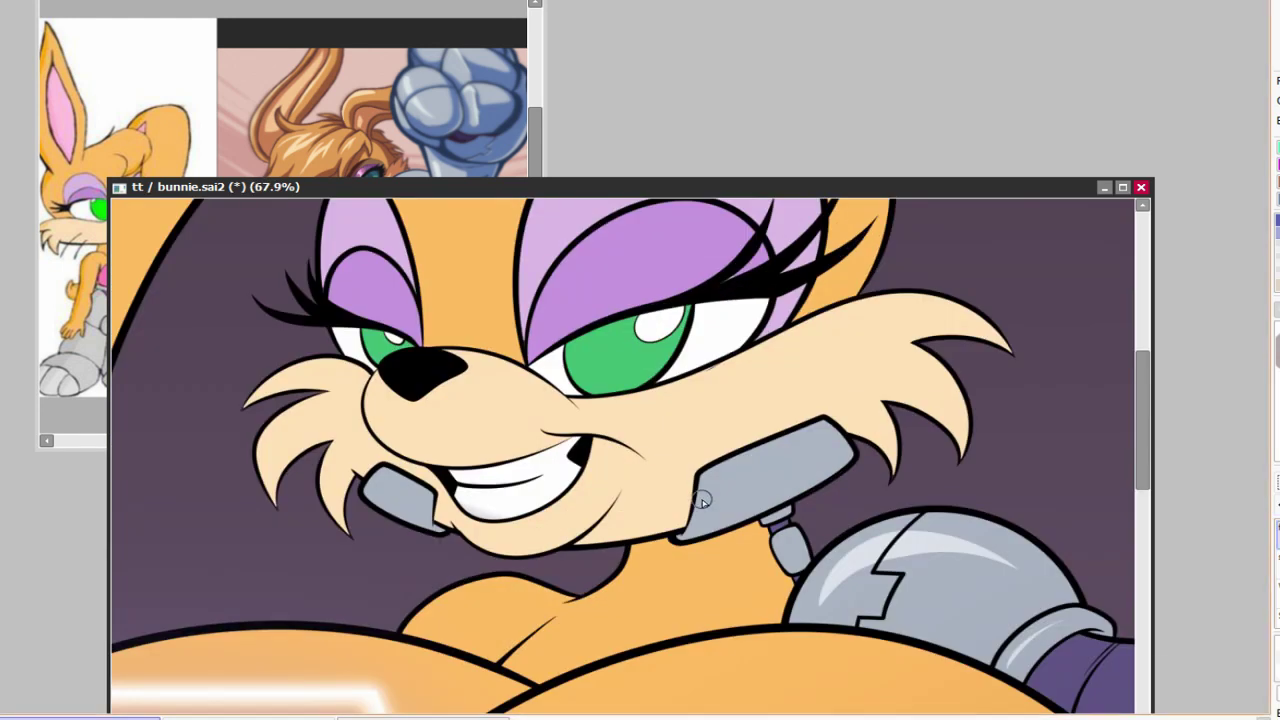
scroll(385, 474, down, 3)
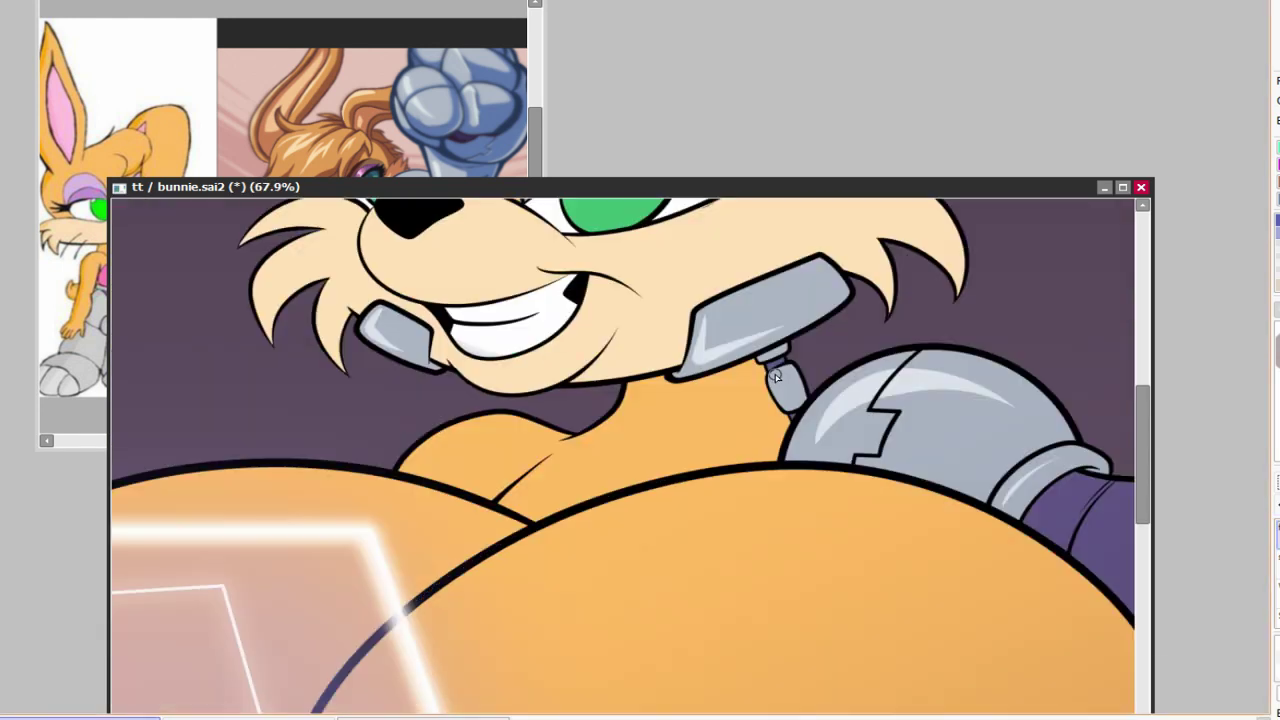
Step: Paint pale highlights on the small metal neck connector and a translucent highlight band across the purple upper-arm segments
scroll(785, 390, up, 3)
drag(871, 394, 690, 392)
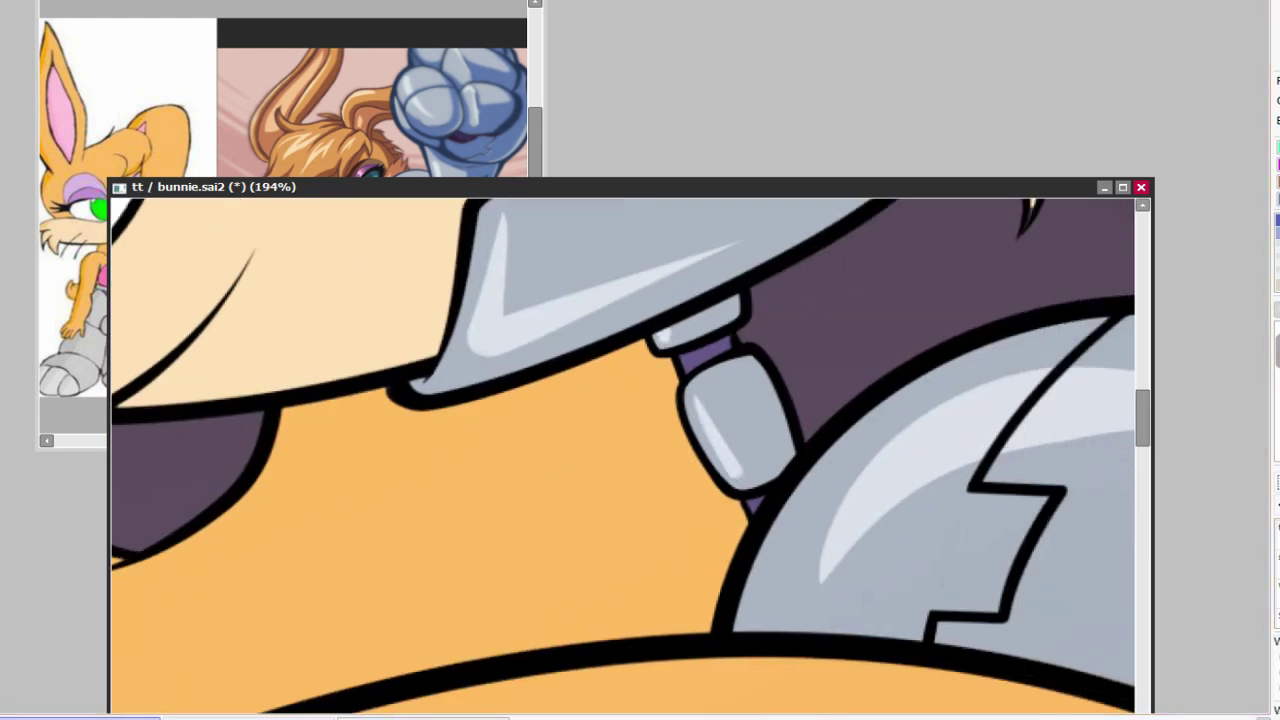
scroll(862, 417, down, 4)
scroll(700, 400, up, 2)
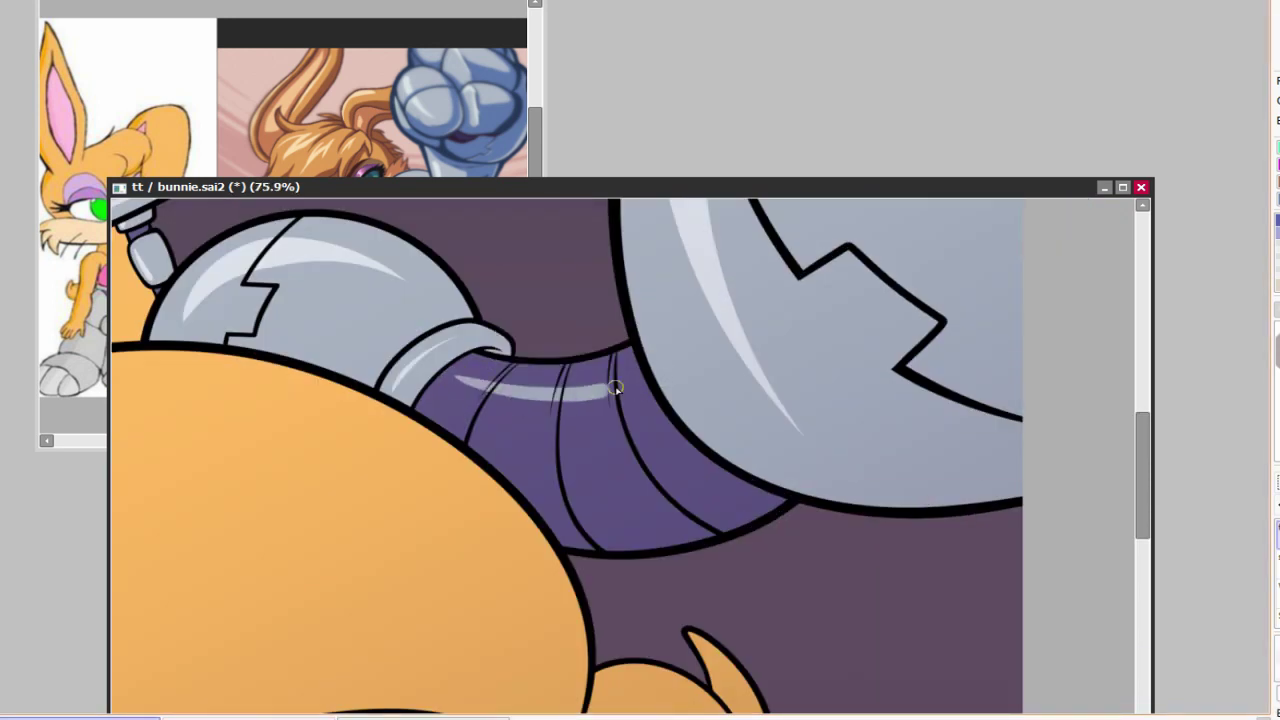
key(ctrl+z)
drag(453, 370, 630, 364)
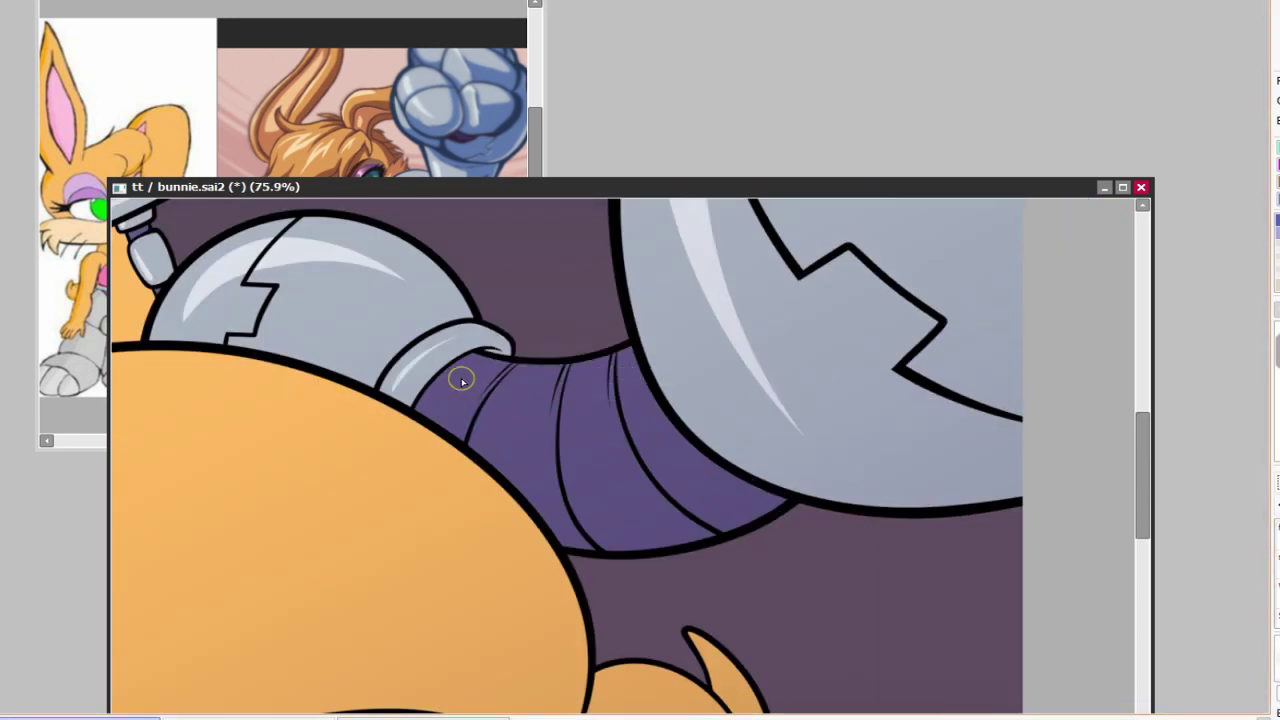
mouse_move(461, 380)
mouse_down()
mouse_move(648, 362)
mouse_move(624, 364)
mouse_up()
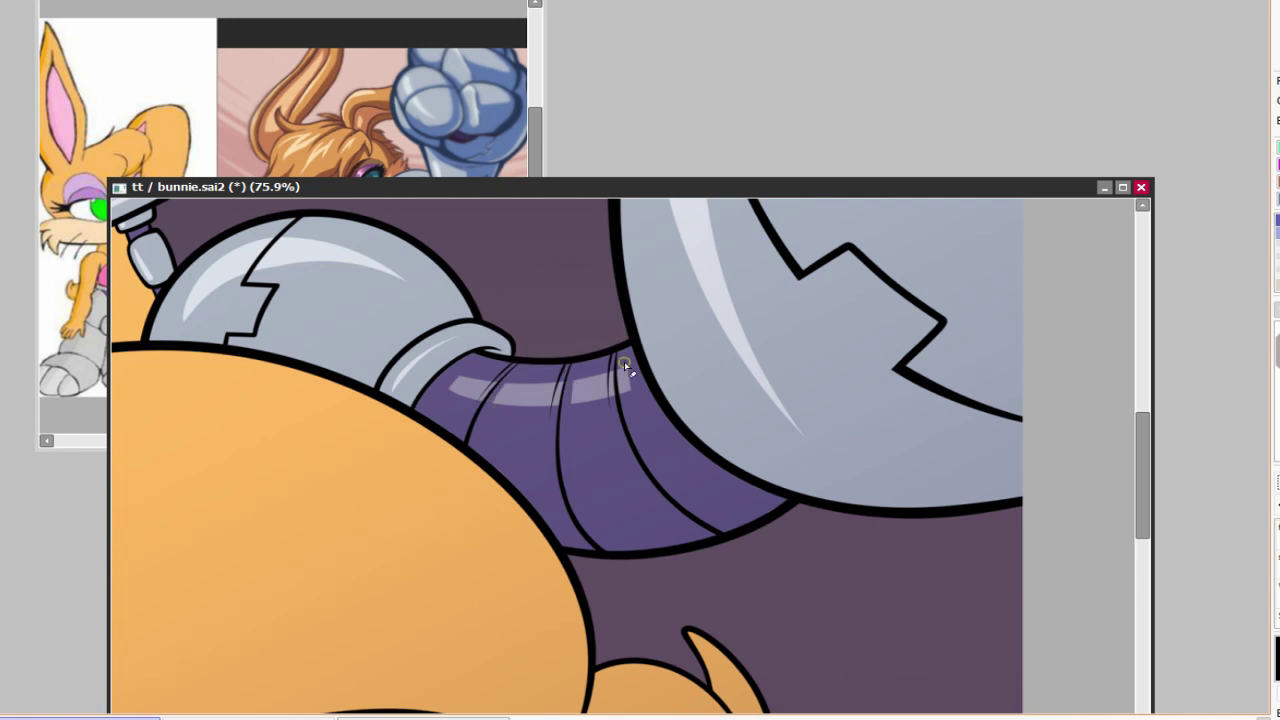
Step: Move the canvas window higher on the workspace and review the highlights across the whole illustration
scroll(889, 316, down, 5)
scroll(889, 316, up, 1)
drag(774, 188, 714, 46)
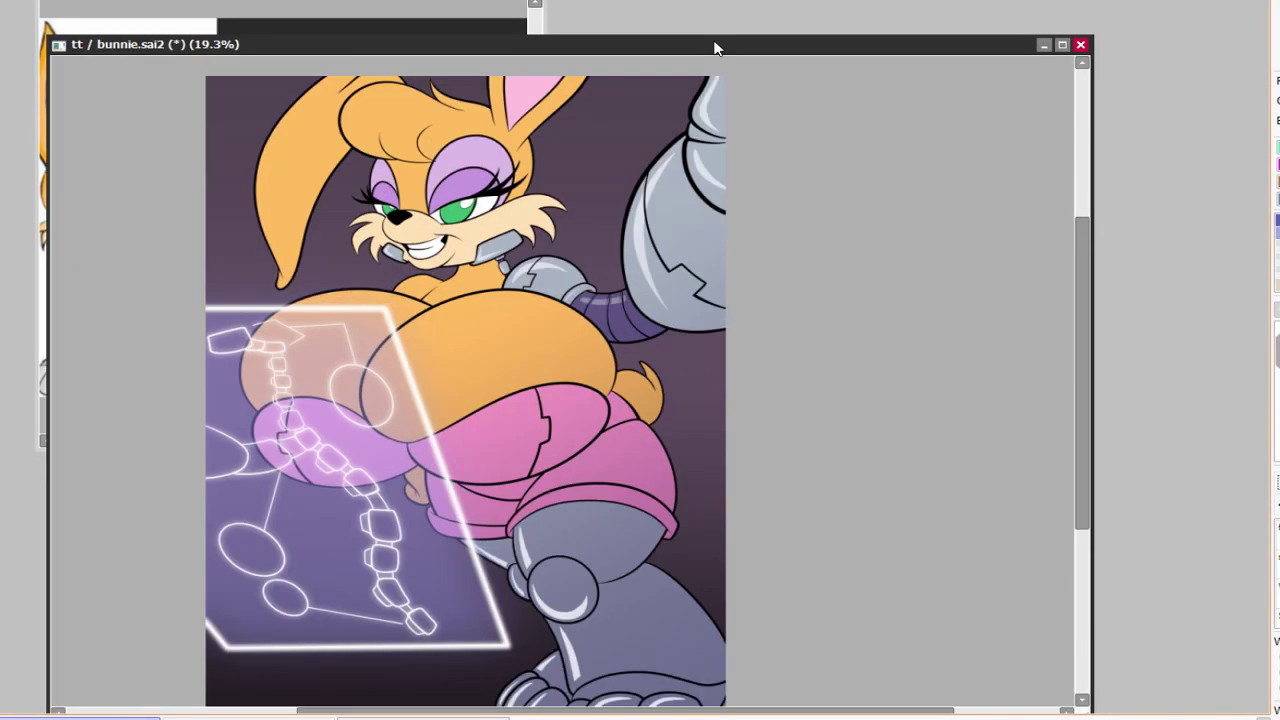
drag(490, 450, 510, 450)
mouse_move(260, 170)
mouse_down()
mouse_move(310, 160)
mouse_move(477, 226)
mouse_up()
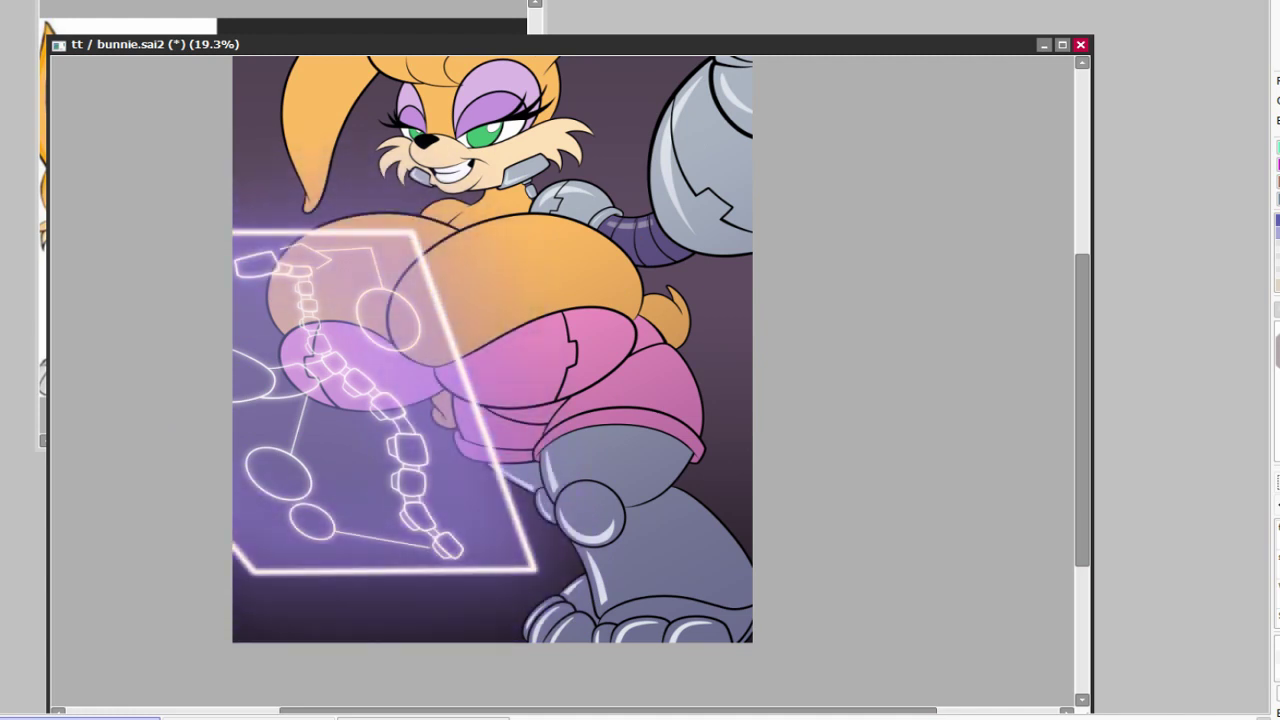
scroll(778, 337, up, 1)
scroll(778, 337, down, 1)
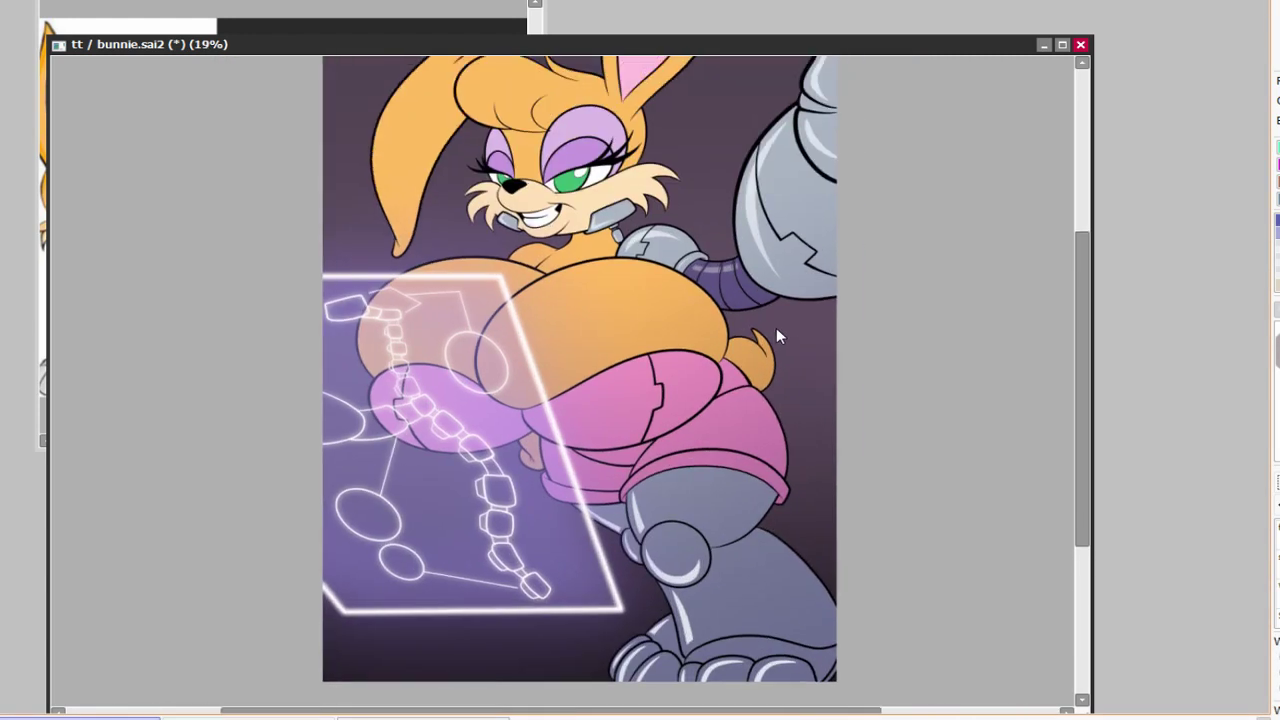
Step: Paint thin pale rim highlights along the back edges of the front metal thigh and shin and the underside of the arm
scroll(736, 505, up, 4)
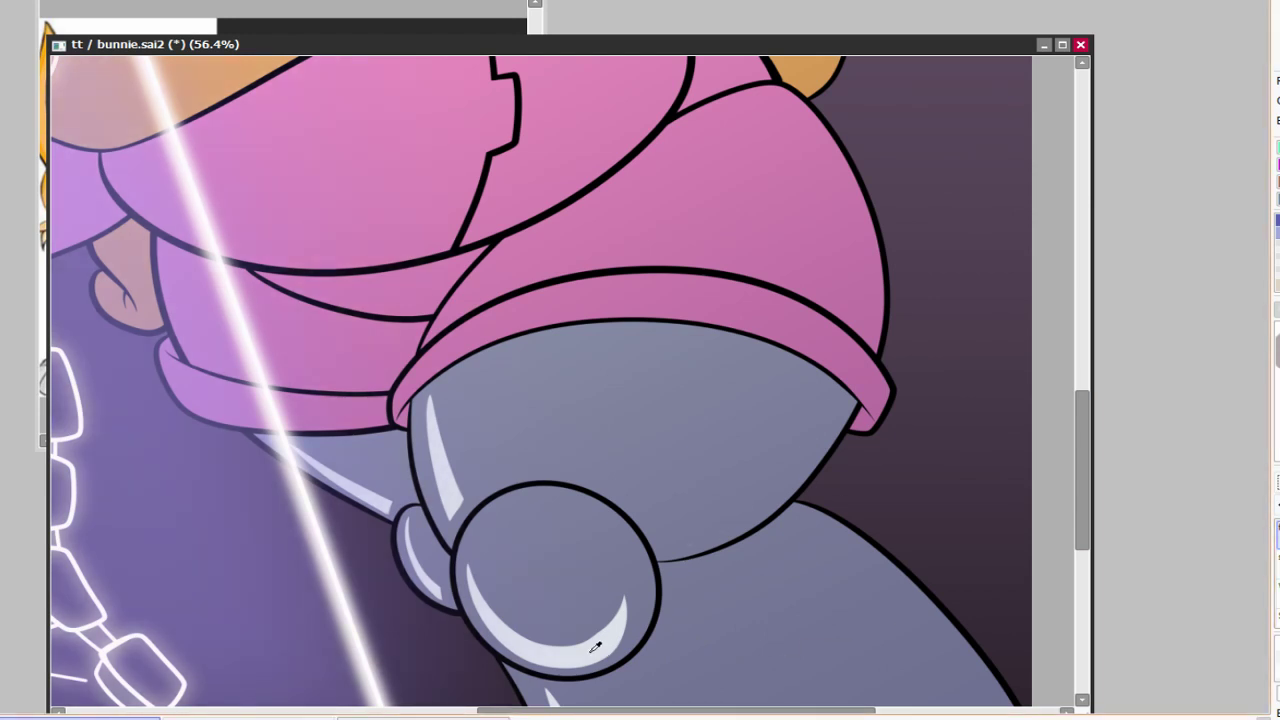
scroll(630, 590, down, 1)
scroll(716, 545, up, 1)
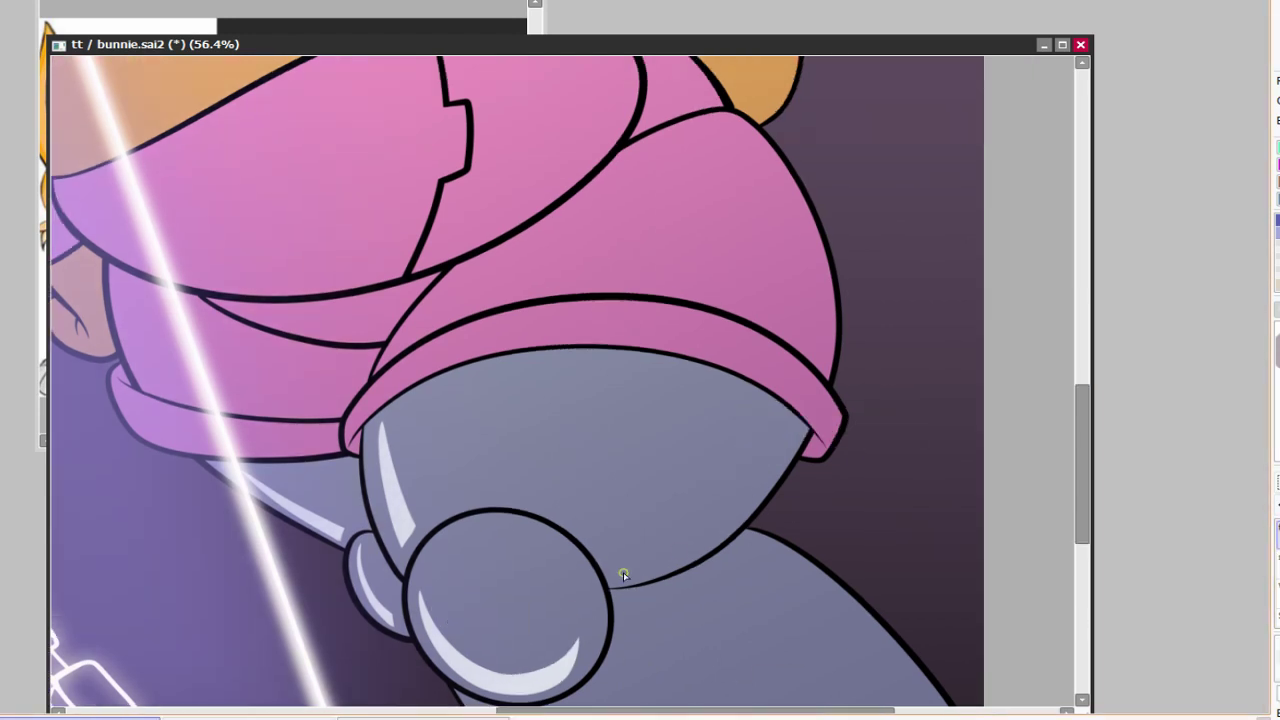
scroll(623, 572, down, 4)
scroll(849, 509, up, 6)
scroll(666, 557, left, 2)
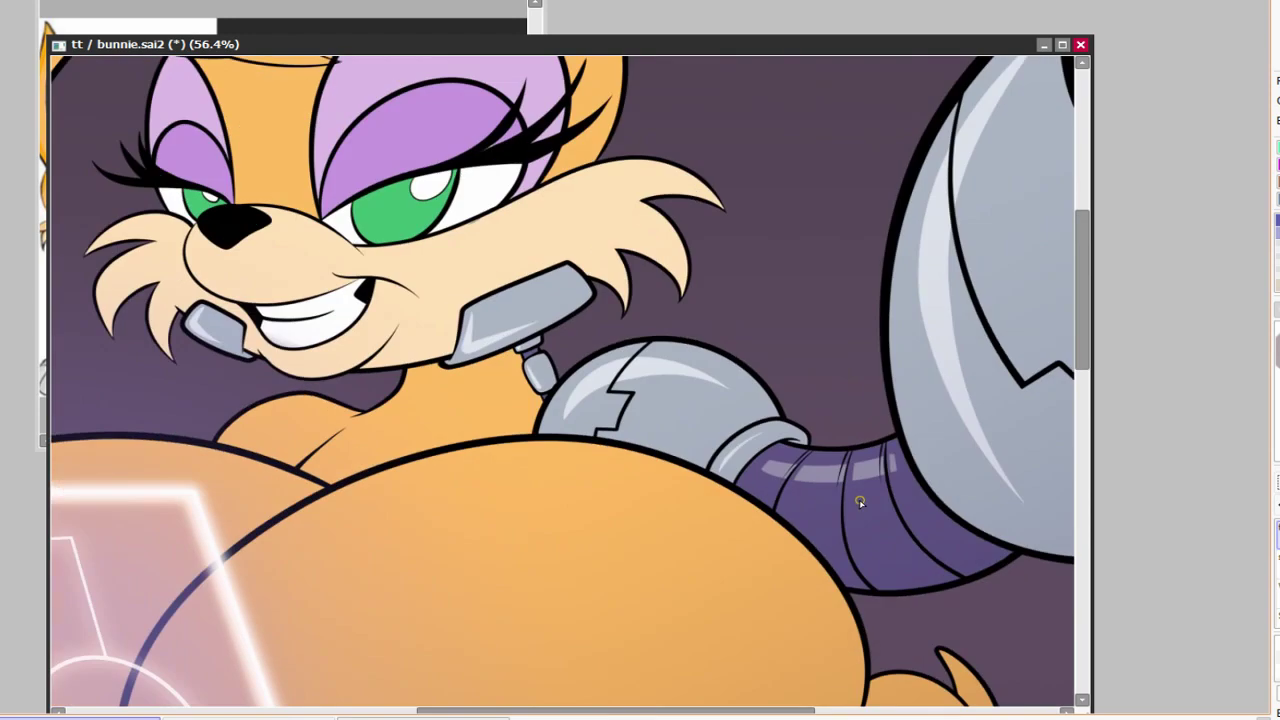
scroll(859, 499, down, 6)
scroll(859, 499, right, 6)
scroll(830, 408, down, 5)
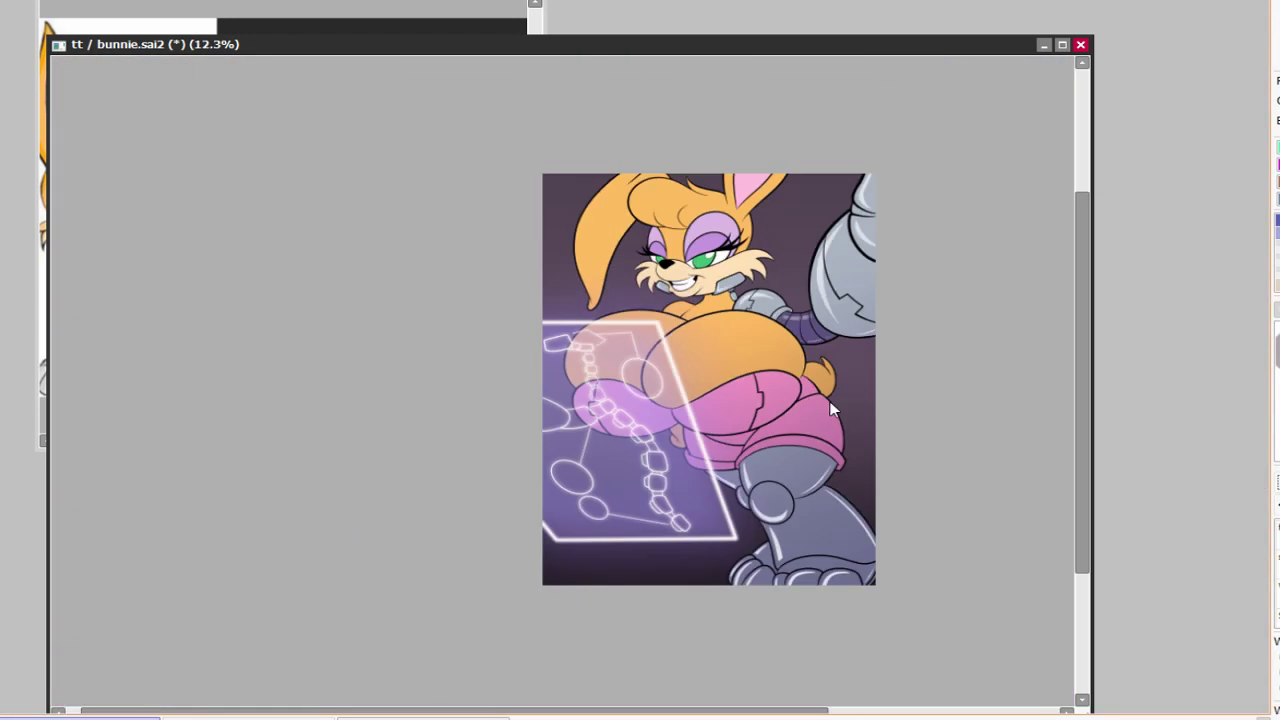
Step: Paint pale glossy highlights on the pink outfit along the outer hip, the lower bust curves and the shorts cuffs
scroll(830, 408, up, 4)
key(bracketleft)
drag(836, 308, 895, 432)
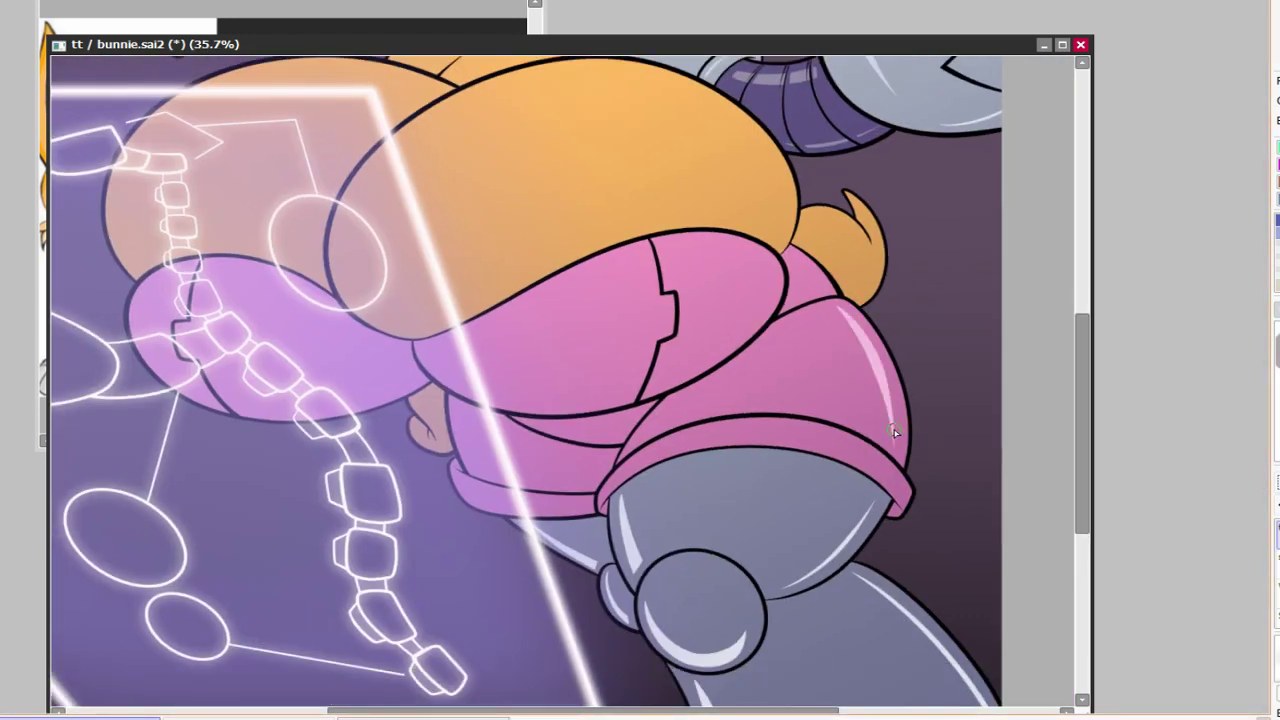
drag(760, 292, 155, 352)
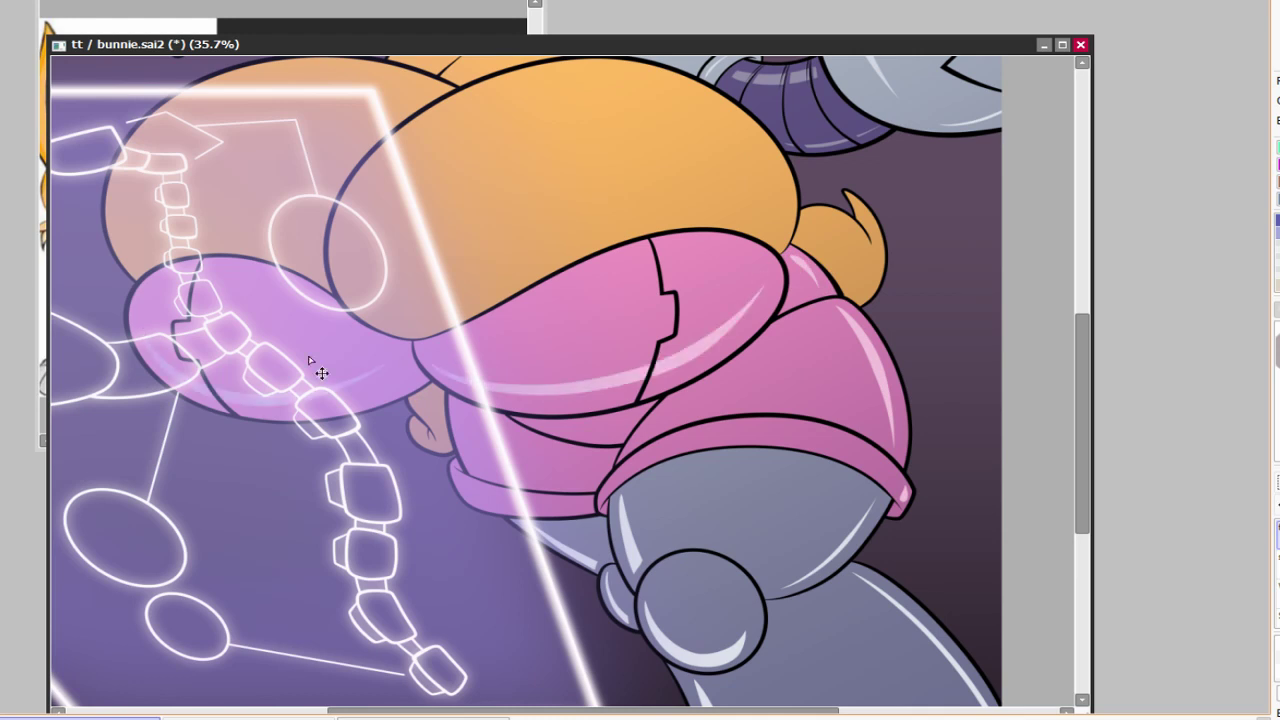
scroll(557, 320, down, 1)
scroll(557, 320, right, 1)
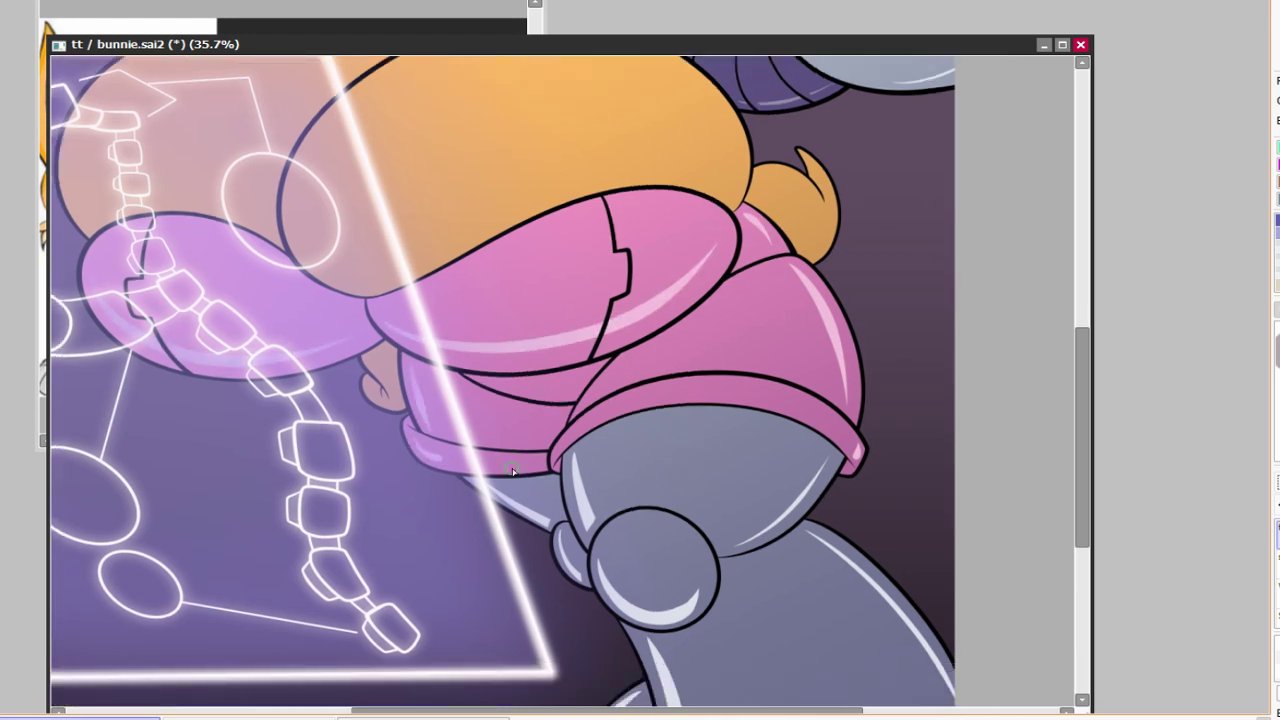
scroll(790, 445, down, 3)
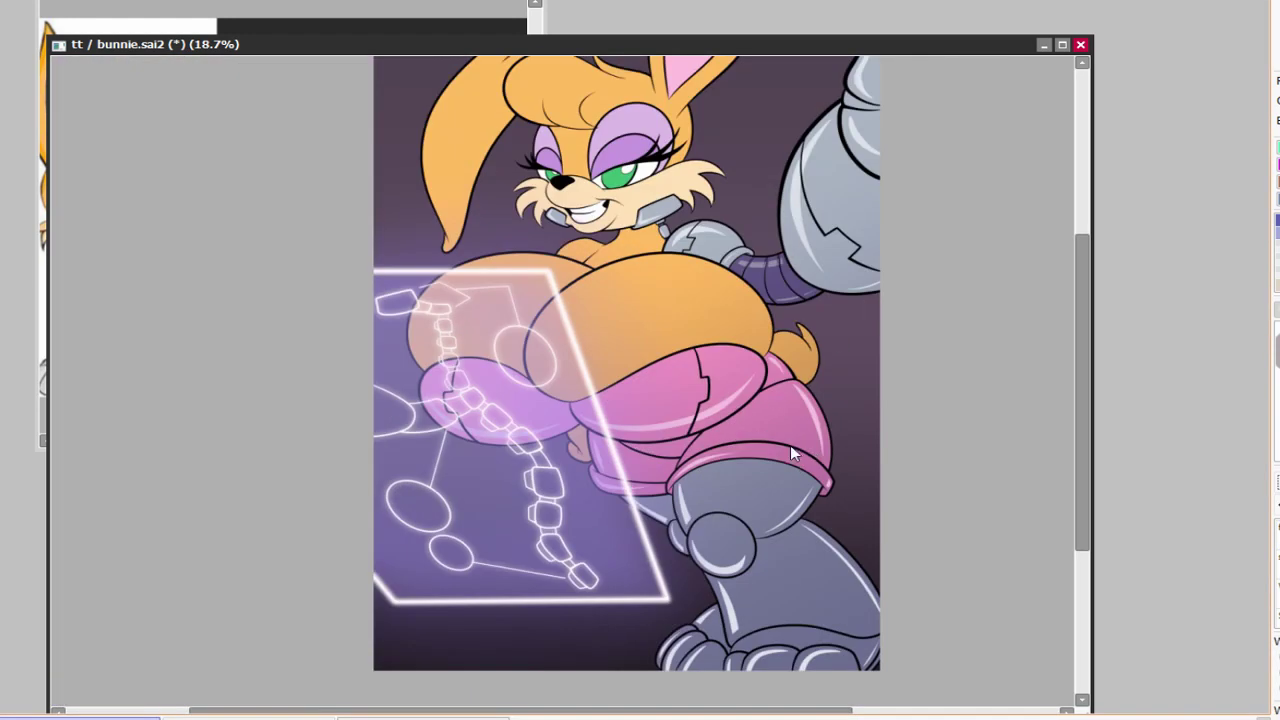
Step: Paint a pale highlight along the upper edge of the pink bust panel and erase the lower highlight where it crosses the seam
scroll(790, 445, up, 2)
scroll(695, 321, down, 1)
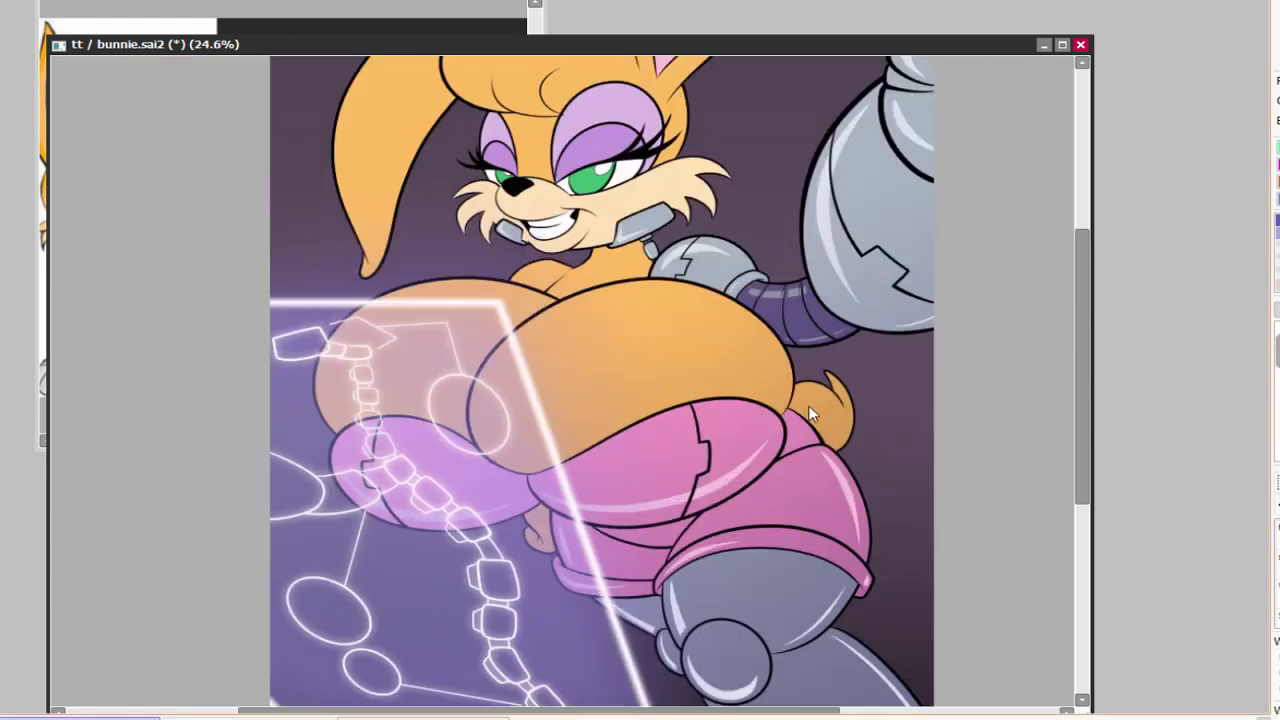
scroll(695, 321, up, 2)
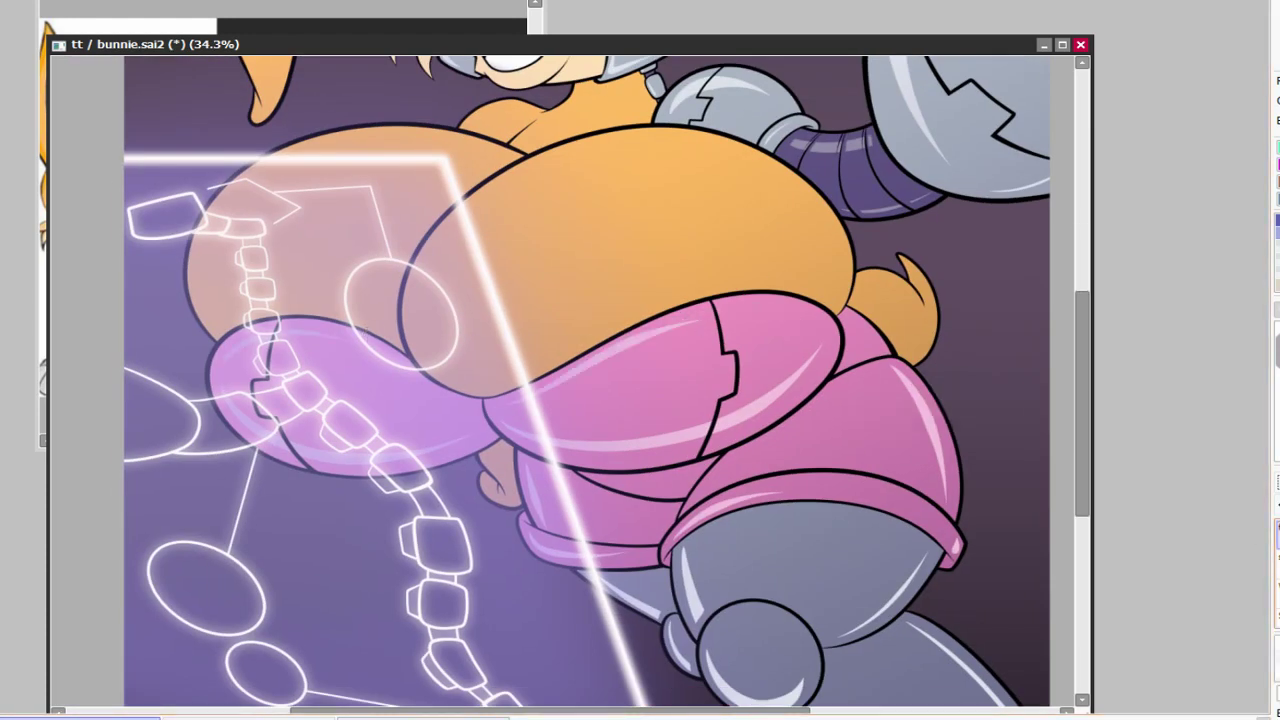
scroll(620, 318, down, 2)
scroll(557, 308, up, 4)
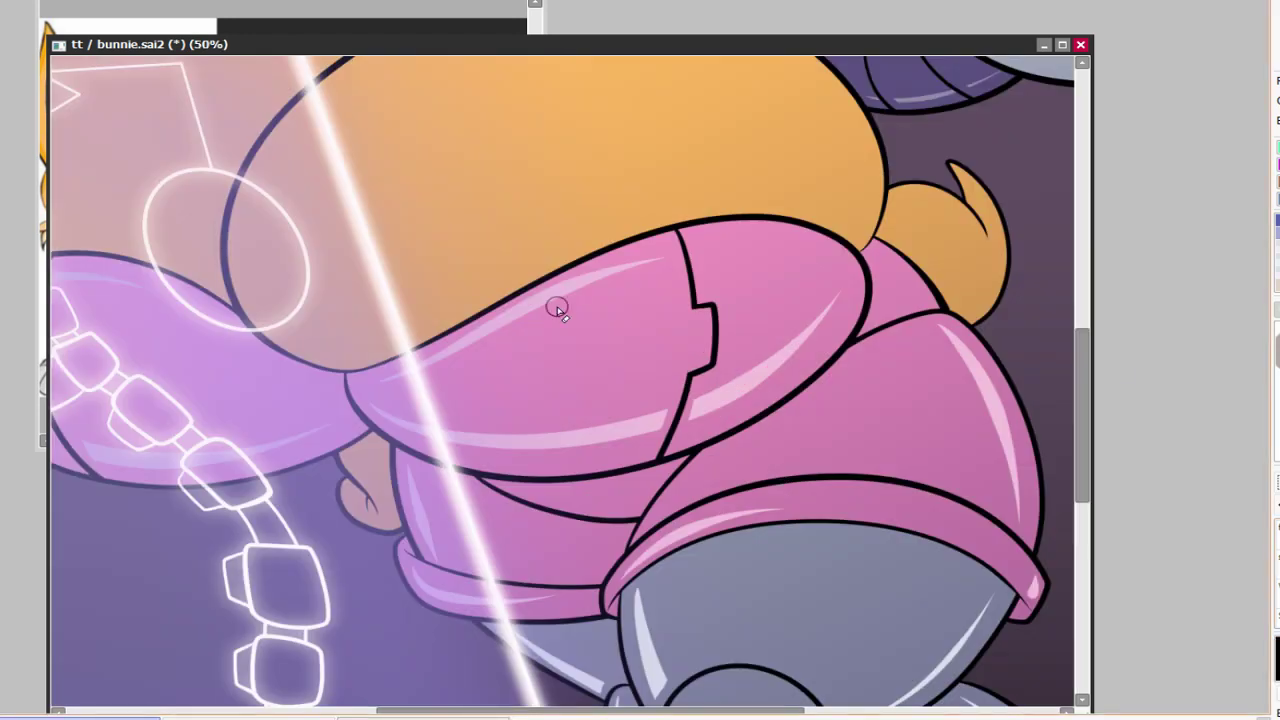
scroll(784, 350, down, 4)
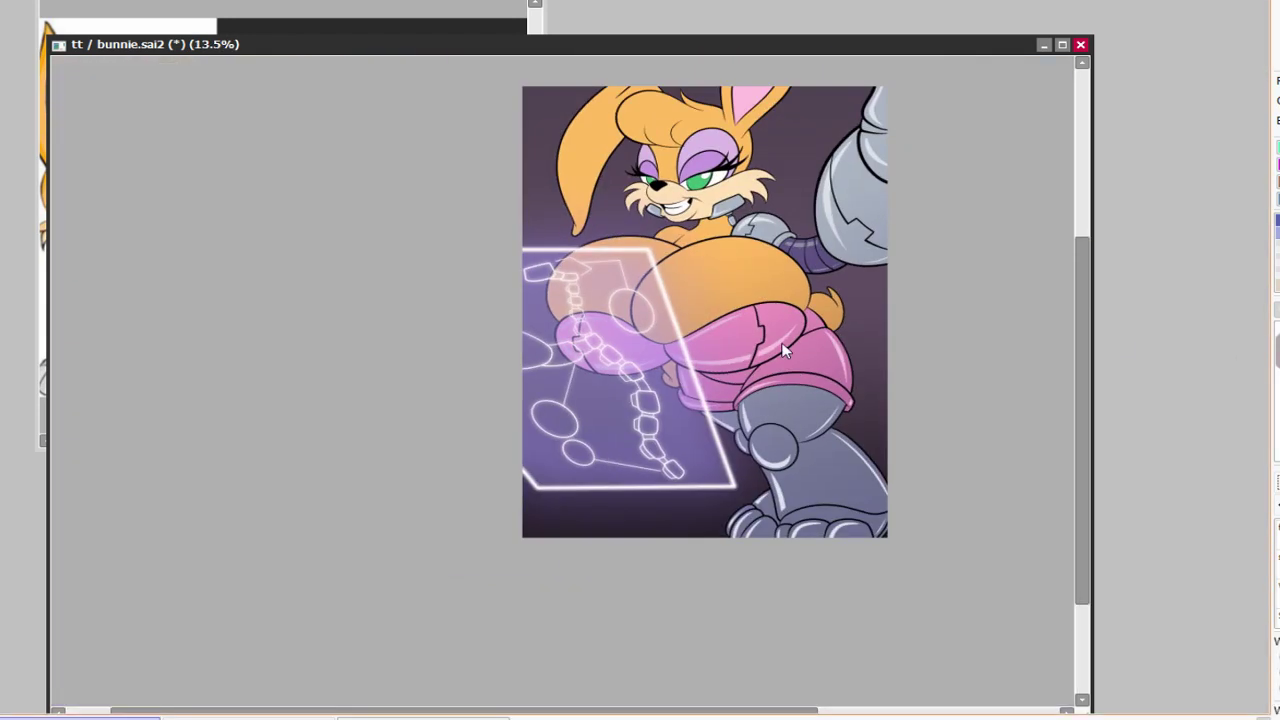
scroll(696, 370, up, 2)
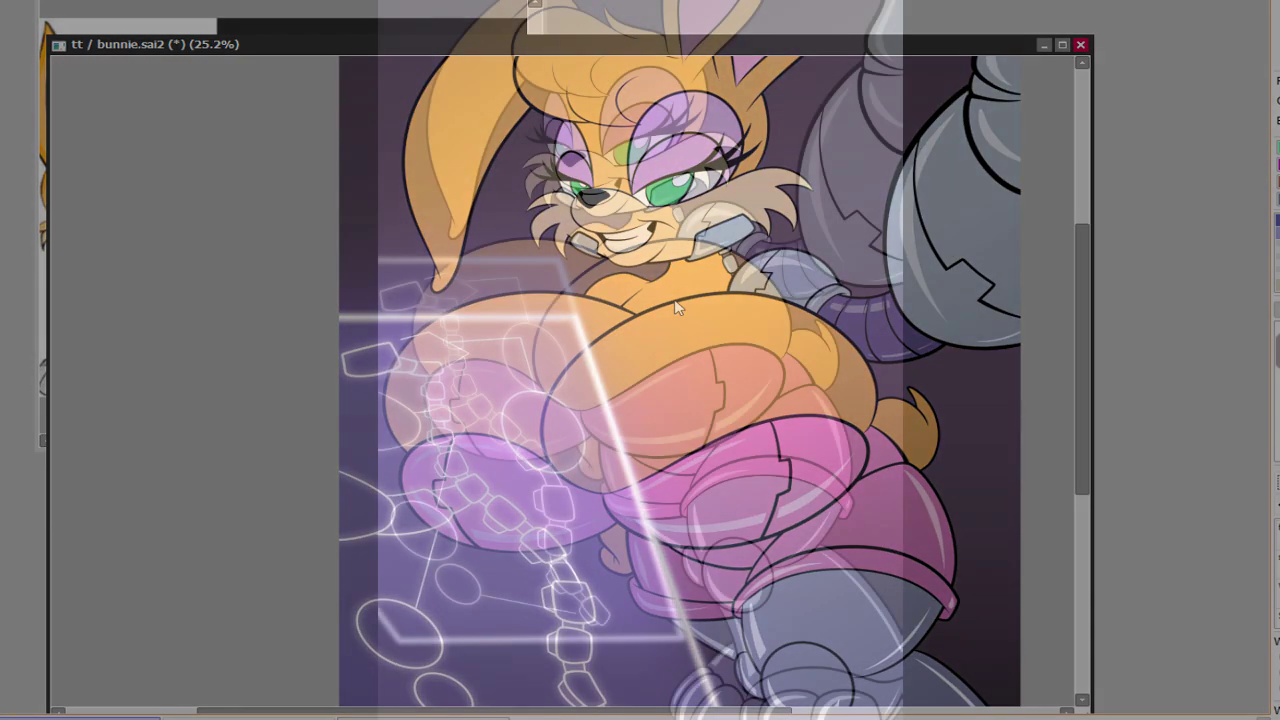